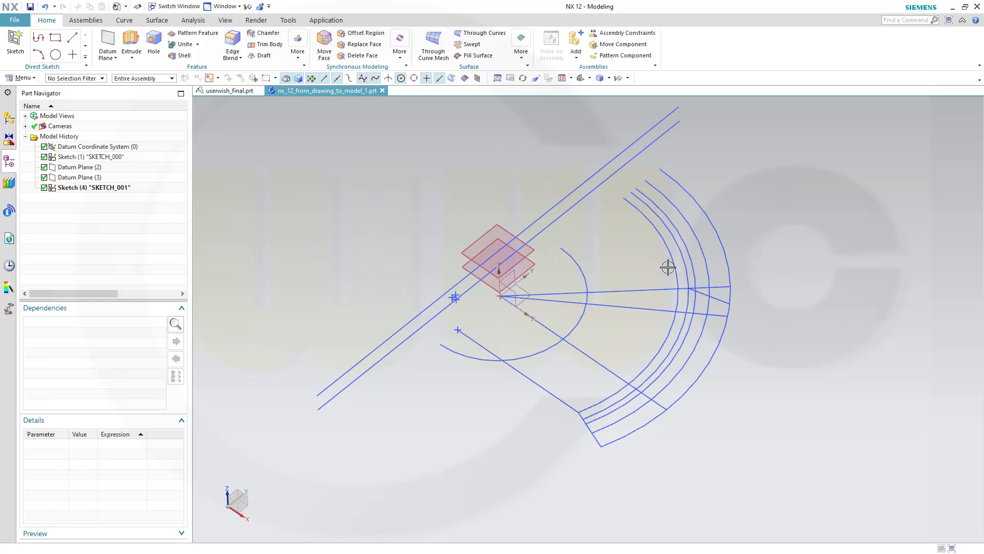
# - Create a datum plane 20 mm above the upper existing datum plane and move it before SKETCH_001 in the model history
pyautogui.moveTo(663, 263)
pyautogui.mouseDown(button='middle')
pyautogui.moveTo(622, 253)
pyautogui.moveTo(627, 289)
pyautogui.moveTo(632, 275)
pyautogui.moveTo(644, 308)
pyautogui.moveTo(635, 279)
pyautogui.mouseUp(button='middle')
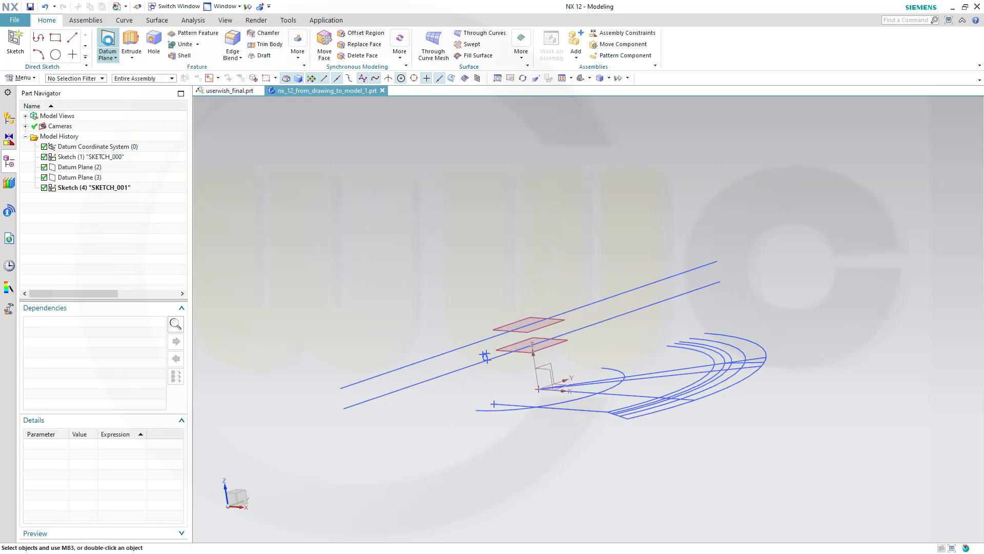
pyautogui.click(513, 323)
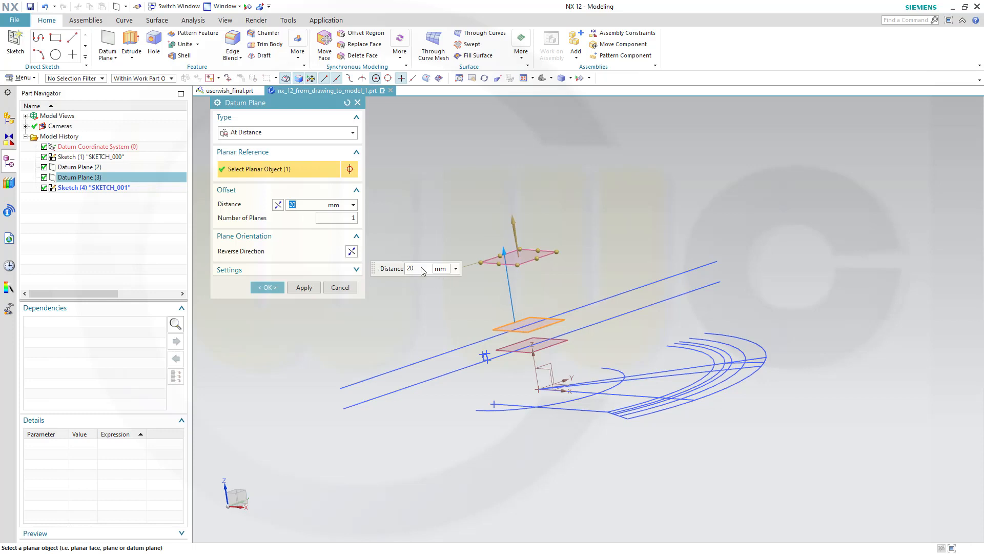
pyautogui.click(268, 287)
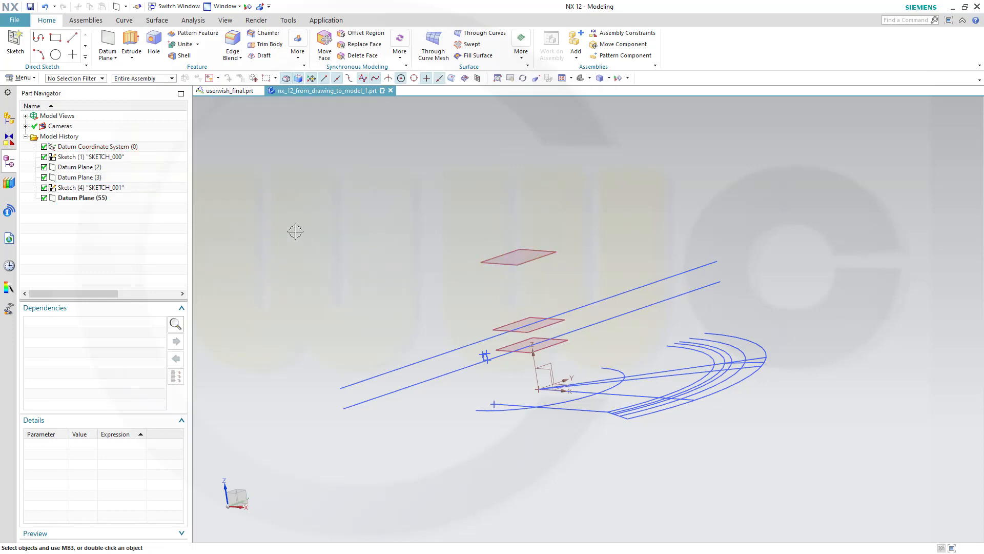
pyautogui.moveTo(100, 202); pyautogui.dragTo(132, 188)
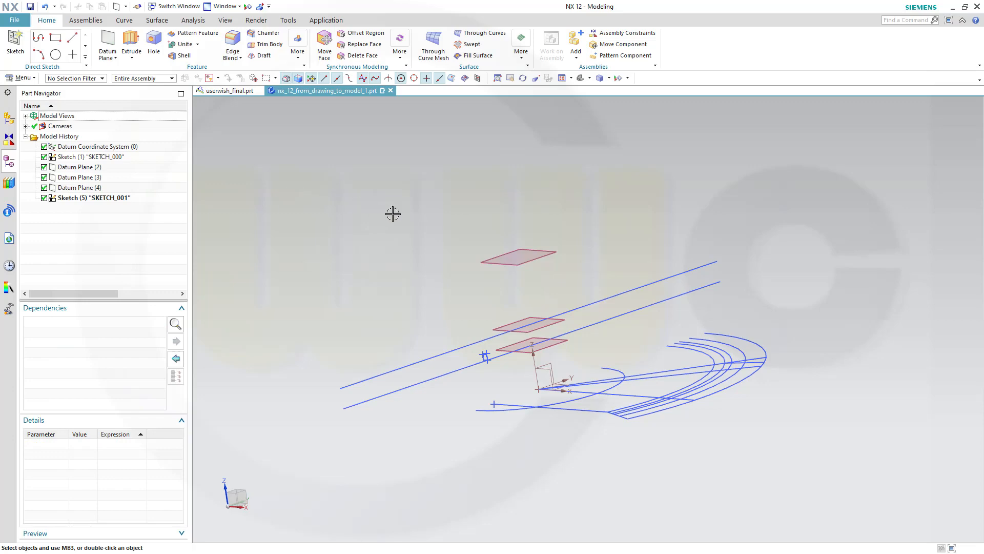
pyautogui.moveTo(392, 214); pyautogui.dragTo(411, 245, button='middle')
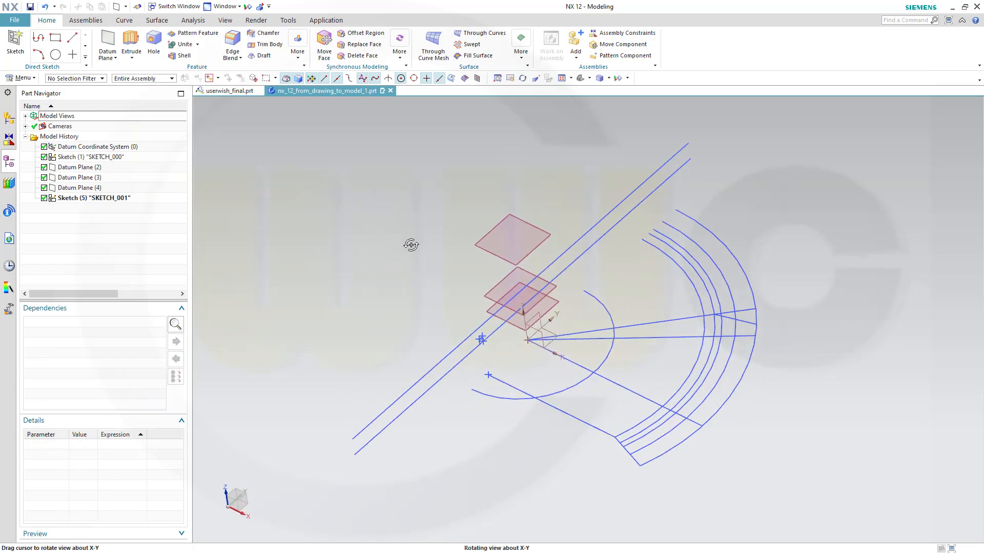
# - Check the views in the userwish_final.prt drawing, and extrude the model's diameter 50 arc until the highest datum plane
pyautogui.click(232, 91)
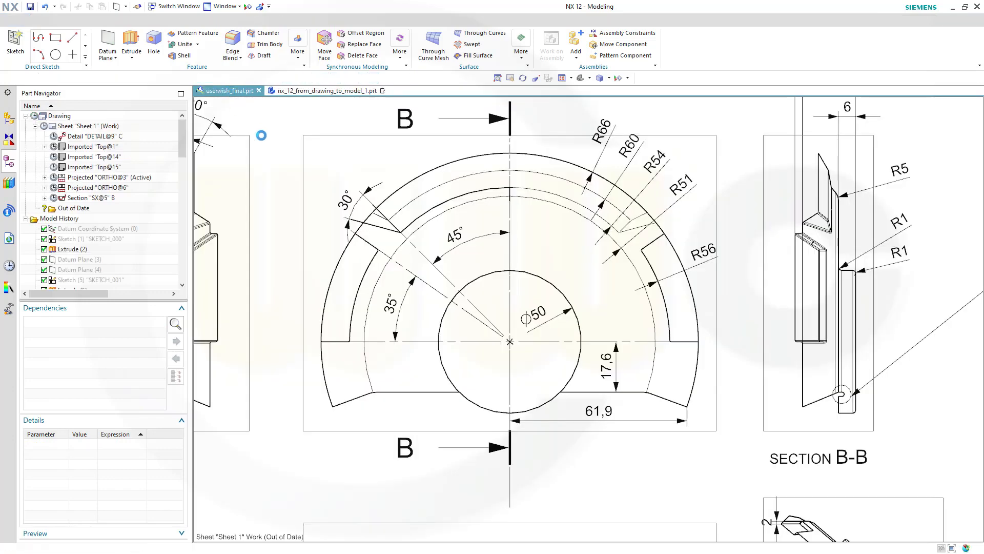
pyautogui.scroll(3, 486, 245)
pyautogui.scroll(-2, 485, 245)
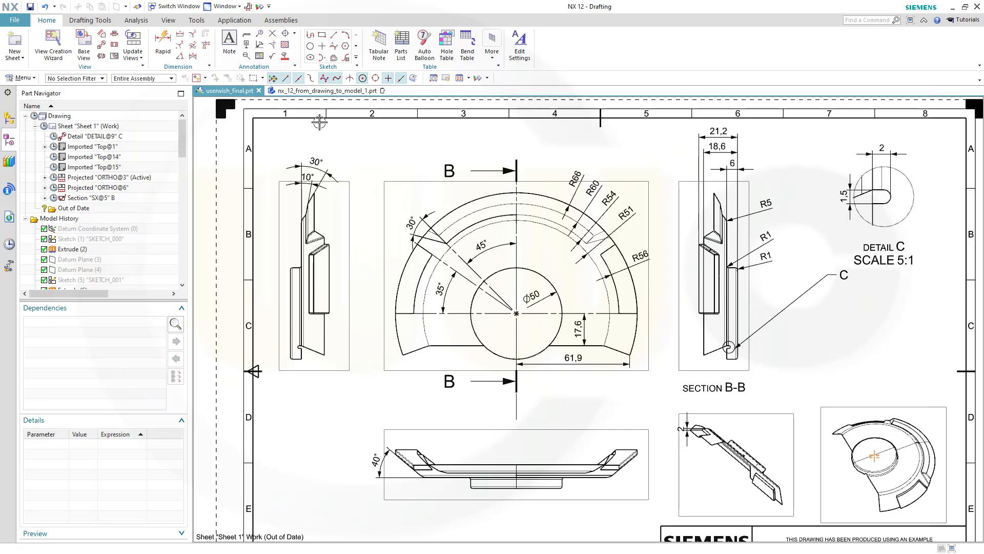
pyautogui.click(317, 90)
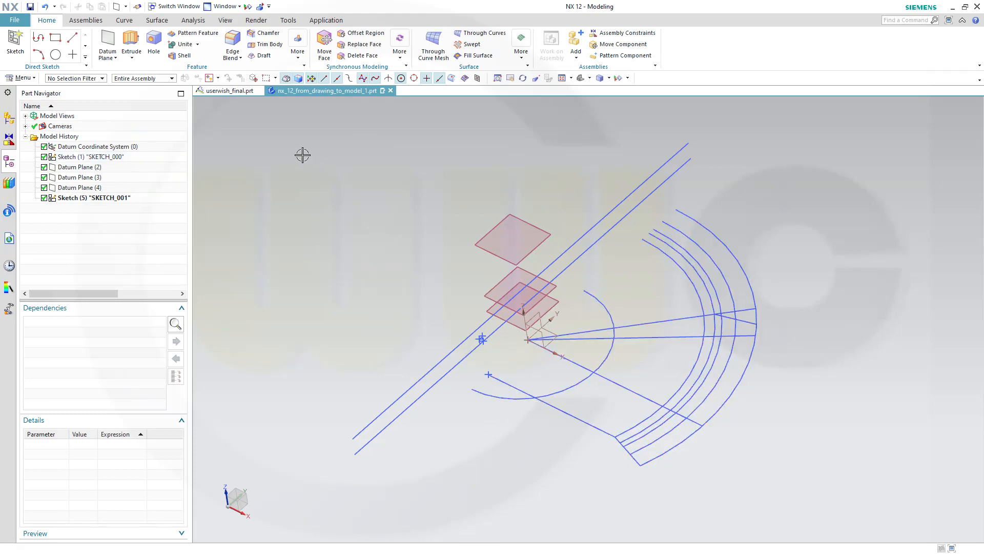
pyautogui.click(131, 41)
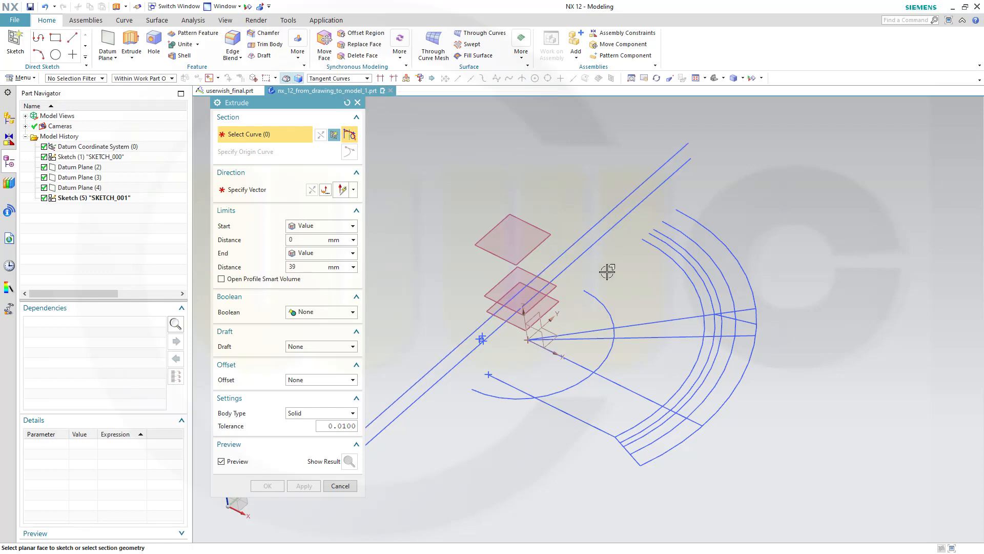
pyautogui.click(593, 293)
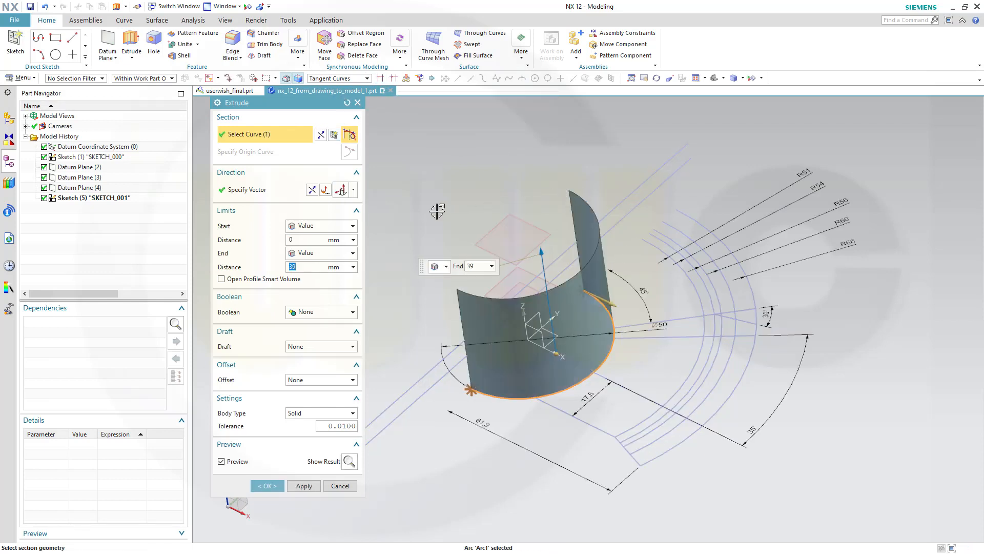
pyautogui.click(353, 254)
pyautogui.click(313, 301)
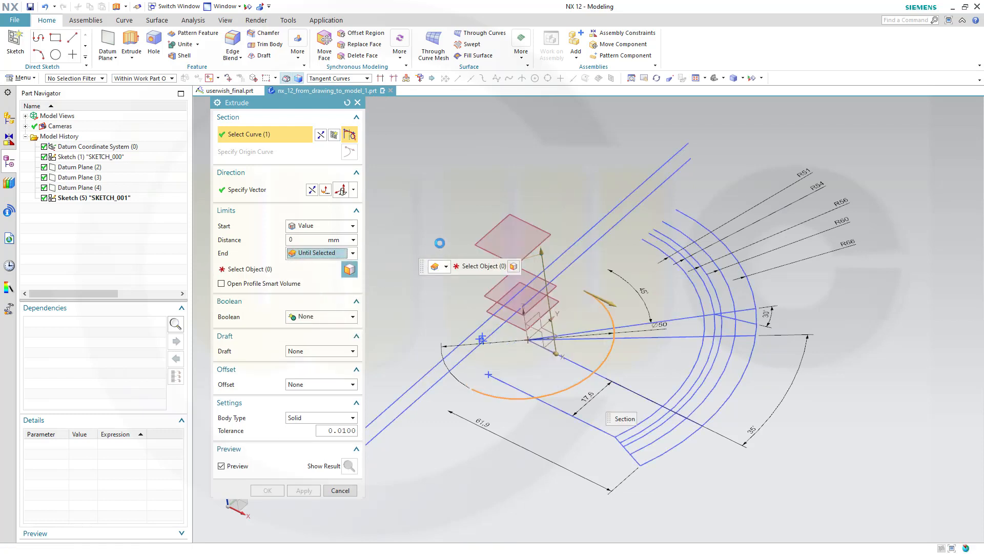
pyautogui.click(492, 237)
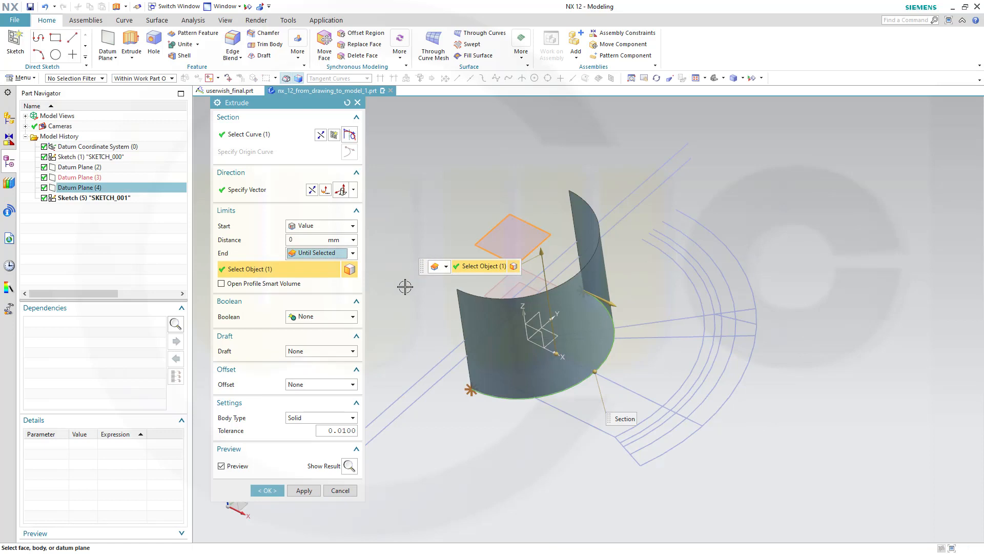
pyautogui.click(304, 491)
pyautogui.click(266, 490)
# - Extrude only the upper of the two long parallel sketch lines 70 mm as a flat sheet across the curved surface
pyautogui.moveTo(325, 402)
pyautogui.mouseDown(button='middle')
pyautogui.moveTo(377, 324)
pyautogui.moveTo(423, 334)
pyautogui.moveTo(399, 345)
pyautogui.mouseUp(button='middle')
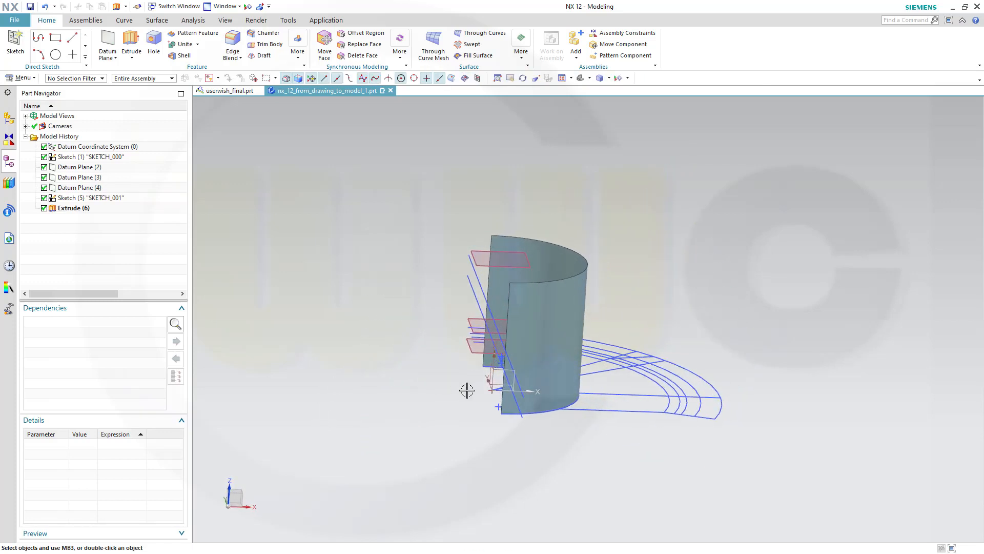
pyautogui.moveTo(520, 383)
pyautogui.mouseDown(button='middle')
pyautogui.moveTo(648, 314)
pyautogui.moveTo(632, 336)
pyautogui.moveTo(637, 268)
pyautogui.mouseUp(button='middle')
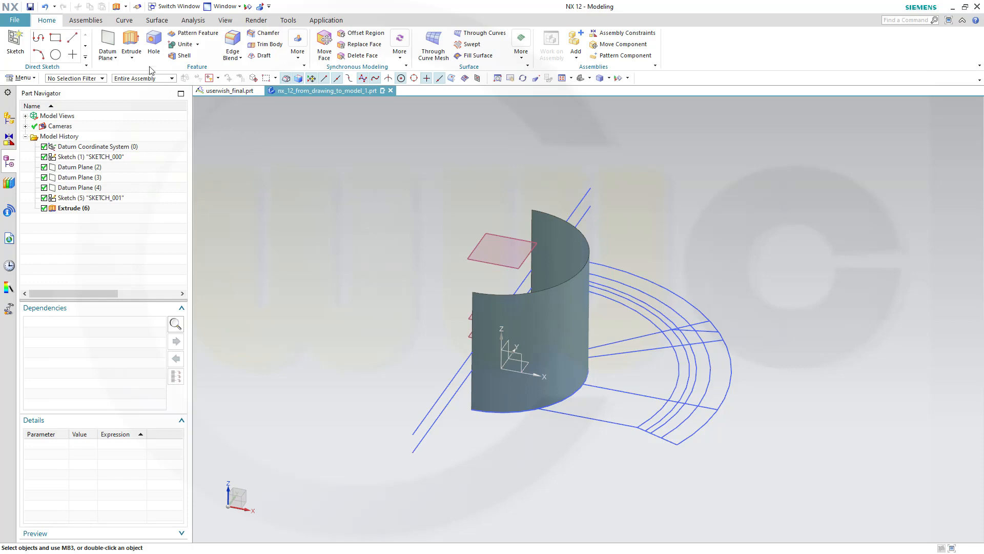
pyautogui.click(131, 42)
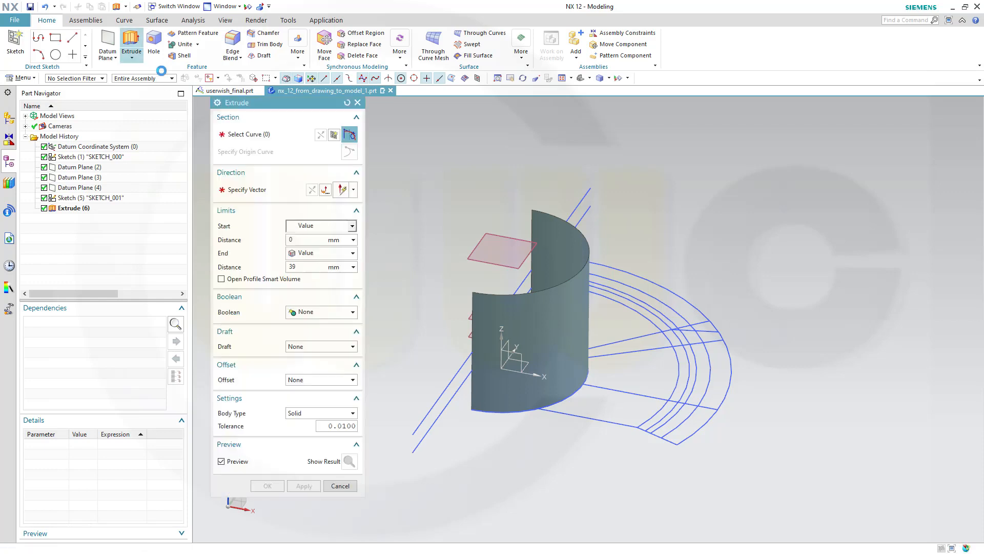
pyautogui.click(367, 78)
pyautogui.click(328, 87)
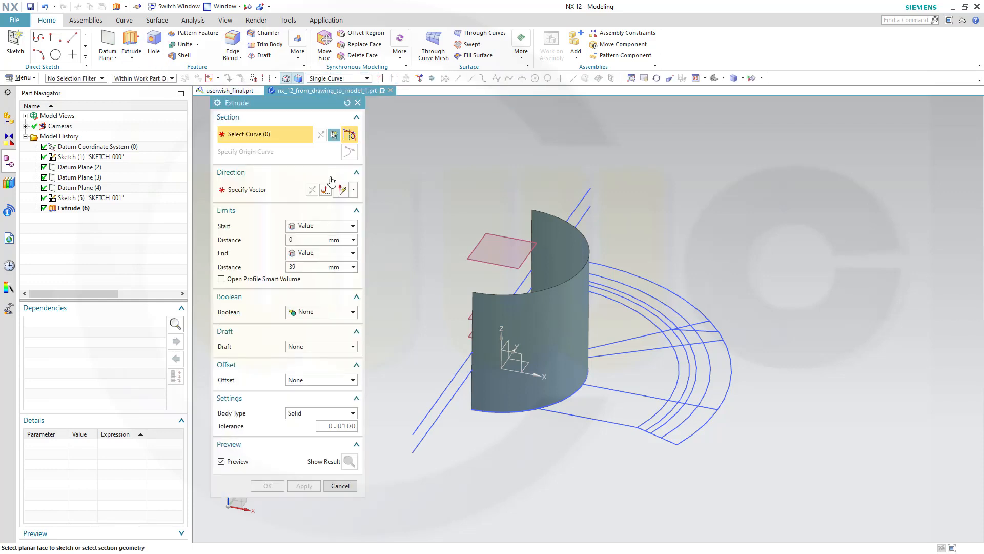
pyautogui.click(434, 350)
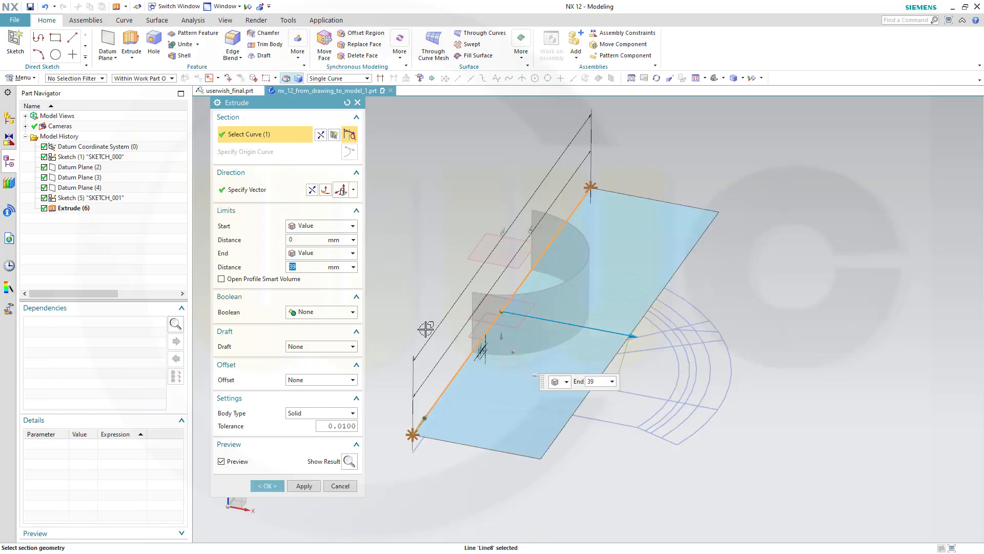
pyautogui.moveTo(800, 404); pyautogui.dragTo(812, 425, button='middle')
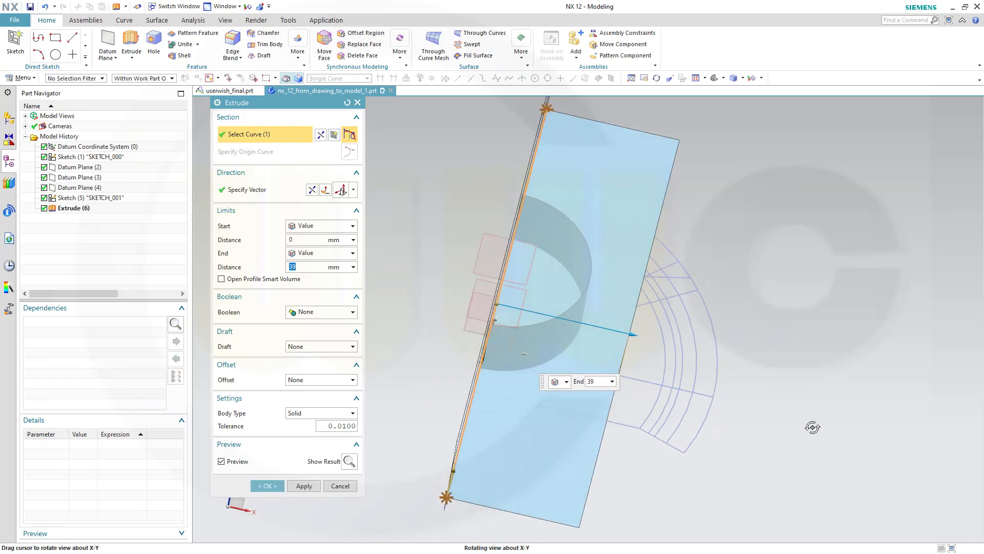
pyautogui.moveTo(635, 335); pyautogui.dragTo(738, 370)
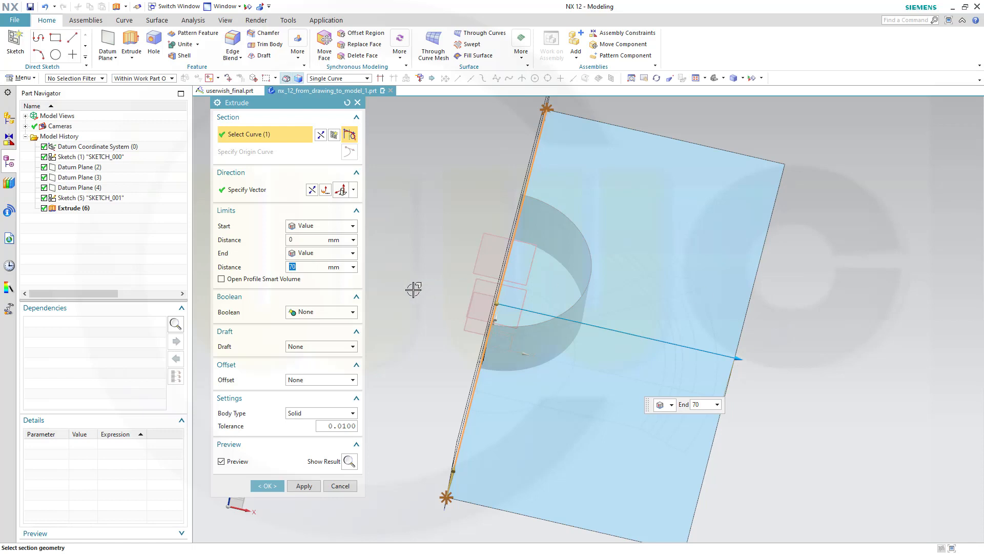
pyautogui.click(267, 486)
# - Create a two-face Face Blend with a 1 mm radius between the curved surface and the flat sheet
pyautogui.moveTo(755, 442); pyautogui.dragTo(740, 400, button='middle')
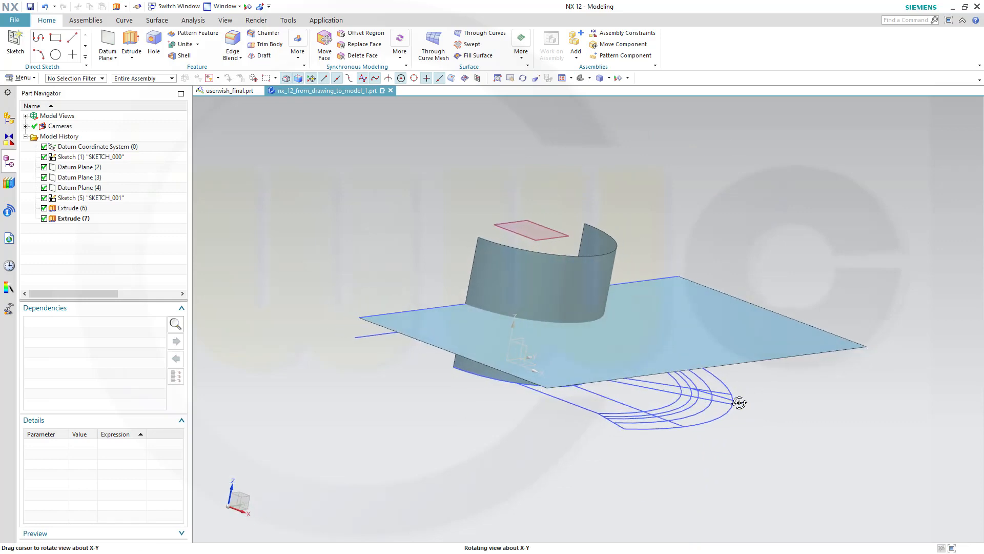
pyautogui.click(241, 57)
pyautogui.click(252, 88)
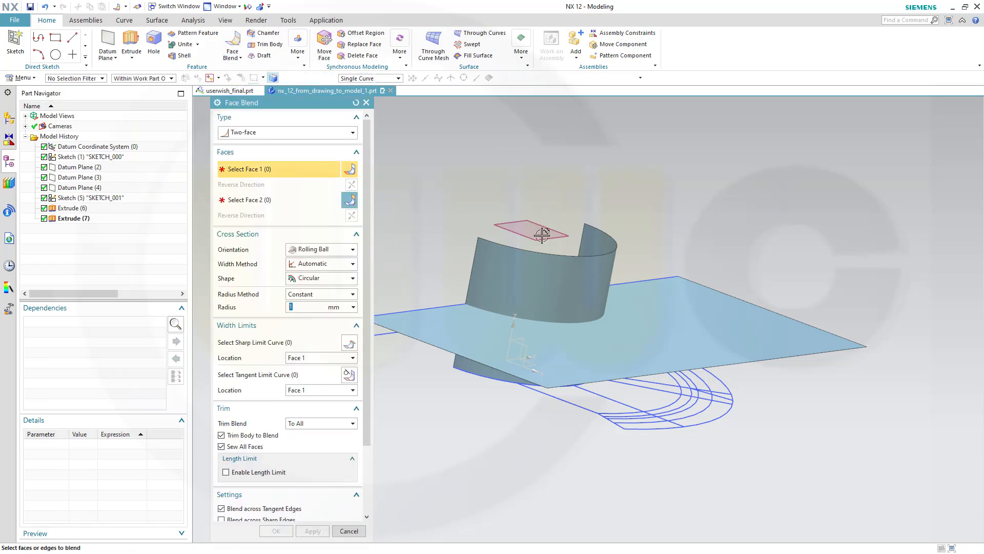
pyautogui.click(527, 277)
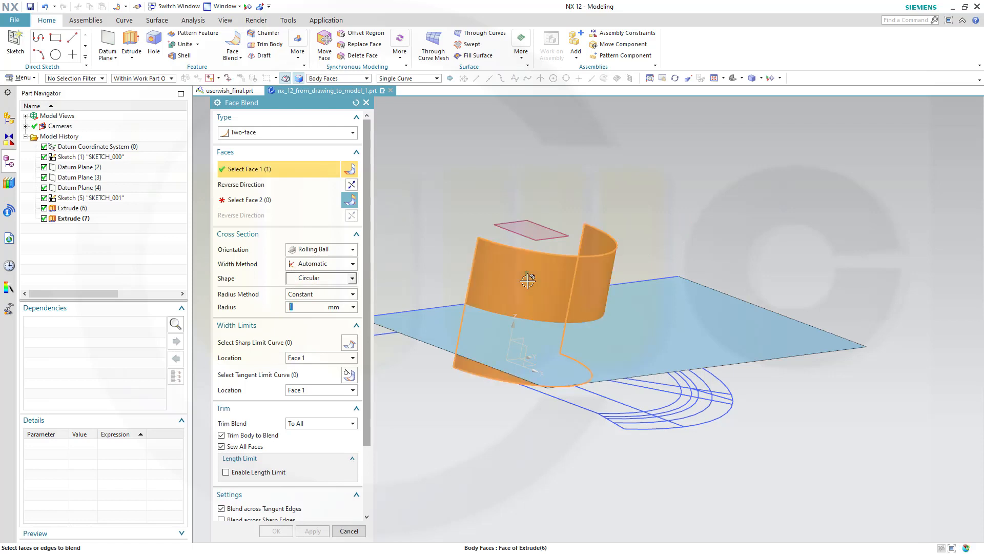
pyautogui.moveTo(412, 239)
pyautogui.mouseDown(button='middle')
pyautogui.moveTo(446, 256)
pyautogui.moveTo(414, 245)
pyautogui.mouseUp(button='middle')
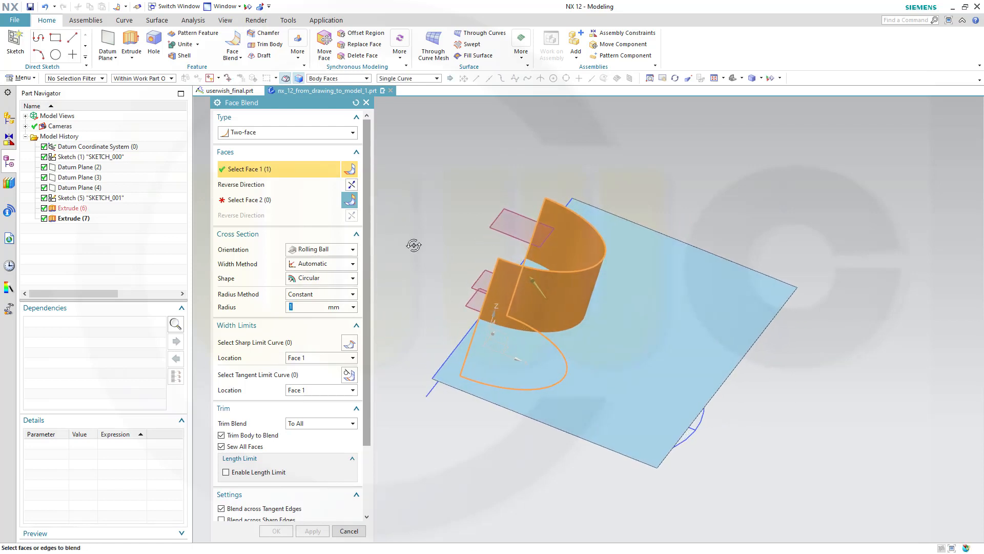
pyautogui.click(251, 200)
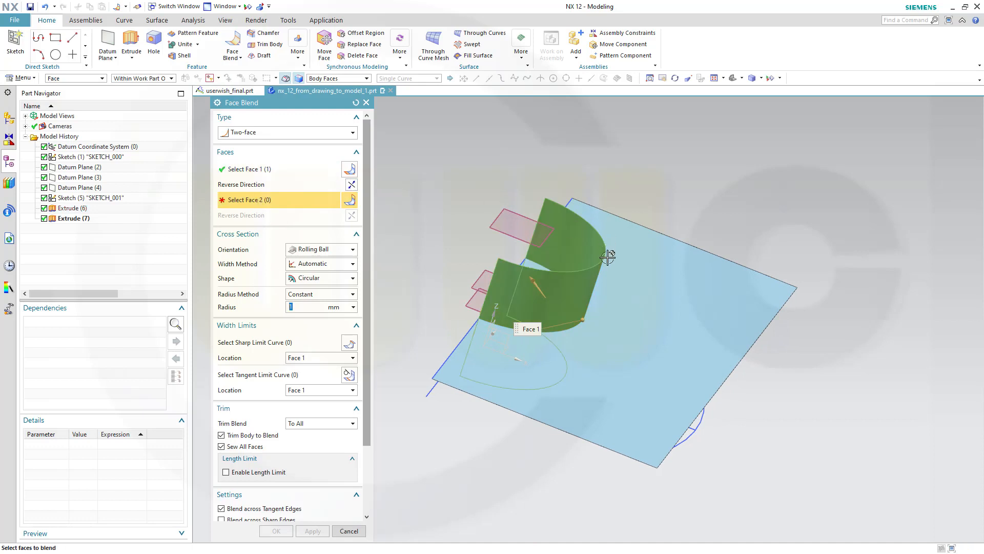
pyautogui.click(638, 289)
pyautogui.moveTo(821, 394); pyautogui.dragTo(793, 368, button='middle')
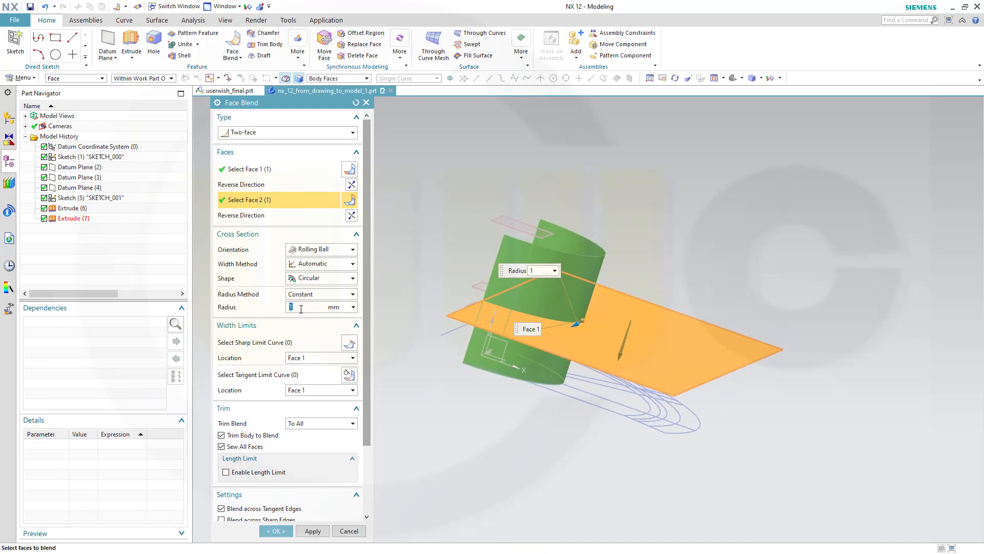
pyautogui.click(274, 531)
# - Inspect the blended surface from several sides and compare it with the plan and section views in the userwish_final.prt drawing
pyautogui.moveTo(494, 472); pyautogui.dragTo(468, 461, button='middle')
pyautogui.scroll(1, 393, 263)
pyautogui.scroll(-1, 399, 264)
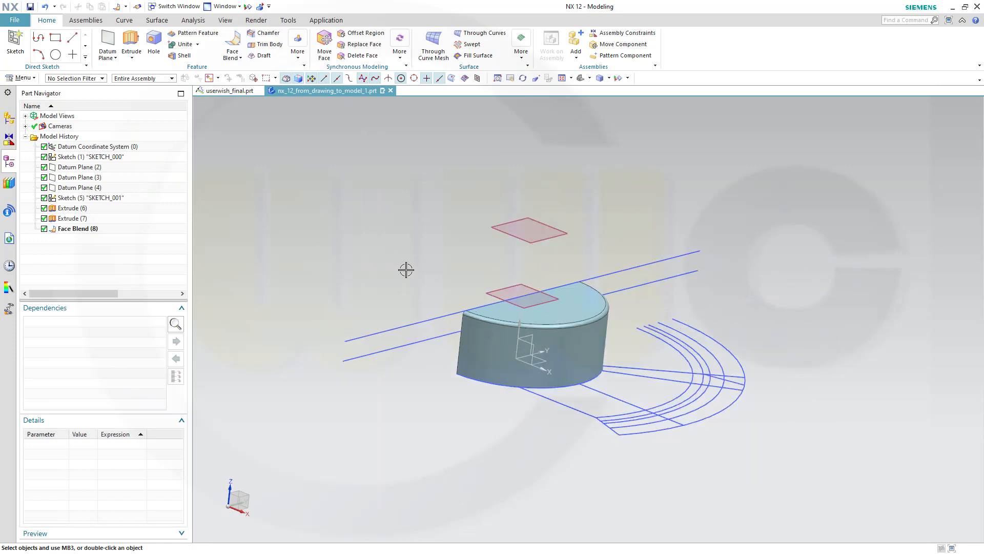
pyautogui.scroll(-1, 428, 292)
pyautogui.moveTo(464, 406); pyautogui.dragTo(532, 412, button='middle')
pyautogui.scroll(5, 521, 359)
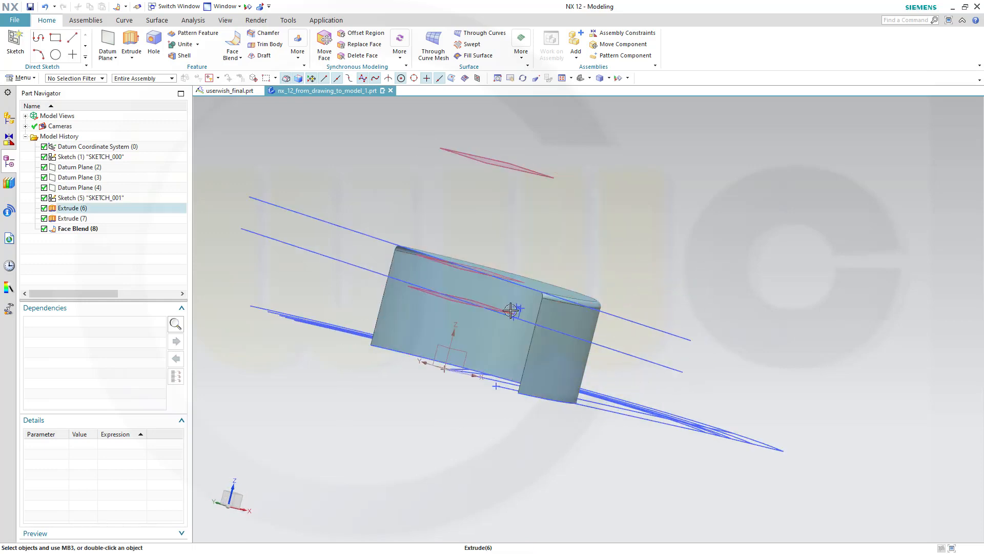
pyautogui.click(228, 91)
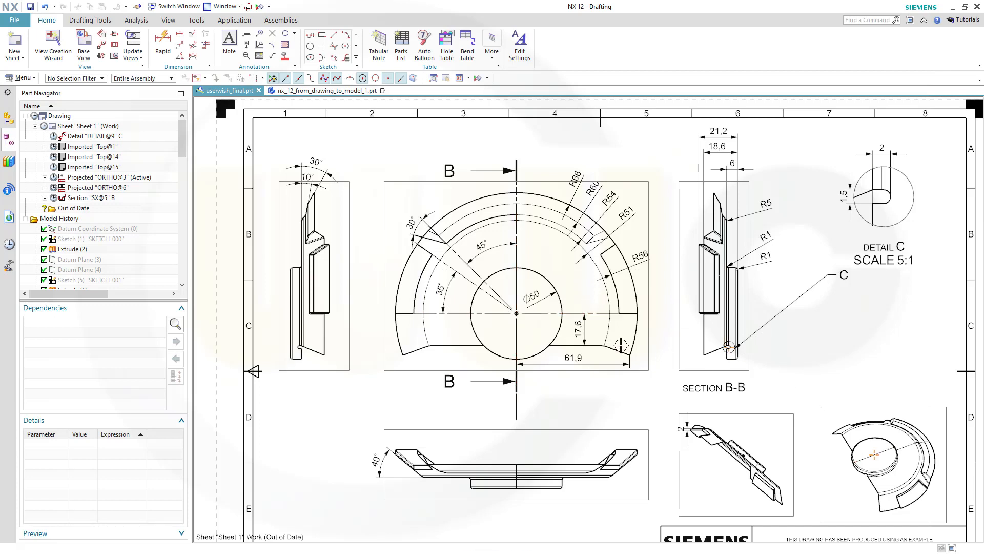
pyautogui.click(590, 346)
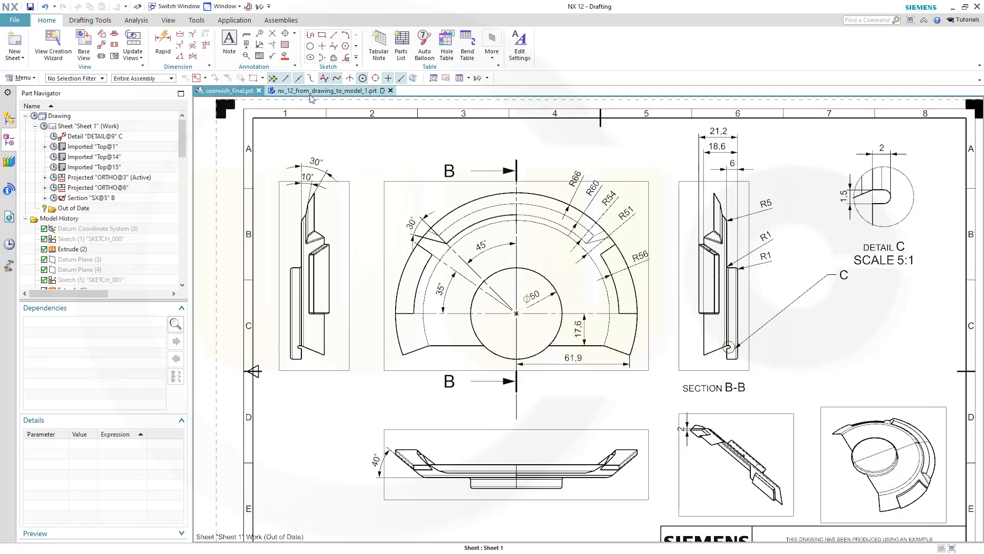
pyautogui.click(328, 90)
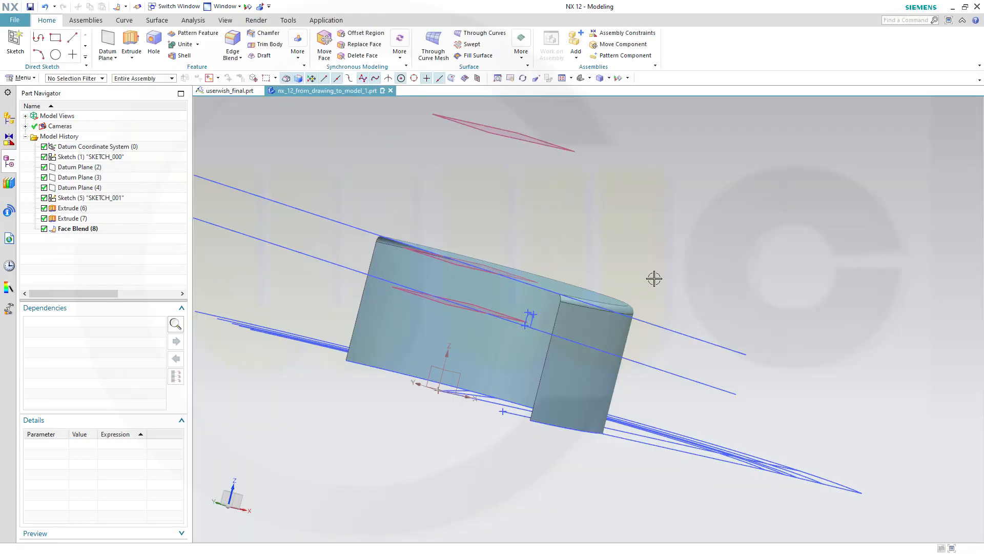
# - Extrude the lower of the two long parallel sketch lines 70 mm to form a second flat sheet
pyautogui.moveTo(665, 303); pyautogui.dragTo(666, 255, button='middle')
pyautogui.scroll(-3, 412, 258)
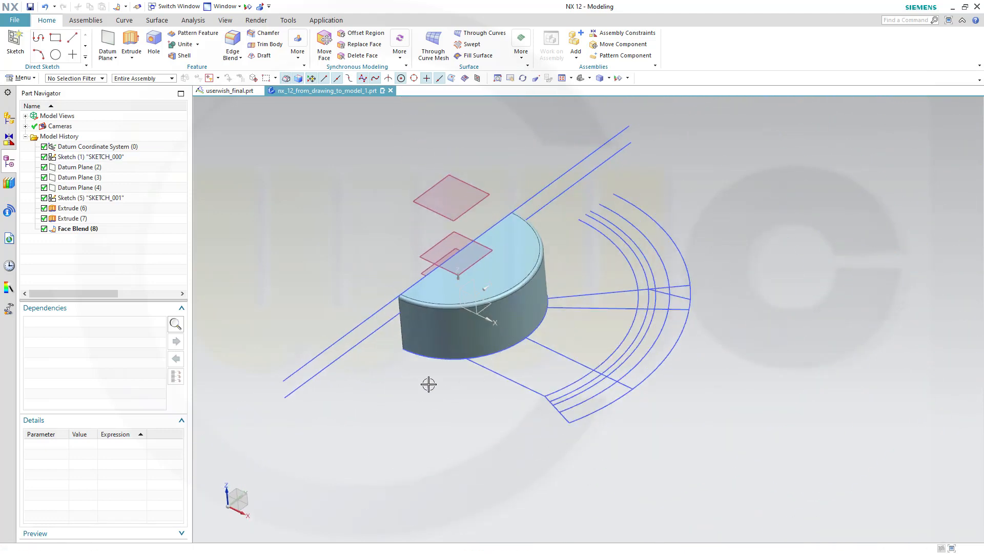
pyautogui.click(131, 47)
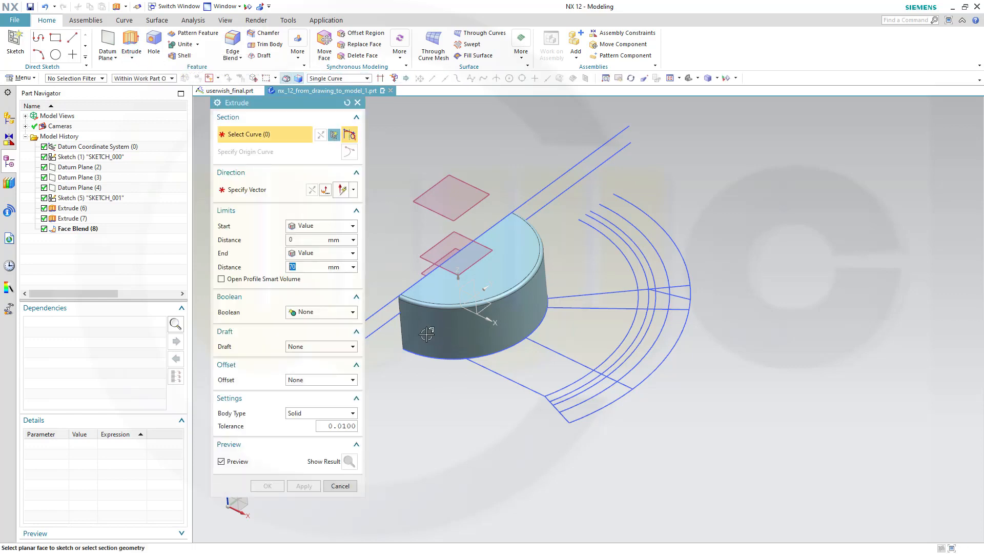
pyautogui.click(386, 328)
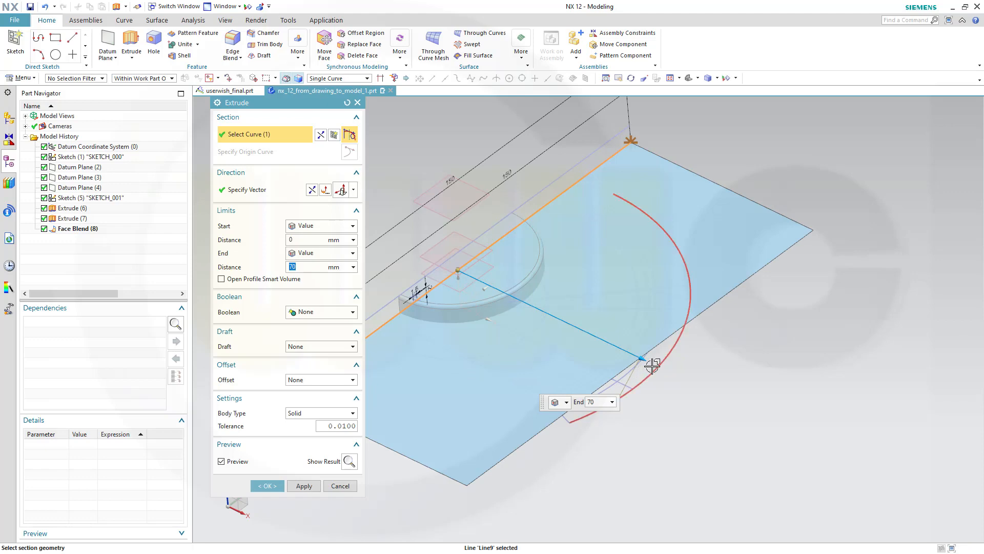
pyautogui.click(272, 485)
# - Extrude the two connected angled lines of SKETCH_000 70 mm upward as an upright sheet crossing the lower flat sheet
pyautogui.moveTo(574, 492)
pyautogui.mouseDown(button='middle')
pyautogui.moveTo(589, 478)
pyautogui.moveTo(587, 439)
pyautogui.moveTo(577, 437)
pyautogui.mouseUp(button='middle')
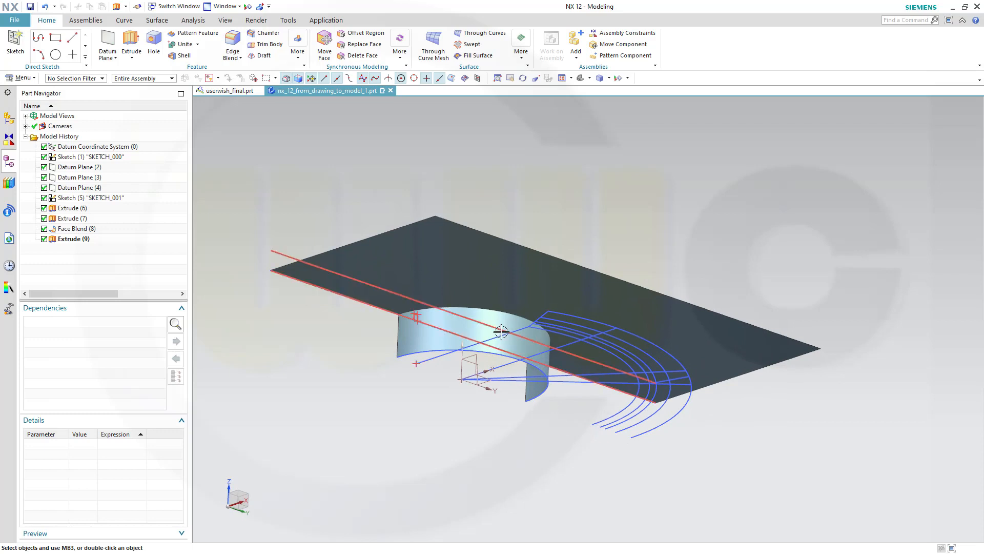
pyautogui.click(131, 44)
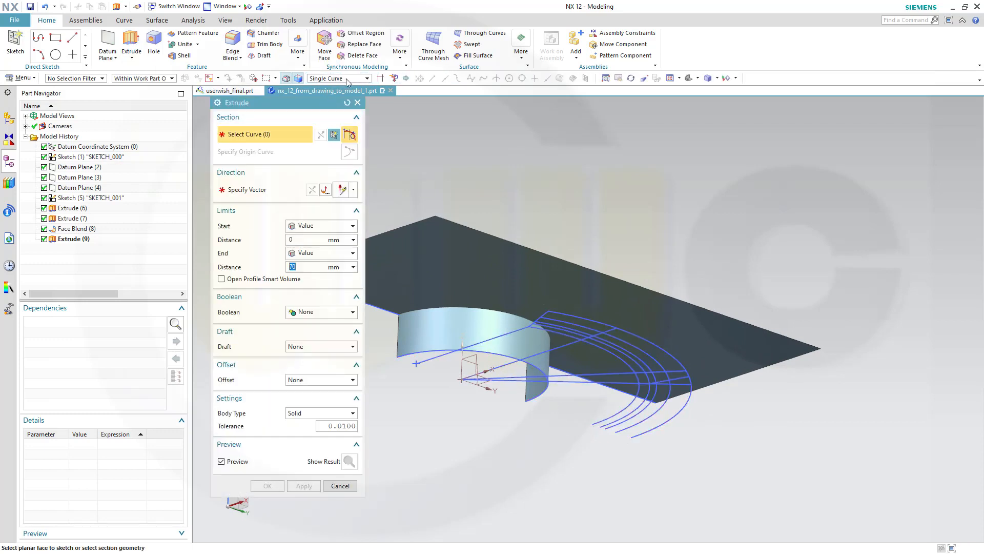
pyautogui.moveTo(589, 226)
pyautogui.mouseDown(button='middle')
pyautogui.moveTo(625, 226)
pyautogui.moveTo(623, 213)
pyautogui.mouseUp(button='middle')
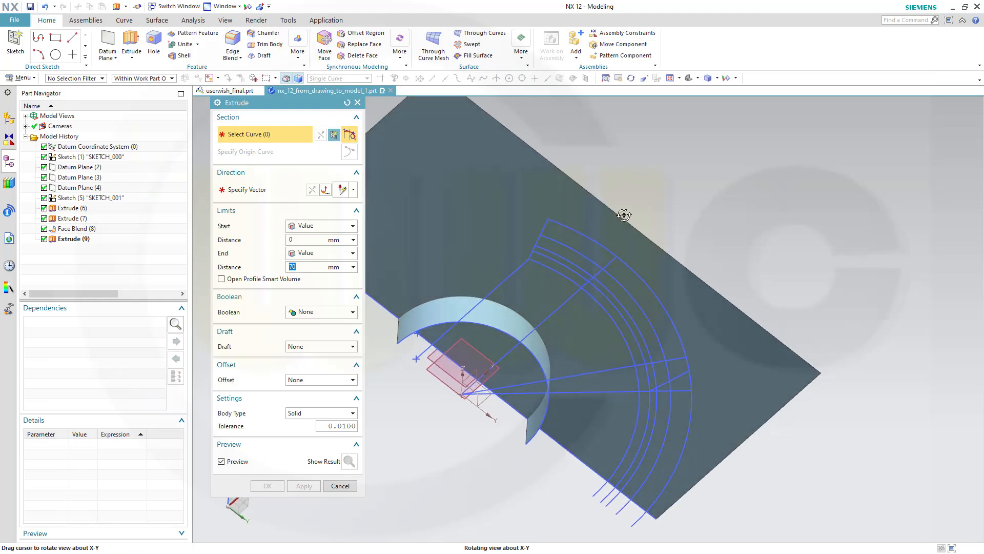
pyautogui.click(506, 277)
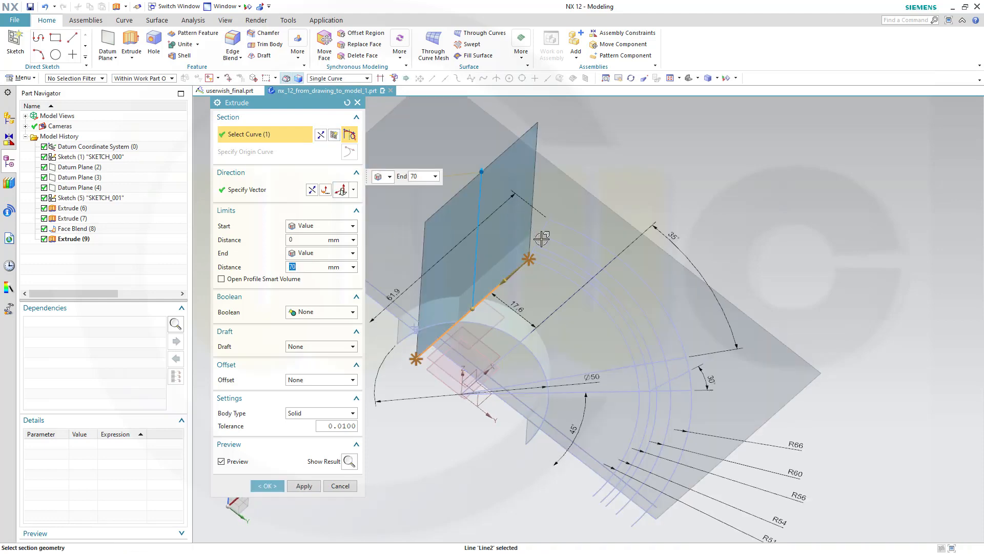
pyautogui.scroll(5, 541, 238)
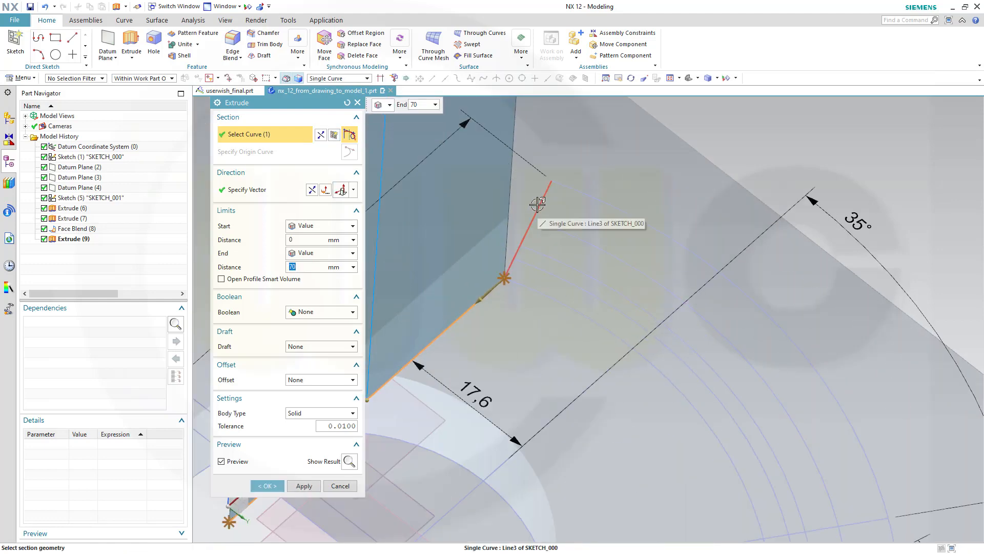
pyautogui.click(538, 204)
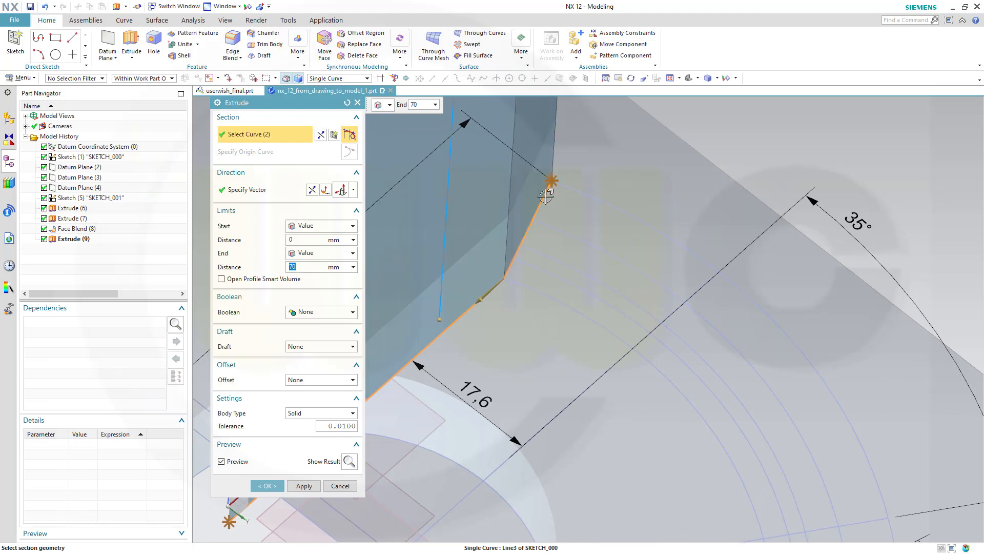
pyautogui.click(271, 485)
pyautogui.moveTo(363, 437); pyautogui.dragTo(534, 428, button='middle')
pyautogui.scroll(-5, 523, 418)
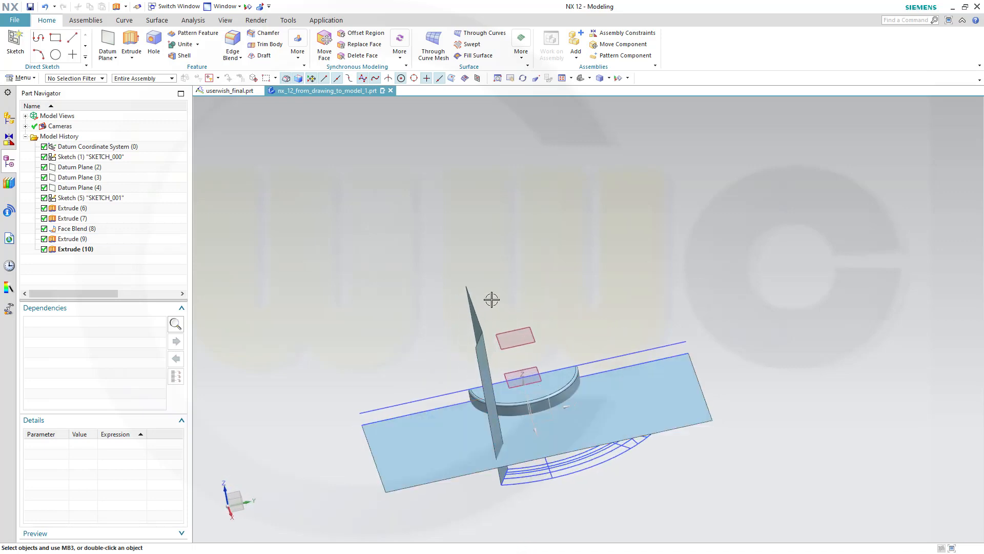
pyautogui.moveTo(489, 289); pyautogui.dragTo(503, 272, button='middle')
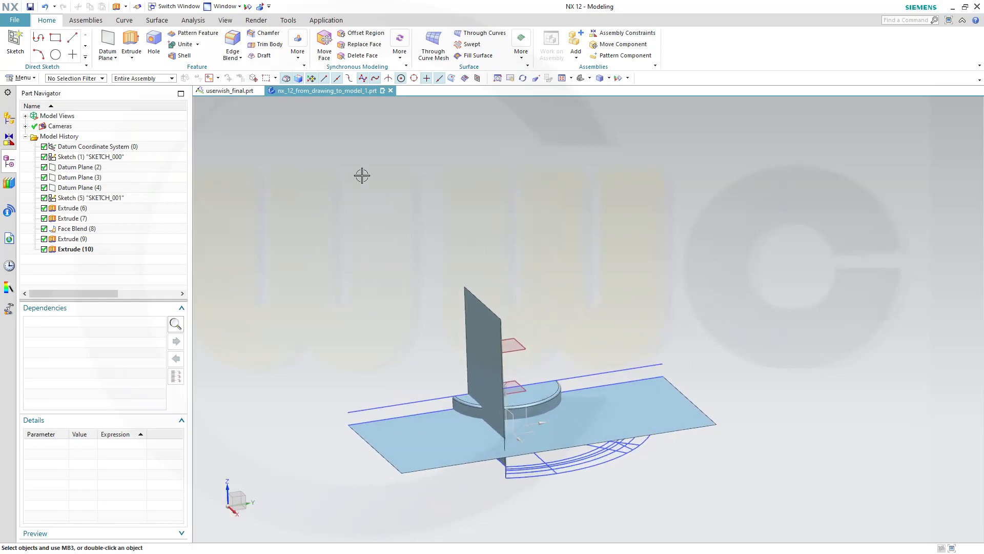
# - Trim the lower flat sheet with the upright angled sheet as boundary, keeping the larger portion that runs along the fan-shaped arcs
pyautogui.click(154, 22)
pyautogui.click(370, 41)
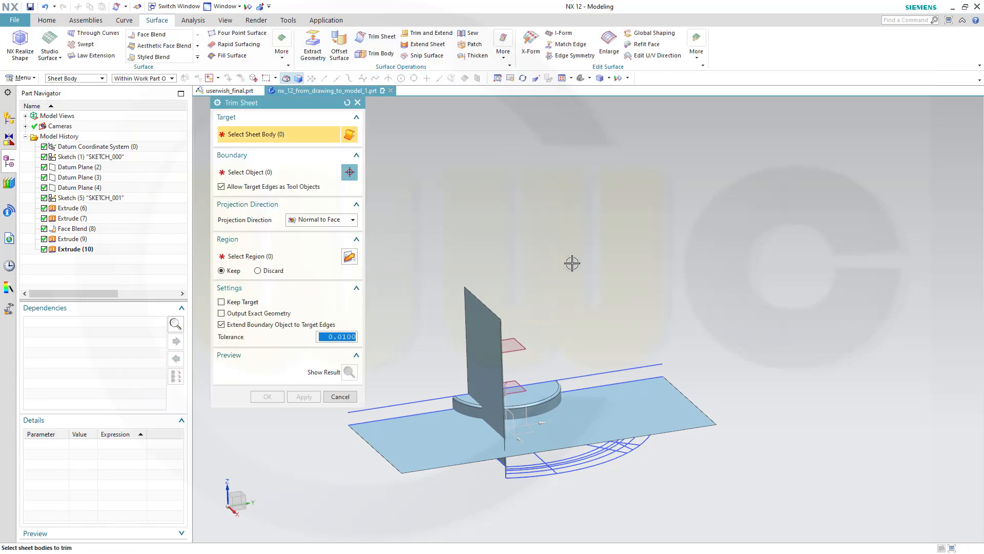
pyautogui.click(623, 399)
pyautogui.click(246, 173)
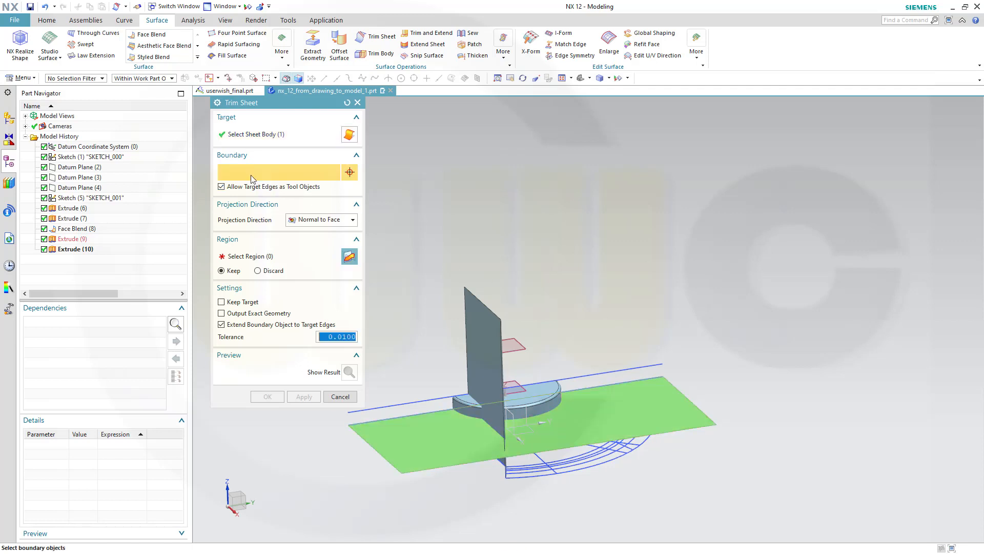
pyautogui.click(471, 328)
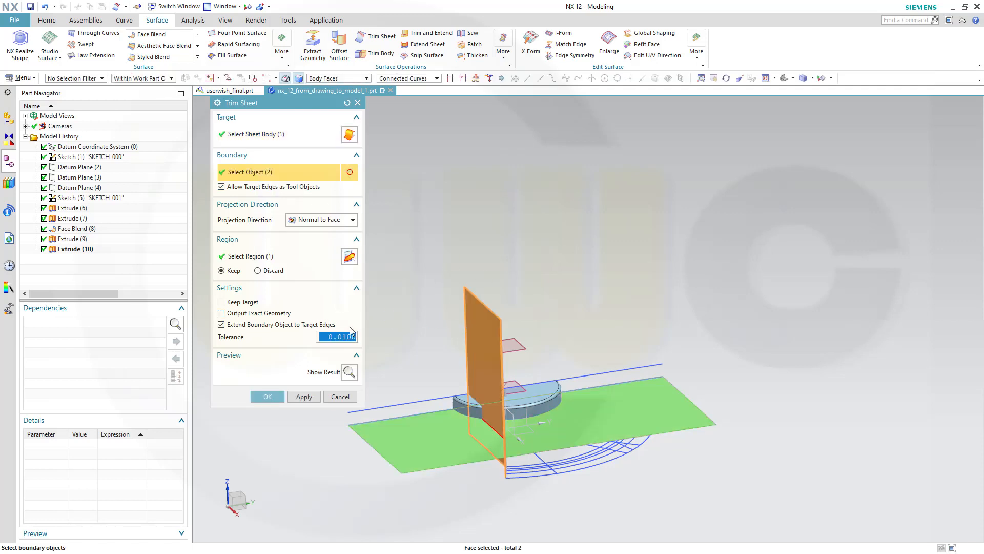
pyautogui.click(267, 397)
pyautogui.moveTo(325, 373); pyautogui.dragTo(335, 382, button='middle')
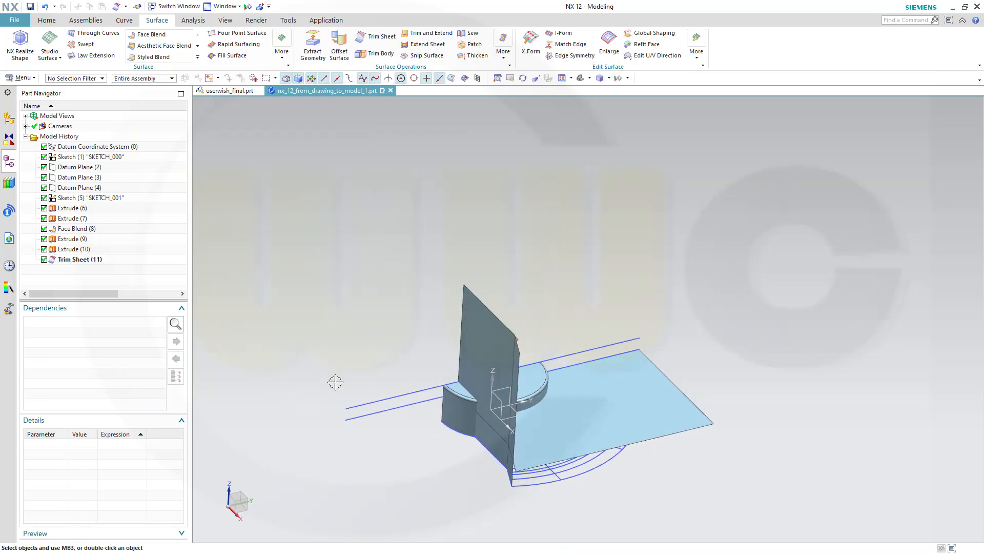
# - Hide the upright angled sheet used as the trimming boundary
pyautogui.rightClick(476, 310)
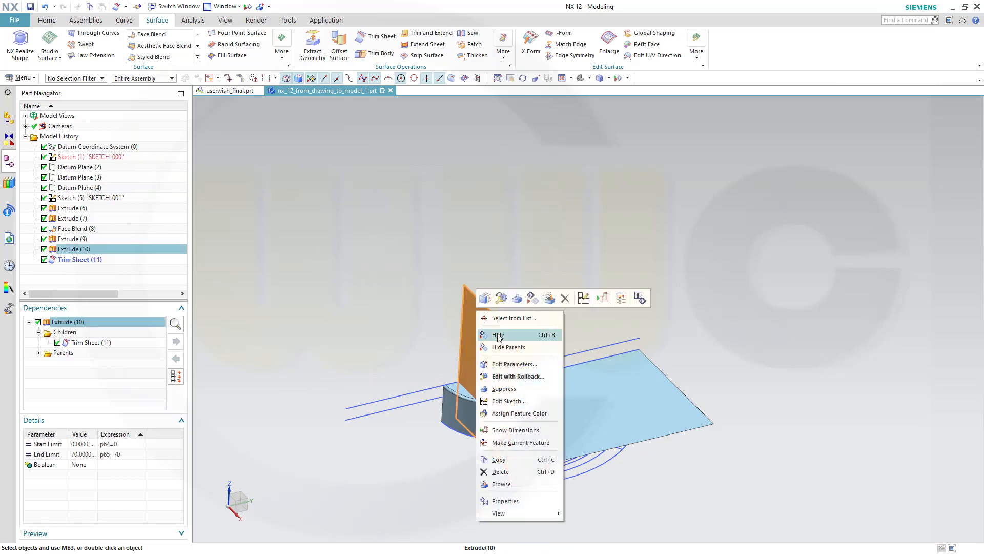
pyautogui.click(498, 335)
pyautogui.moveTo(463, 291); pyautogui.dragTo(517, 420, button='middle')
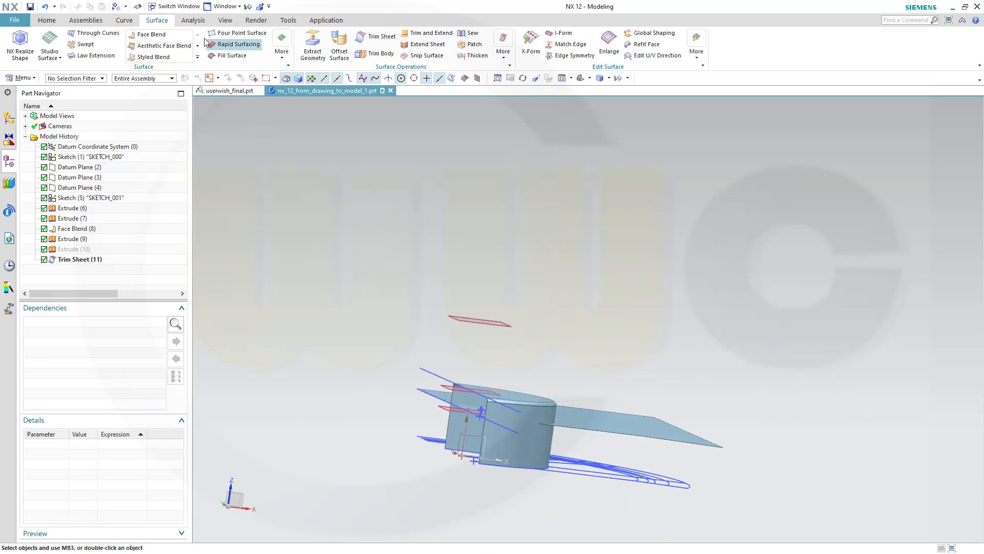
# - Trim the blended half-round body with the lowest offset datum plane, Datum Plane (2), keeping the portion above it
pyautogui.click(125, 8)
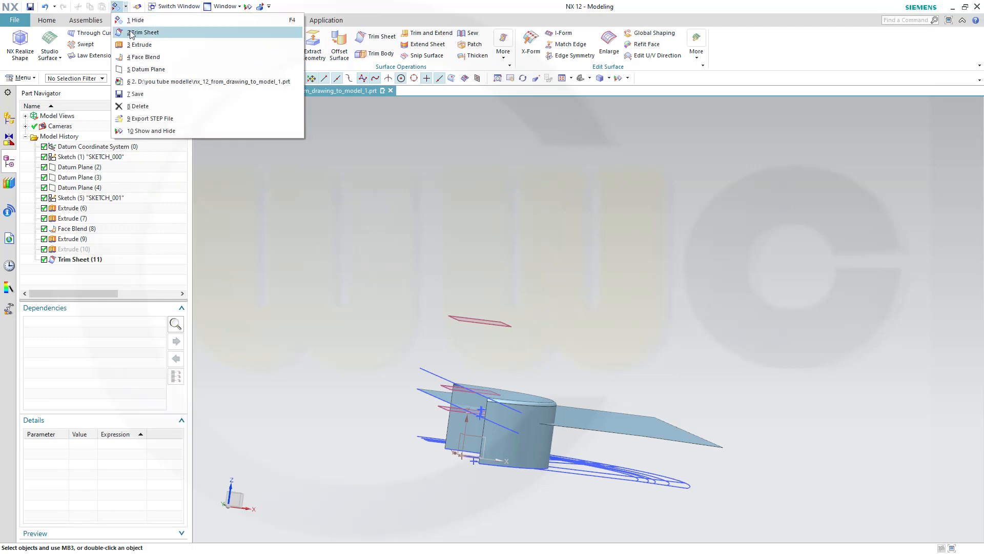
pyautogui.click(136, 31)
pyautogui.moveTo(419, 221); pyautogui.dragTo(520, 310, button='middle')
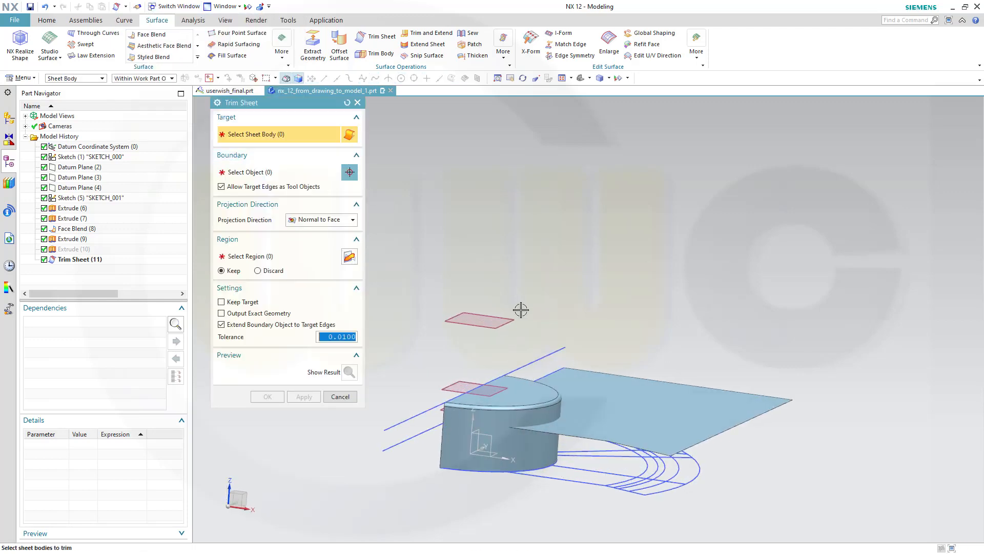
pyautogui.click(519, 377)
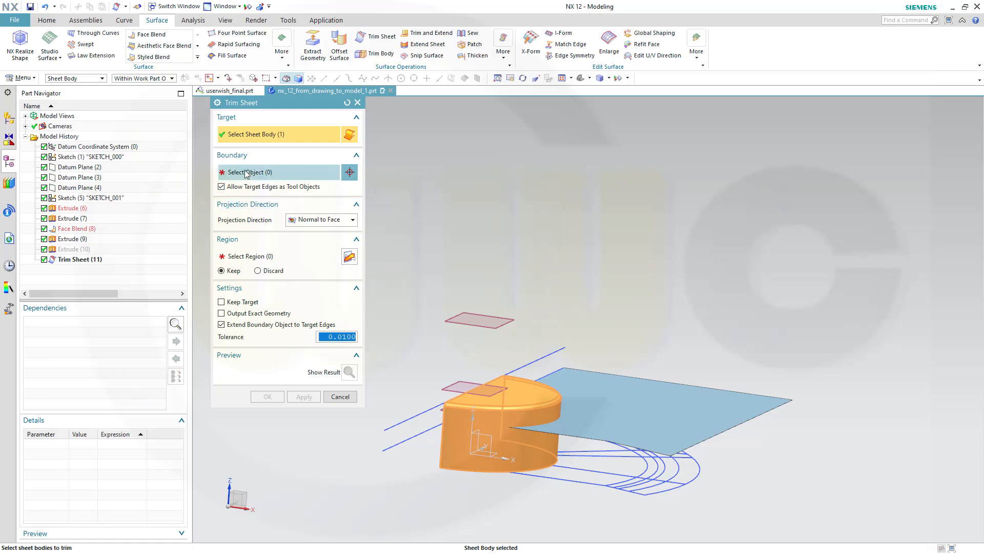
pyautogui.moveTo(528, 213); pyautogui.dragTo(609, 229, button='middle')
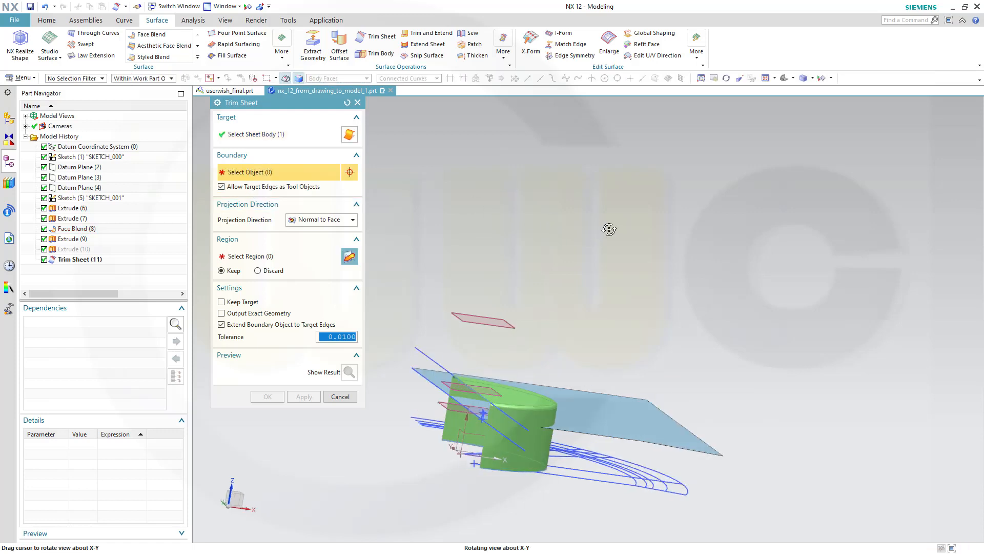
pyautogui.click(444, 404)
pyautogui.moveTo(597, 304); pyautogui.dragTo(549, 291, button='middle')
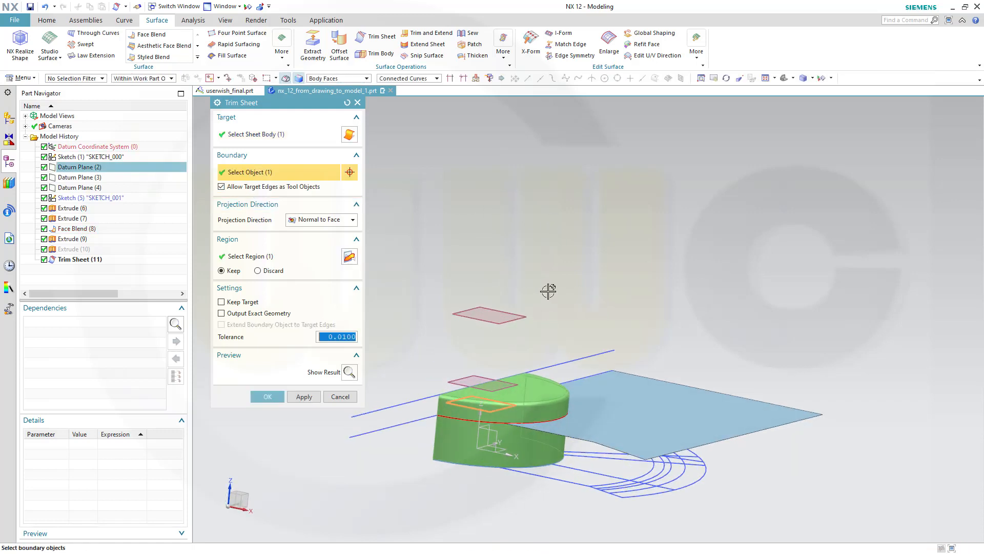
pyautogui.click(349, 373)
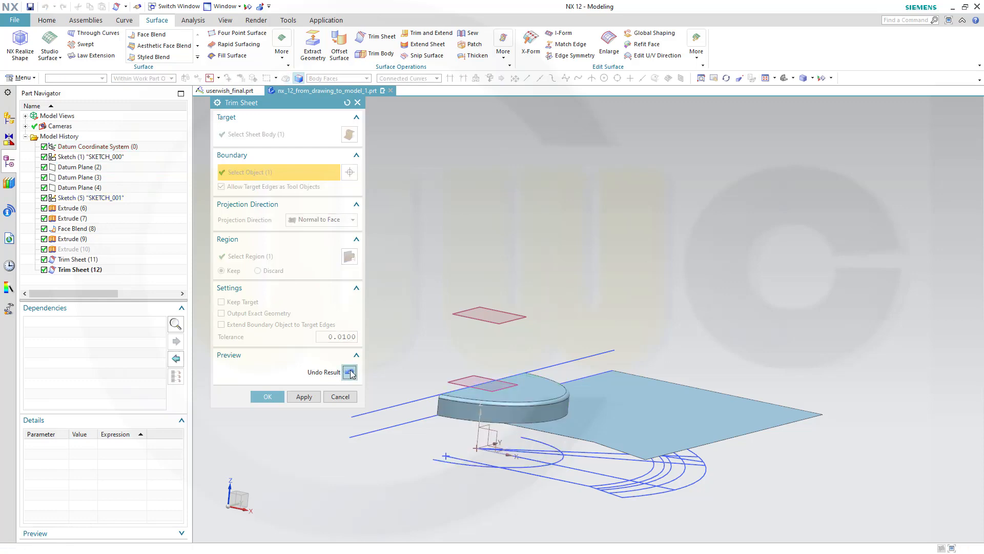
pyautogui.click(267, 397)
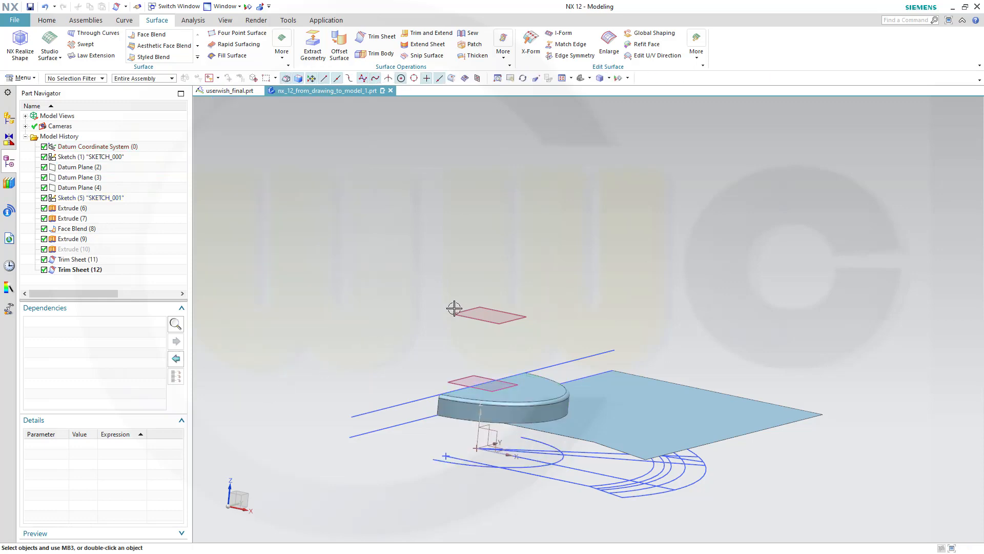
pyautogui.moveTo(454, 307); pyautogui.dragTo(404, 324, button='middle')
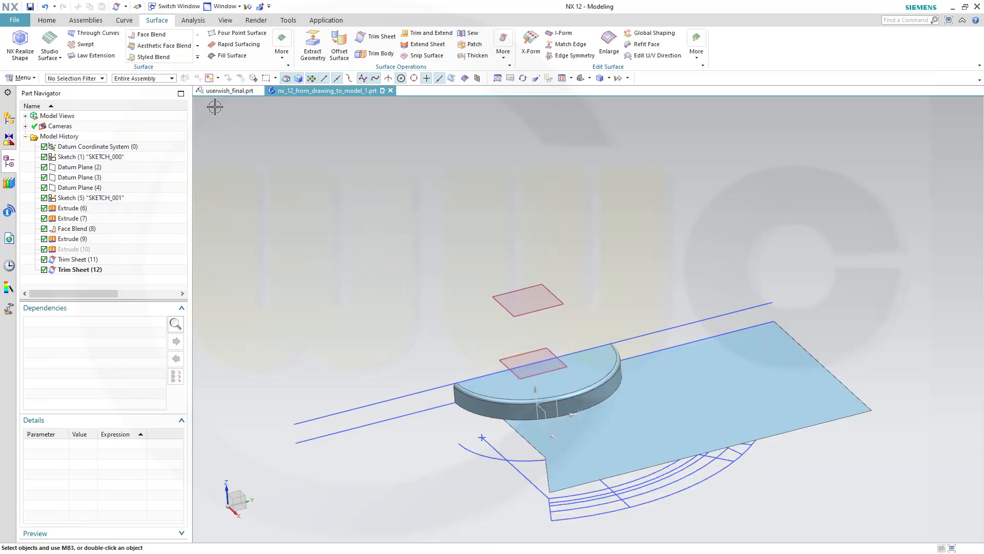
# - Set up a two-face Face Blend with 1 mm radius between the single curved wall face, reversed to point outward, and the lower flat sheet
pyautogui.click(180, 39)
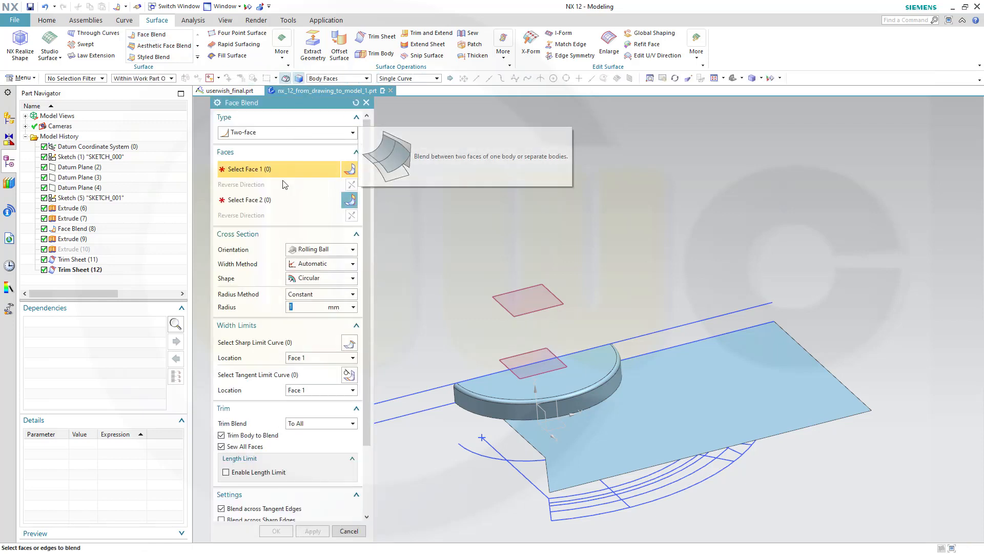
pyautogui.click(367, 78)
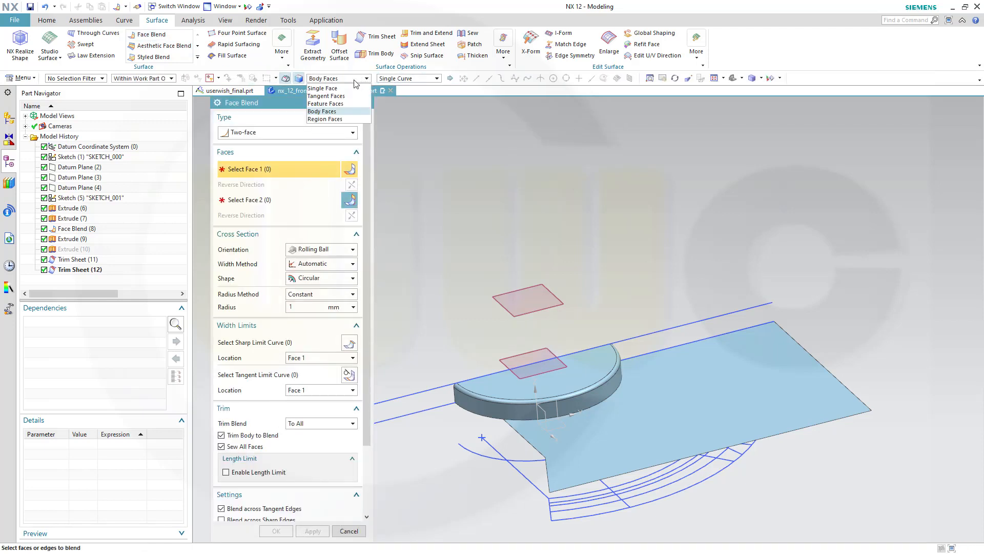
pyautogui.click(344, 91)
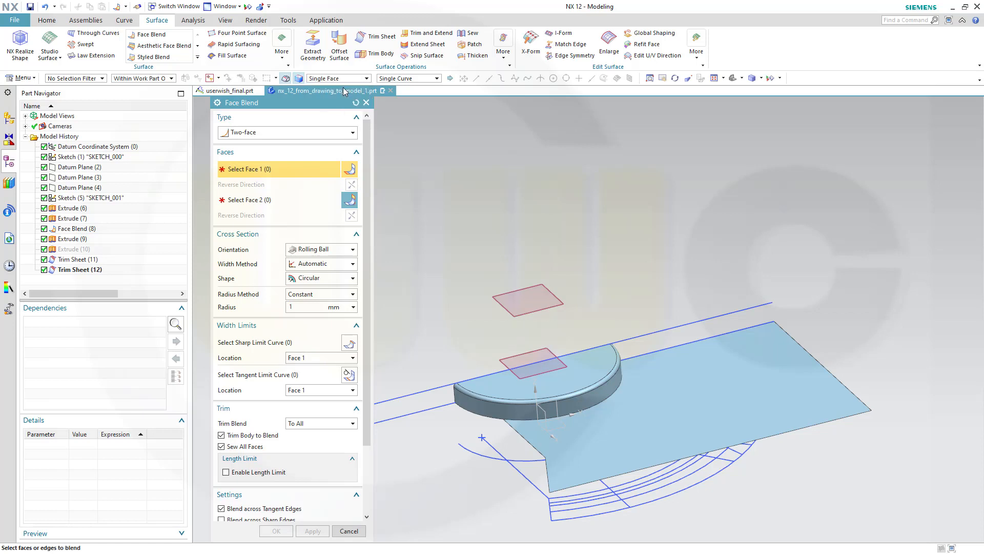
pyautogui.click(594, 394)
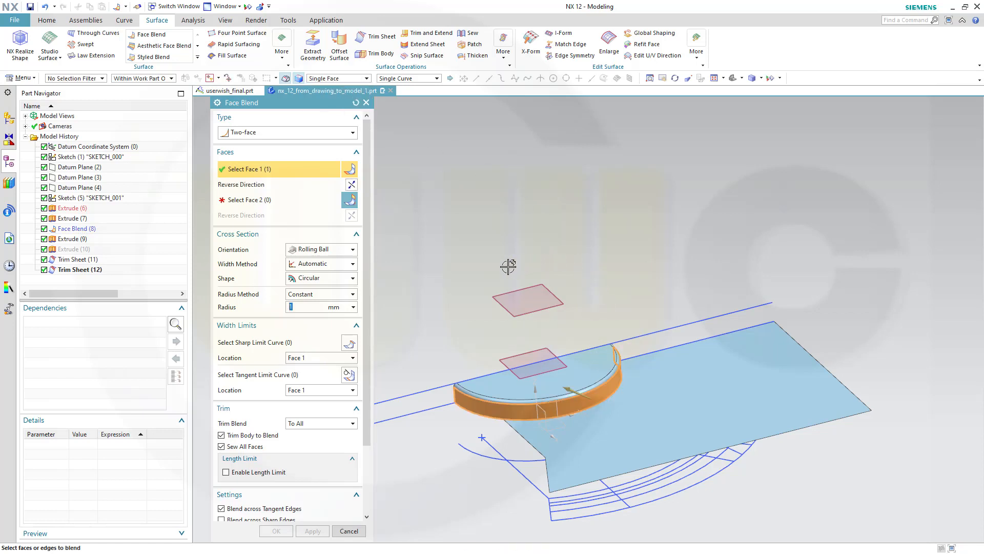
pyautogui.click(351, 185)
pyautogui.click(242, 202)
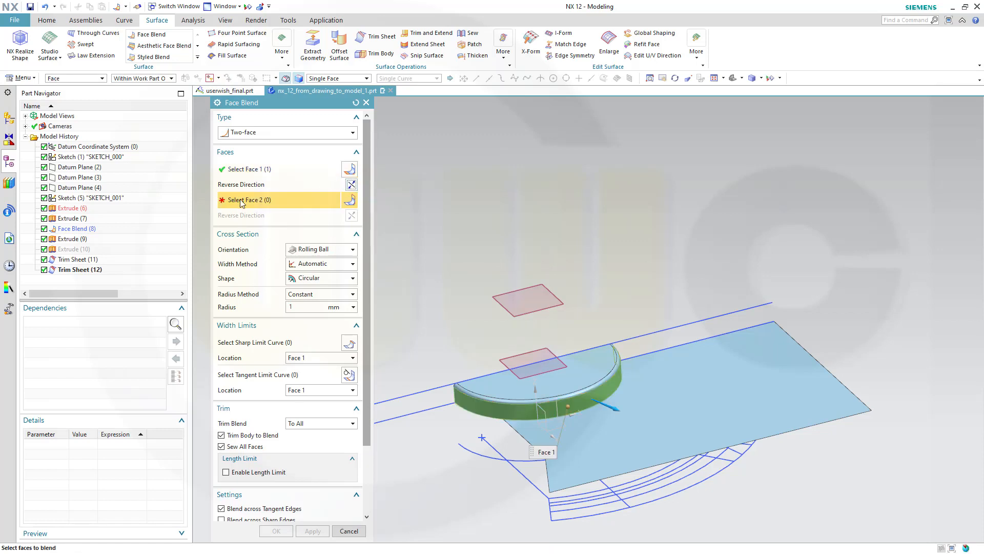
pyautogui.click(667, 385)
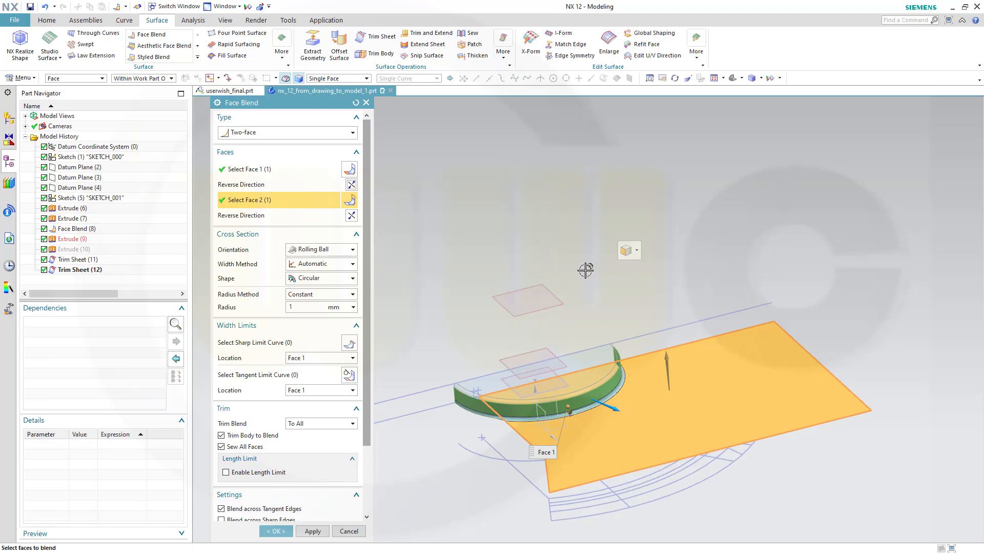
pyautogui.scroll(4, 472, 429)
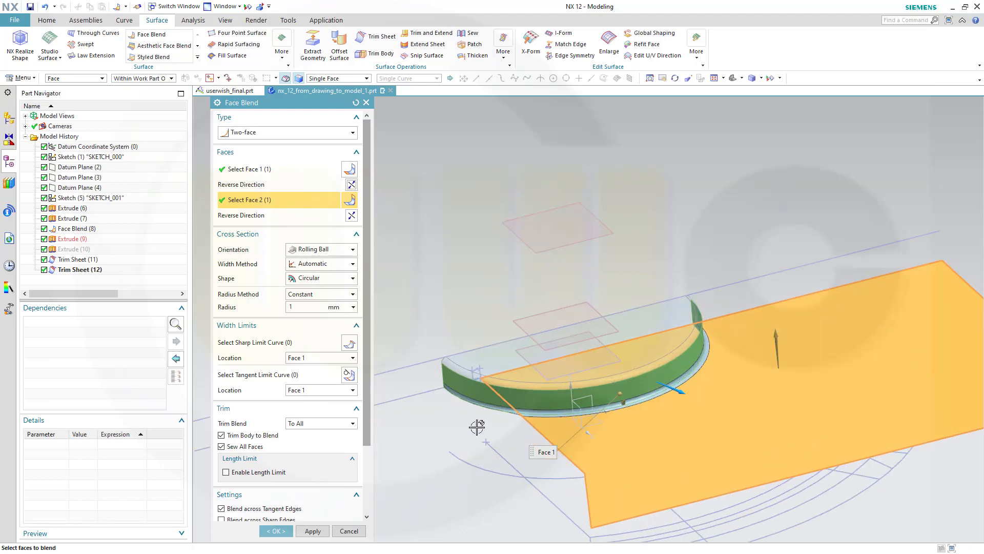
pyautogui.scroll(-3, 480, 424)
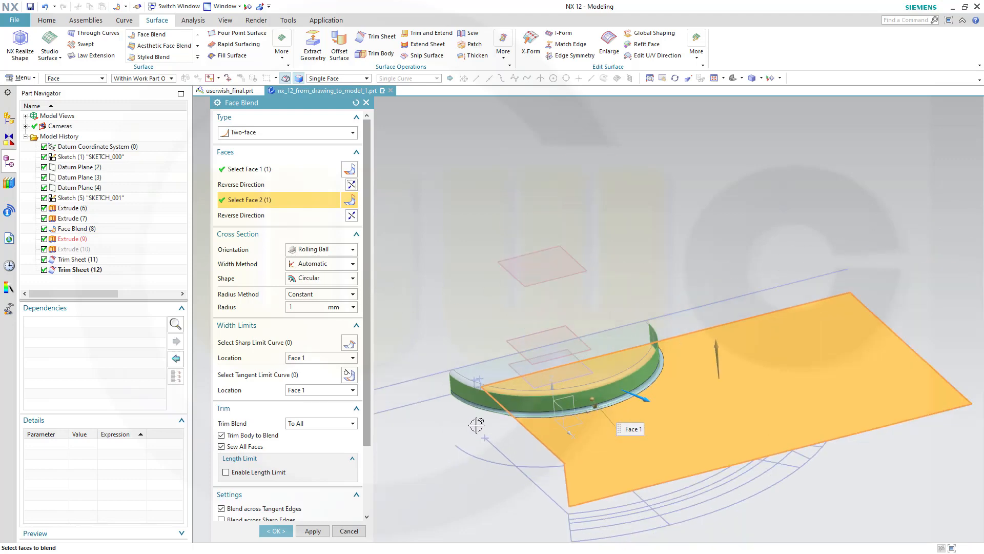
# - Enable the face blend's length limit and define its limit plane at 0° to a coordinate-system datum plane, through the slanted straight sketch line
pyautogui.click(226, 472)
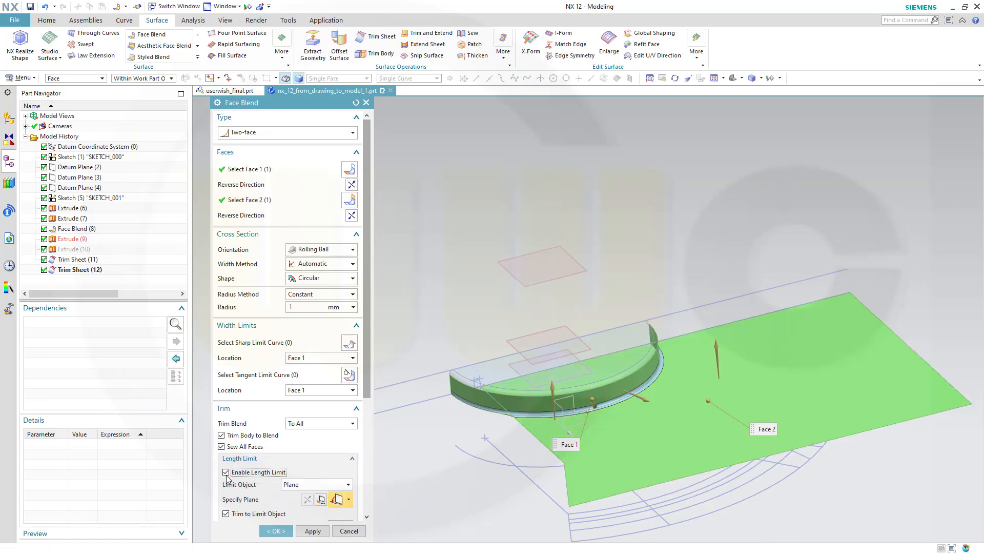
pyautogui.click(321, 499)
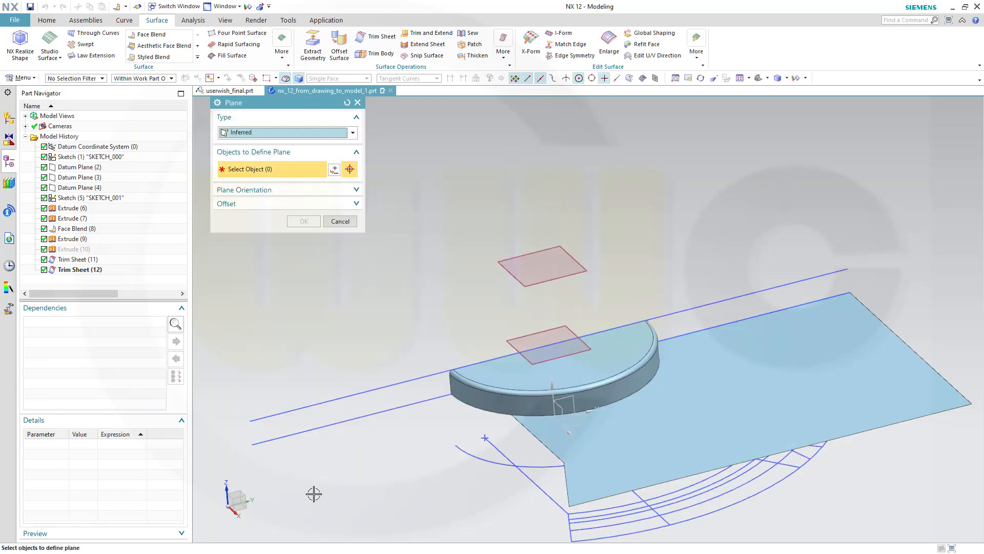
pyautogui.click(352, 134)
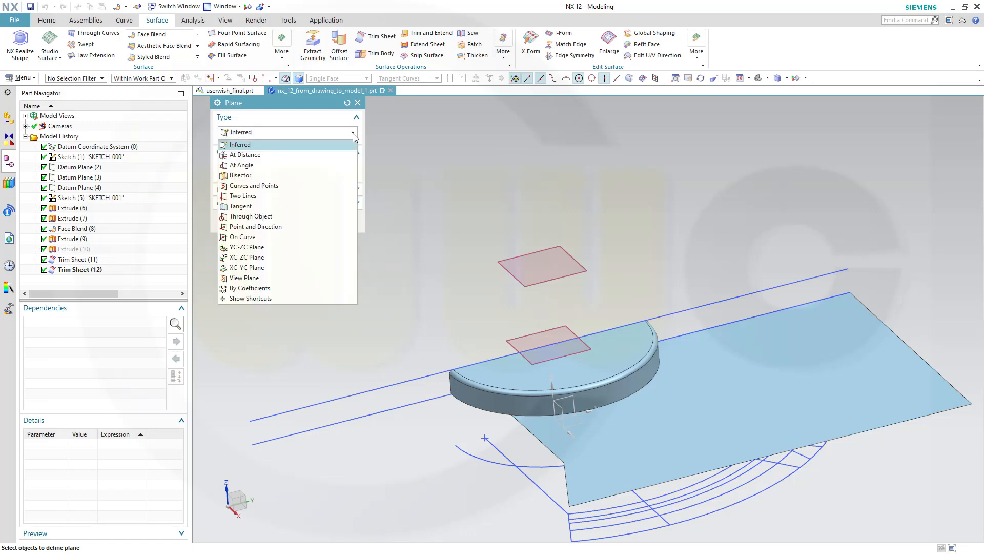
pyautogui.click(258, 166)
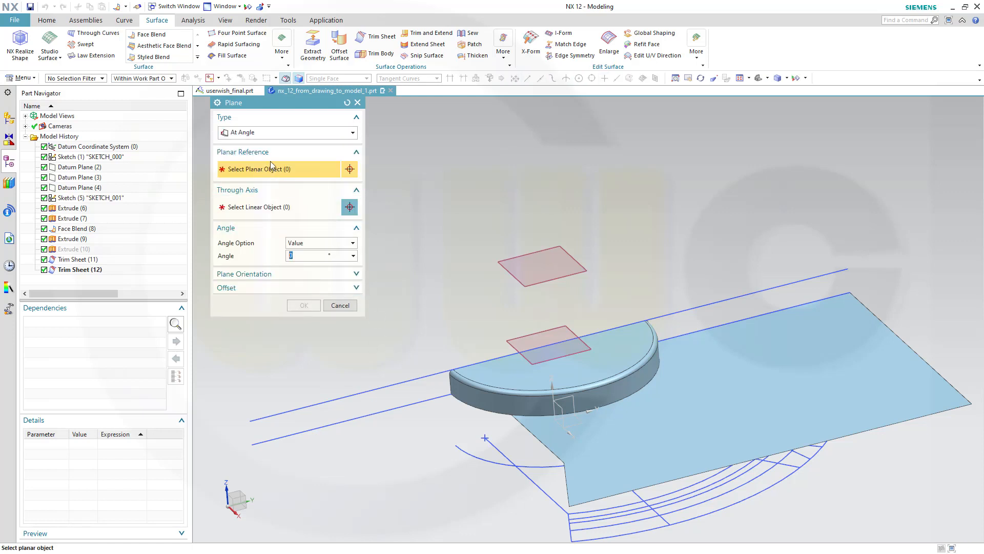
pyautogui.click(560, 410)
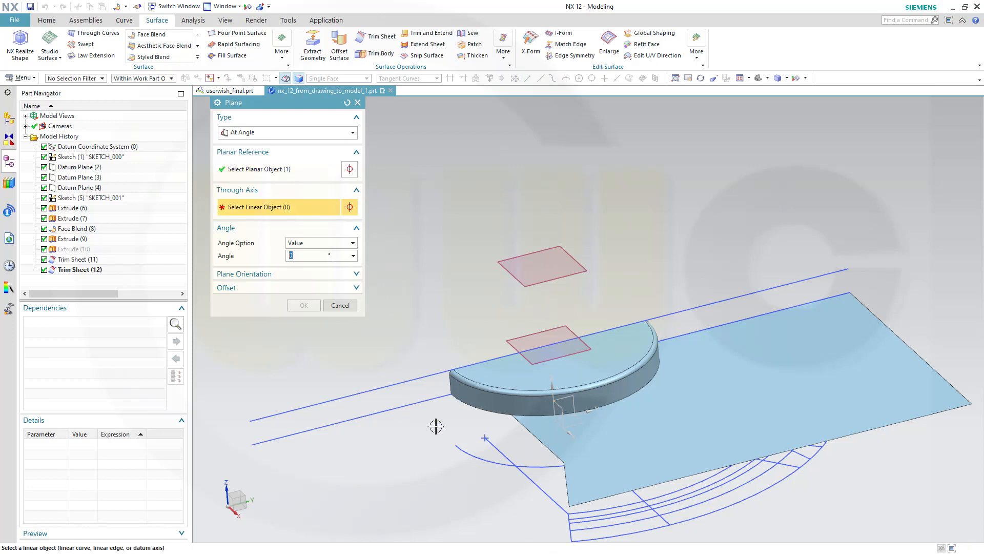
pyautogui.click(500, 451)
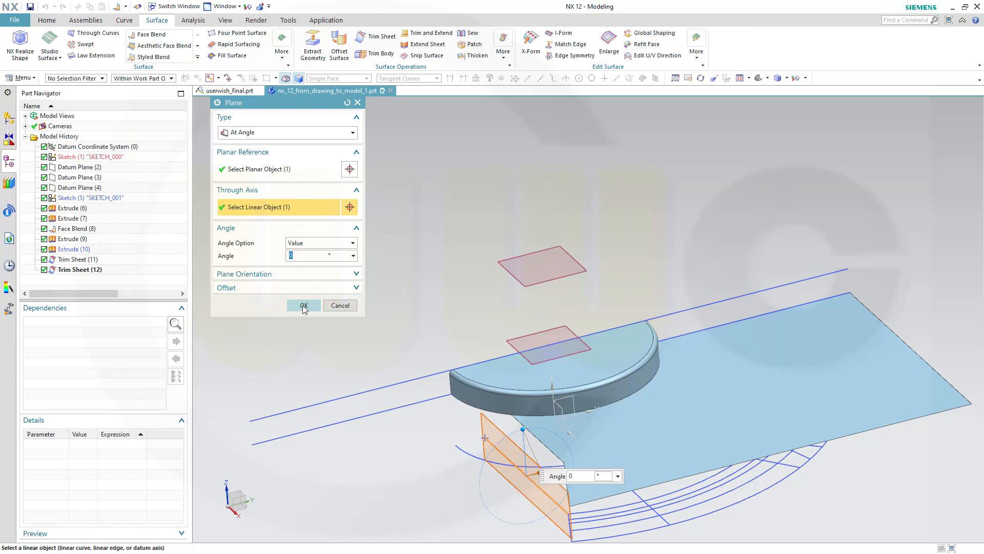
pyautogui.click(304, 306)
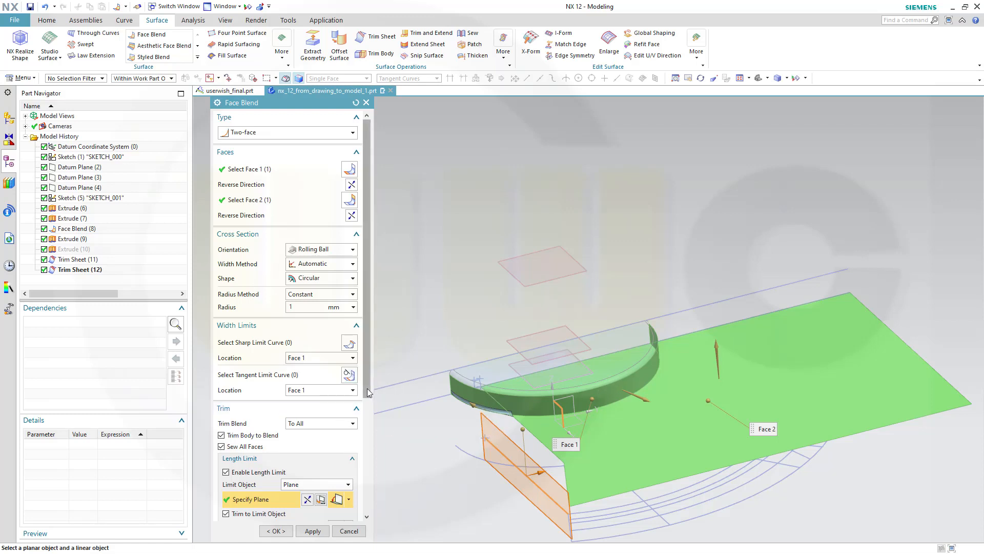
# - Reverse the limit plane's direction, keep the lower flat sheet's normal pointing up, and create the face blend
pyautogui.click(351, 217)
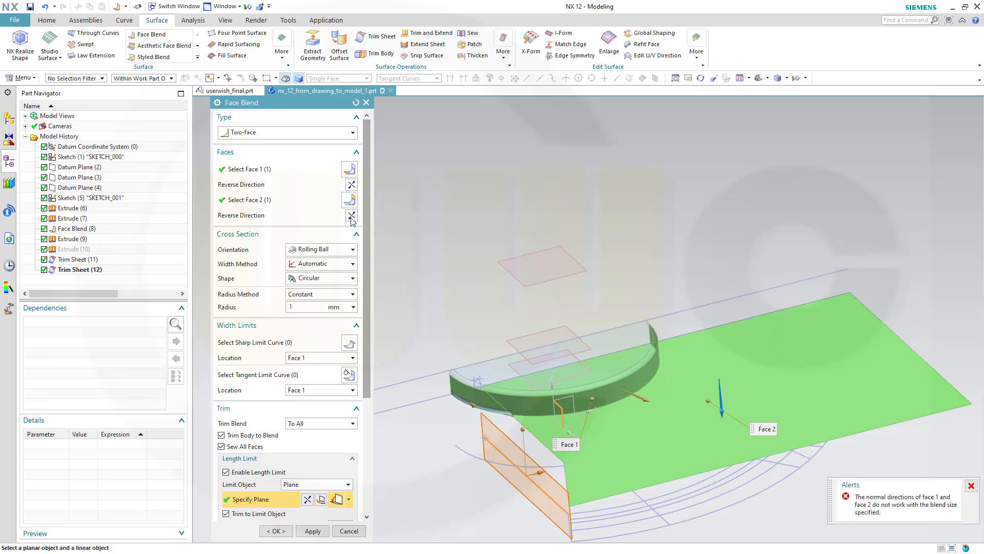
pyautogui.click(351, 216)
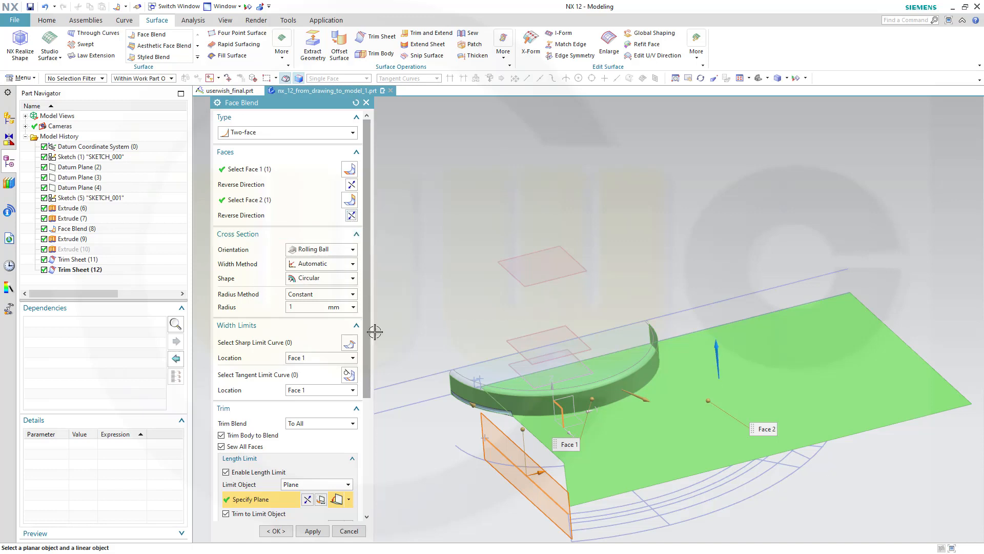
pyautogui.click(307, 499)
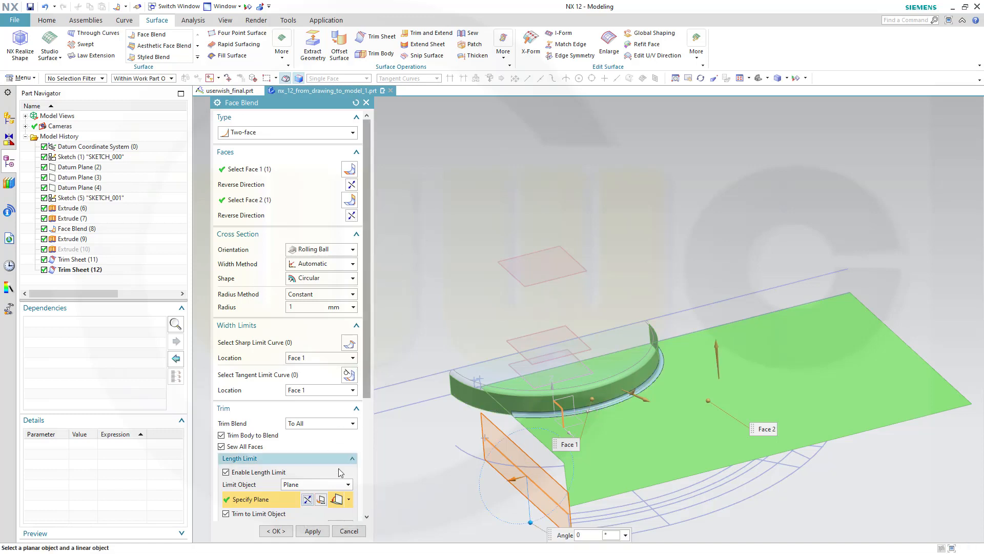
pyautogui.click(277, 531)
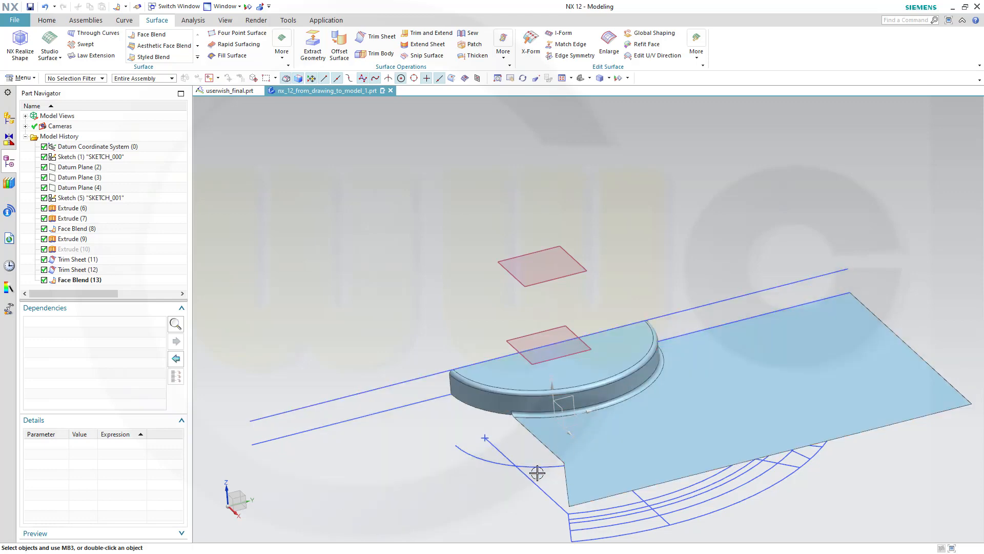
# - Extrude the tangent curves of the small arch-shaped profile beside the half-round body from 0 to 20 mm
pyautogui.moveTo(501, 448)
pyautogui.mouseDown(button='middle')
pyautogui.moveTo(502, 414)
pyautogui.moveTo(493, 458)
pyautogui.moveTo(452, 467)
pyautogui.mouseUp(button='middle')
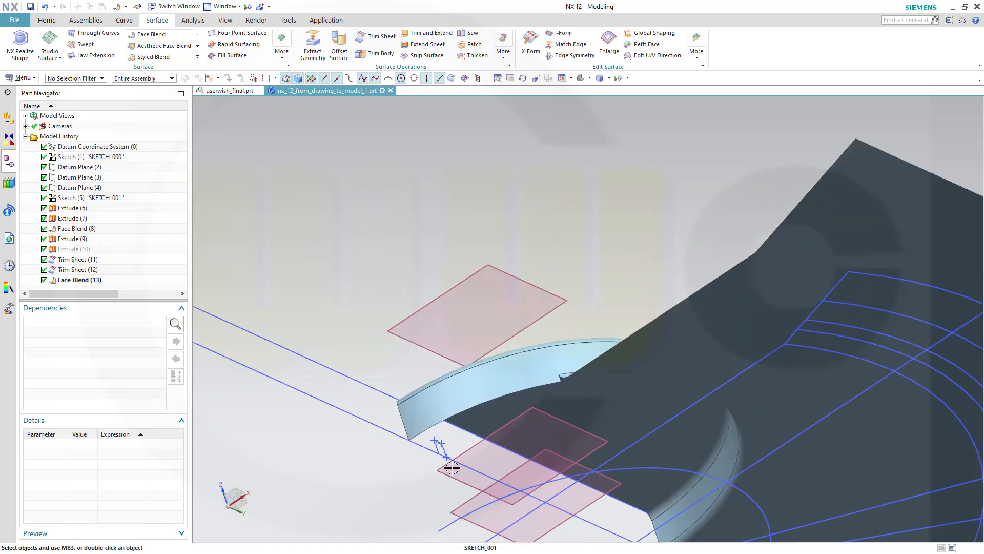
pyautogui.scroll(-3, 452, 467)
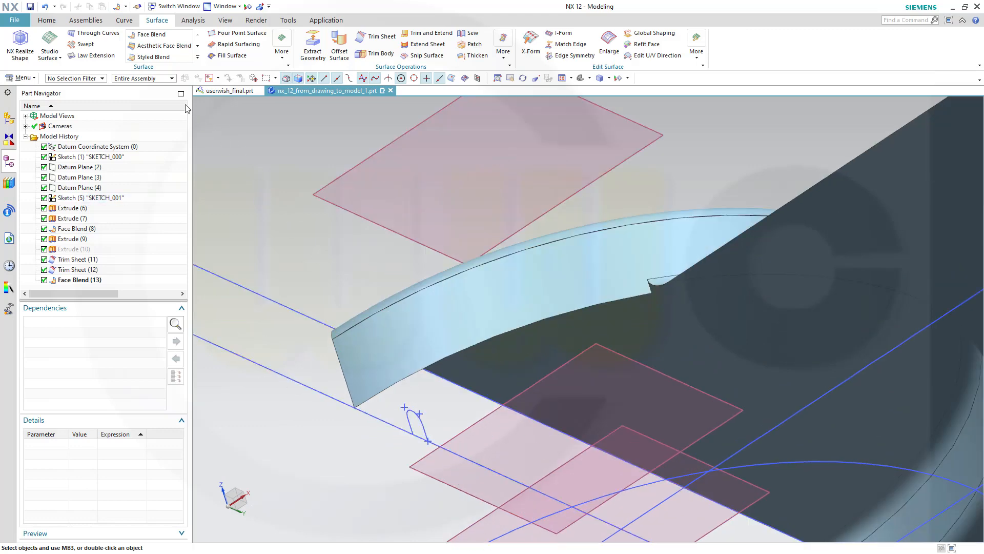
pyautogui.click(53, 22)
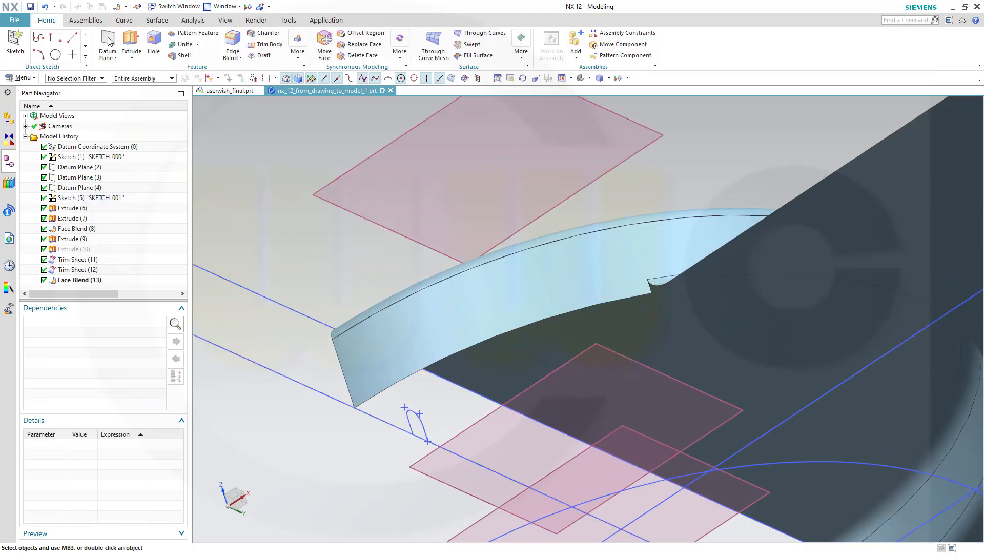
pyautogui.click(131, 41)
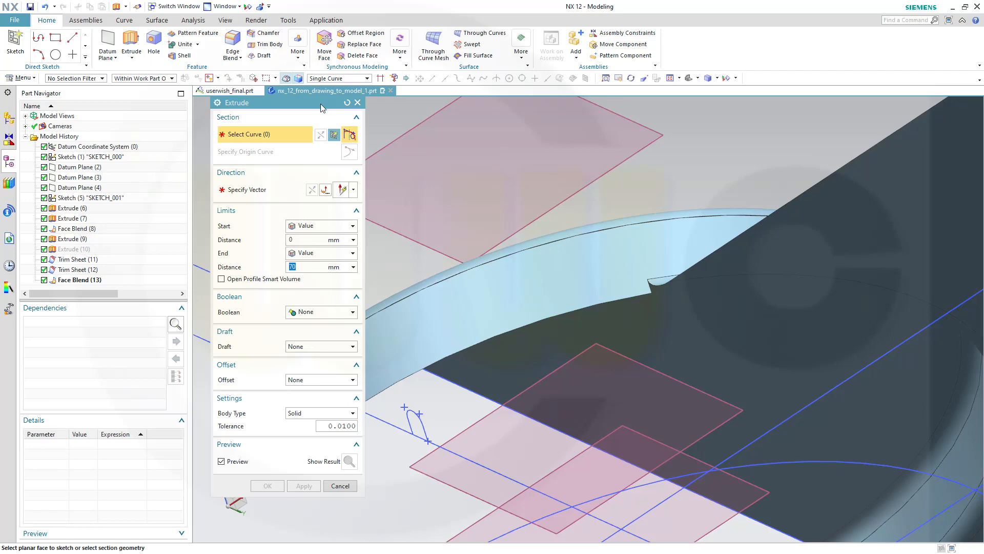
pyautogui.click(366, 79)
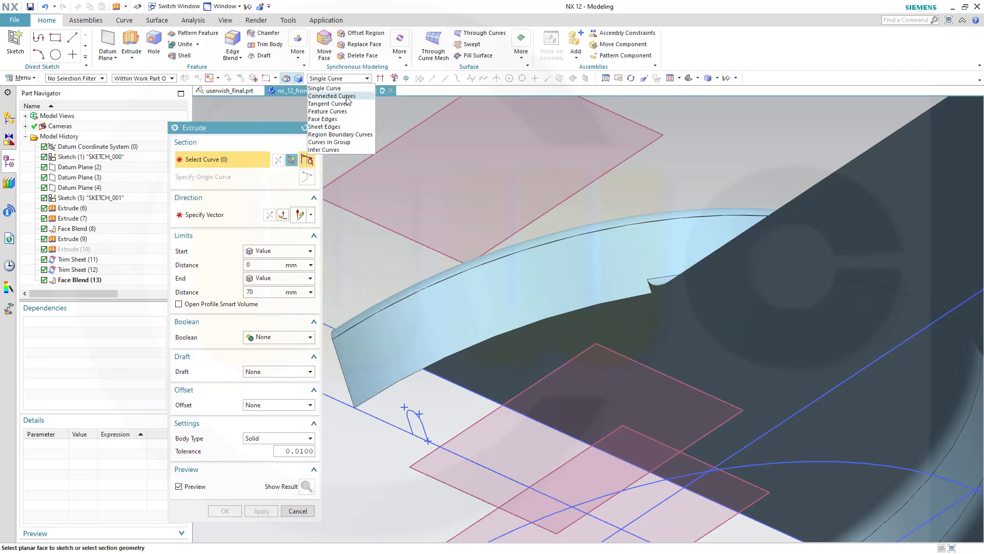
pyautogui.click(330, 104)
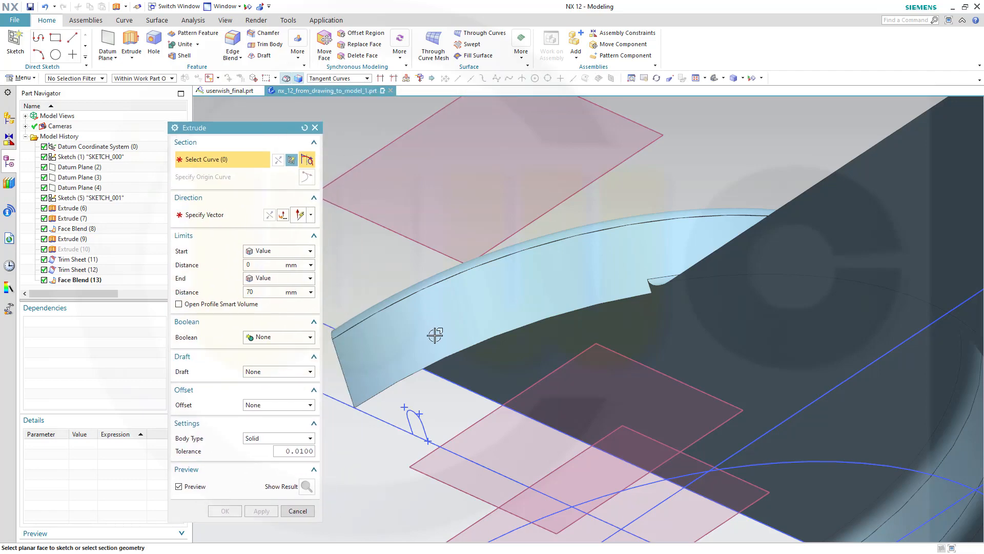
pyautogui.click(408, 417)
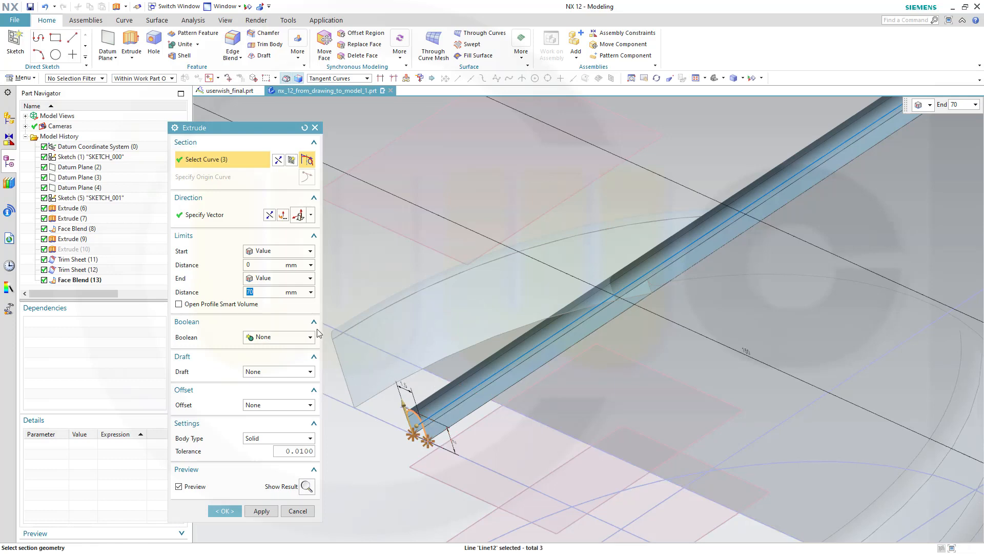
pyautogui.press('Return')
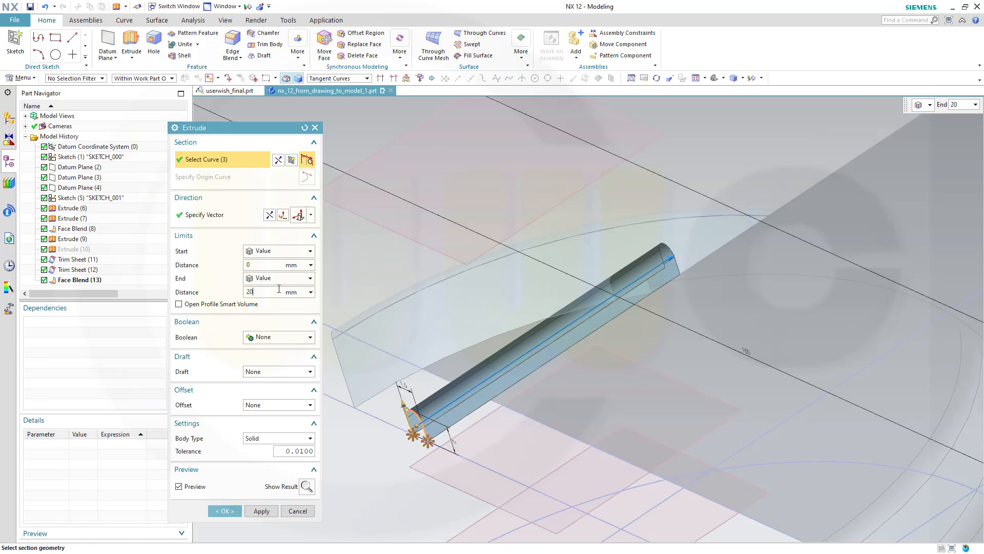
pyautogui.click(226, 514)
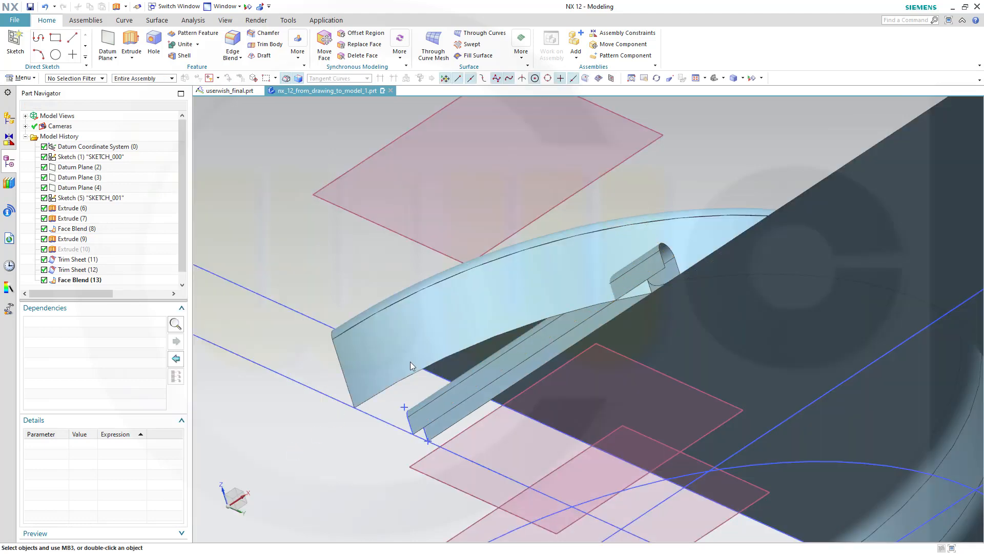
# - Trim the blended sheet body with the three faces of the small arch-shaped extrusion as boundary, using the Normal to Face projection direction
pyautogui.moveTo(451, 334); pyautogui.dragTo(431, 374, button='middle')
pyautogui.scroll(-1, 182, 256)
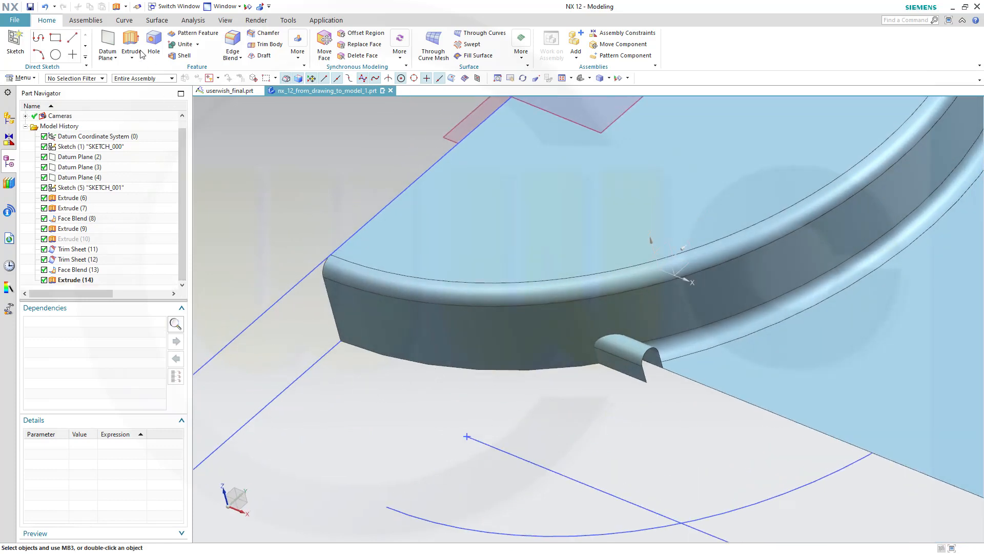
pyautogui.click(126, 7)
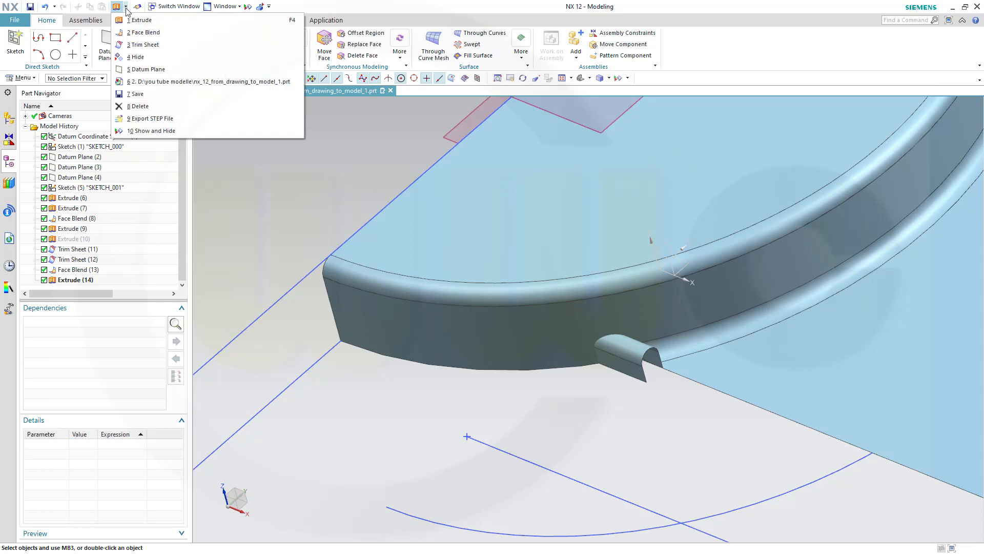
pyautogui.click(136, 45)
pyautogui.click(487, 204)
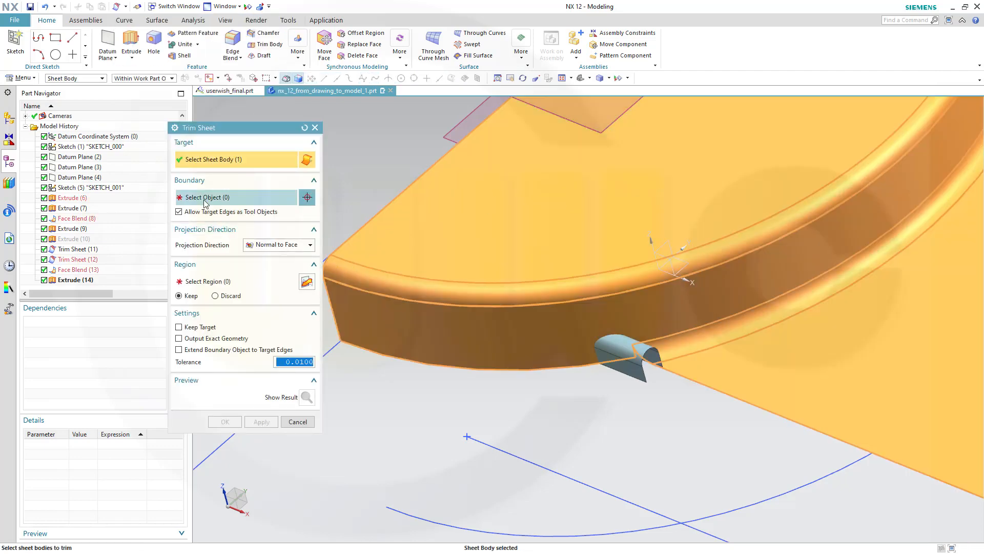
pyautogui.click(630, 369)
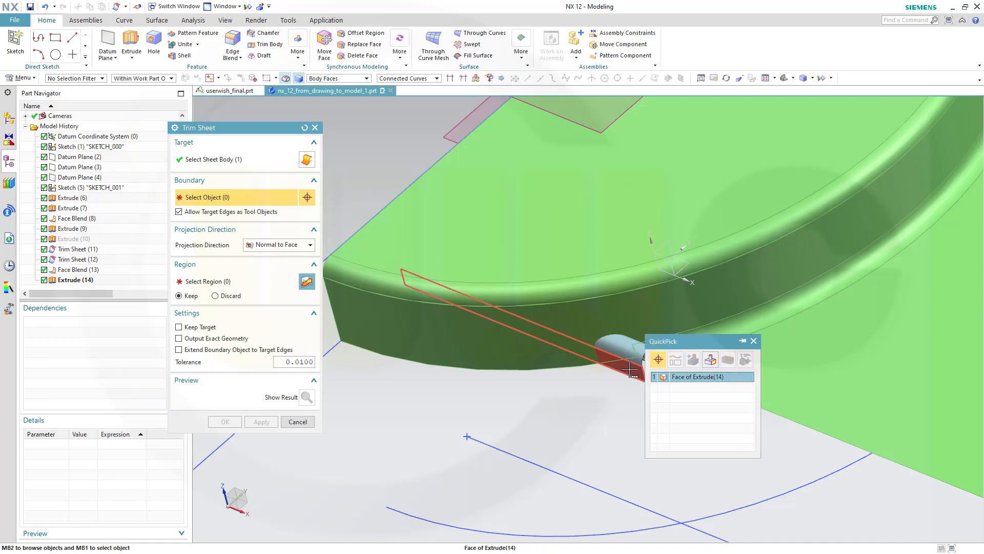
pyautogui.click(681, 376)
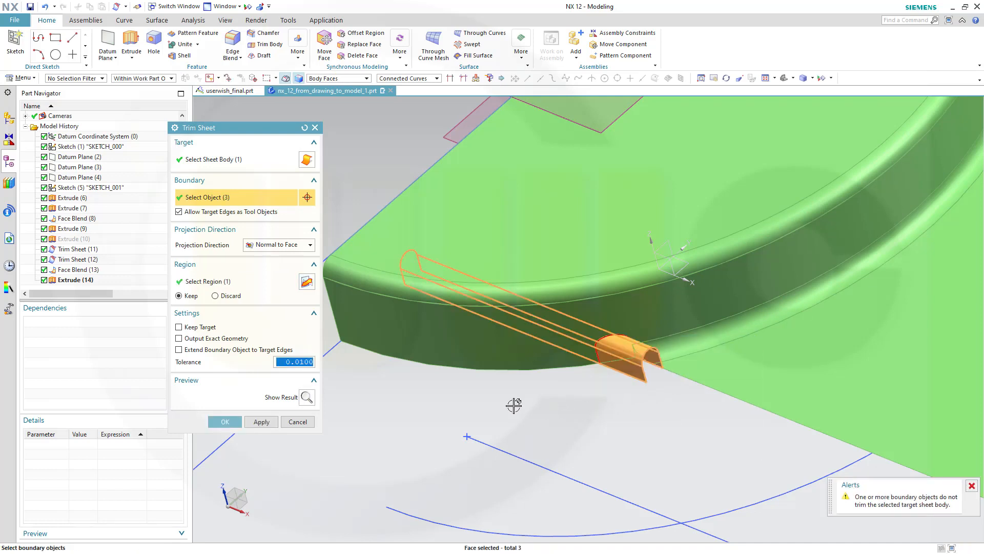
pyautogui.click(308, 398)
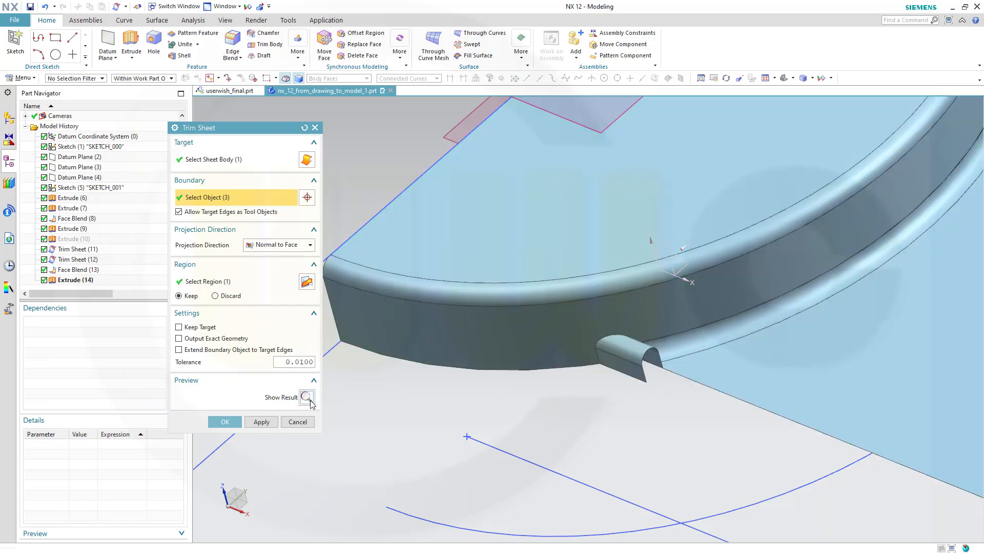
pyautogui.click(226, 420)
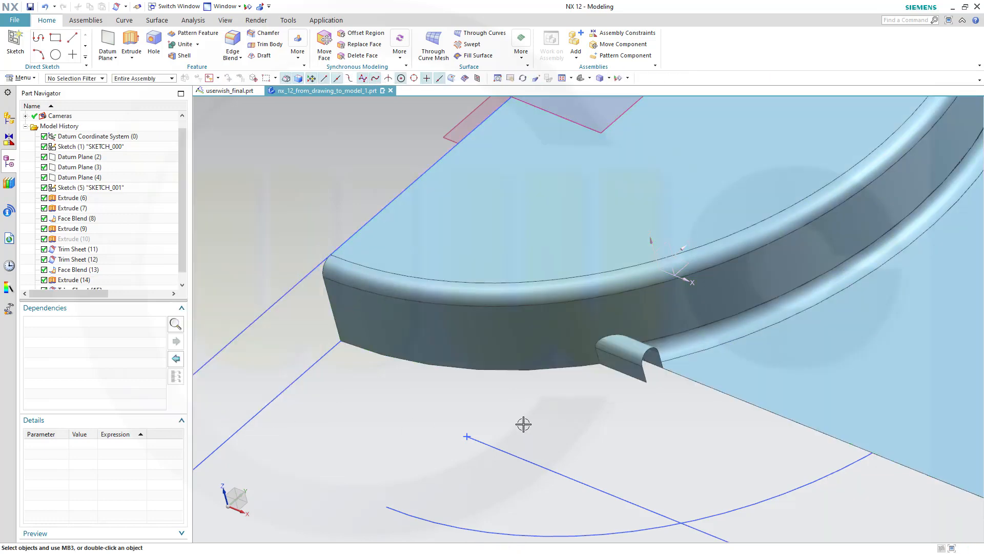
# - Hide the small arch-shaped extrusion used as the trimming boundary
pyautogui.moveTo(524, 416); pyautogui.dragTo(513, 408, button='middle')
pyautogui.rightClick(642, 349)
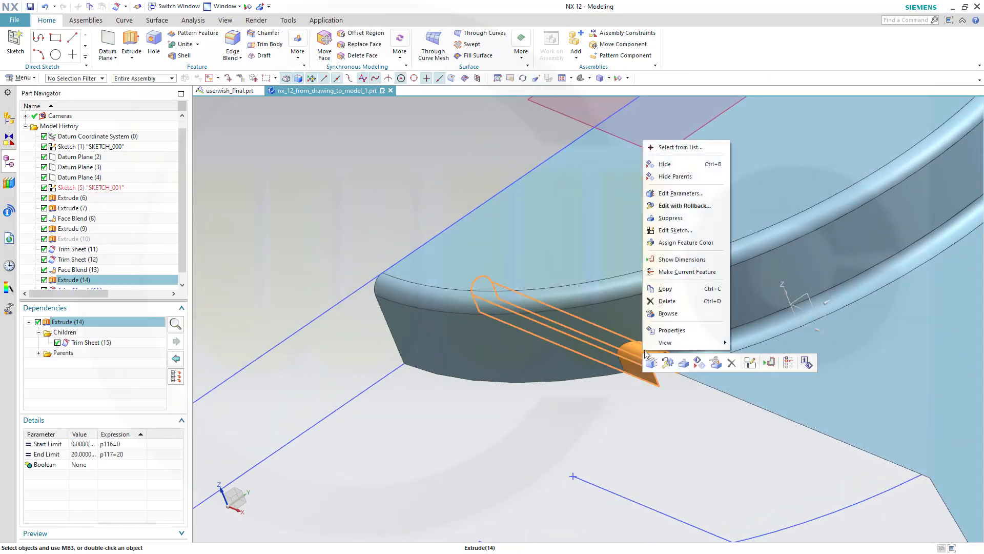
pyautogui.click(669, 169)
pyautogui.scroll(1, 620, 362)
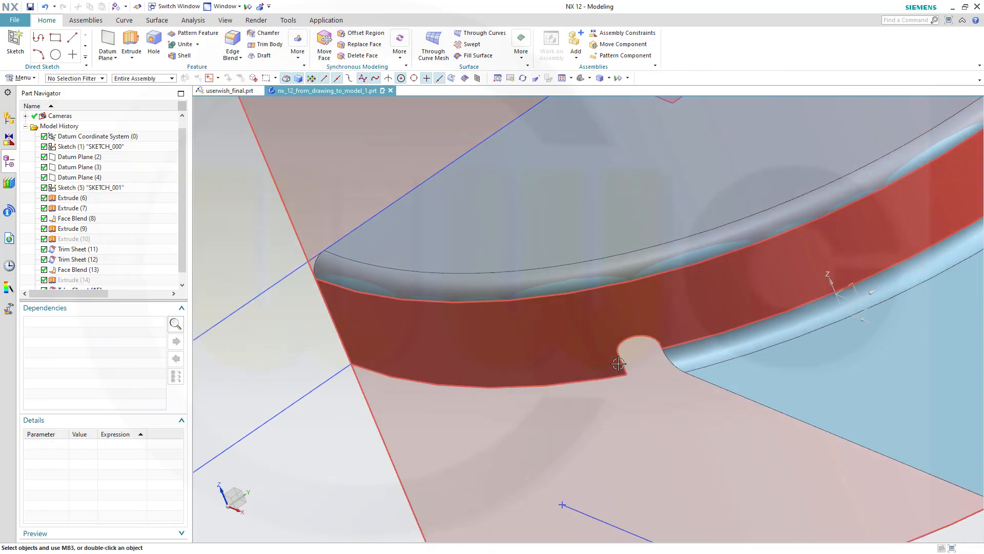
# - Extrude the innermost large concentric arc of the base sketch from 0 mm until selected, ending at the uppermost datum plane
pyautogui.scroll(-9, 671, 392)
pyautogui.moveTo(865, 445); pyautogui.dragTo(902, 428, button='middle')
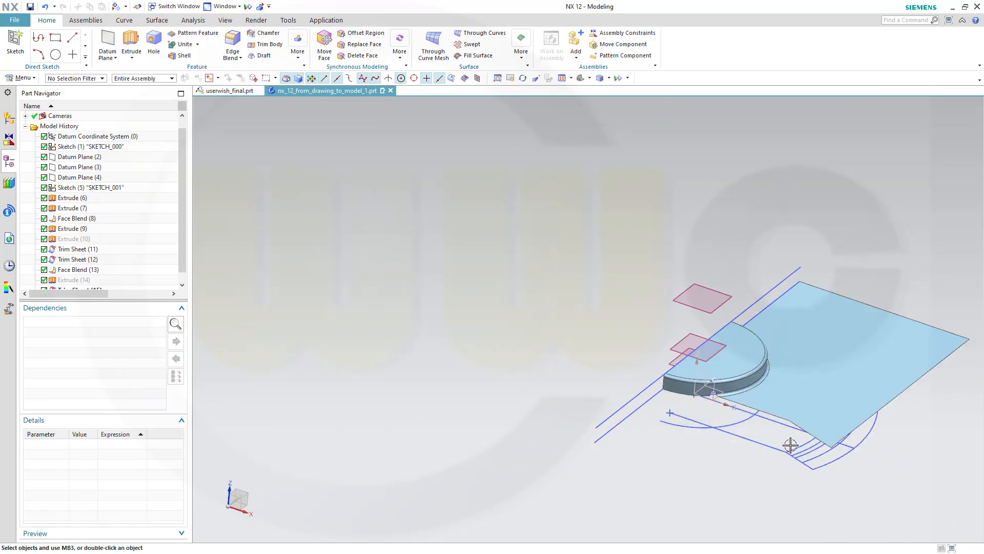
pyautogui.moveTo(826, 378); pyautogui.dragTo(753, 300, button='middle')
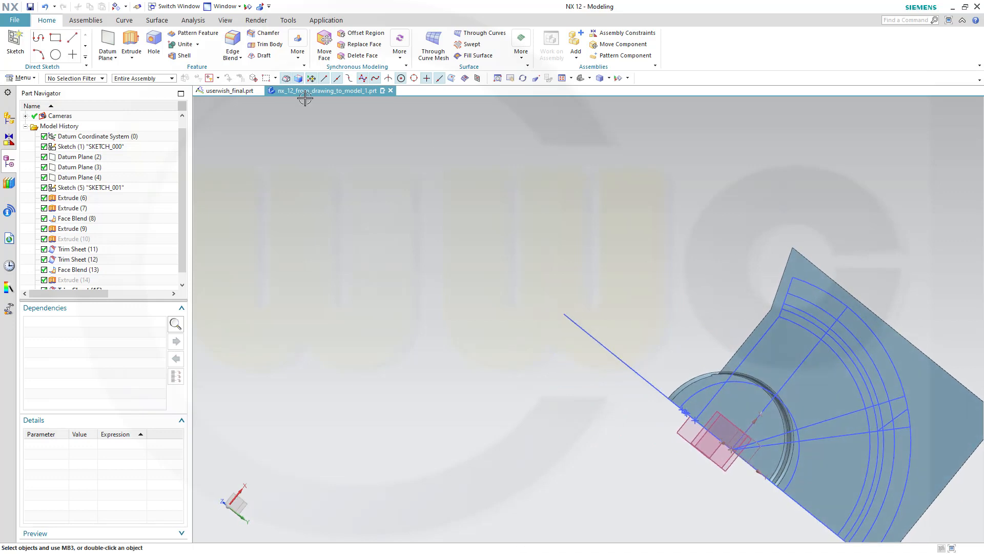
pyautogui.click(131, 42)
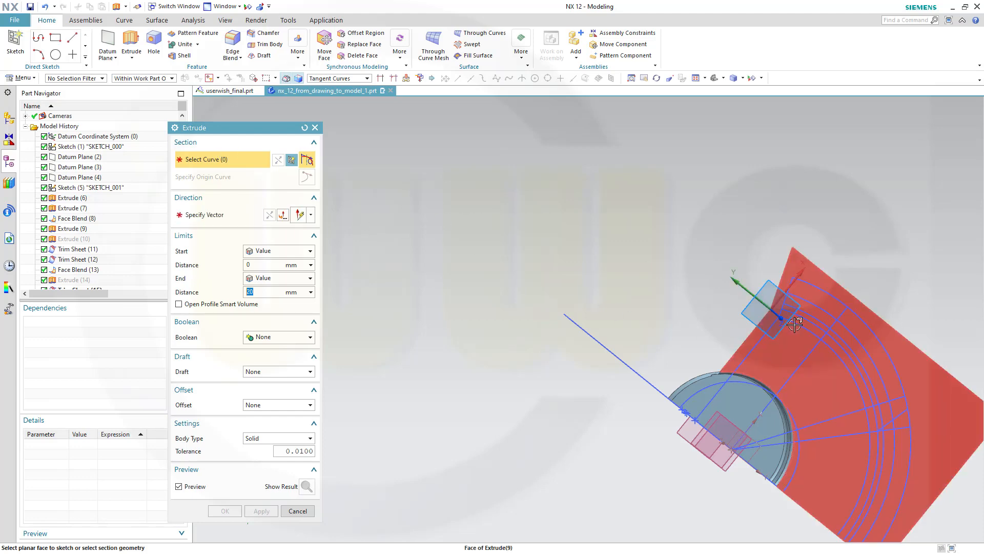
pyautogui.click(808, 331)
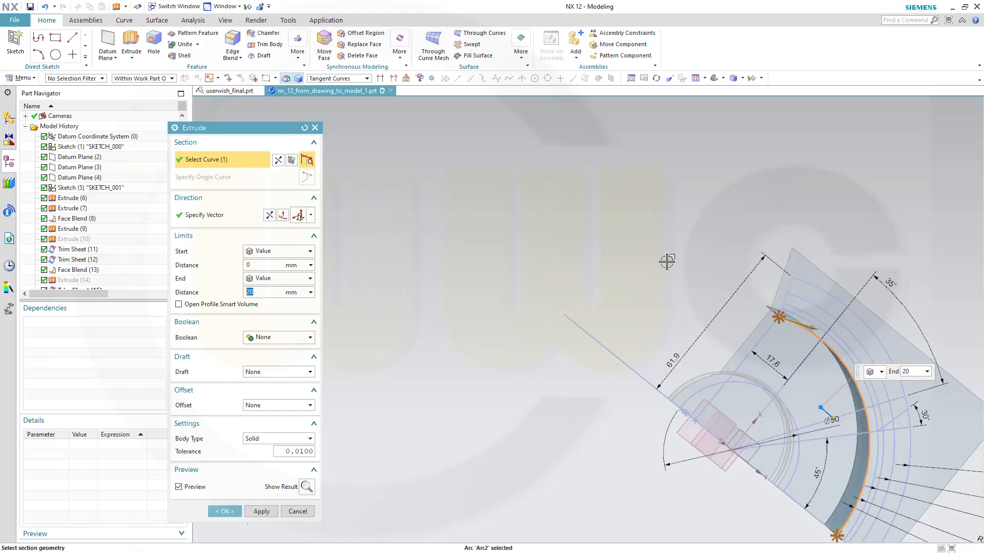
pyautogui.moveTo(663, 259); pyautogui.dragTo(626, 345, button='middle')
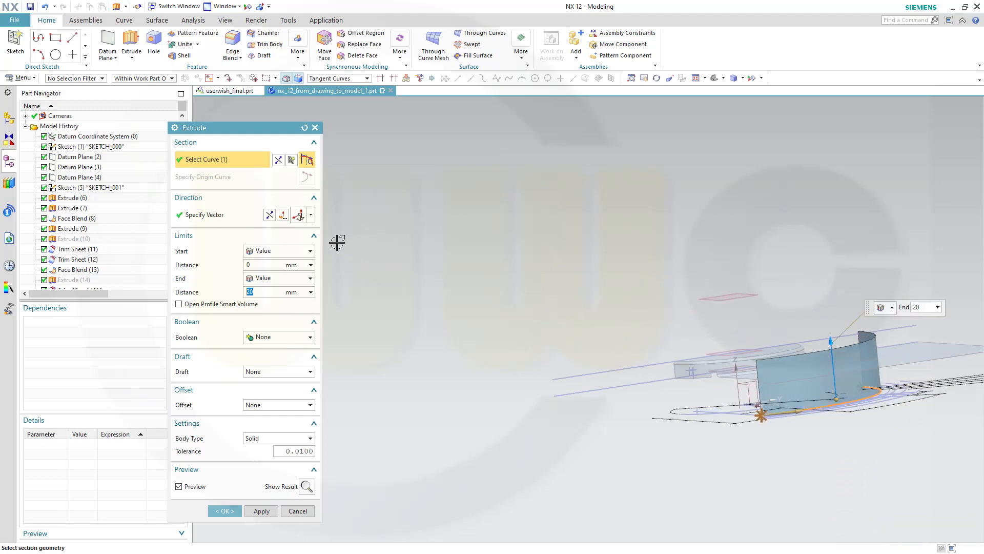
pyautogui.click(311, 277)
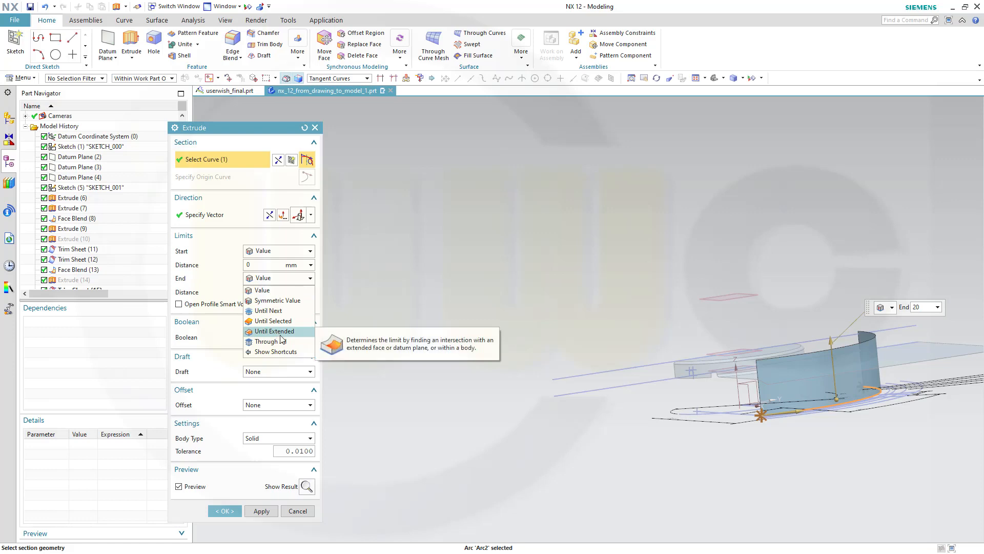
pyautogui.click(274, 321)
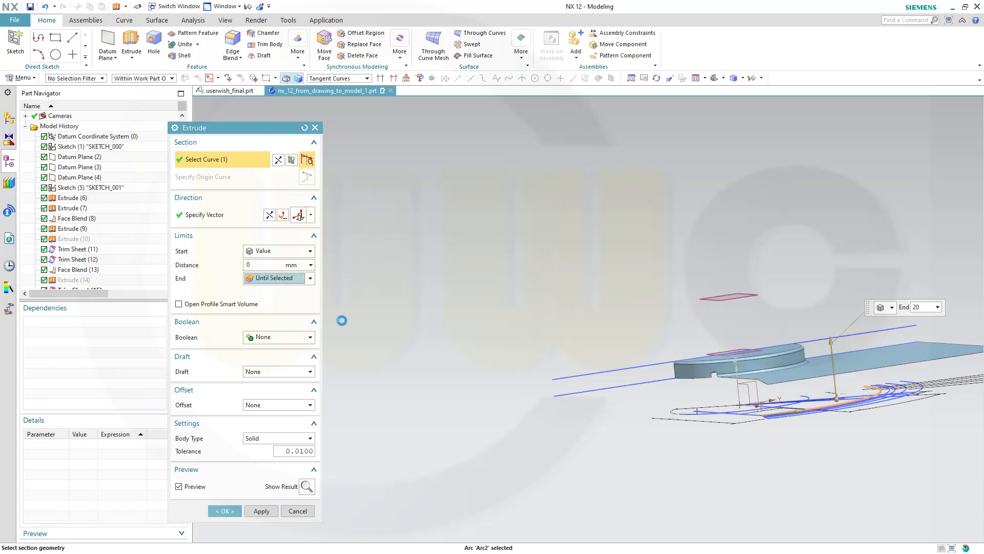
pyautogui.click(727, 297)
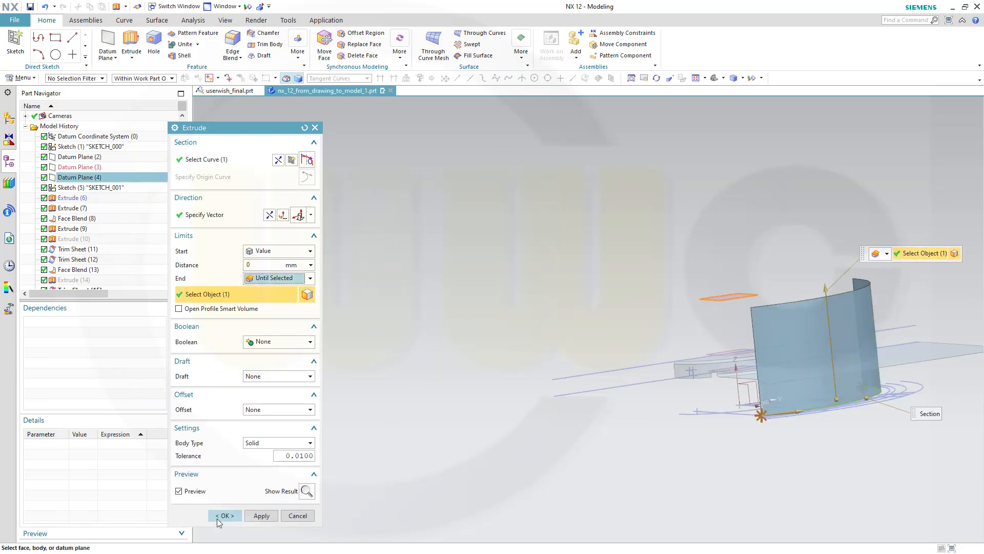
pyautogui.click(225, 515)
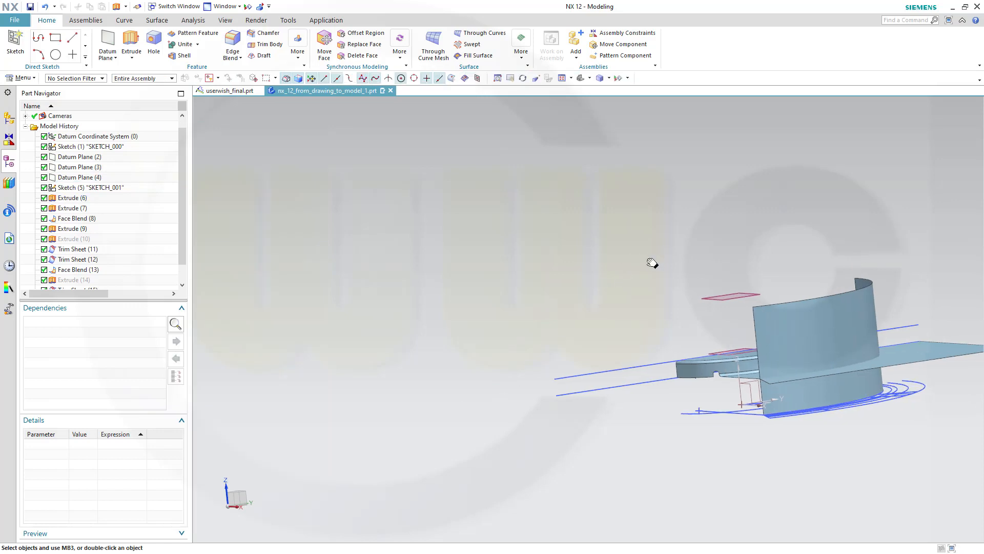
# - Change the display color of the tall curved extruded surface to Lime
pyautogui.moveTo(652, 263); pyautogui.dragTo(605, 305, button='middle')
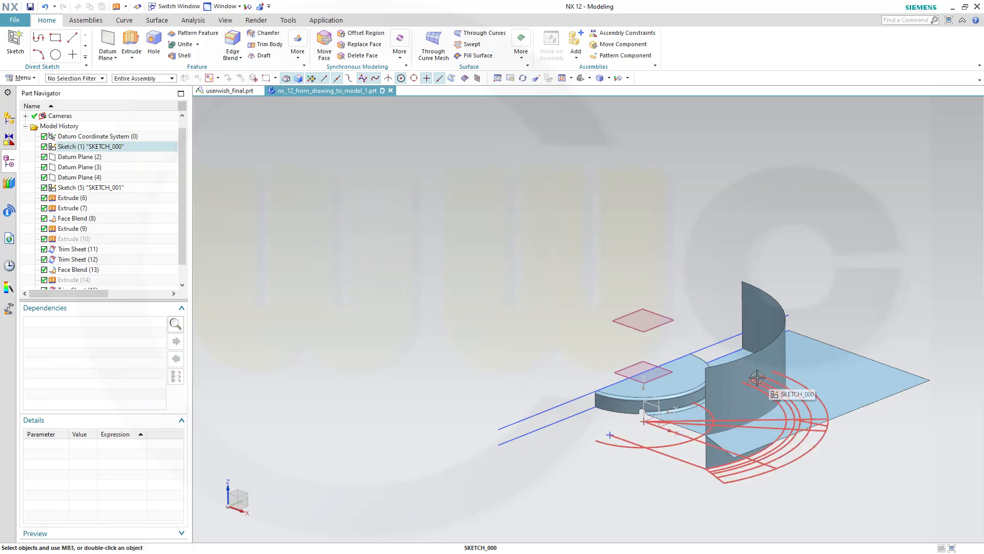
pyautogui.click(726, 380)
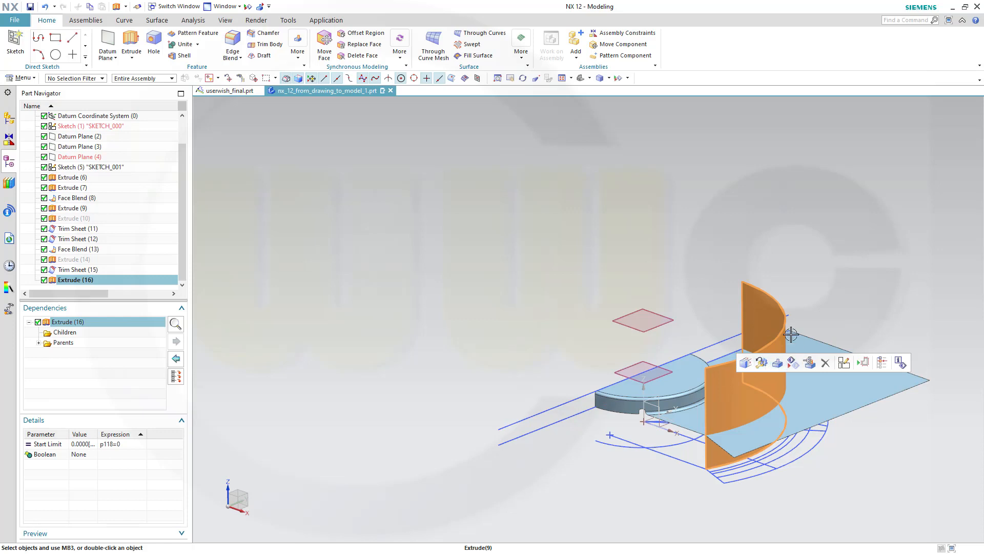
pyautogui.click(226, 21)
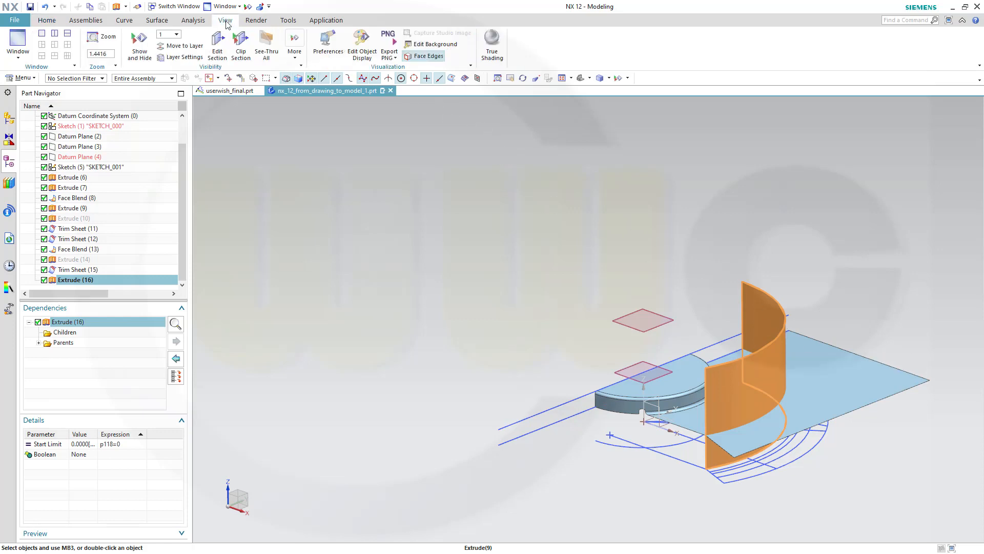
pyautogui.click(361, 45)
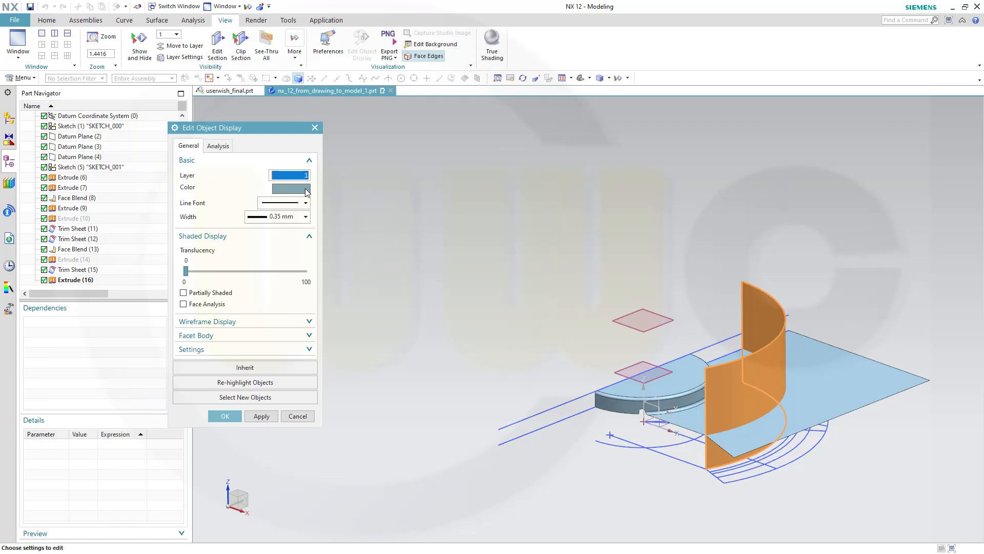
pyautogui.click(306, 190)
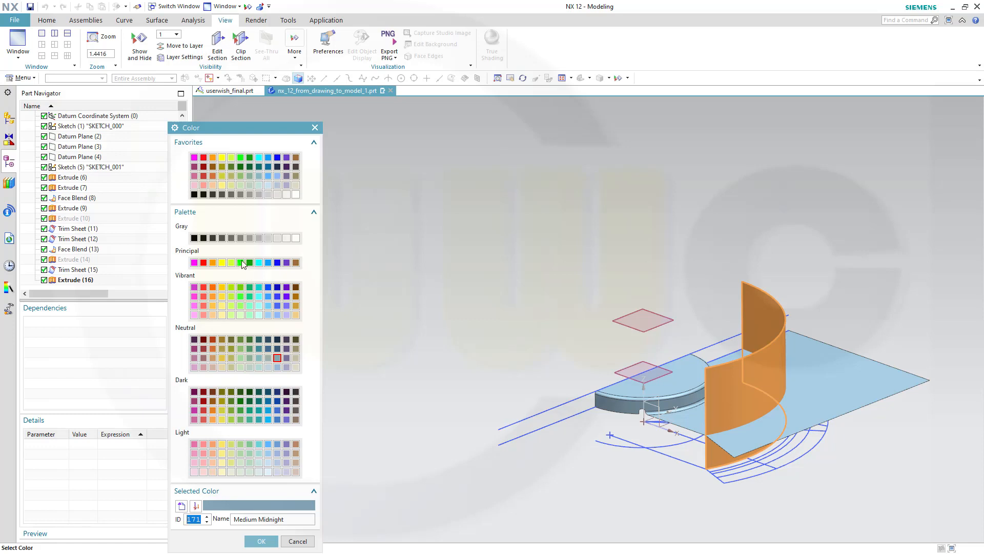
pyautogui.click(240, 158)
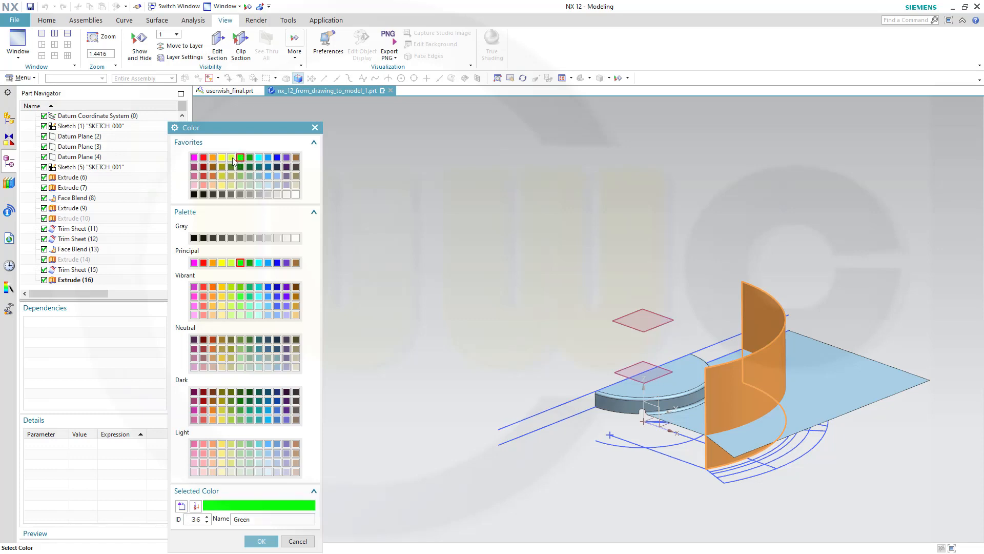
pyautogui.click(231, 158)
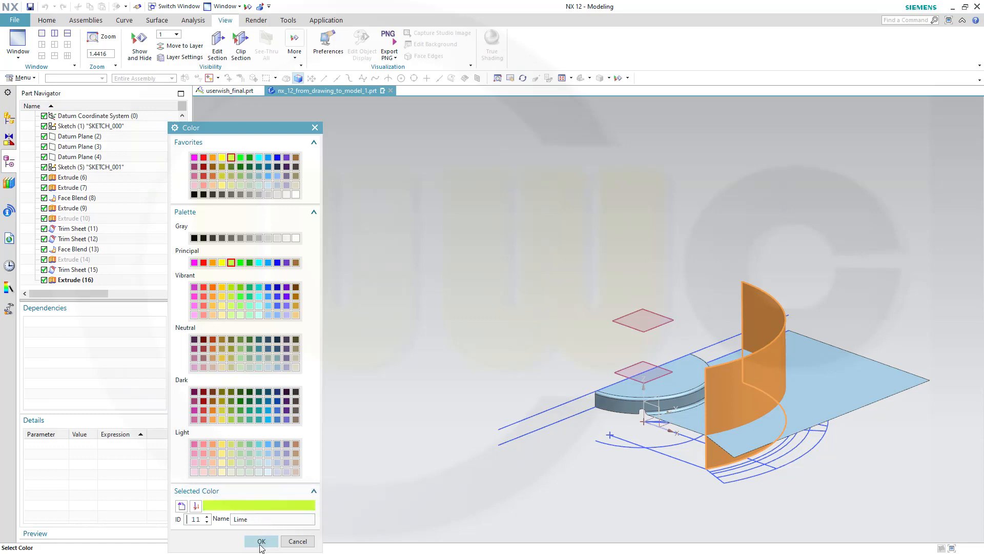
pyautogui.click(260, 541)
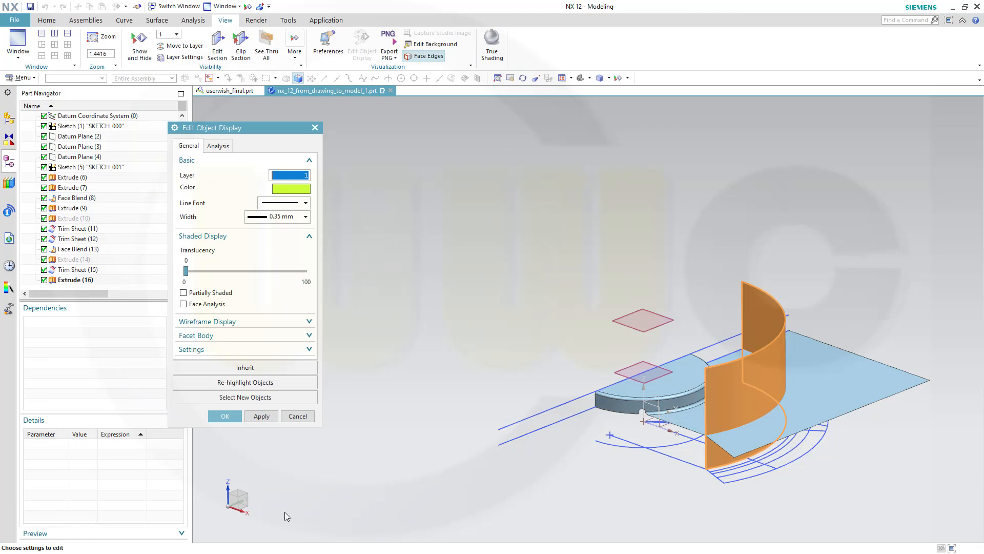
pyautogui.click(229, 418)
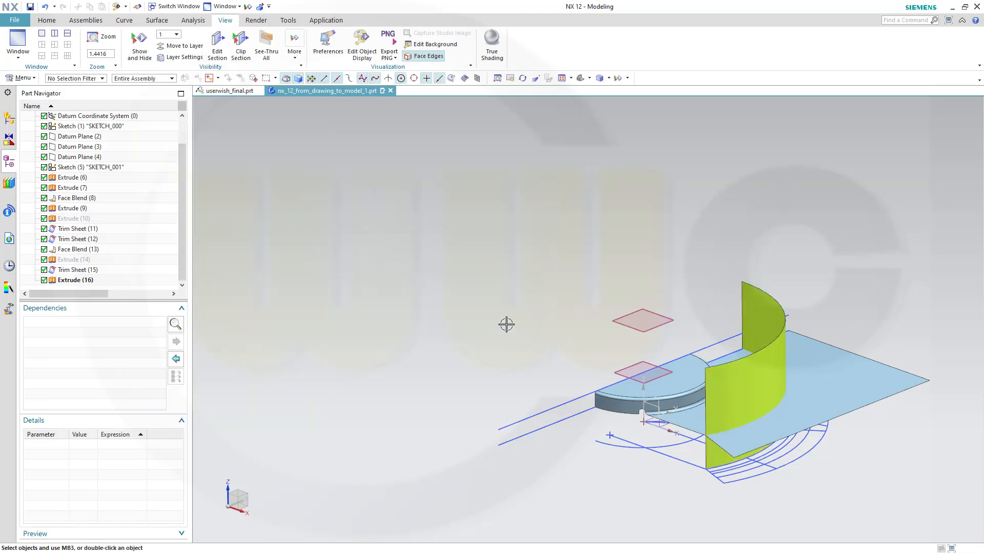
# - Trim the blended sheet body with the lime curved surface as boundary, using Normal to Face projection and keeping the inner region
pyautogui.moveTo(506, 324); pyautogui.dragTo(459, 286, button='middle')
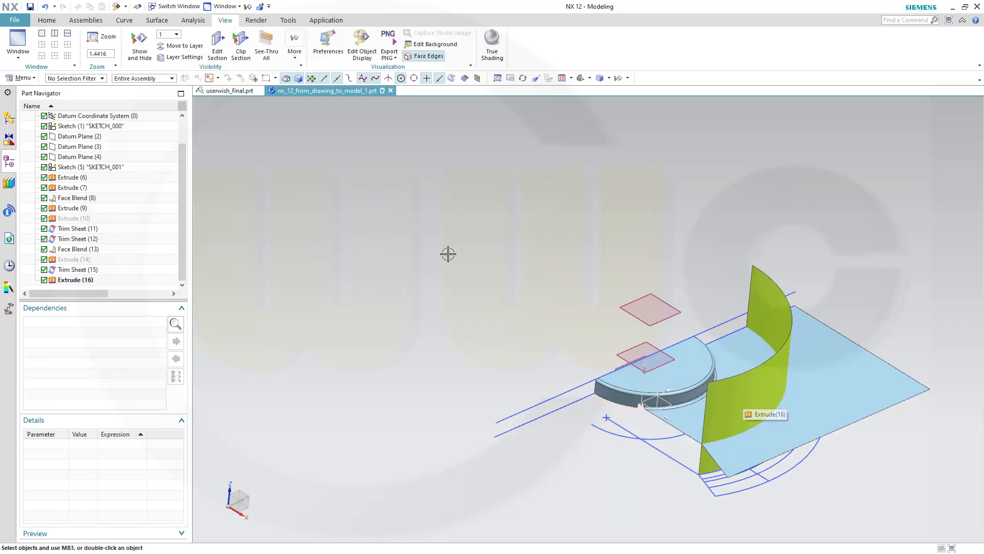
pyautogui.click(125, 7)
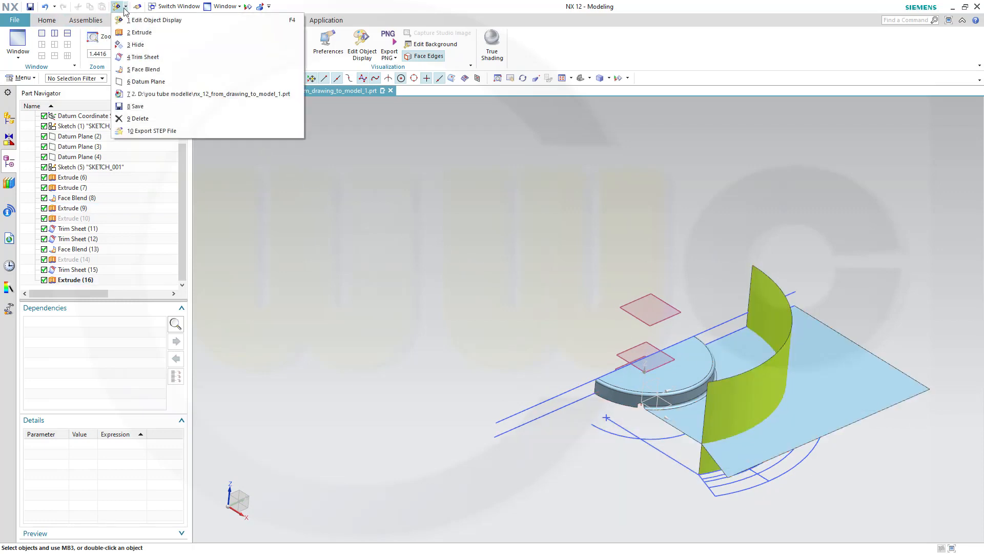
pyautogui.click(136, 55)
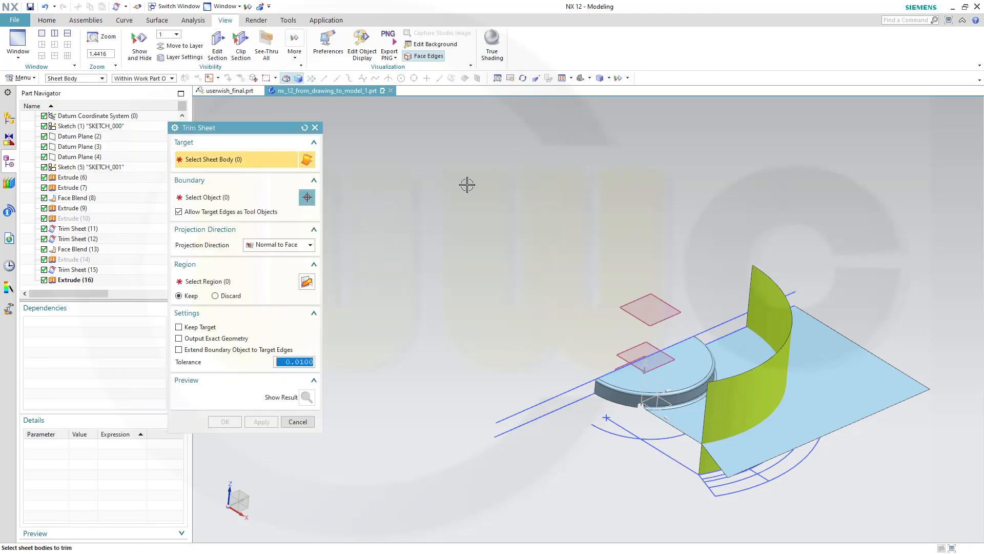
pyautogui.click(725, 353)
pyautogui.click(220, 197)
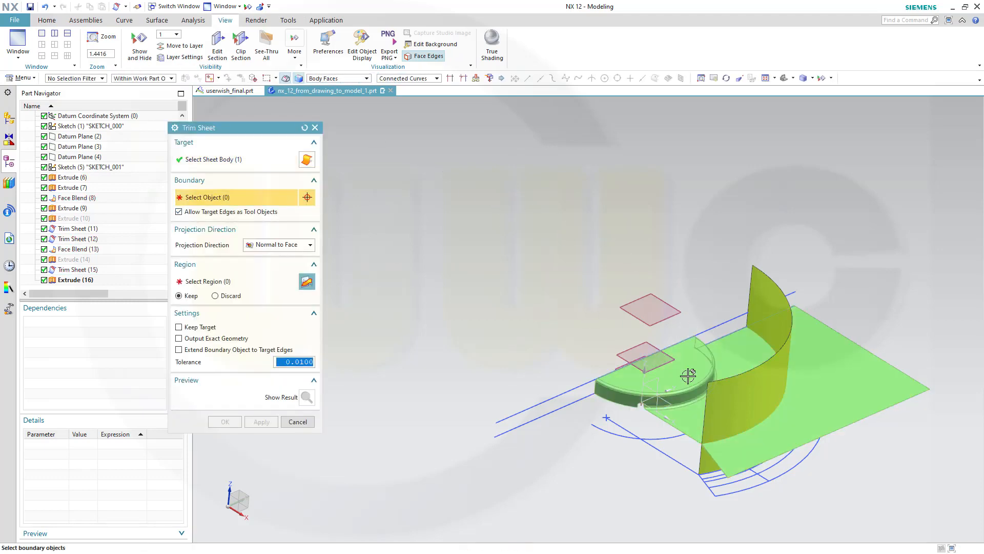
pyautogui.click(759, 391)
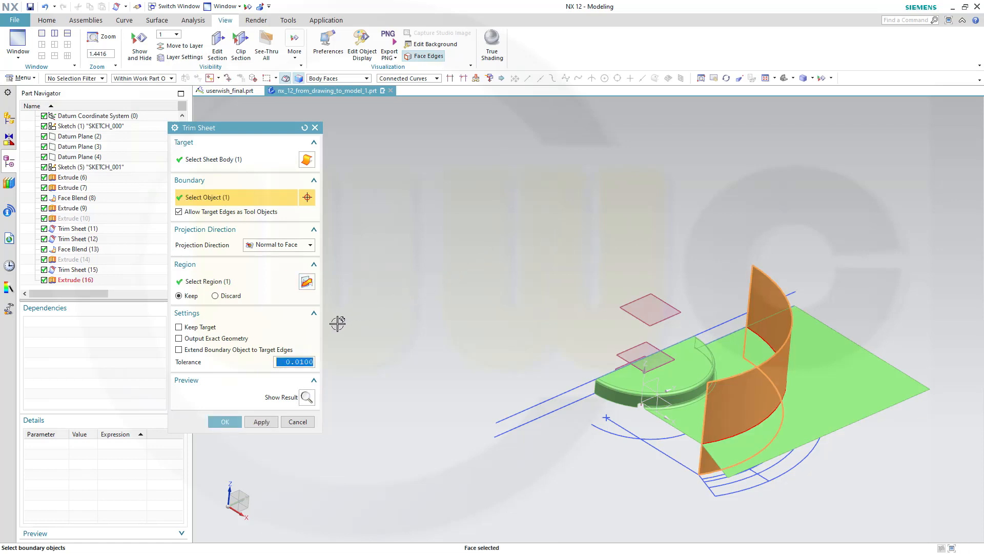
pyautogui.click(301, 400)
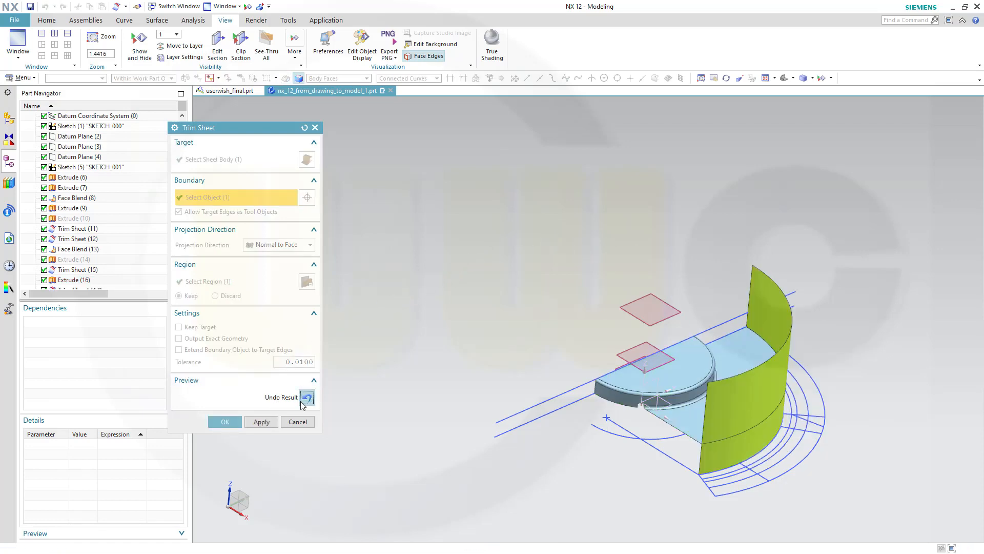
pyautogui.click(226, 425)
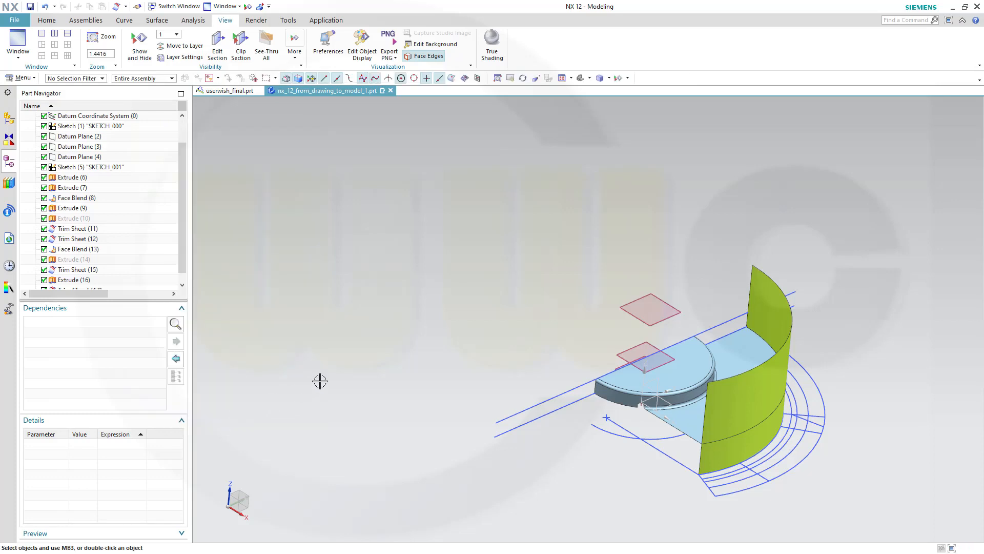
# - Consult the userwish_final drawing and create a one-sided law extension, 10 mm long at 60° to the lime face, from the flat sheet's trimmed arc edge
pyautogui.moveTo(497, 281); pyautogui.dragTo(438, 306, button='middle')
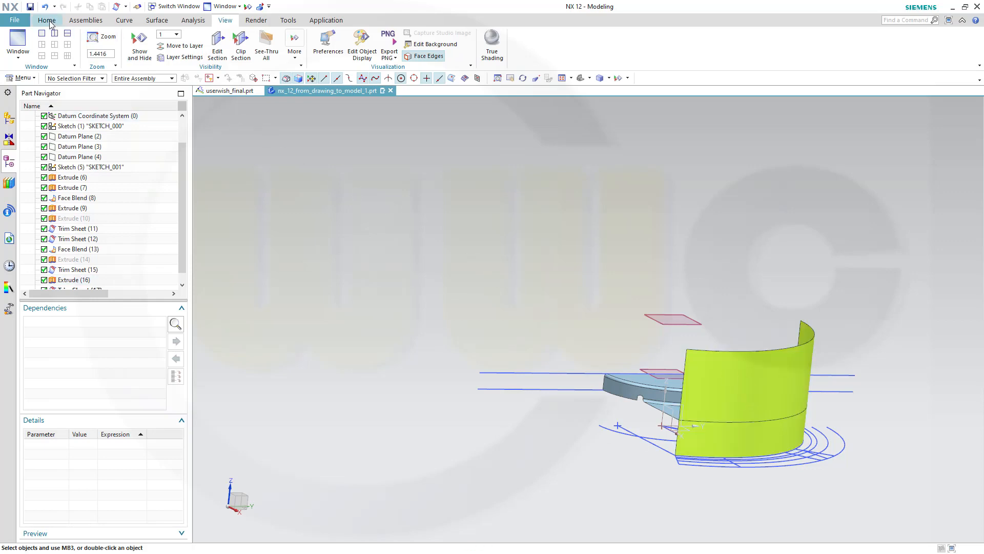
pyautogui.click(232, 92)
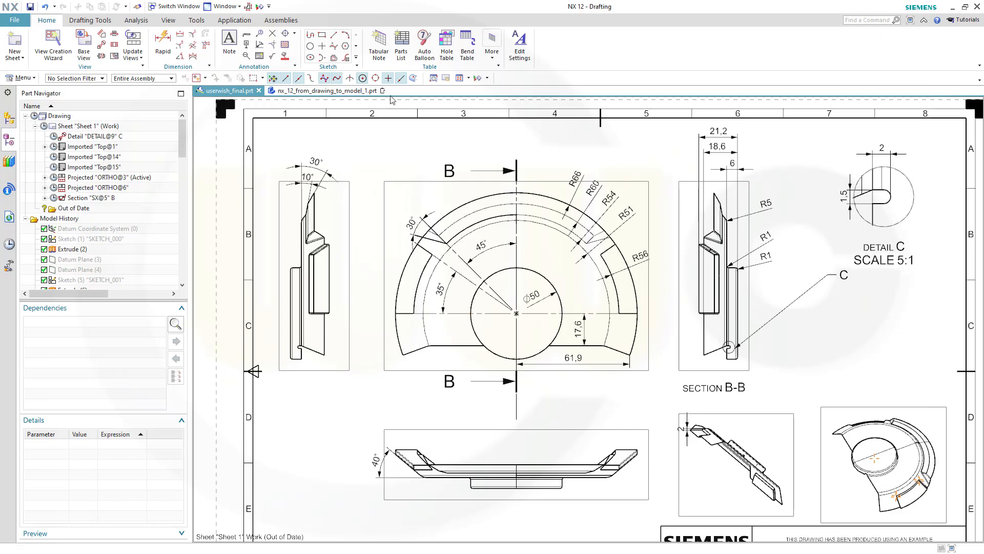
pyautogui.click(328, 90)
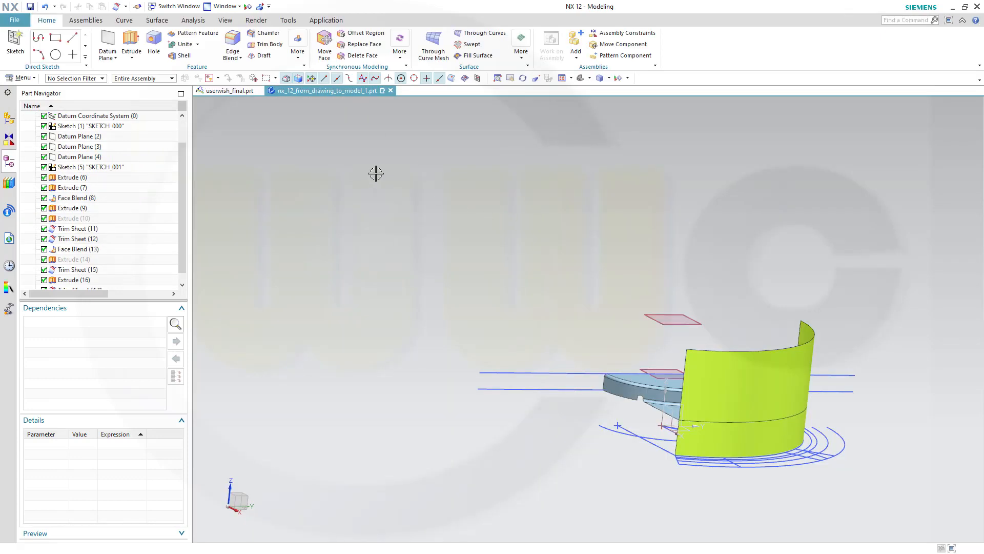
pyautogui.click(159, 20)
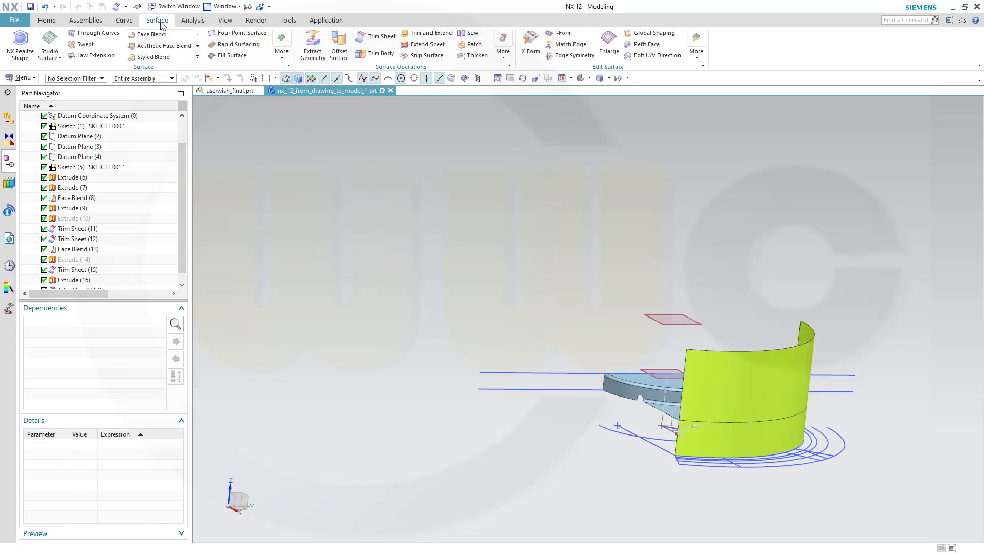
pyautogui.click(97, 55)
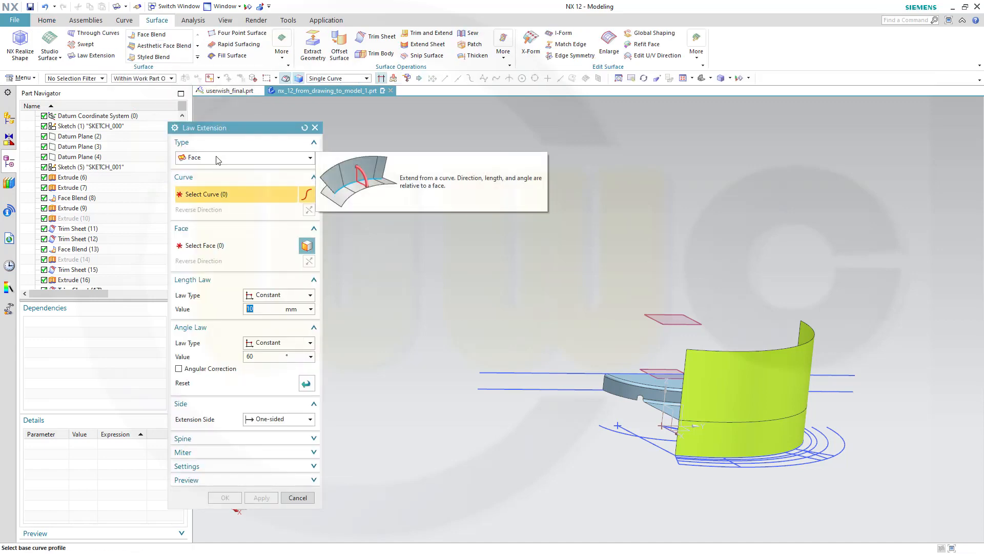
pyautogui.click(710, 423)
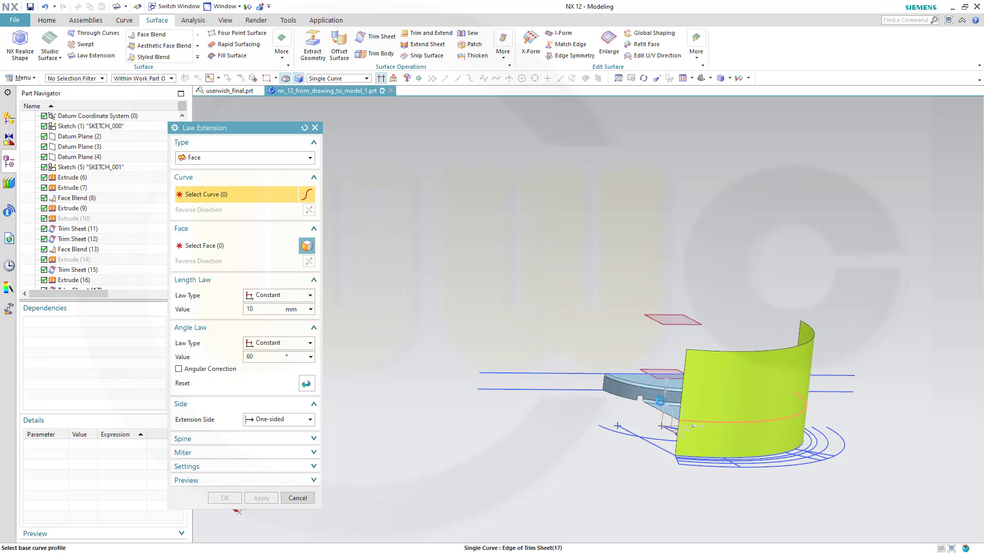
pyautogui.click(220, 246)
pyautogui.click(710, 387)
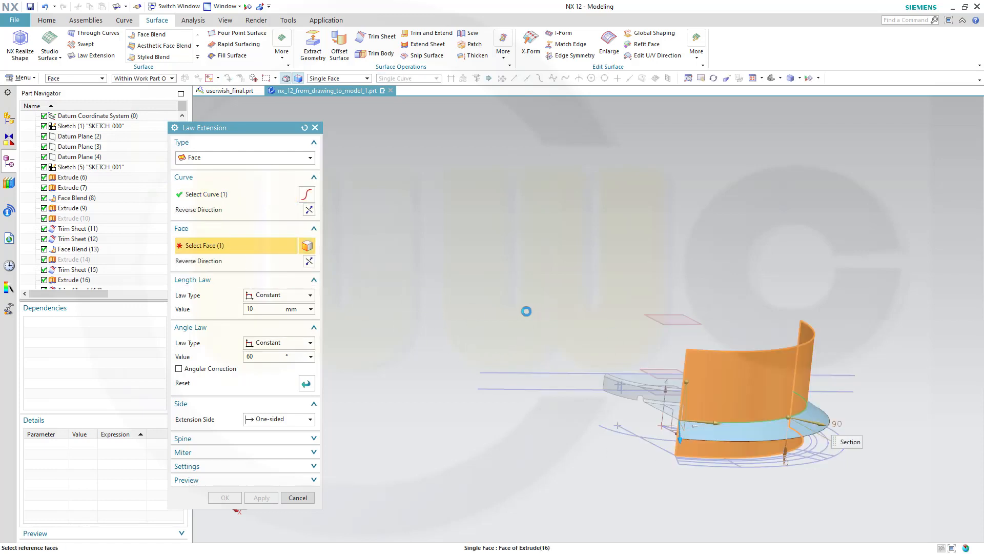
pyautogui.moveTo(502, 317); pyautogui.dragTo(524, 326, button='middle')
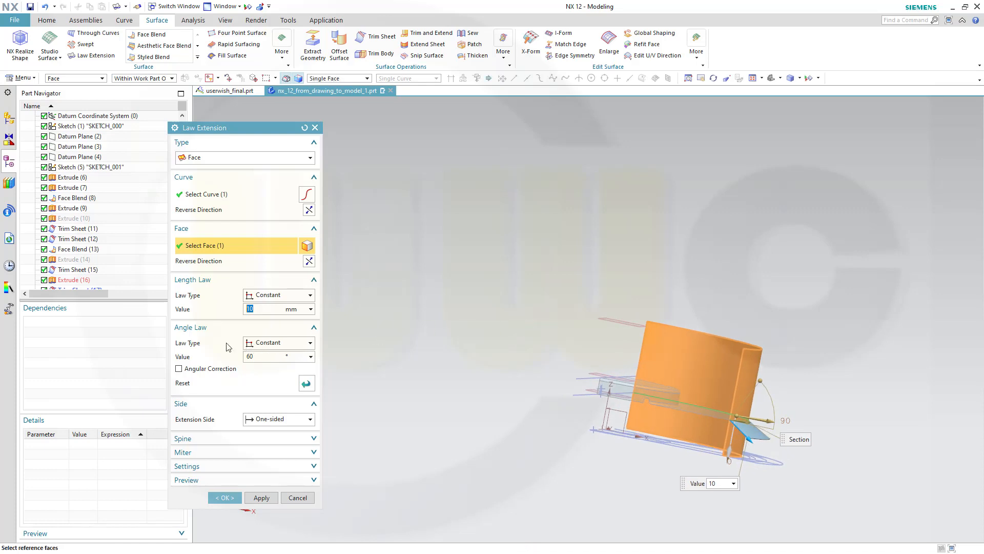
pyautogui.moveTo(441, 391); pyautogui.dragTo(462, 394, button='middle')
pyautogui.scroll(-2, 759, 477)
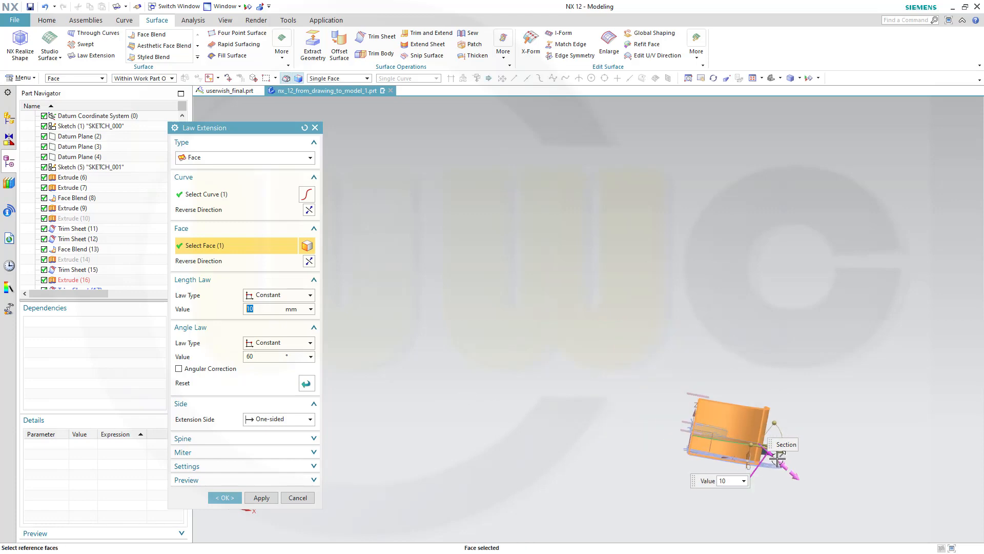
pyautogui.scroll(6, 728, 451)
pyautogui.moveTo(691, 451)
pyautogui.mouseDown(button='middle')
pyautogui.moveTo(693, 459)
pyautogui.moveTo(699, 451)
pyautogui.mouseUp(button='middle')
pyautogui.middleClick(697, 454)
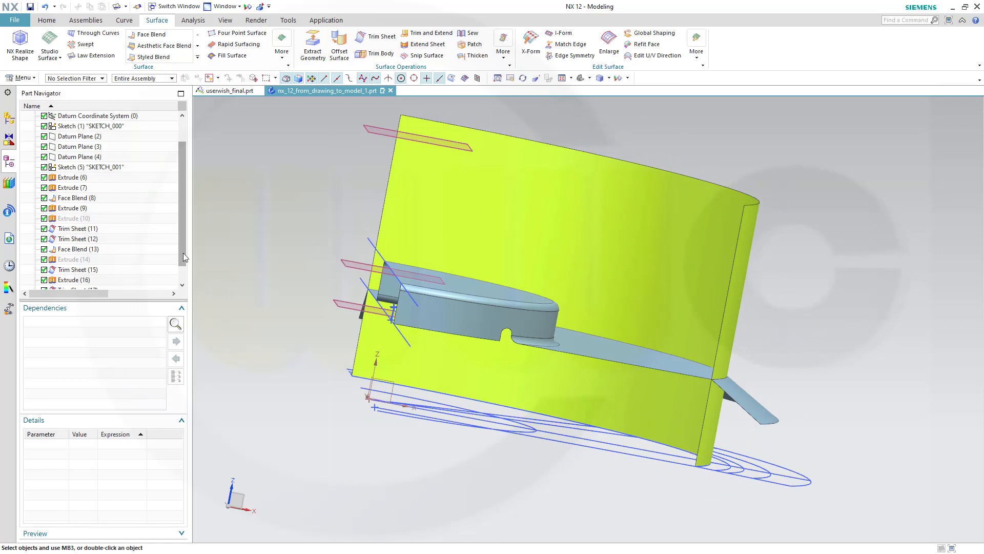
# - Edit the law extension along the flat sheet's trimmed arc edge and set its length to 21 mm
pyautogui.scroll(-1, 183, 253)
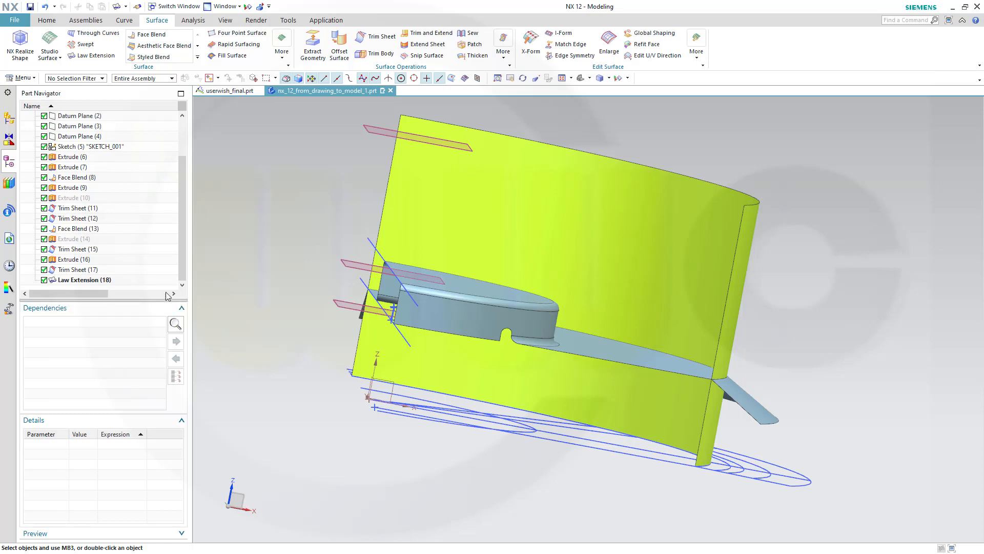
pyautogui.doubleClick(84, 280)
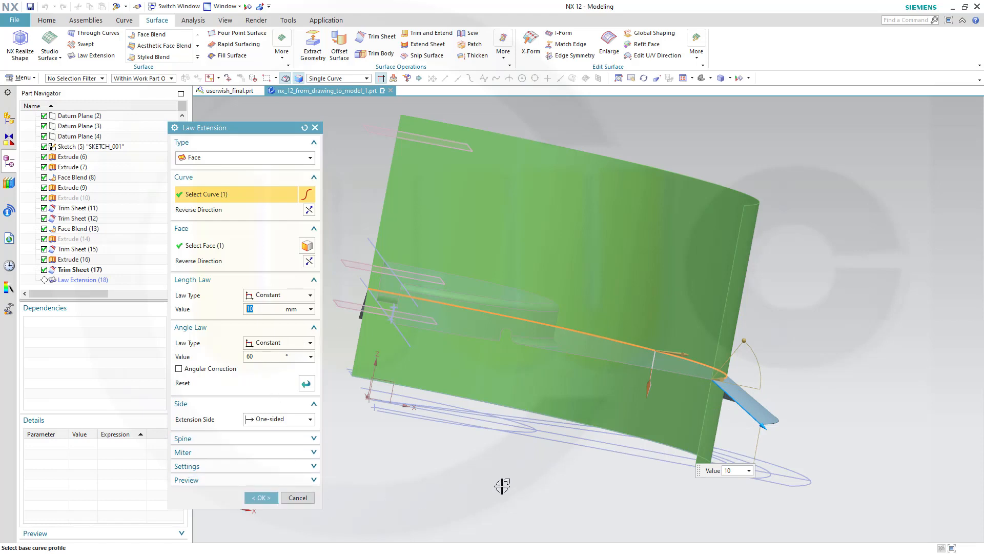
pyautogui.moveTo(515, 497)
pyautogui.mouseDown(button='middle')
pyautogui.moveTo(519, 508)
pyautogui.moveTo(510, 510)
pyautogui.mouseUp(button='middle')
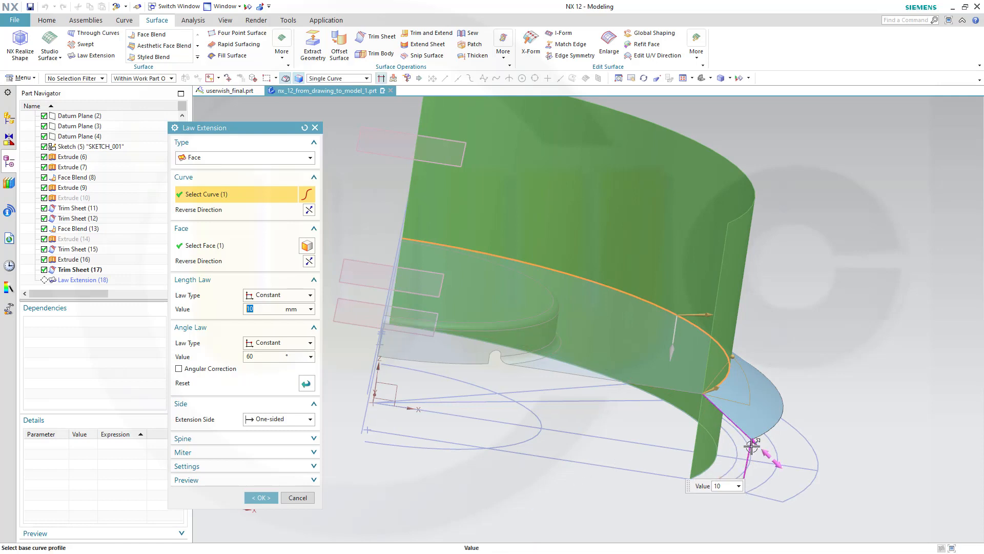
pyautogui.moveTo(751, 446); pyautogui.dragTo(807, 493)
pyautogui.moveTo(692, 520); pyautogui.dragTo(647, 499, button='middle')
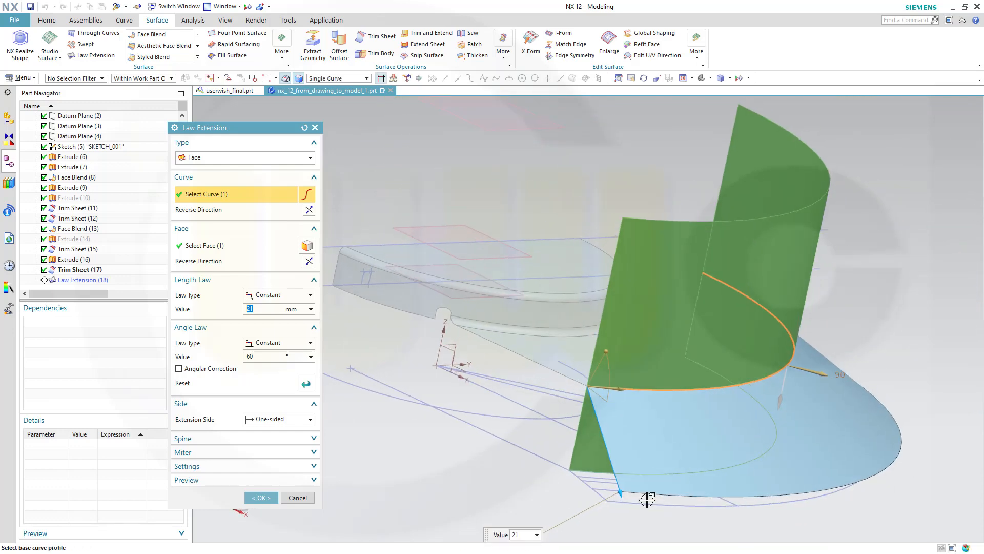
pyautogui.click(260, 498)
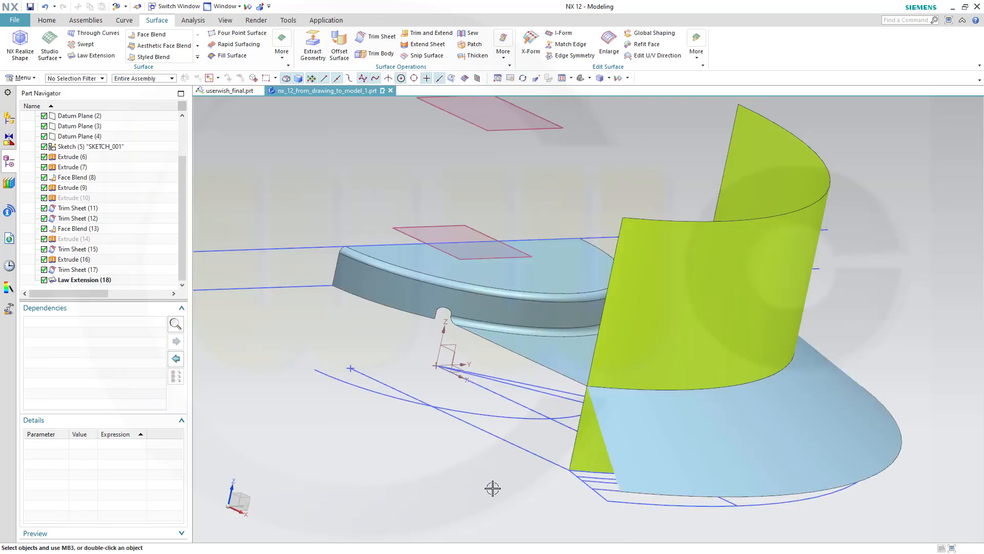
# - Extrude the outermost large concentric arc of the base sketch from 0 mm until selected, ending at the uppermost datum plane
pyautogui.moveTo(494, 487); pyautogui.dragTo(531, 450, button='middle')
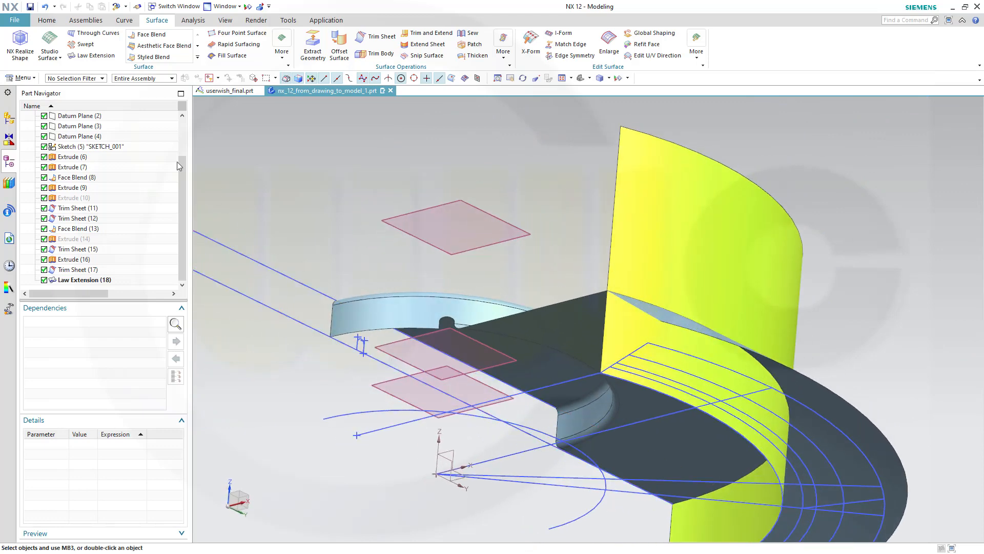
pyautogui.click(47, 20)
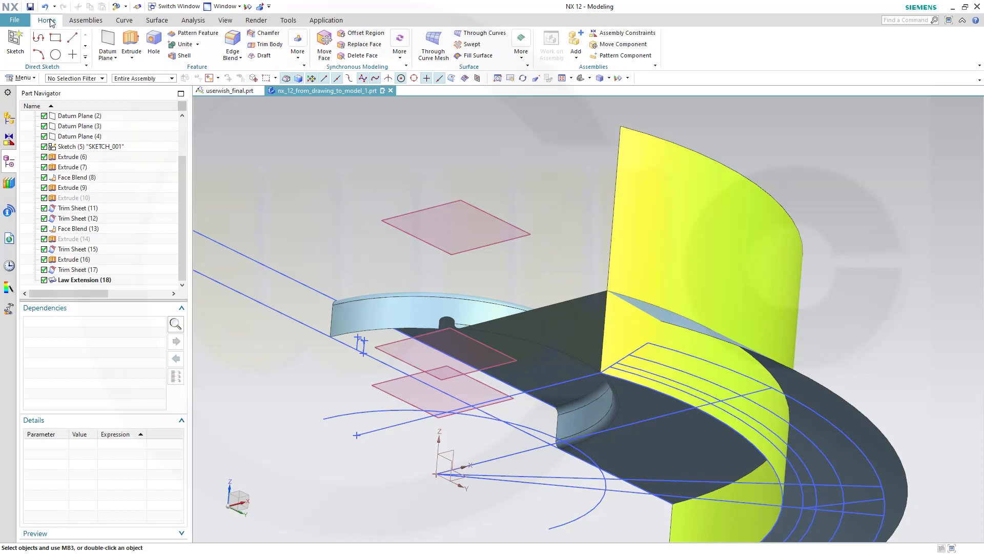
pyautogui.click(131, 44)
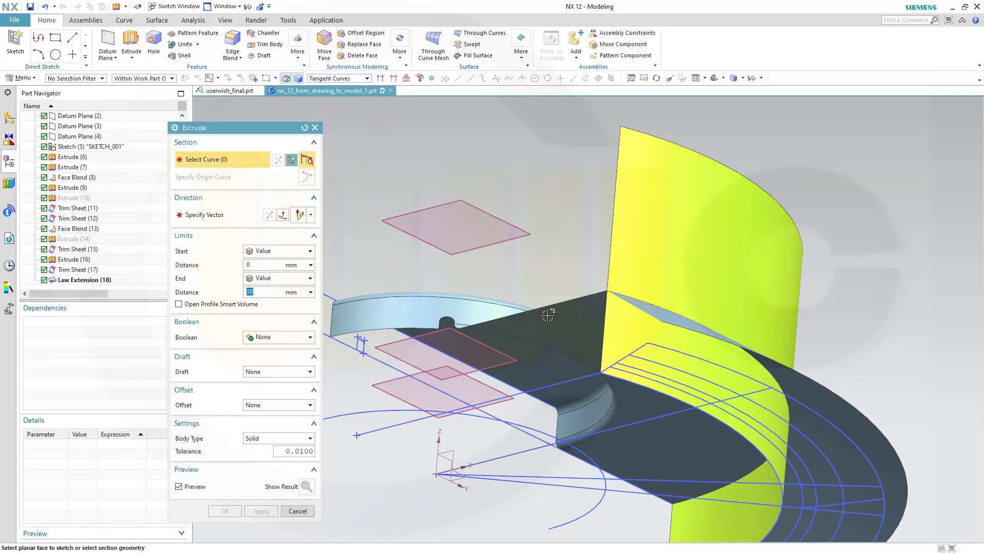
pyautogui.click(813, 406)
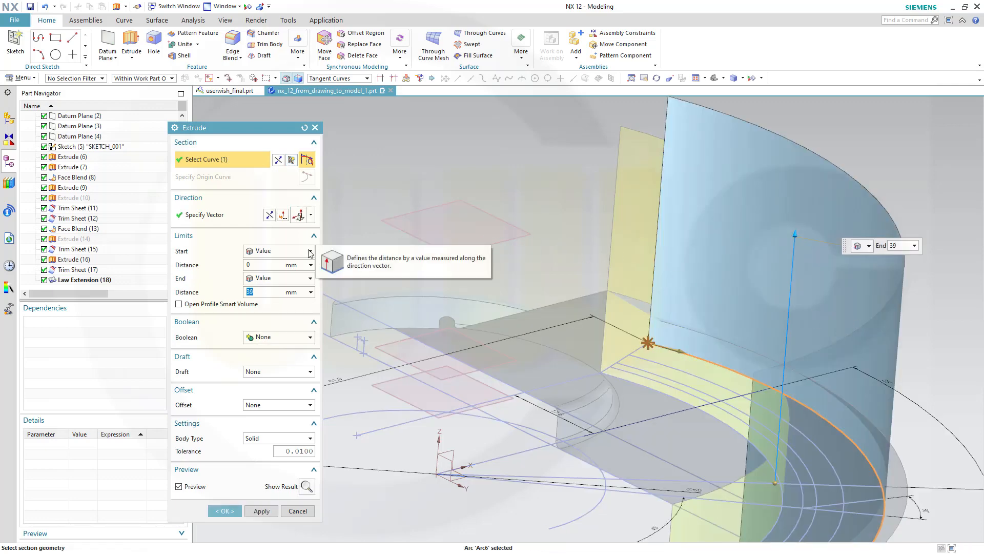
pyautogui.click(310, 278)
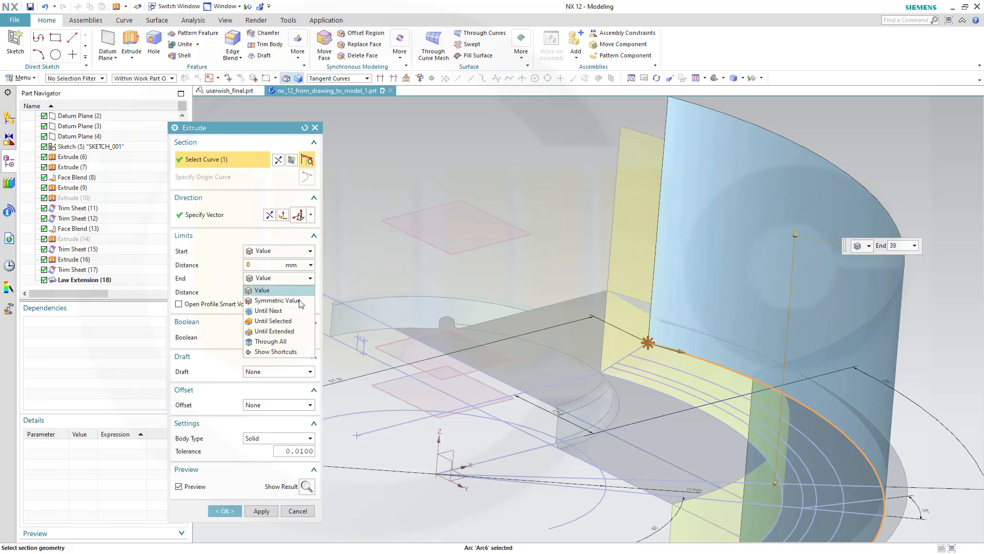
pyautogui.click(272, 320)
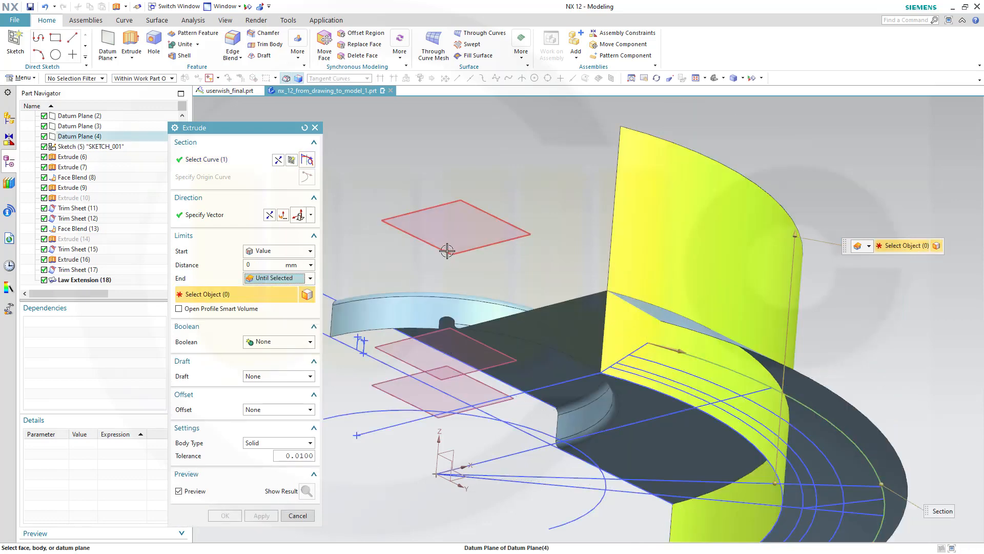
pyautogui.click(447, 250)
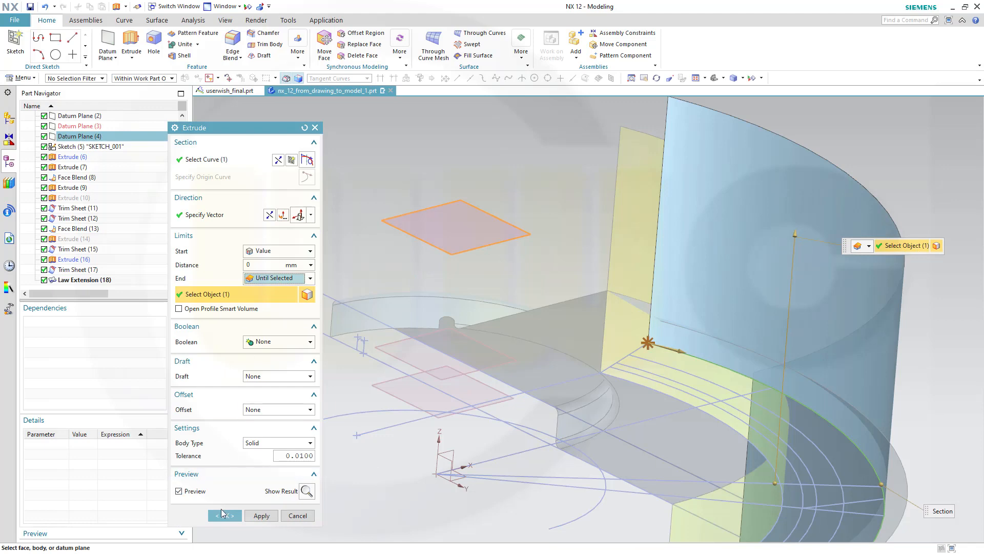
# - Make the outer tall curved extruded surface inherit the display properties of the inner lime curved surface
pyautogui.moveTo(488, 239); pyautogui.dragTo(499, 247, button='middle')
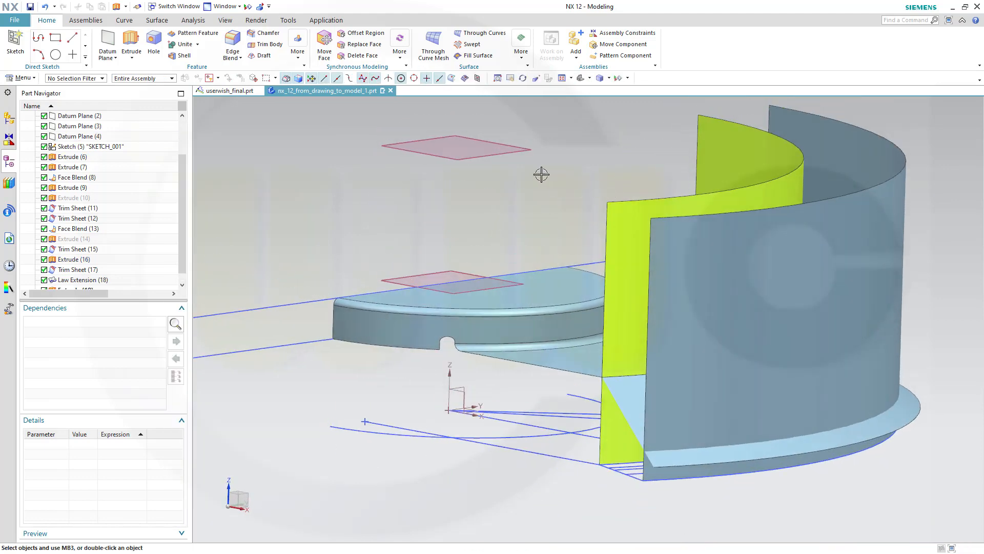
pyautogui.click(676, 229)
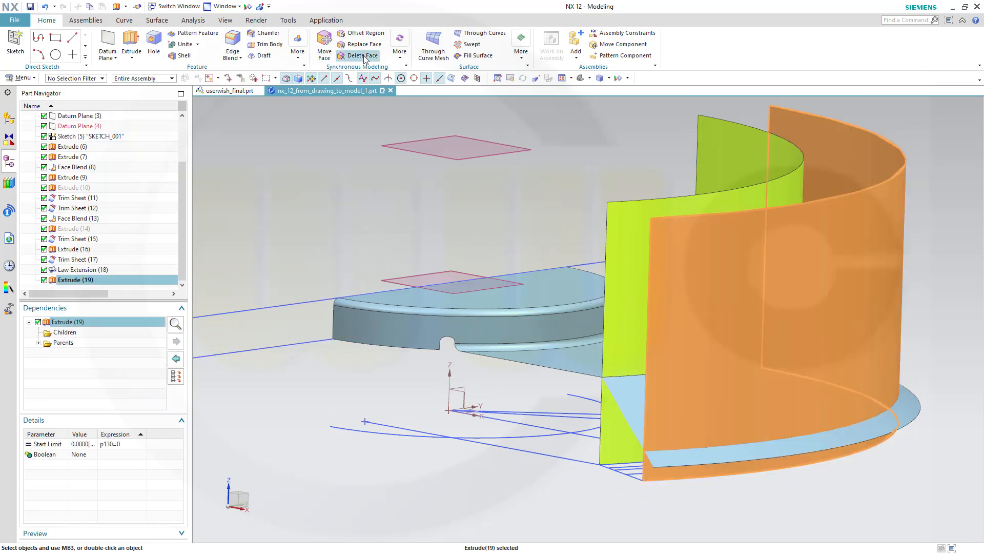
pyautogui.click(225, 21)
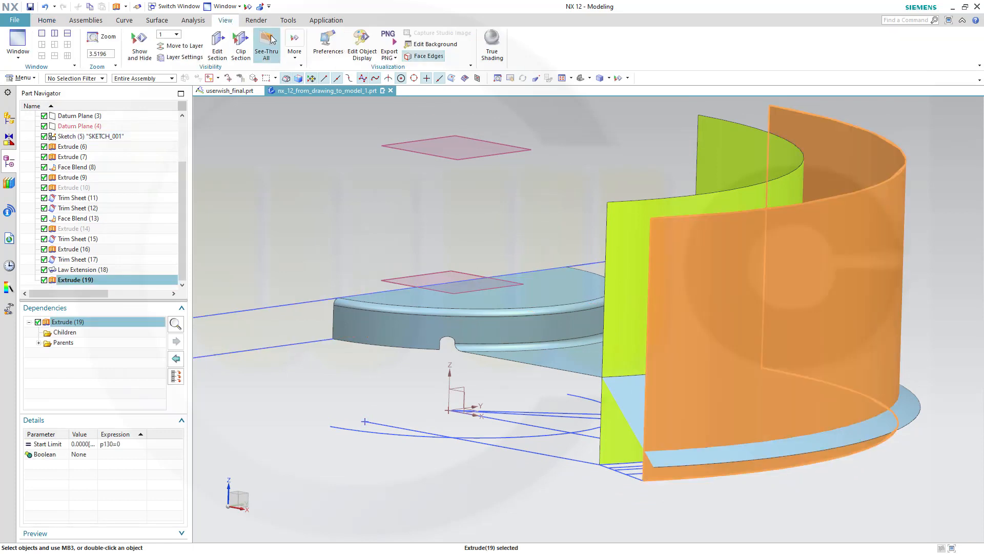
pyautogui.click(362, 41)
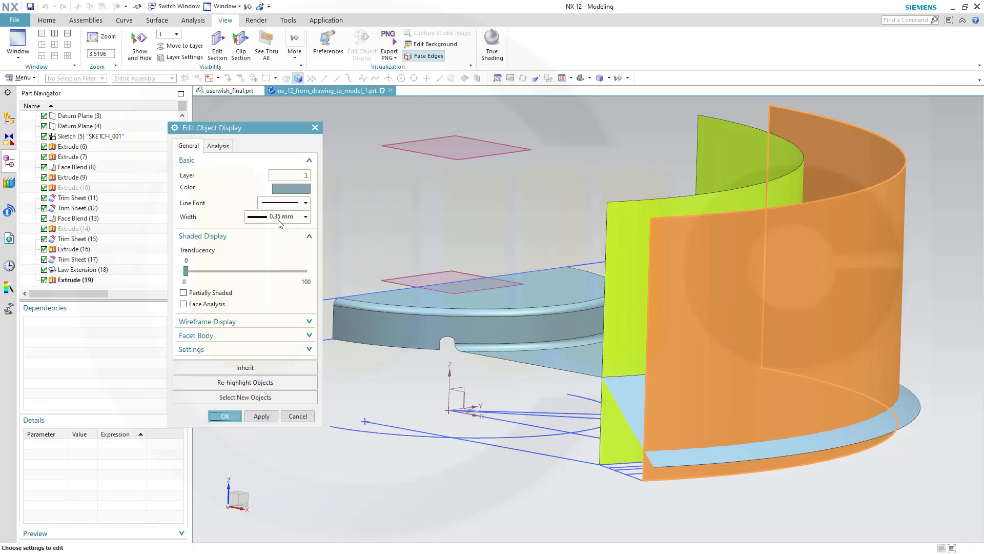
pyautogui.click(245, 367)
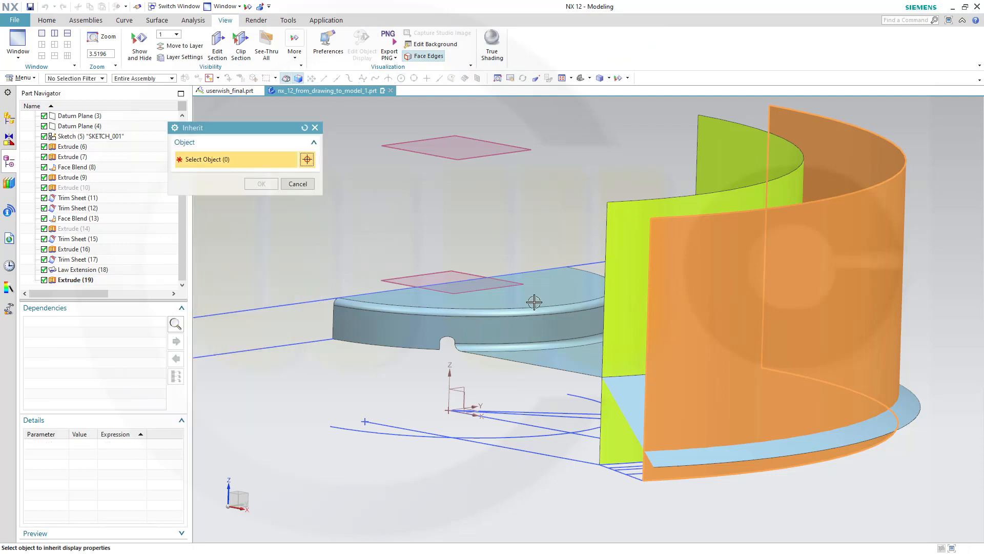
pyautogui.click(625, 233)
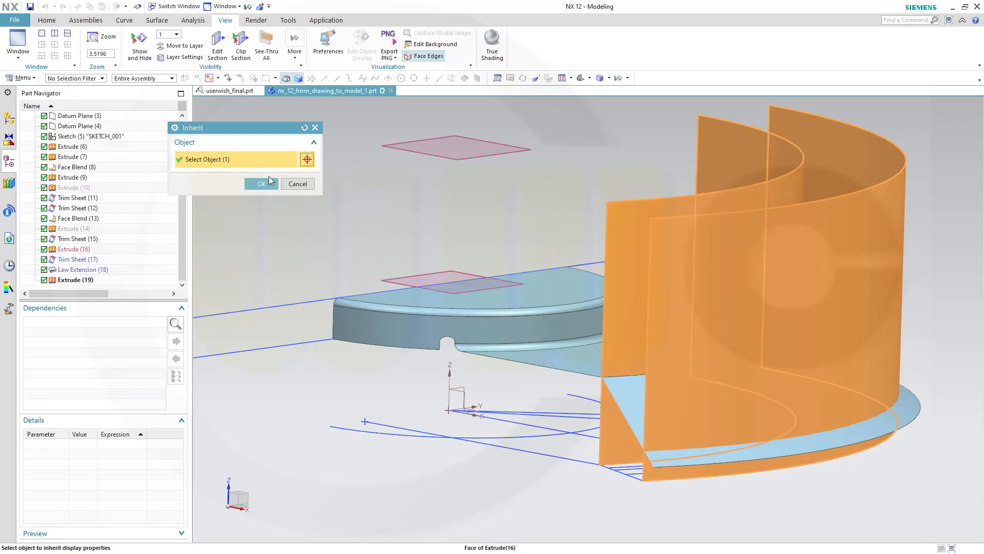
pyautogui.click(261, 184)
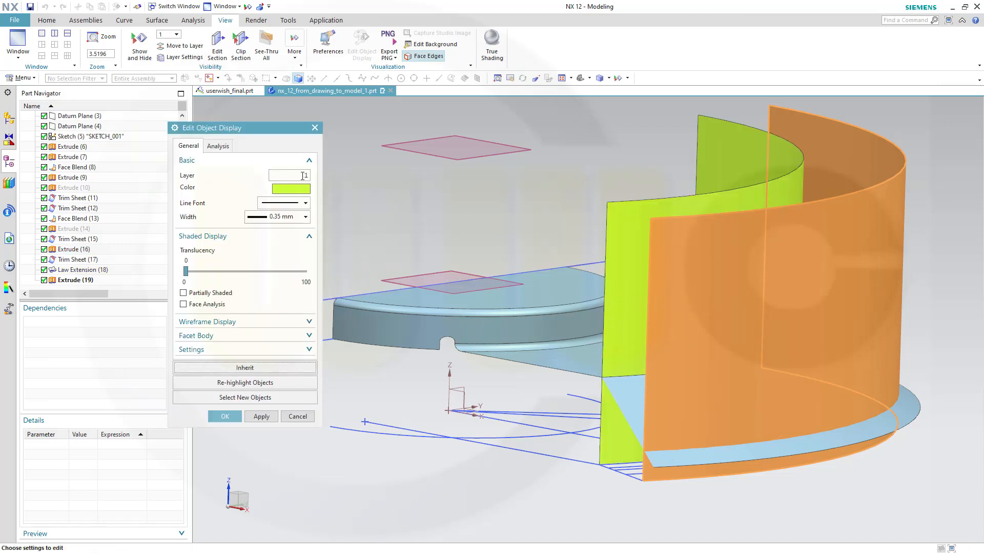
pyautogui.click(224, 416)
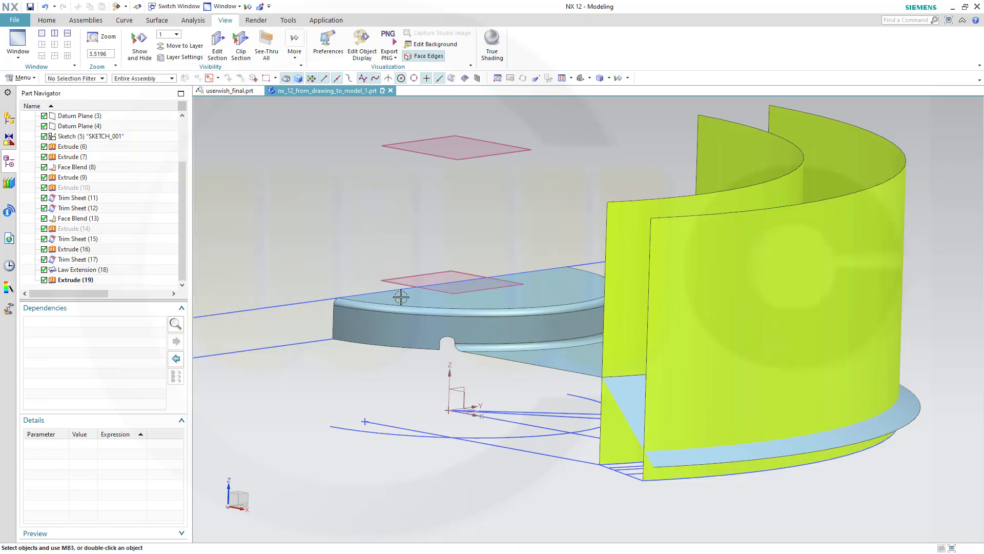
# - Trim the law extension sheet with the outer lime curved surface as boundary, using Normal to Face projection and keeping the inner region
pyautogui.moveTo(572, 206); pyautogui.dragTo(610, 213, button='middle')
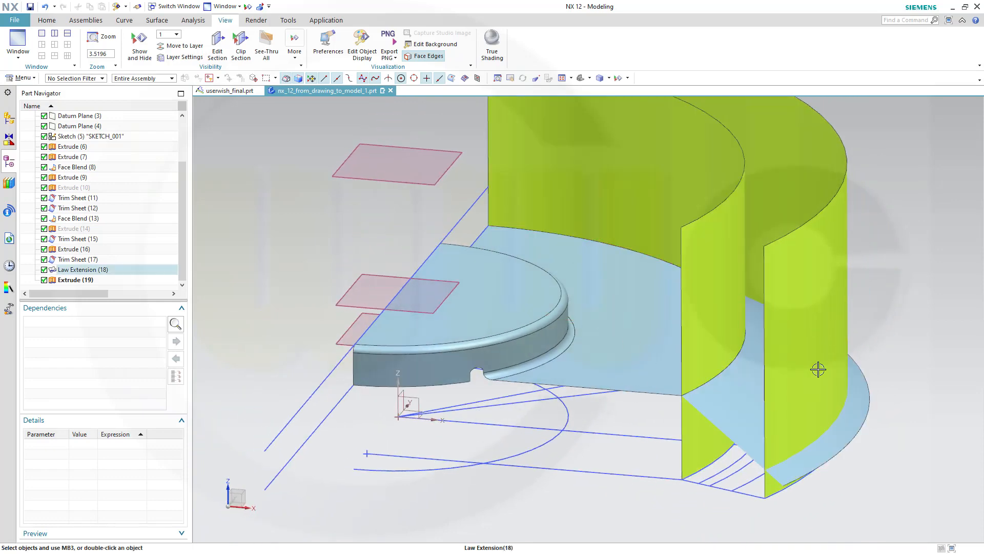
pyautogui.click(126, 6)
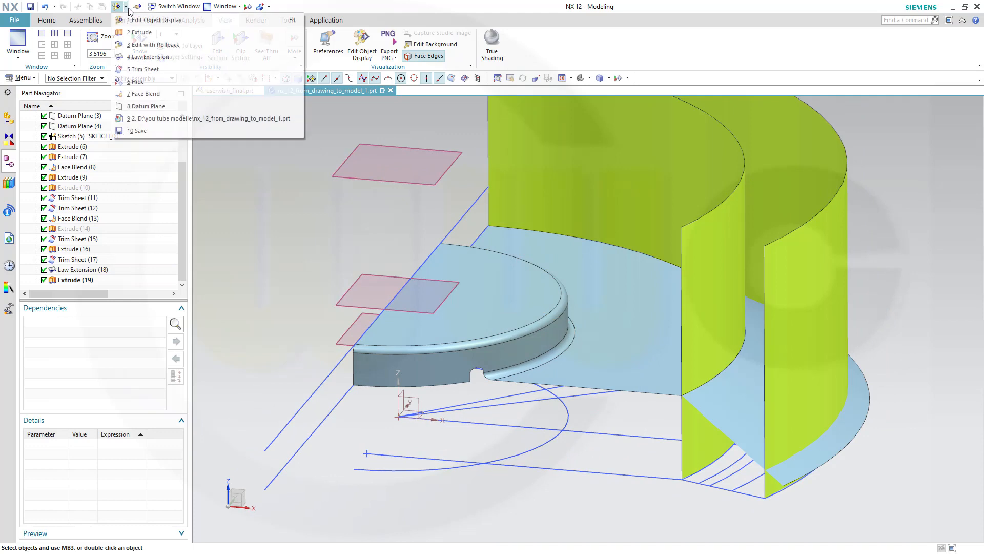
pyautogui.click(149, 70)
pyautogui.click(731, 401)
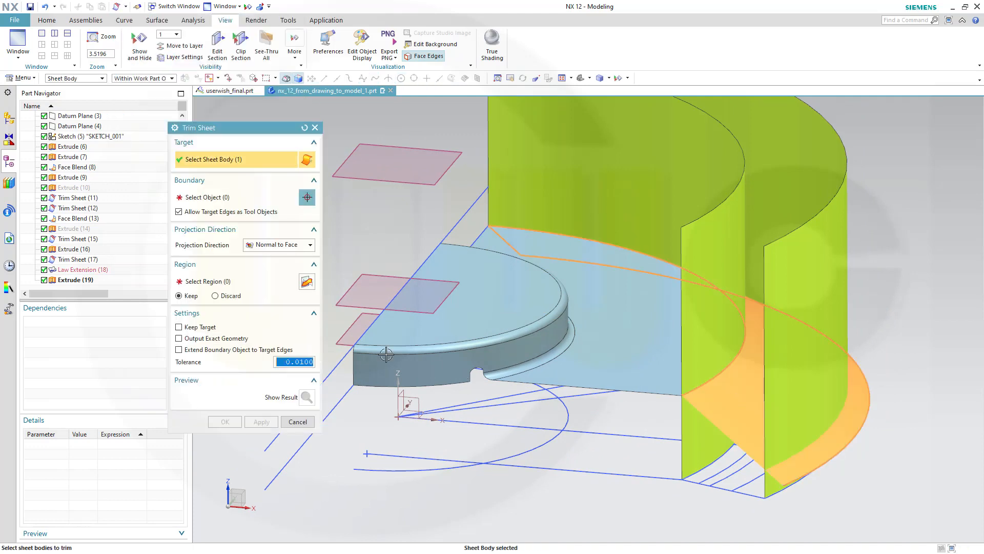
pyautogui.click(797, 276)
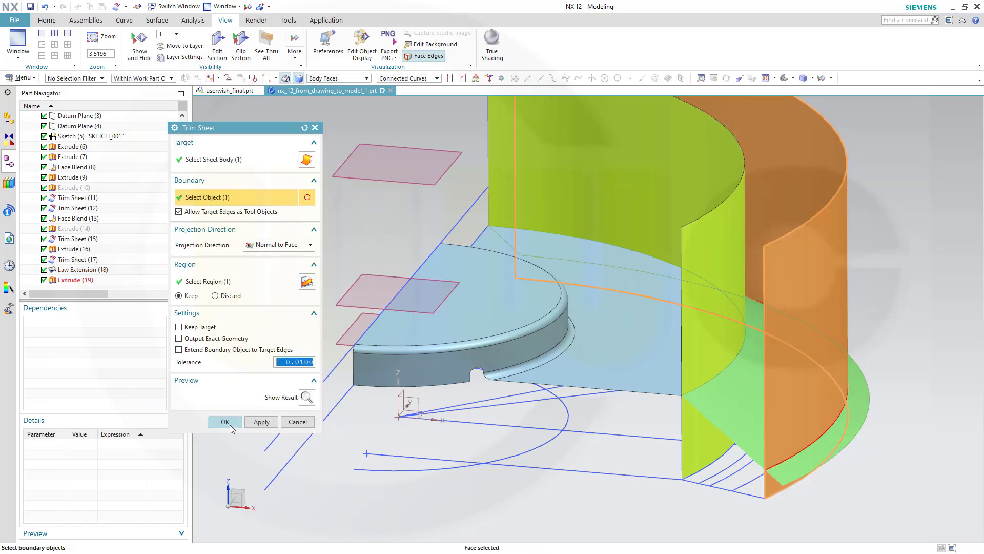
pyautogui.click(224, 421)
# - Hide the inner and outer lime curved surfaces
pyautogui.moveTo(340, 431); pyautogui.dragTo(522, 454, button='middle')
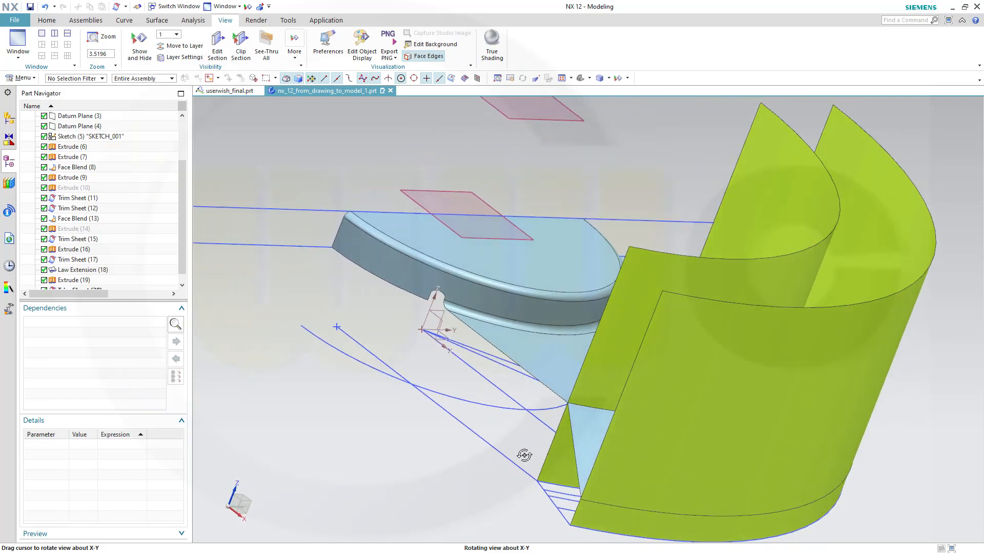
pyautogui.click(662, 266)
pyautogui.rightClick(662, 267)
pyautogui.click(685, 288)
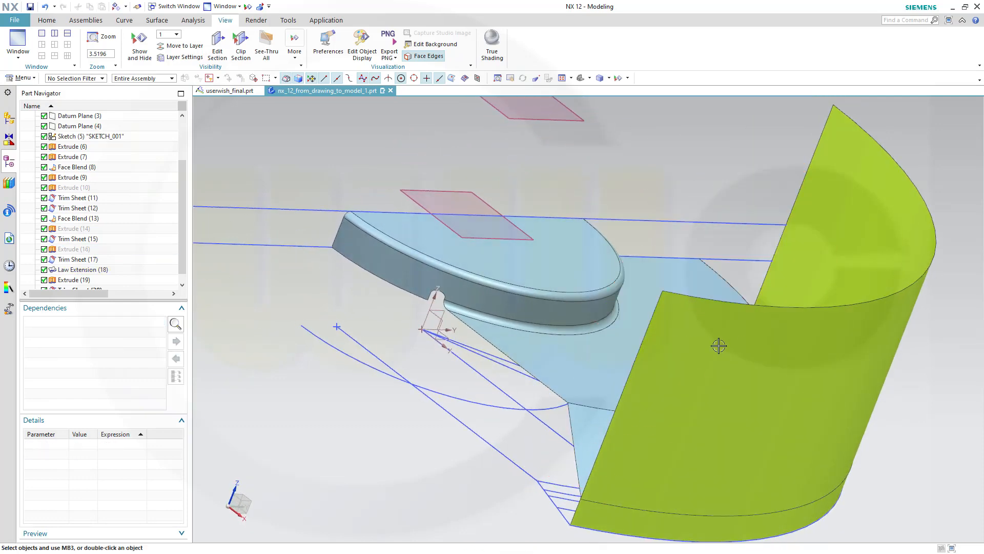
pyautogui.click(718, 346)
pyautogui.rightClick(719, 346)
pyautogui.press('Escape')
pyautogui.click(695, 315)
pyautogui.rightClick(695, 315)
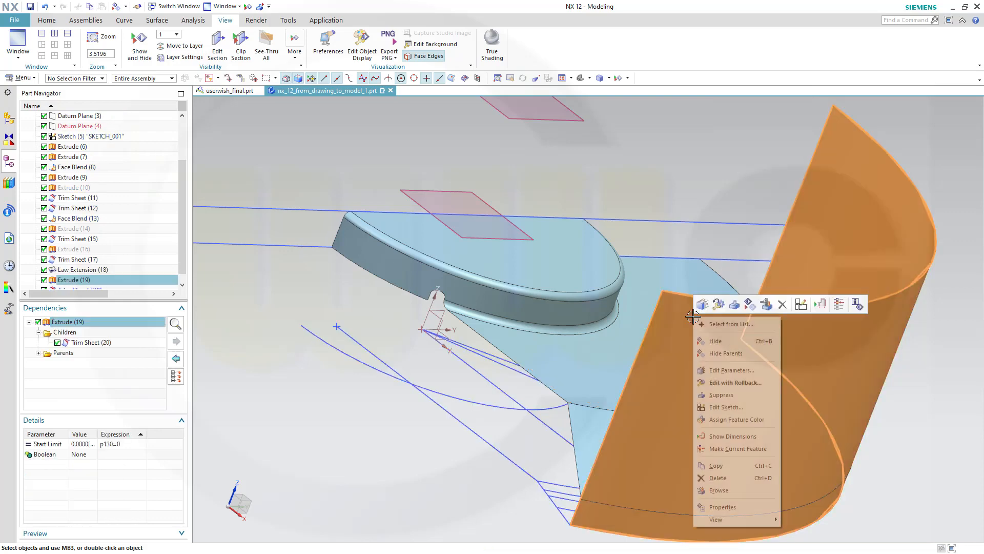
pyautogui.click(731, 335)
pyautogui.moveTo(704, 313); pyautogui.dragTo(690, 339, button='middle')
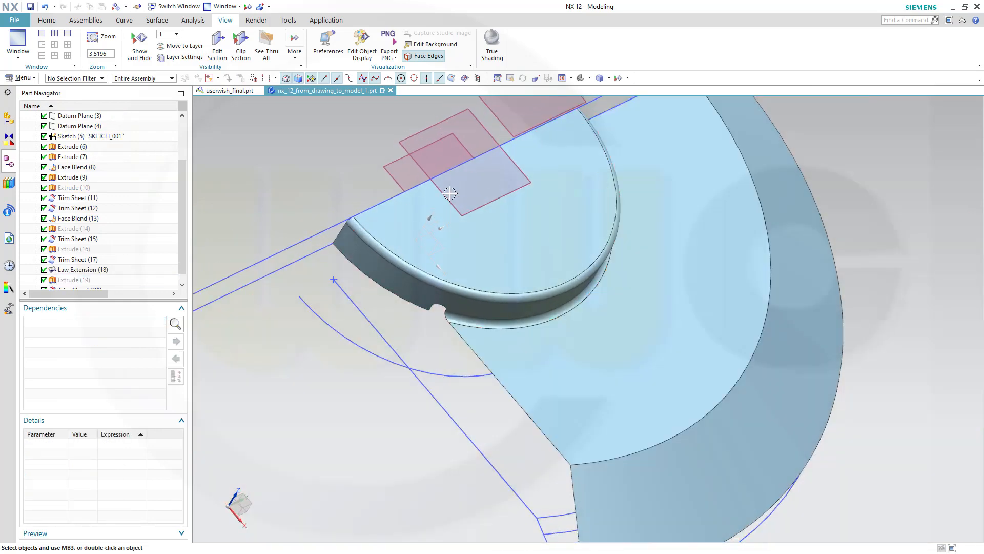
# - Examine the pocket outline with the R56 arc and the 35° angle in the userwish_final drawing
pyautogui.click(231, 91)
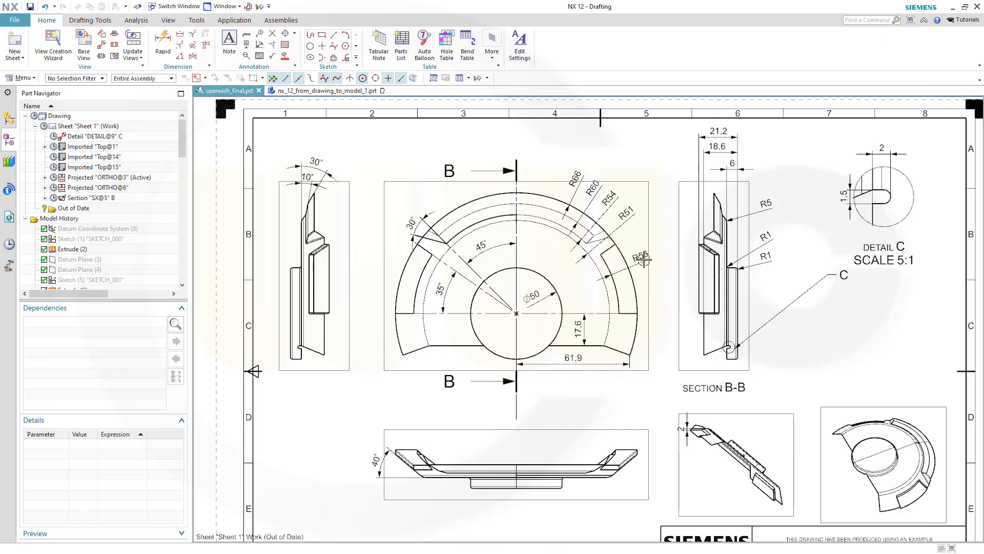
pyautogui.scroll(3, 643, 260)
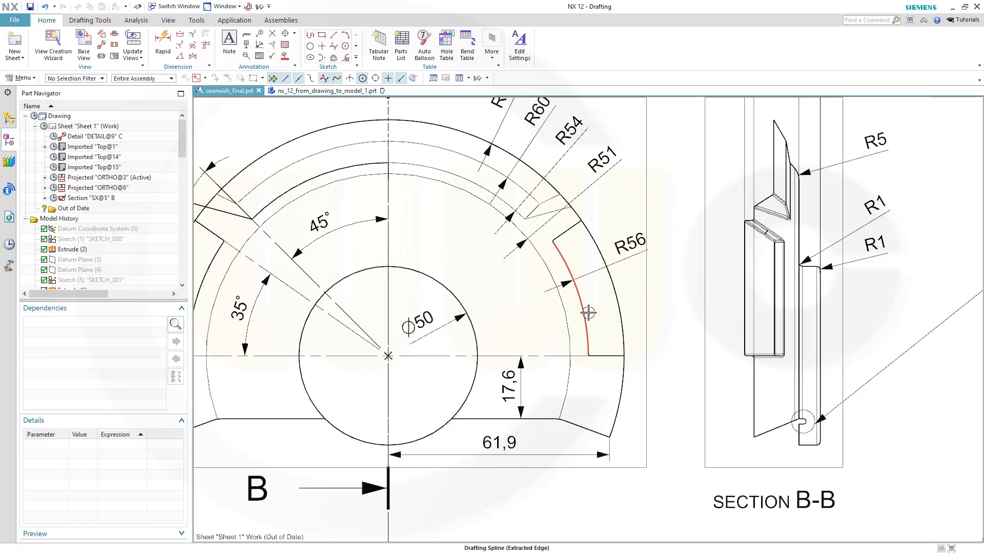
pyautogui.scroll(-3, 589, 313)
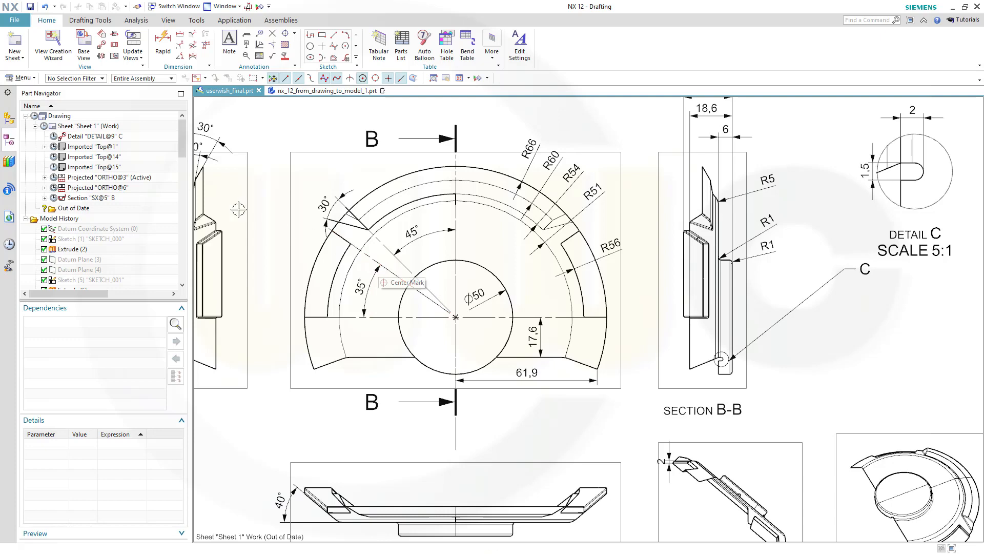
pyautogui.click(288, 94)
# - Select an Extrude section stopping at intersections: the R56 arc and the two radial line segments joining it to the outermost arc, 35° apart
pyautogui.moveTo(603, 408); pyautogui.dragTo(580, 299, button='middle')
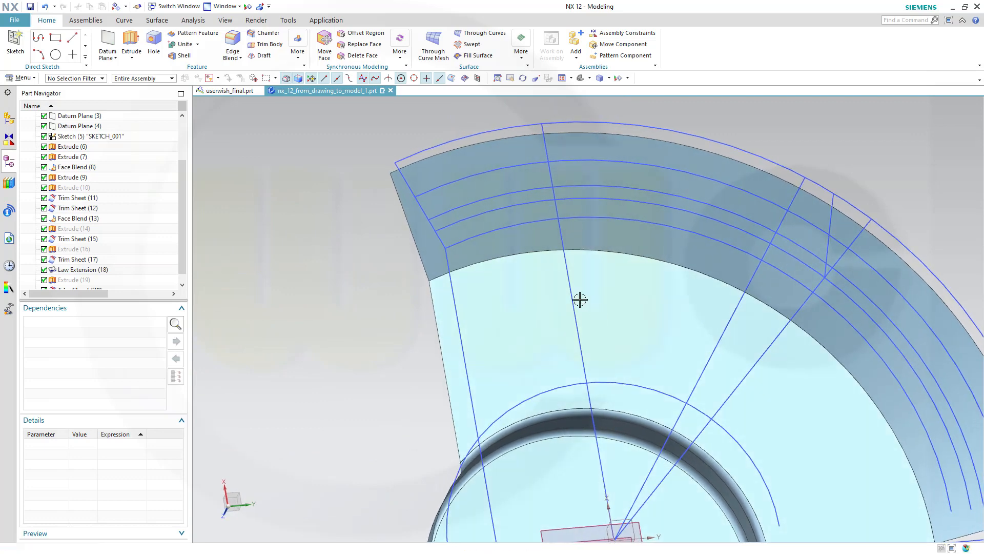
pyautogui.click(132, 44)
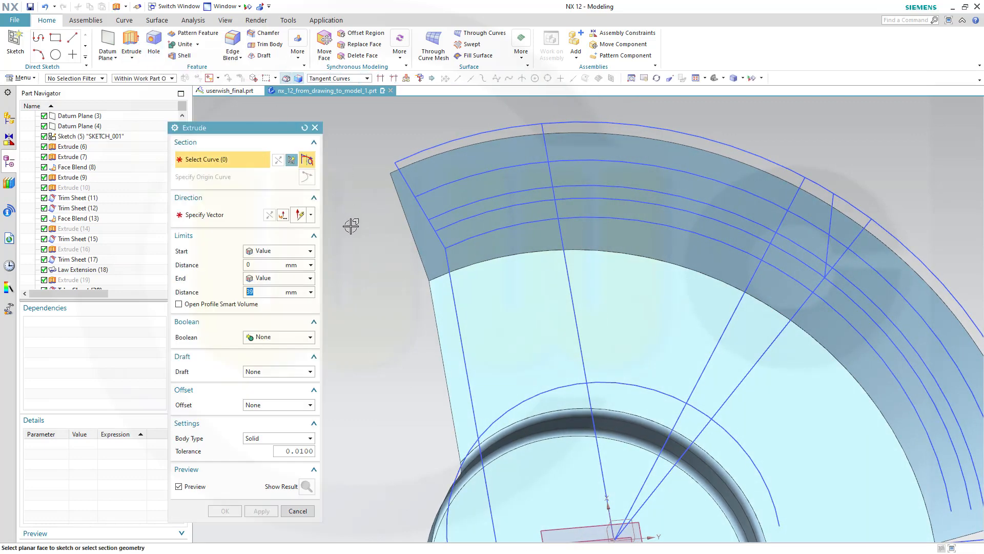
pyautogui.moveTo(385, 284)
pyautogui.mouseDown(button='middle')
pyautogui.moveTo(387, 301)
pyautogui.moveTo(402, 259)
pyautogui.moveTo(389, 293)
pyautogui.moveTo(379, 270)
pyautogui.moveTo(388, 282)
pyautogui.moveTo(395, 271)
pyautogui.mouseUp(button='middle')
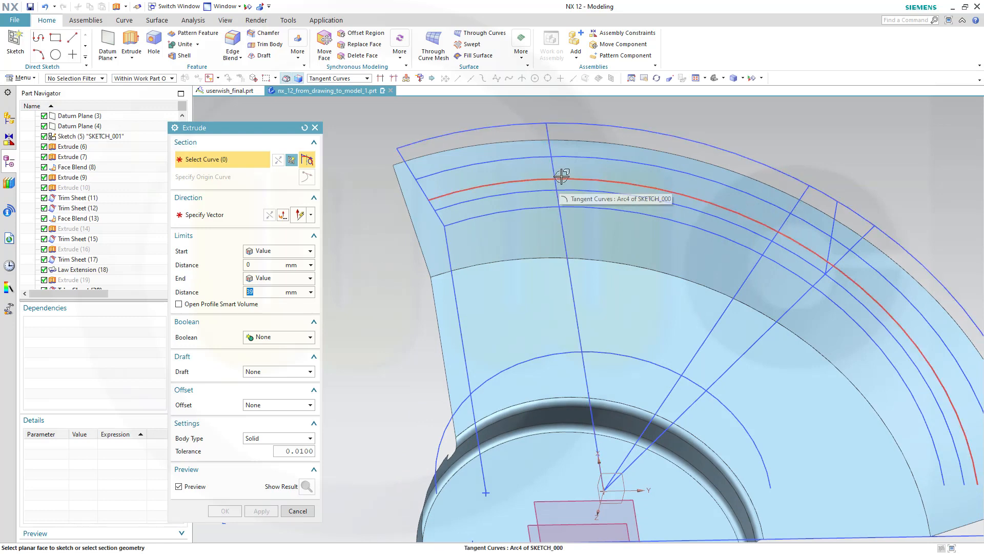
pyautogui.click(381, 83)
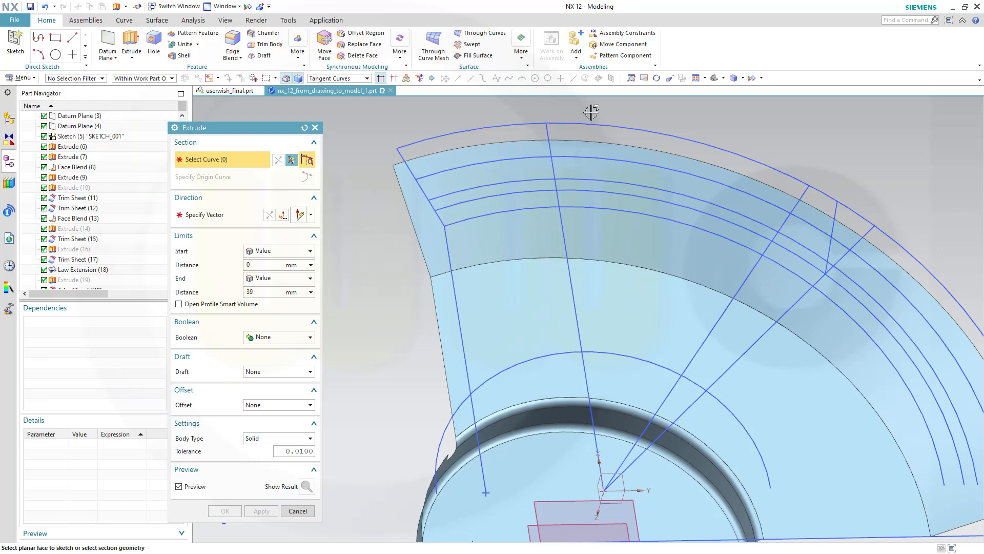
pyautogui.click(546, 133)
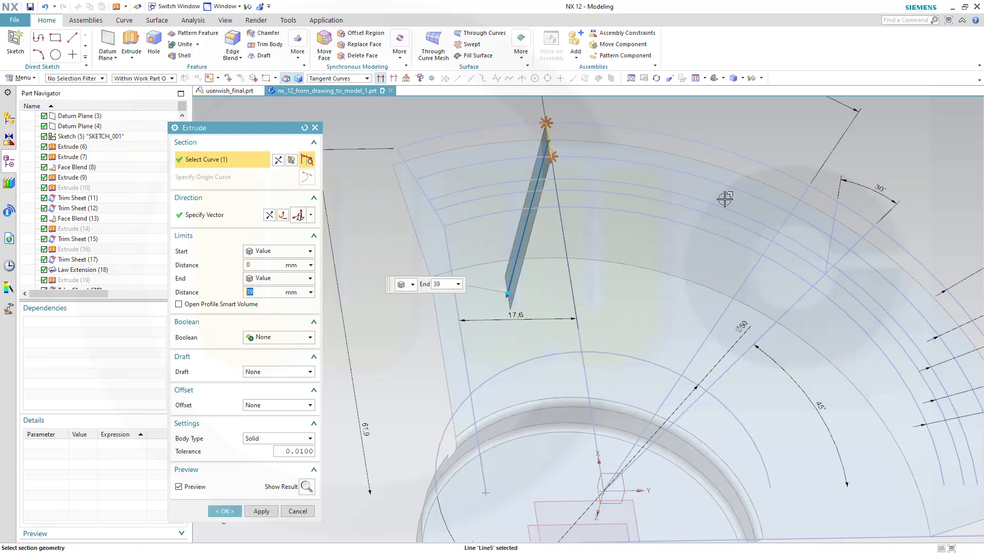
pyautogui.keyDown('shift'); pyautogui.moveTo(692, 214); pyautogui.dragTo(792, 257, button='middle'); pyautogui.keyUp('shift')
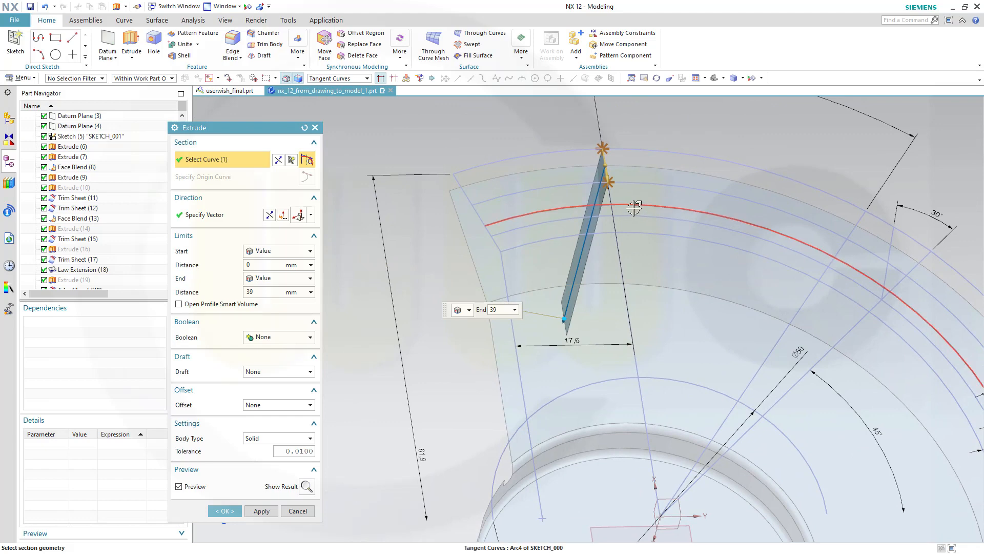
pyautogui.scroll(1, 638, 210)
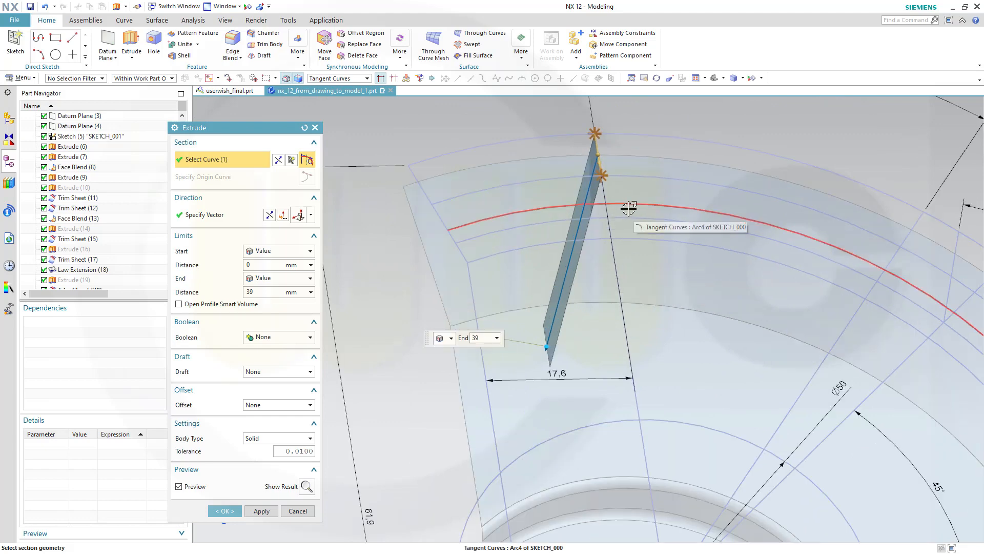
pyautogui.click(605, 194)
pyautogui.click(658, 202)
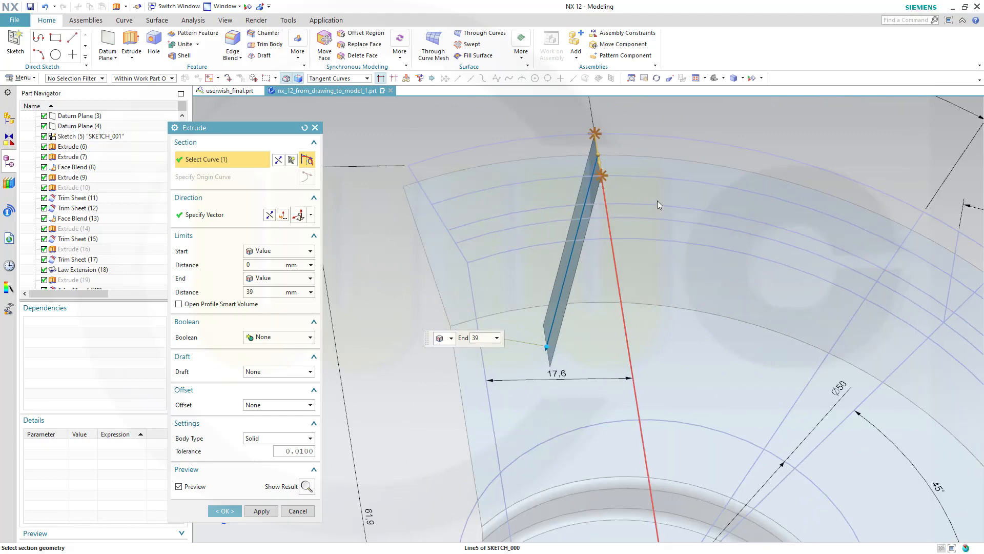
pyautogui.scroll(-2, 704, 267)
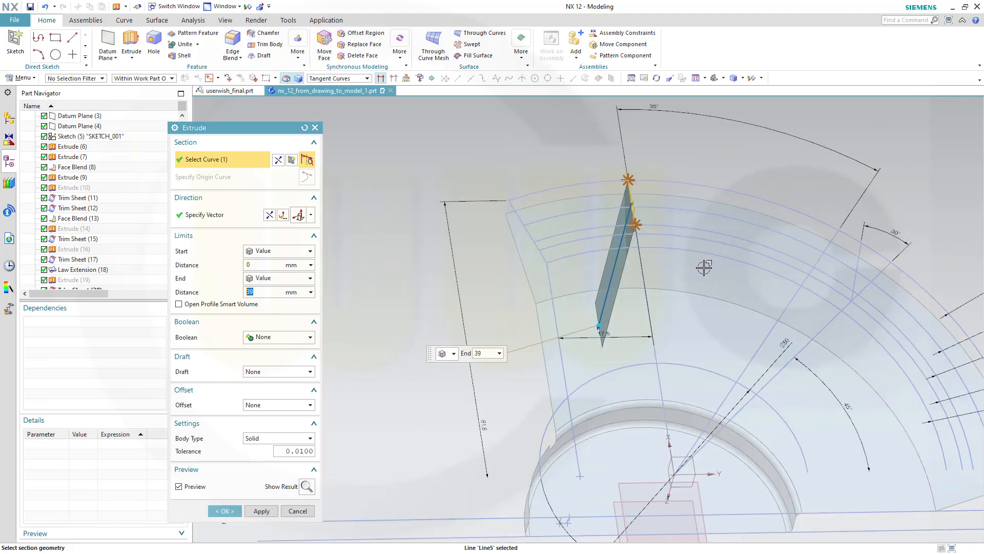
pyautogui.scroll(-1, 704, 267)
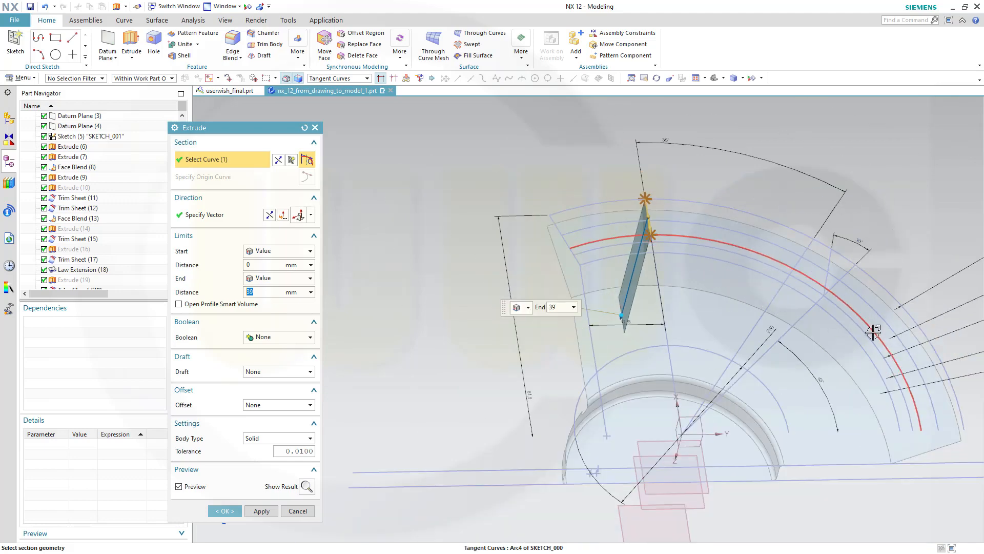
pyautogui.keyDown('shift'); pyautogui.moveTo(917, 365); pyautogui.dragTo(913, 414, button='middle'); pyautogui.keyUp('shift')
pyautogui.scroll(1, 687, 310)
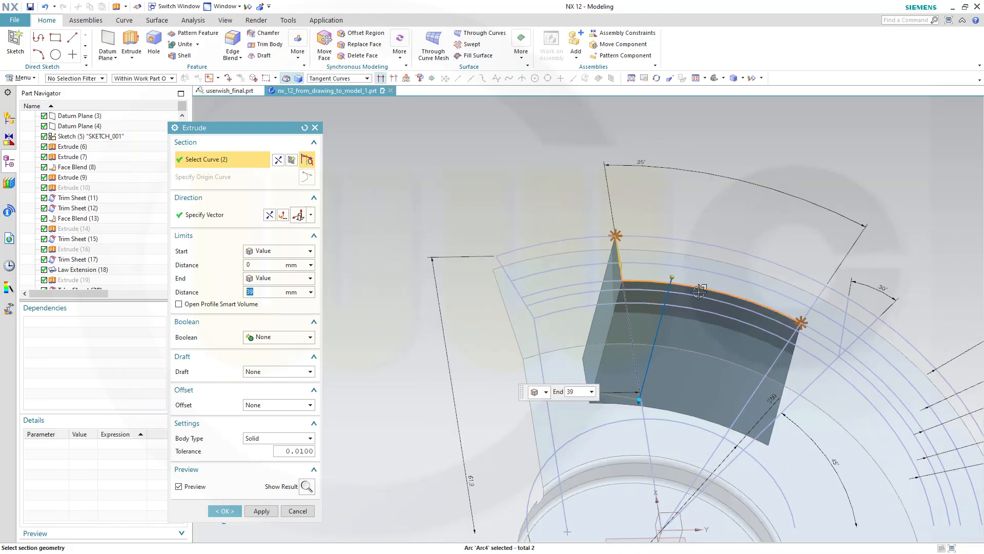
pyautogui.click(817, 305)
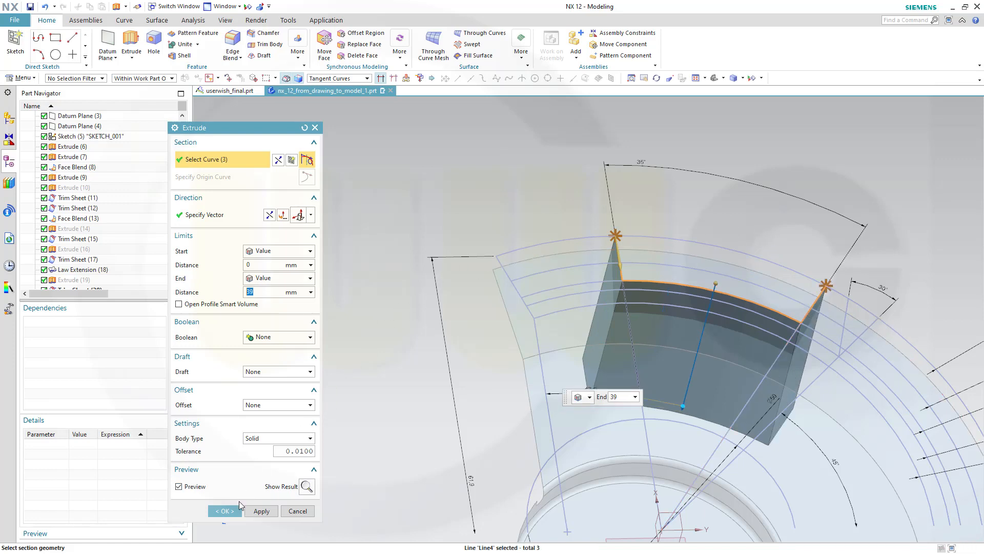
# - Extrude the three-curve section from 0 mm until selected, ending at the uppermost datum plane
pyautogui.click(310, 292)
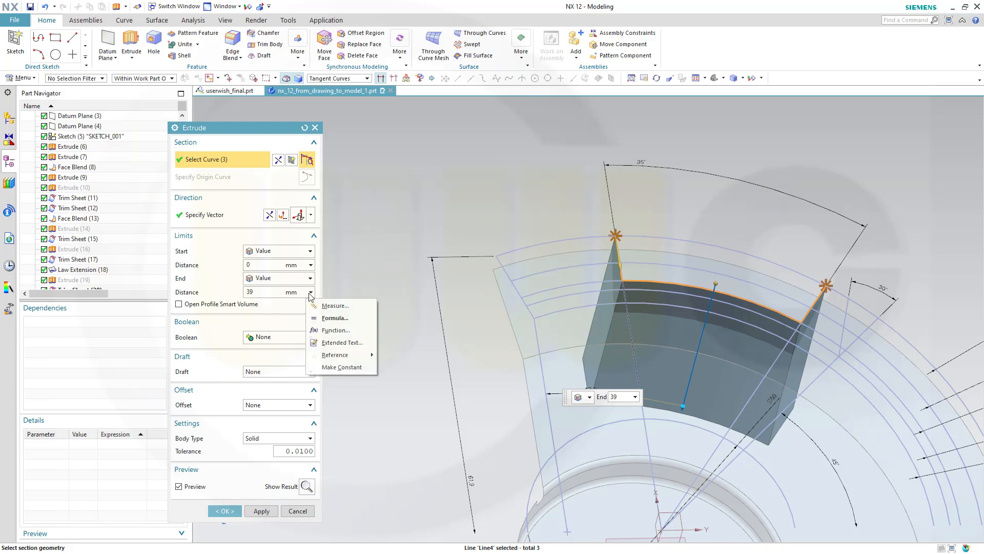
pyautogui.click(310, 278)
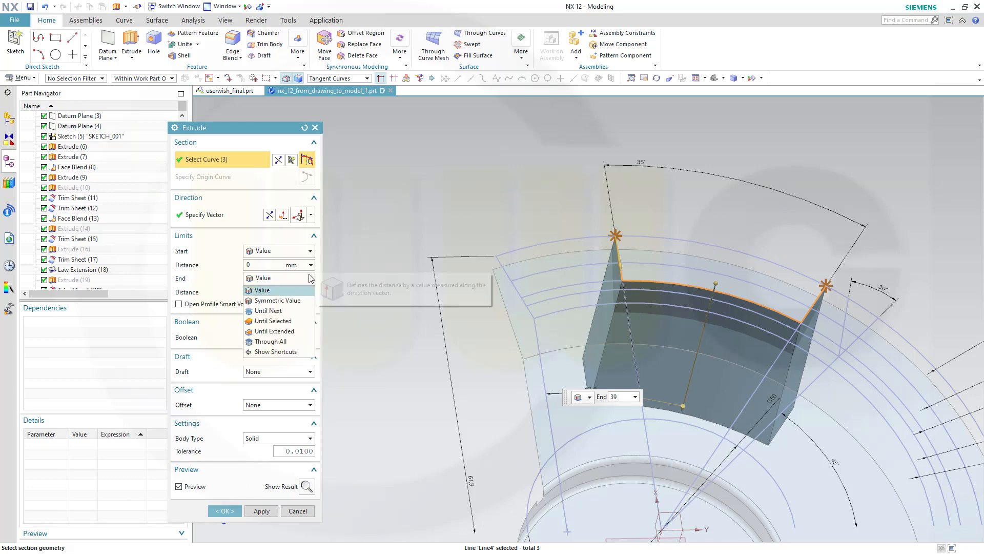
pyautogui.click(284, 324)
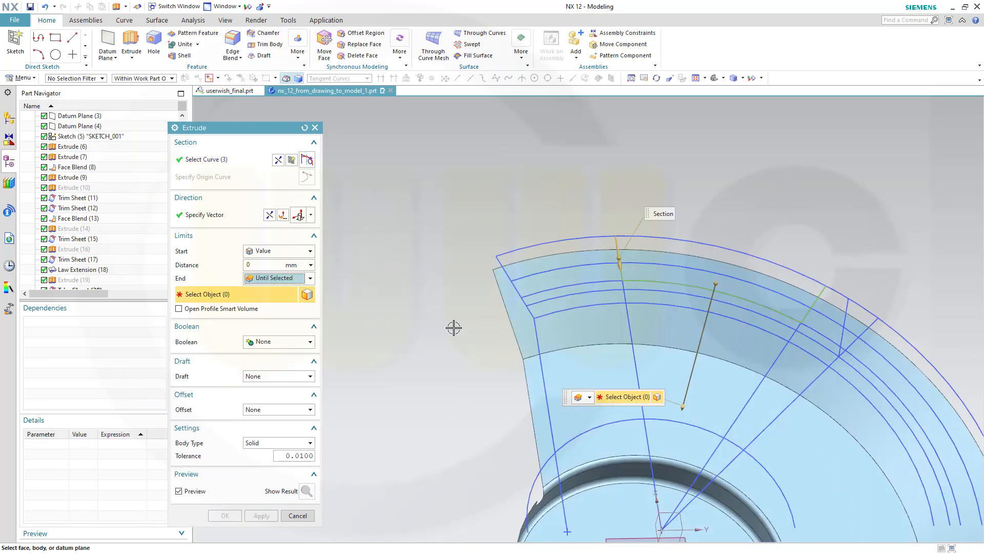
pyautogui.moveTo(485, 337); pyautogui.dragTo(373, 363, button='middle')
pyautogui.click(590, 324)
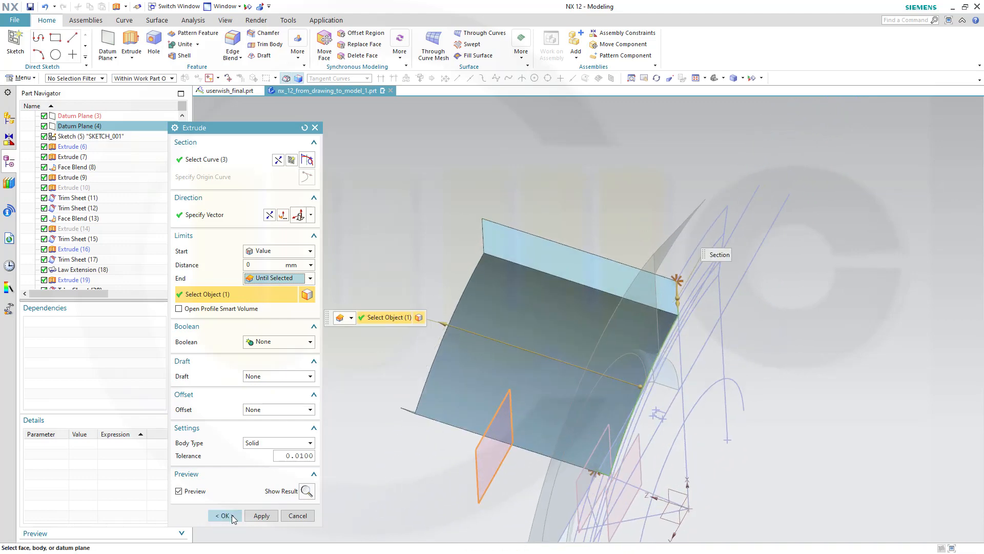
pyautogui.click(224, 515)
pyautogui.moveTo(492, 333); pyautogui.dragTo(389, 420, button='middle')
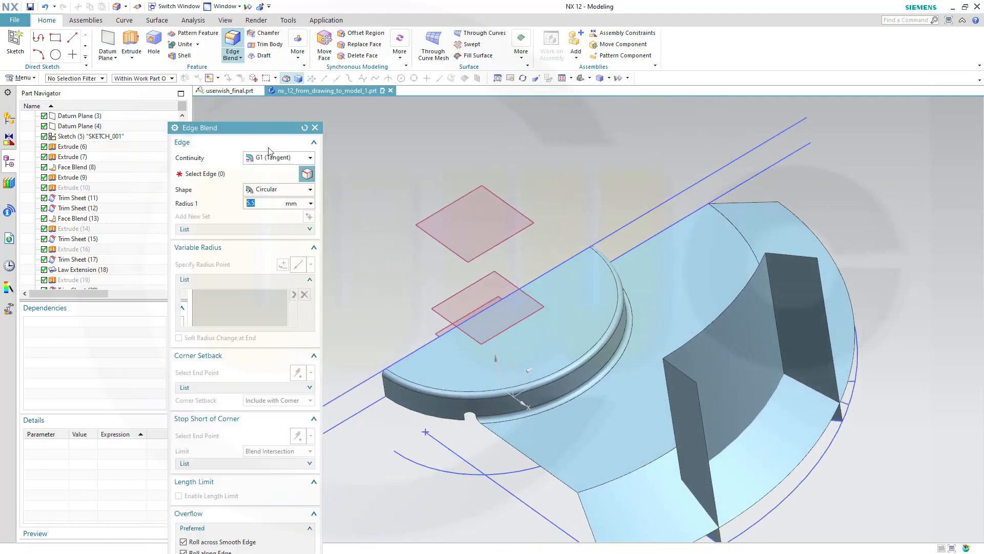
pyautogui.moveTo(501, 149)
pyautogui.mouseDown(button='middle')
pyautogui.moveTo(533, 164)
pyautogui.moveTo(493, 152)
pyautogui.mouseUp(button='middle')
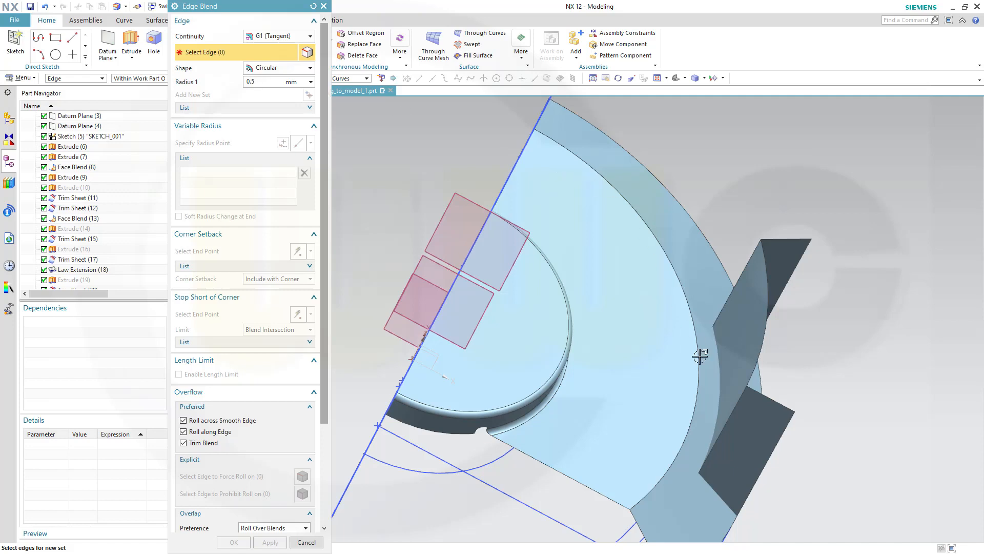
pyautogui.click(306, 543)
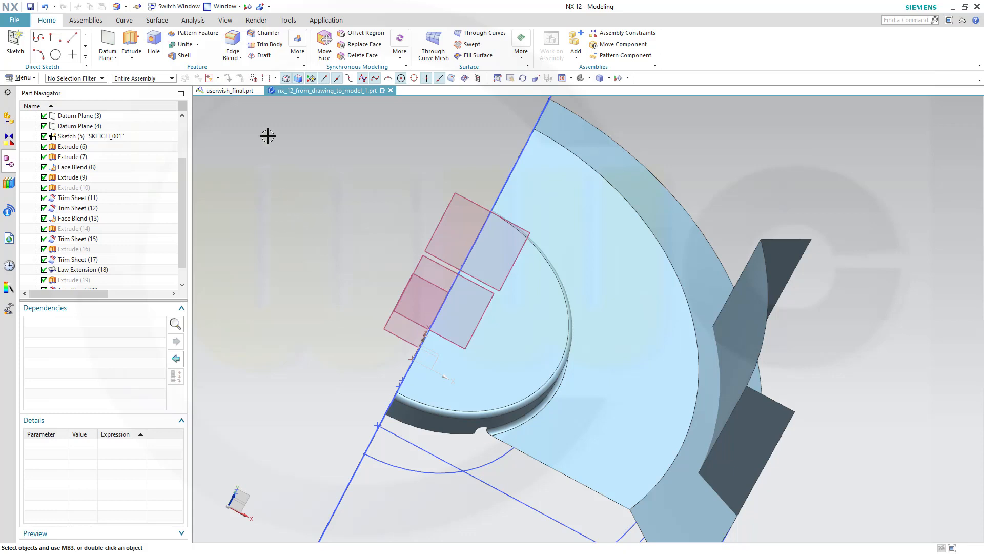
# - Create a two-face Face Blend of 0.5 mm radius between the curved wall of the new extrusion and the radial wall nearest the sheet's straight edge
pyautogui.click(242, 58)
pyautogui.click(243, 83)
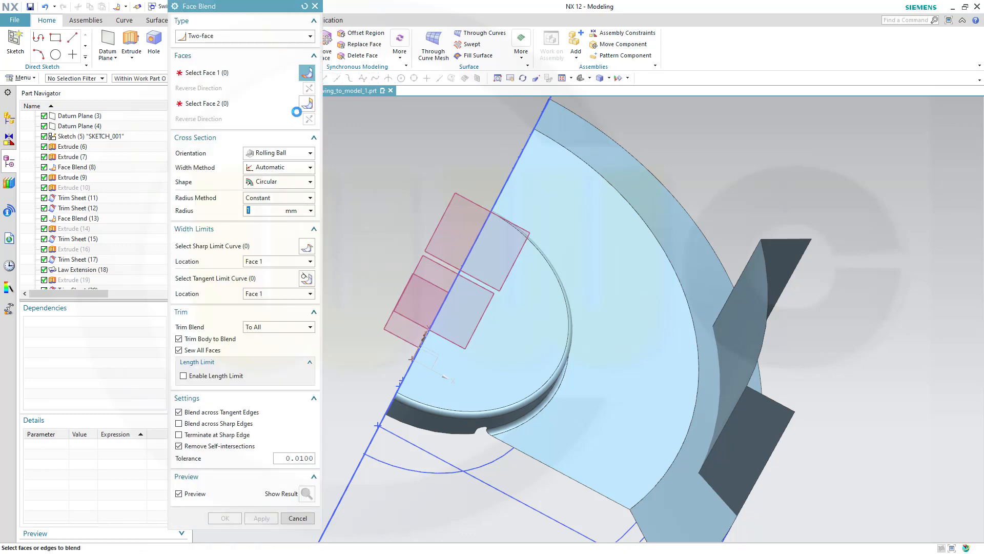
pyautogui.click(254, 210)
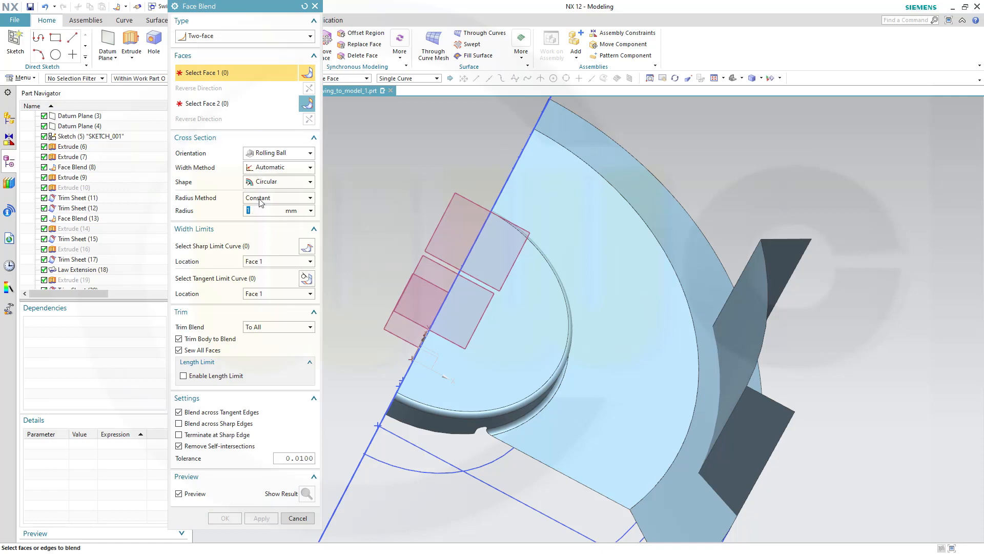
pyautogui.write('0.5')
pyautogui.moveTo(231, 7); pyautogui.dragTo(170, 39)
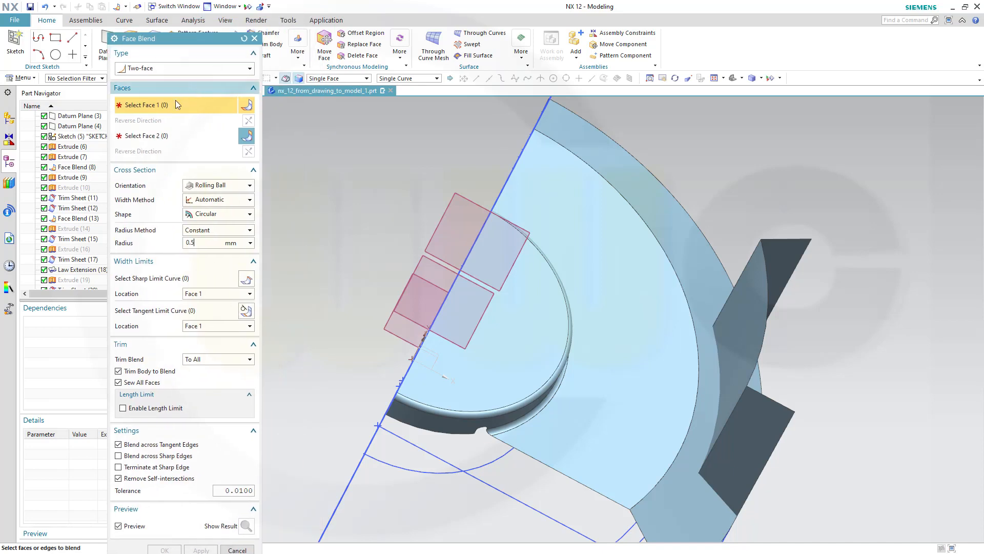
pyautogui.click(765, 435)
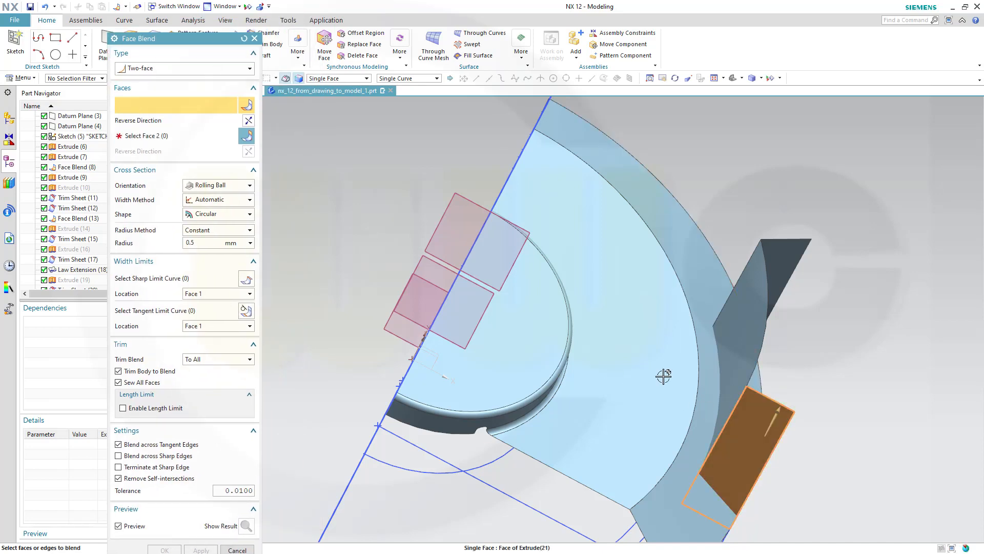
pyautogui.click(152, 139)
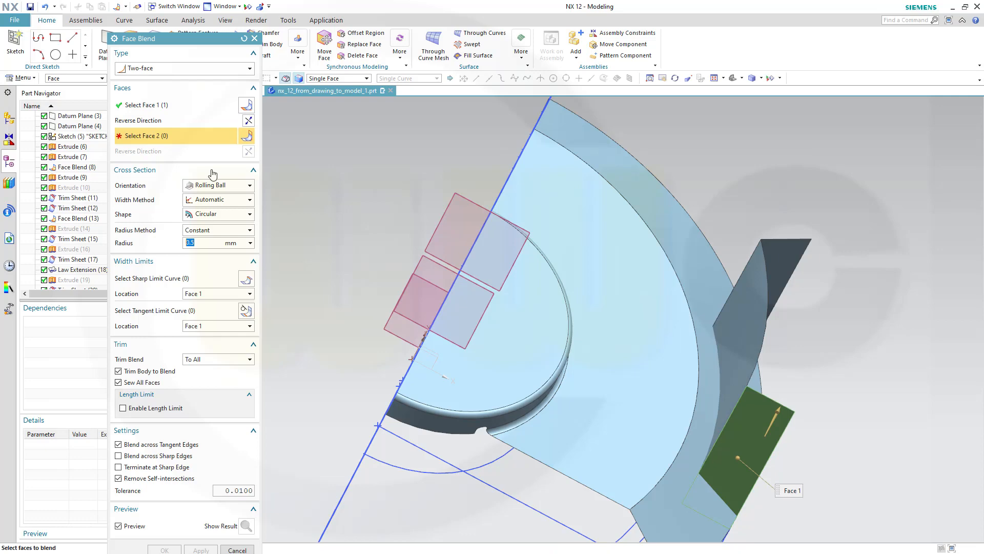
pyautogui.click(711, 362)
pyautogui.moveTo(711, 362); pyautogui.dragTo(848, 413, button='middle')
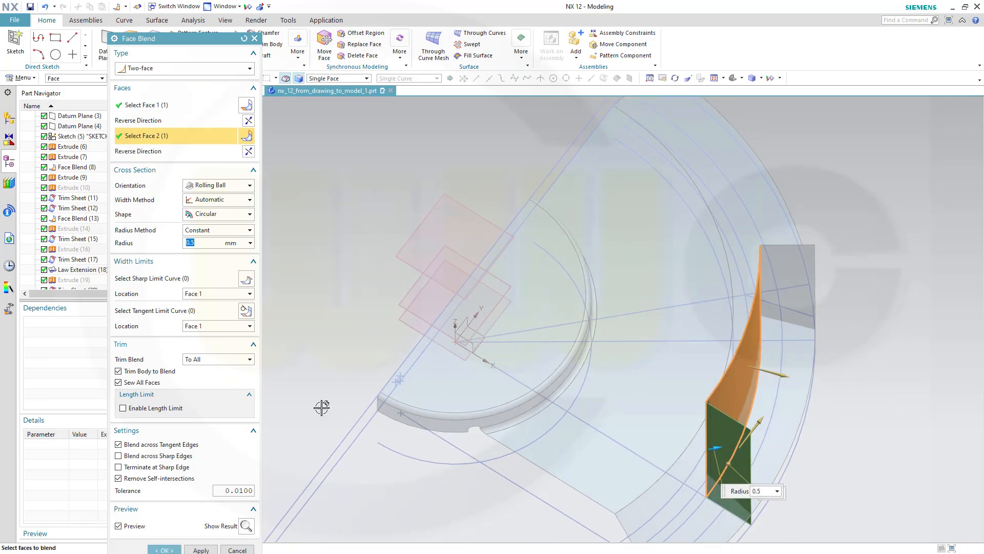
pyautogui.click(197, 549)
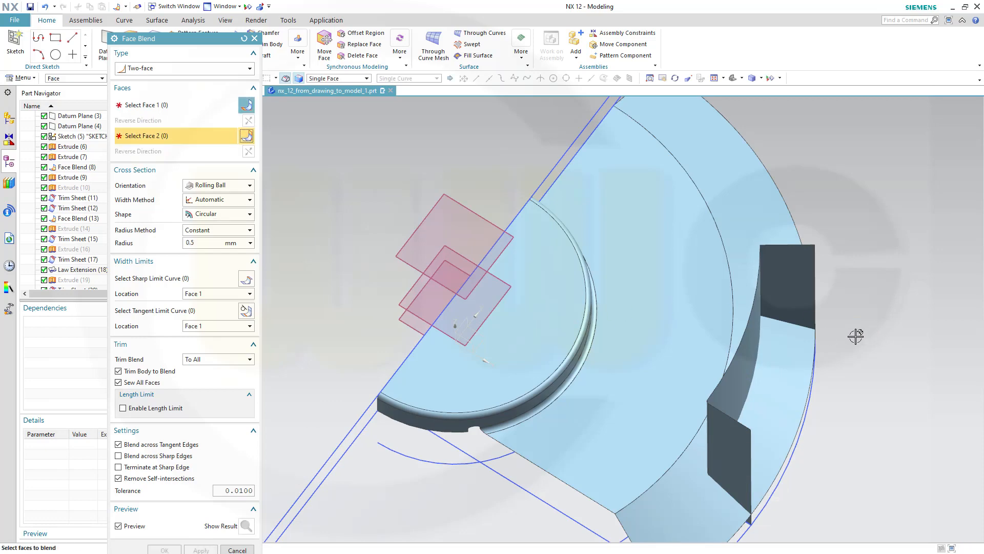
# - Face-blend the opposite radial wall of the extrusion with its curved wall, using a constant 0.5 mm radius
pyautogui.moveTo(856, 335); pyautogui.dragTo(811, 356, button='middle')
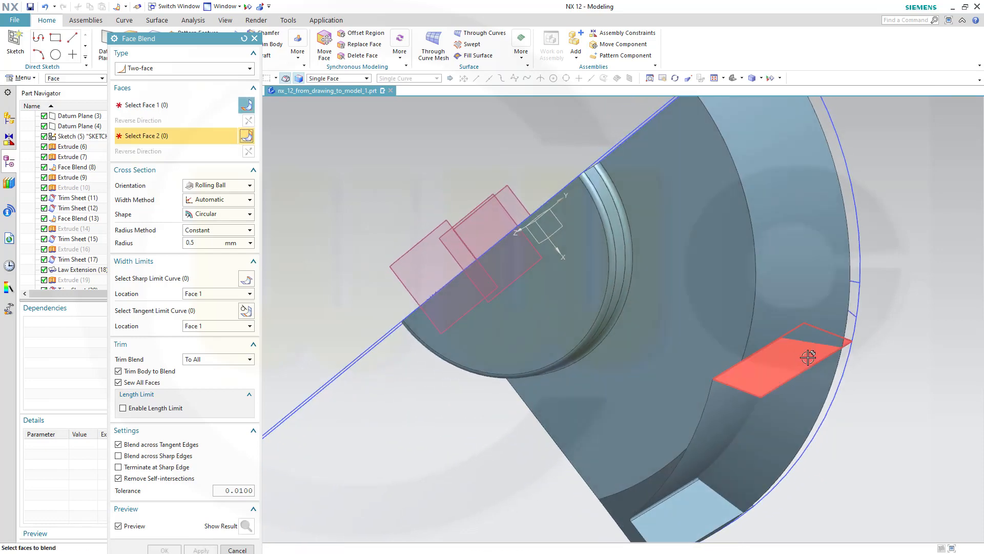
pyautogui.click(790, 362)
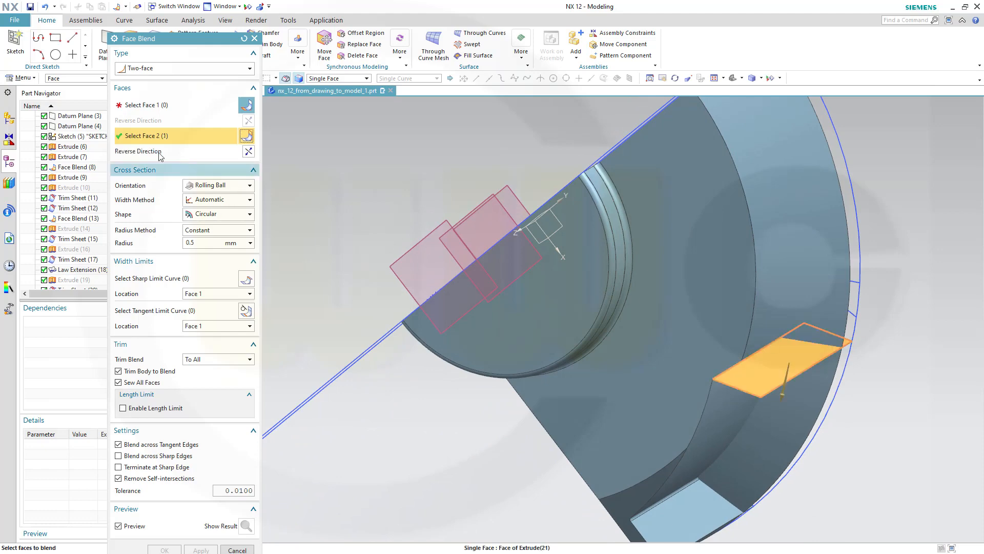
pyautogui.click(149, 105)
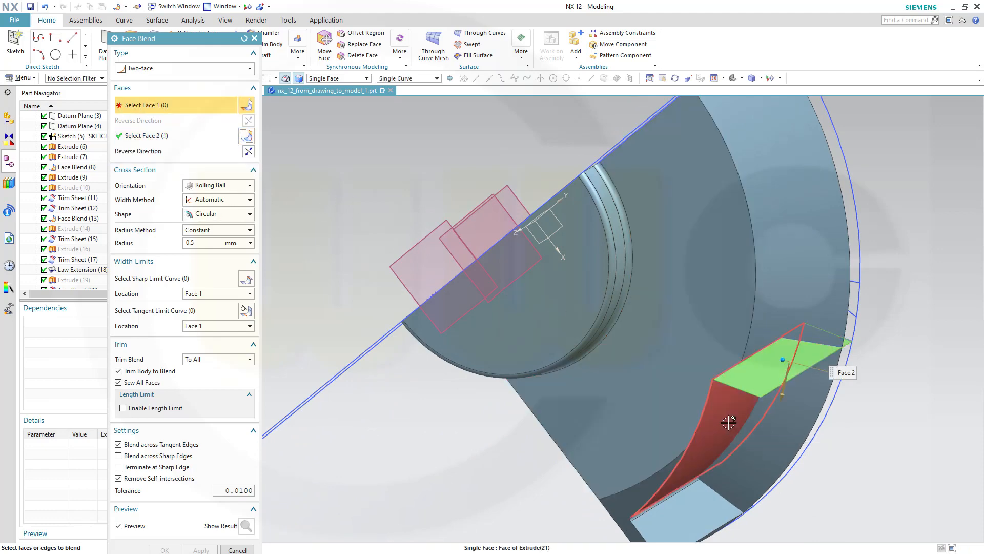
pyautogui.click(728, 421)
pyautogui.moveTo(902, 381); pyautogui.dragTo(901, 362, button='middle')
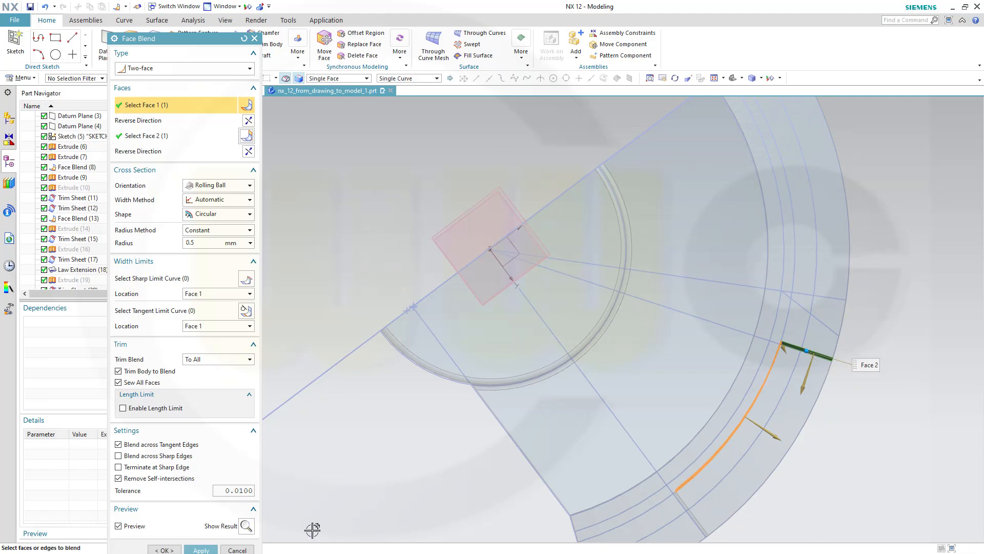
pyautogui.click(165, 549)
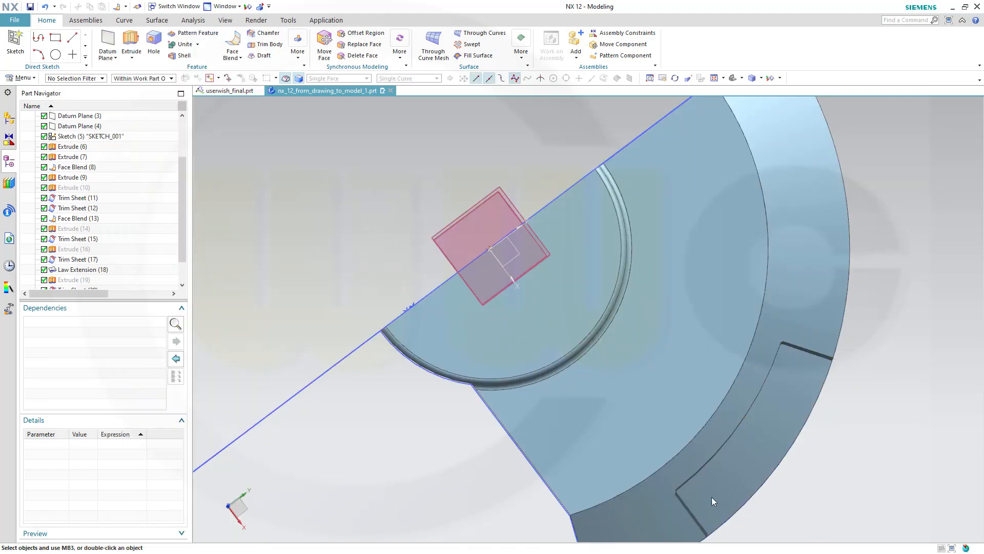
pyautogui.moveTo(712, 500); pyautogui.dragTo(850, 477, button='middle')
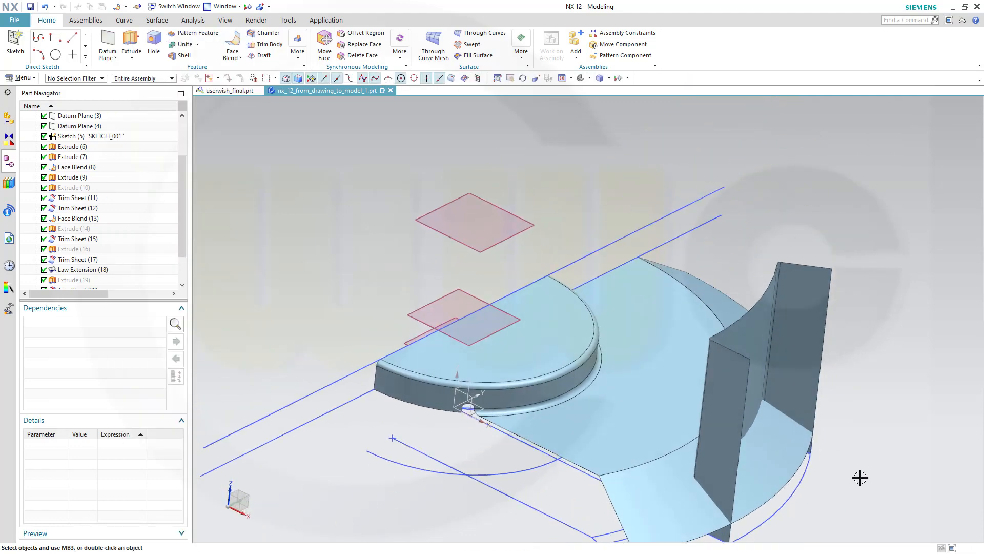
# - Inspect the new walls, check the pocket offset dimension in the userwish_final view below Section B-B, and return to the model part
pyautogui.scroll(2, 844, 485)
pyautogui.scroll(-4, 848, 478)
pyautogui.scroll(4, 837, 485)
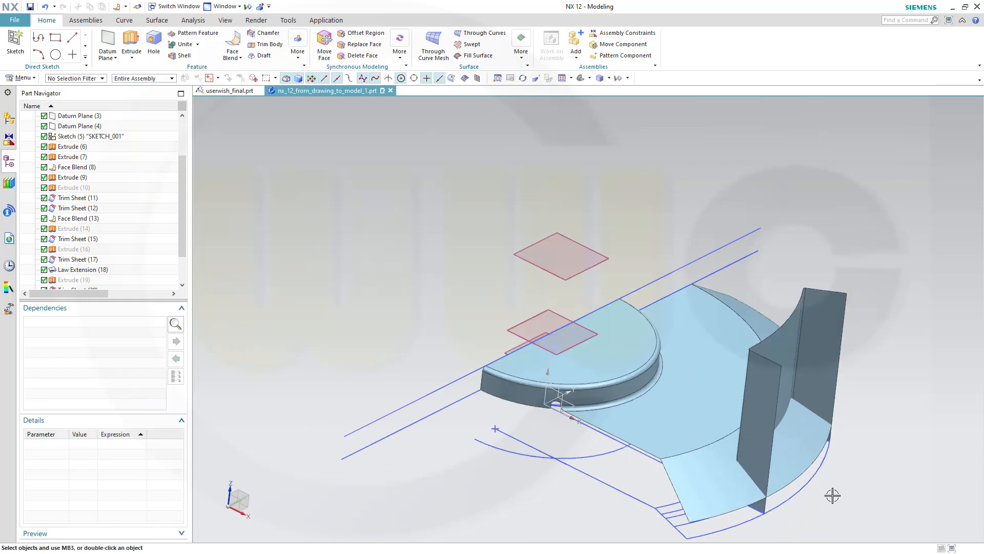
pyautogui.moveTo(812, 480); pyautogui.dragTo(731, 438, button='middle')
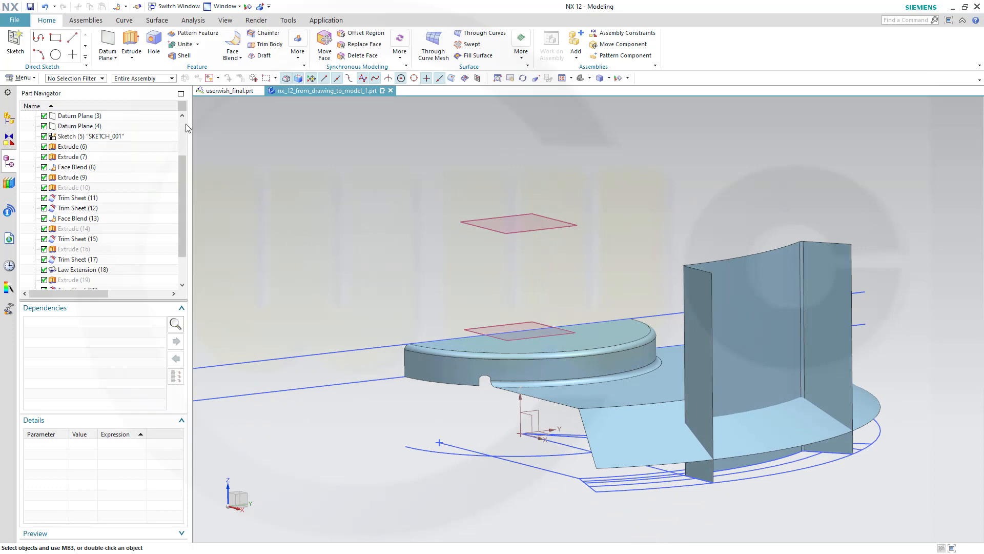
pyautogui.click(226, 90)
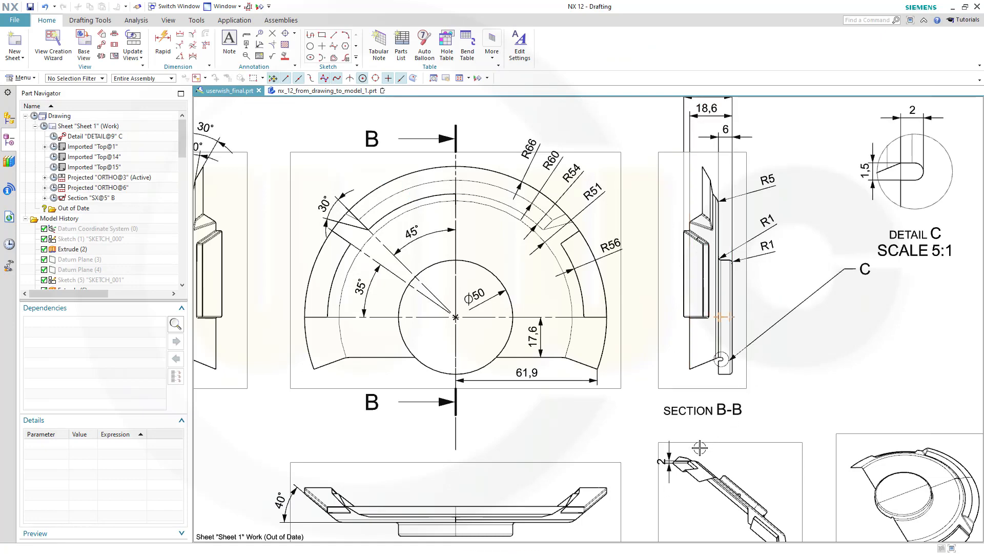
pyautogui.scroll(5, 699, 448)
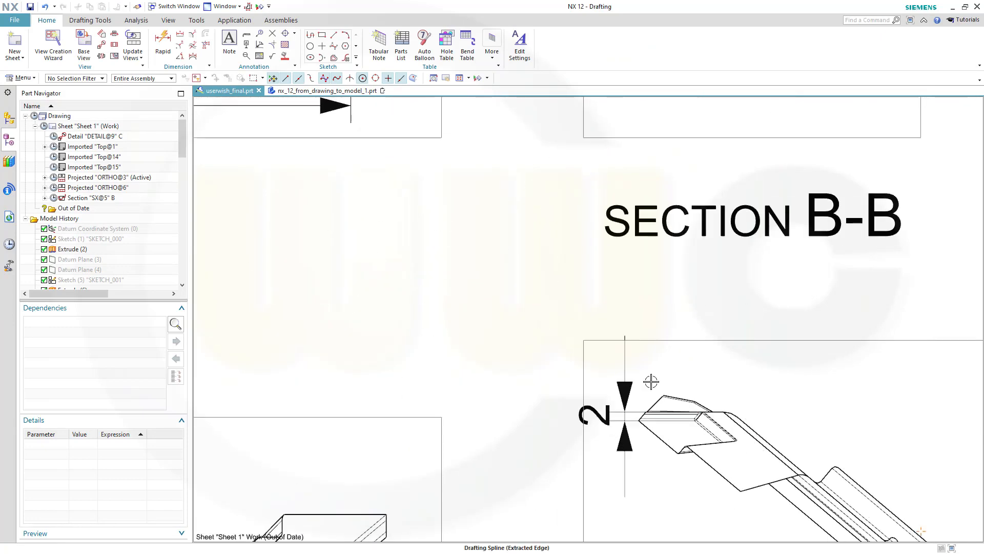
pyautogui.scroll(-5, 647, 353)
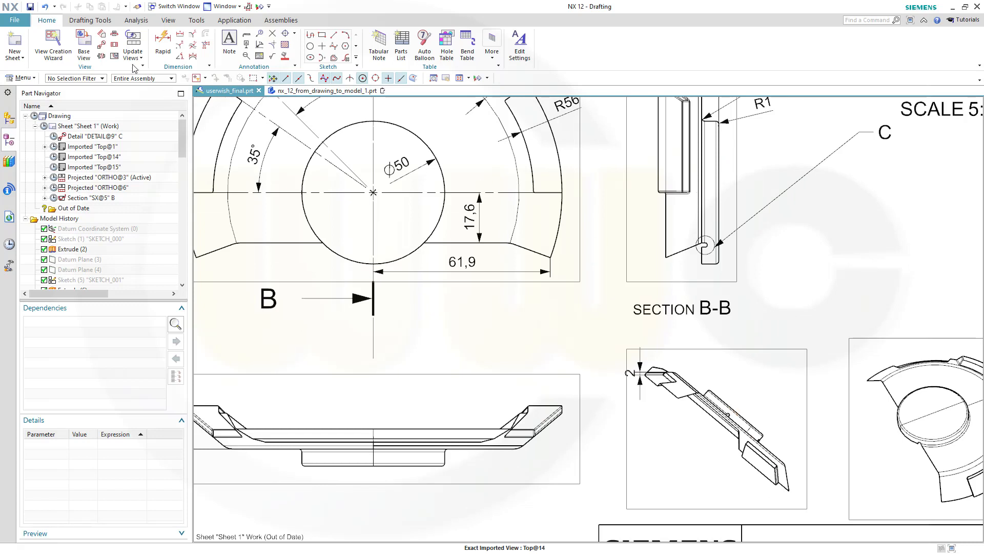
pyautogui.click(318, 92)
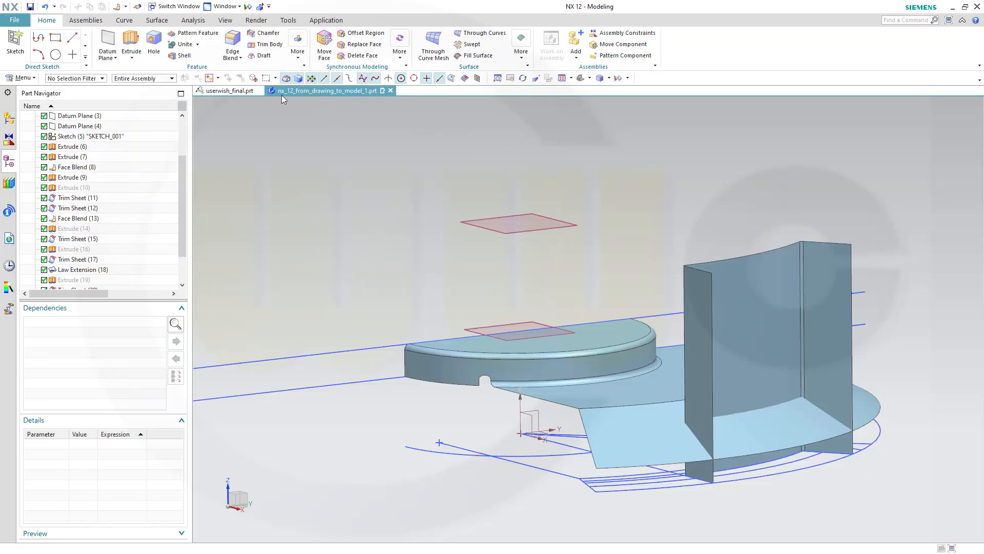
# - Create an Offset Surface of the sloped law extension sheet, 2 mm to its underside by reversing the direction
pyautogui.click(164, 23)
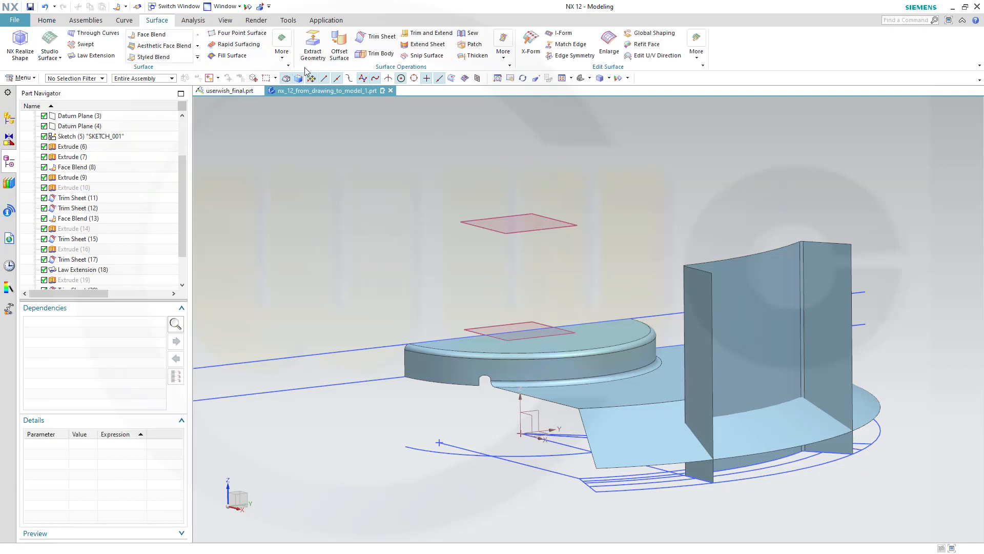
pyautogui.click(339, 46)
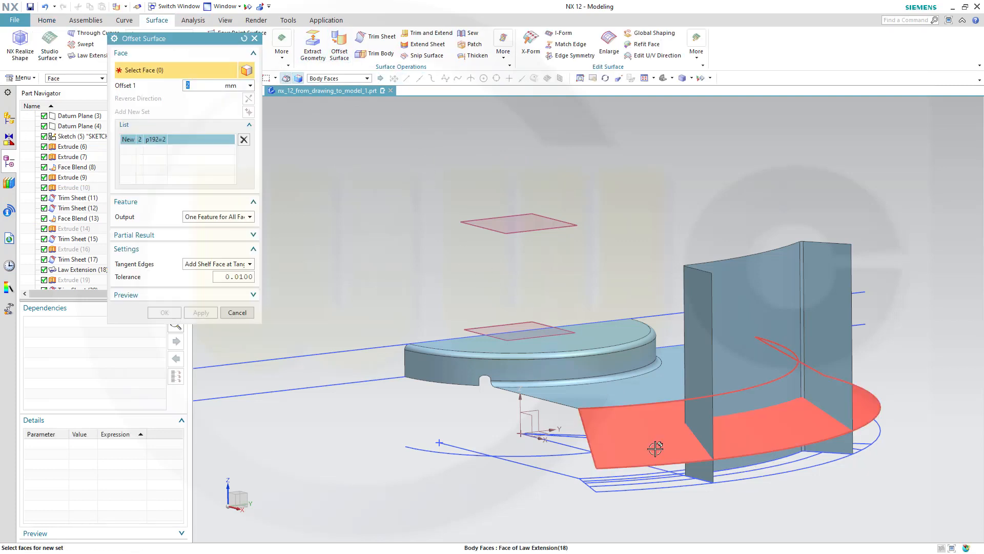
pyautogui.click(656, 448)
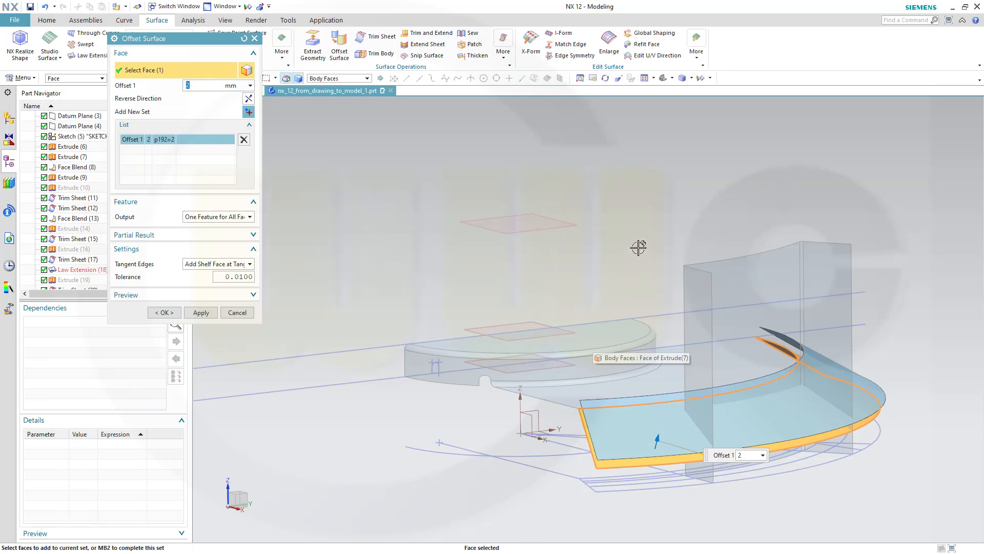
pyautogui.moveTo(637, 246); pyautogui.dragTo(659, 213, button='middle')
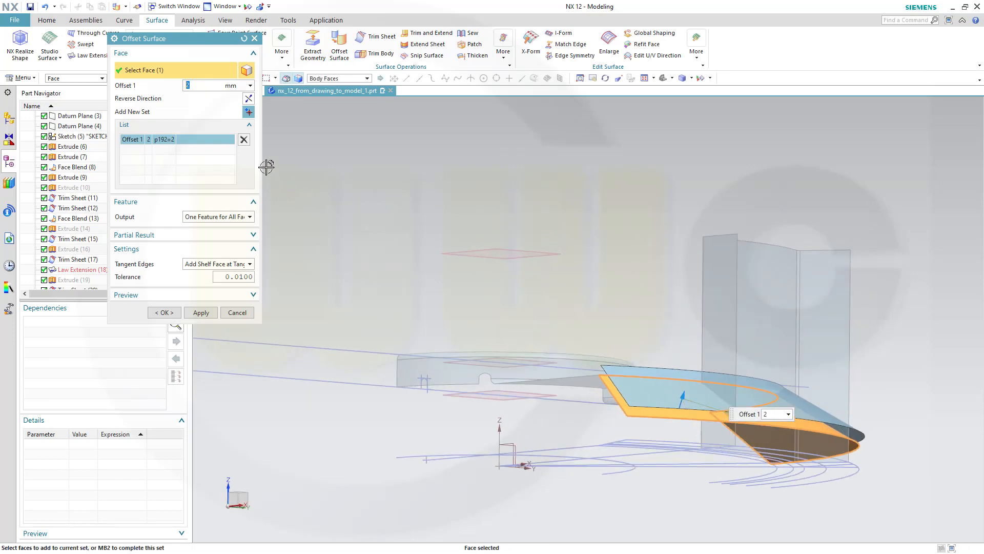
pyautogui.click(249, 99)
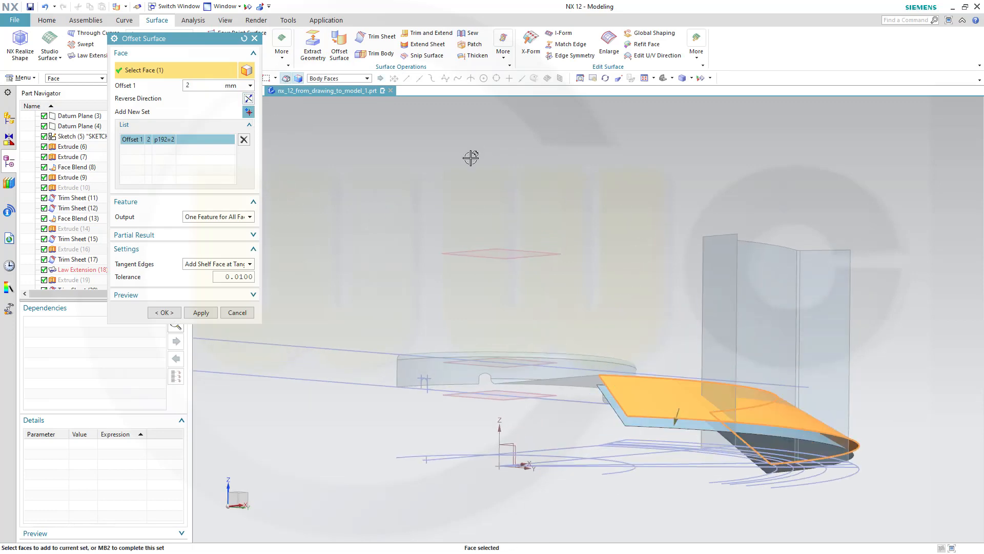
pyautogui.click(161, 313)
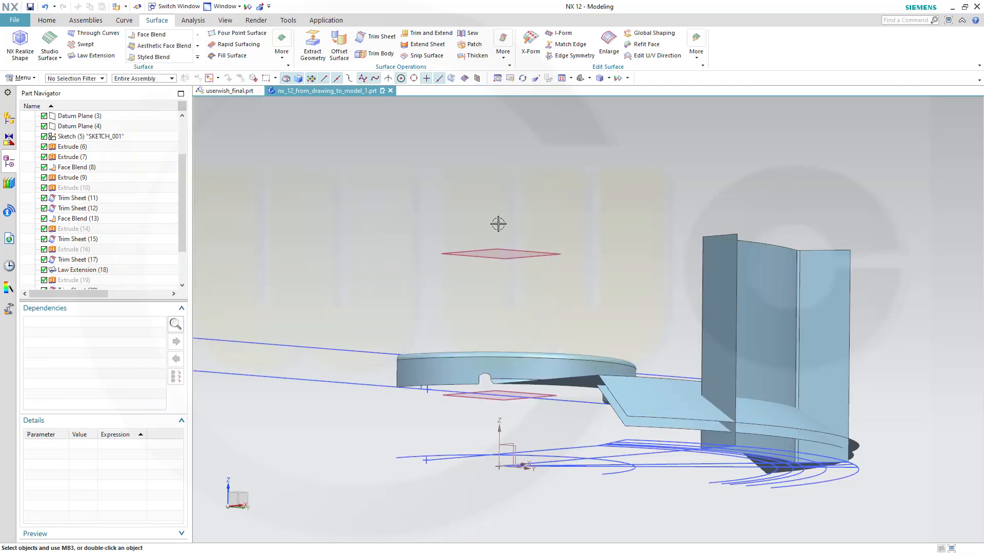
# - Face-blend all body faces of the extruded pocket walls with the sloped law extension sheet at 0.5 mm radius, reversing the sloped sheet's direction
pyautogui.moveTo(508, 225); pyautogui.dragTo(504, 203, button='middle')
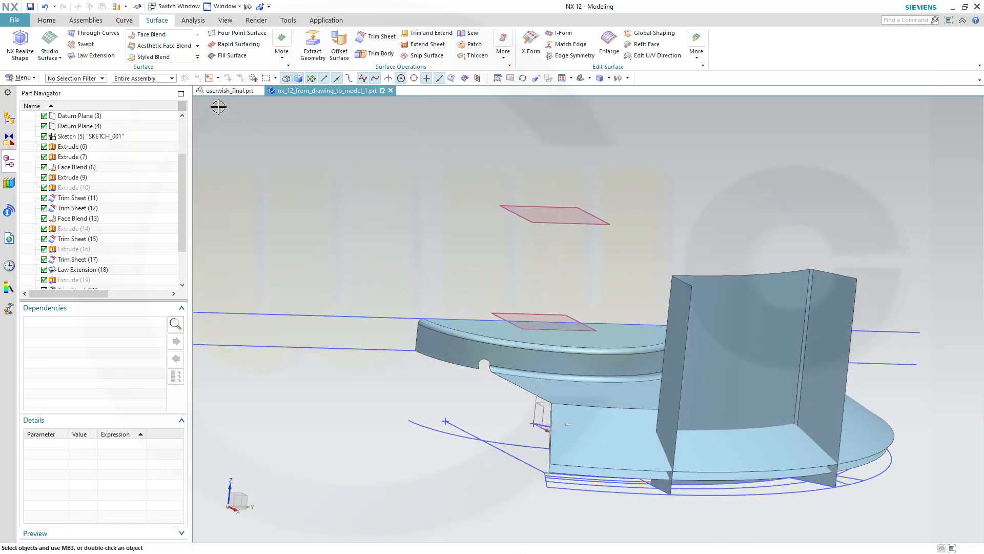
pyautogui.click(151, 34)
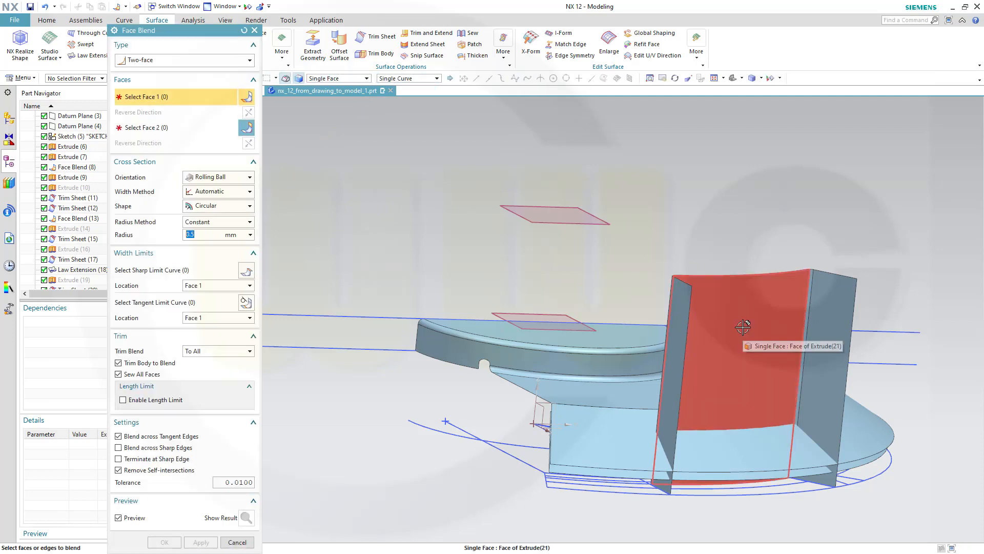
pyautogui.click(364, 80)
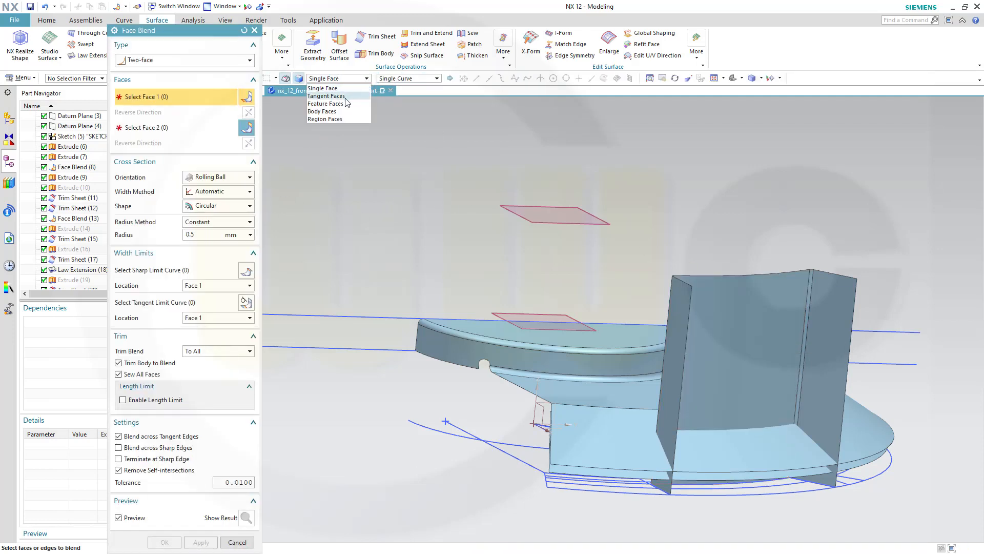
pyautogui.click(328, 110)
pyautogui.click(722, 308)
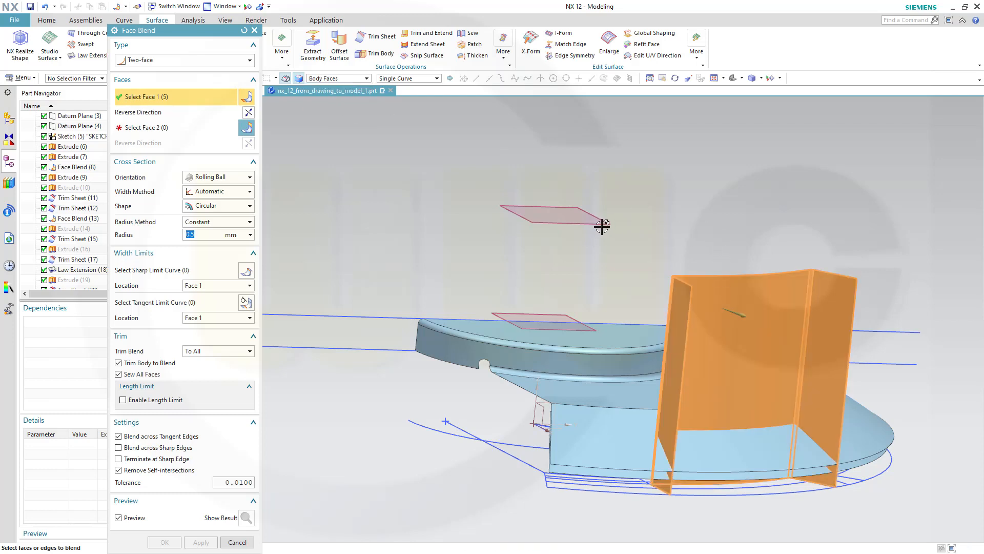
pyautogui.moveTo(624, 223); pyautogui.dragTo(671, 230, button='middle')
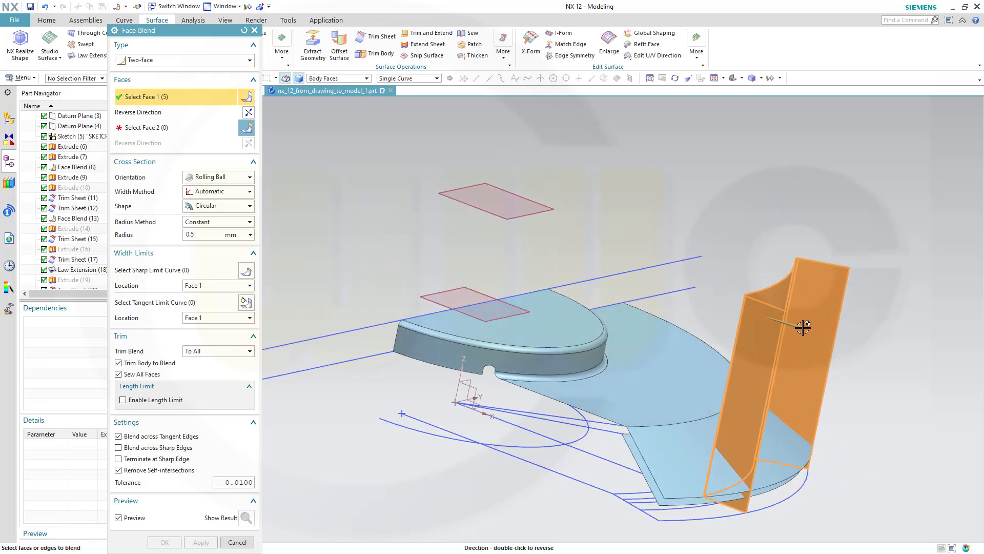
pyautogui.click(174, 131)
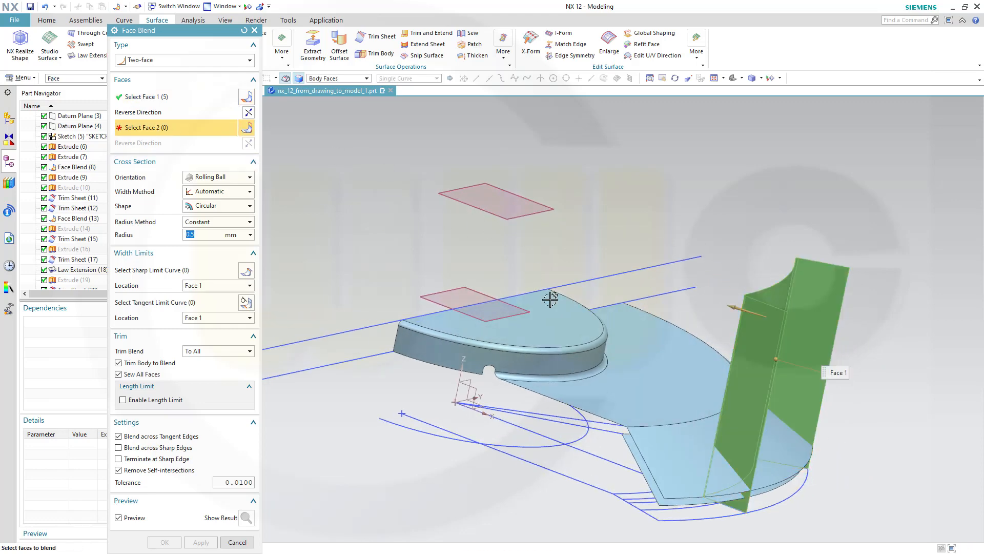
pyautogui.click(687, 448)
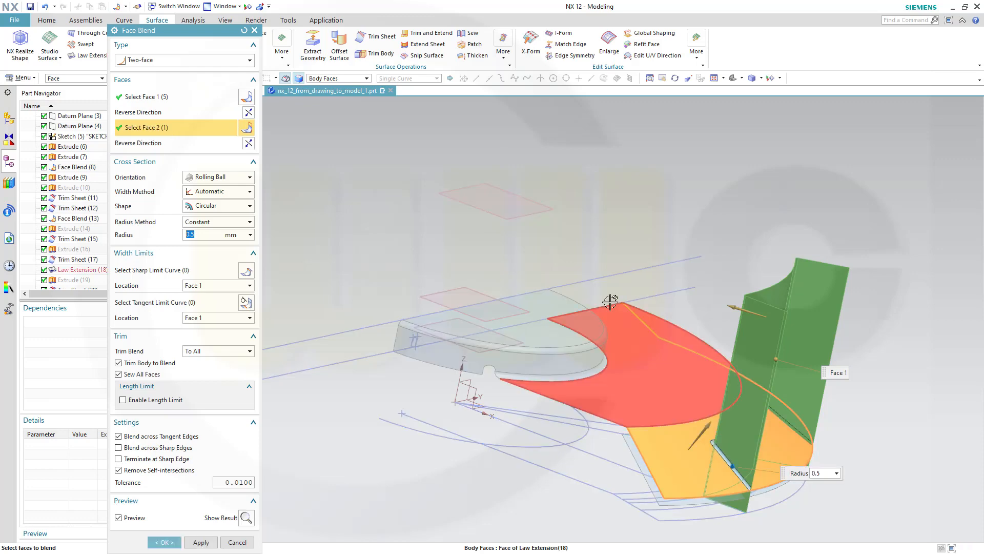
pyautogui.doubleClick(706, 426)
pyautogui.middleClick(885, 442)
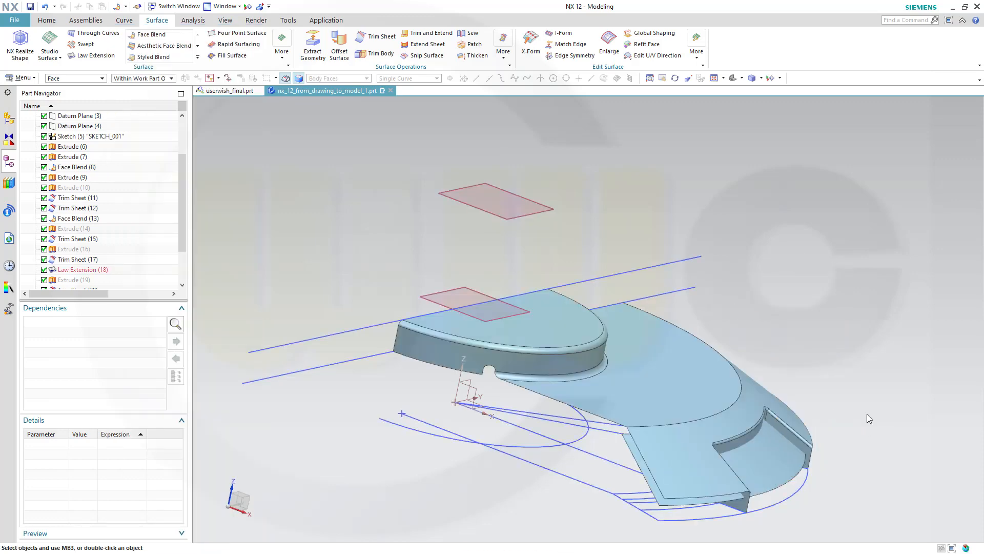
# - Face-blend the combined sloped sheet and pocket wall body with the offset sheet below it, using a constant 0.5 mm radius
pyautogui.moveTo(804, 349); pyautogui.dragTo(743, 293, button='middle')
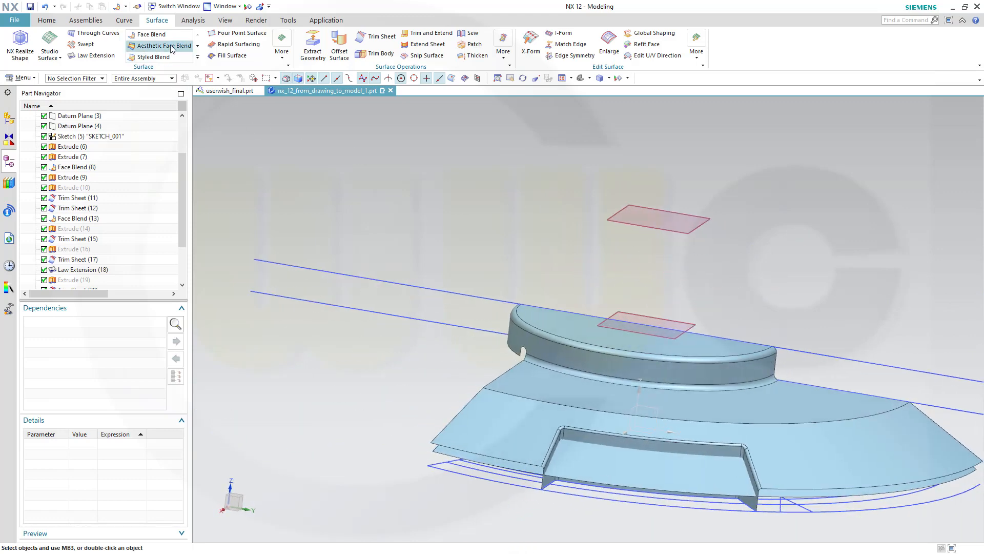
pyautogui.click(150, 34)
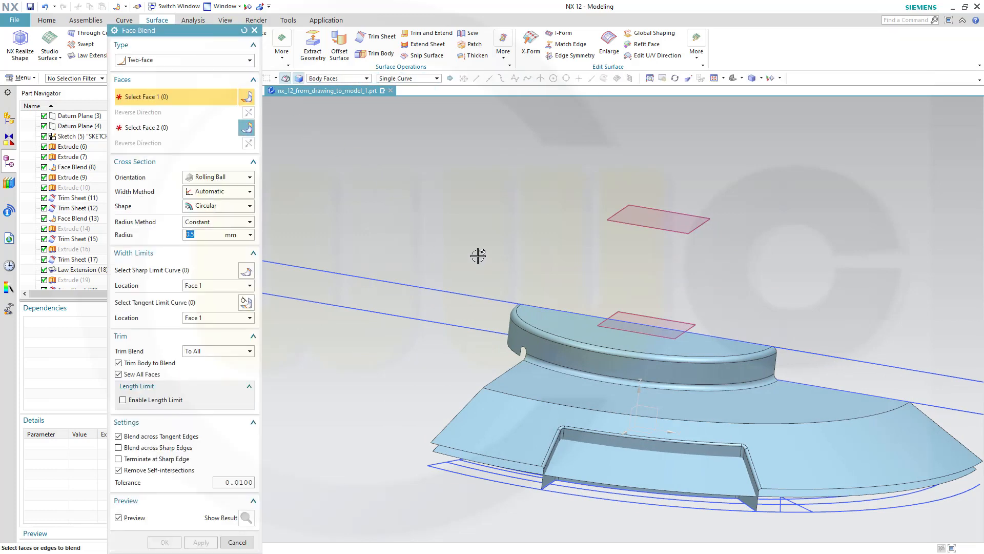
pyautogui.moveTo(477, 256); pyautogui.dragTo(481, 244, button='middle')
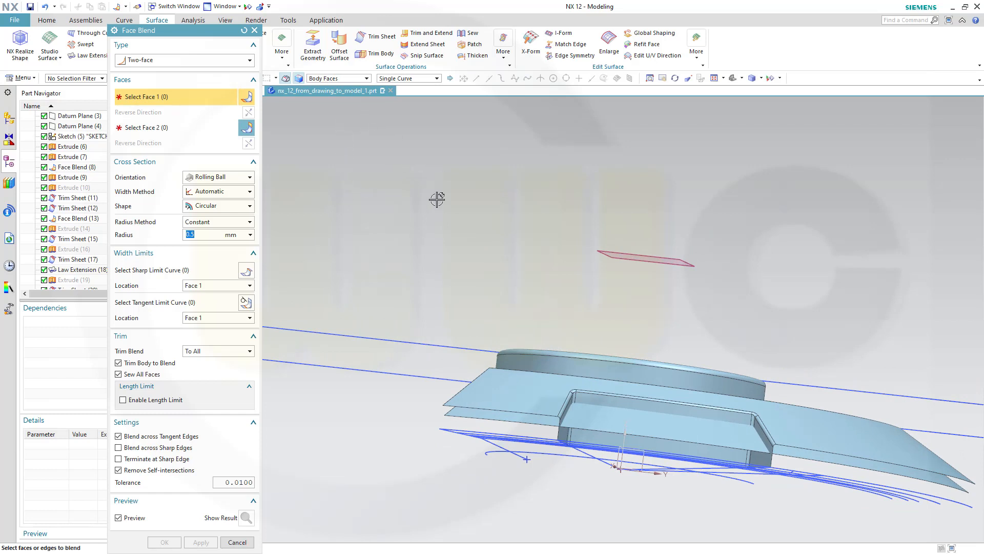
pyautogui.click(627, 402)
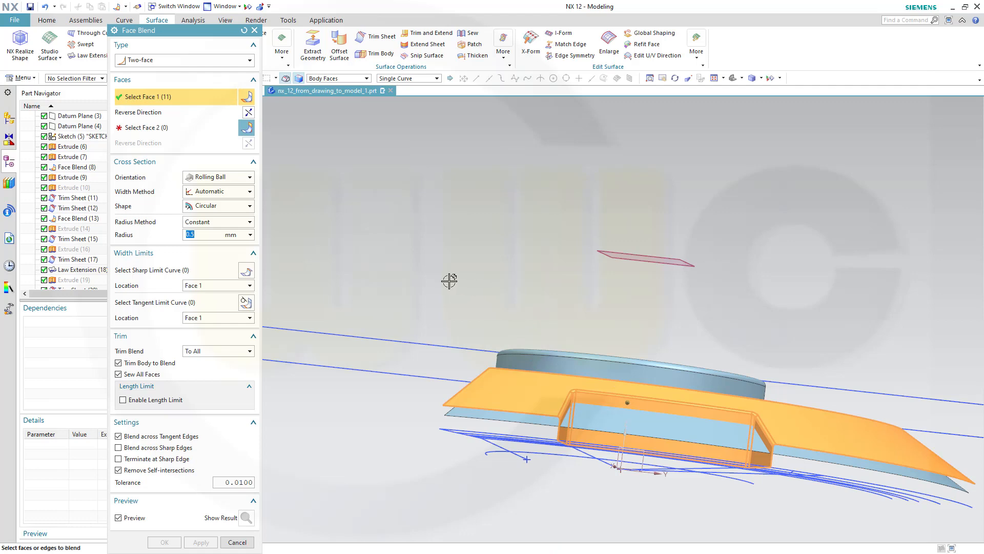
pyautogui.moveTo(446, 302)
pyautogui.mouseDown(button='middle')
pyautogui.moveTo(468, 308)
pyautogui.moveTo(468, 319)
pyautogui.moveTo(454, 303)
pyautogui.mouseUp(button='middle')
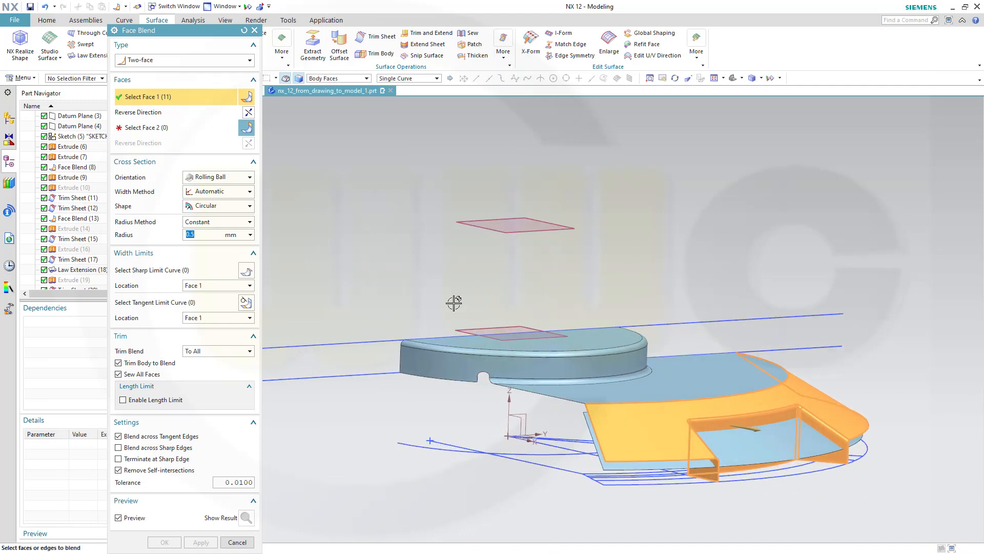
pyautogui.click(218, 128)
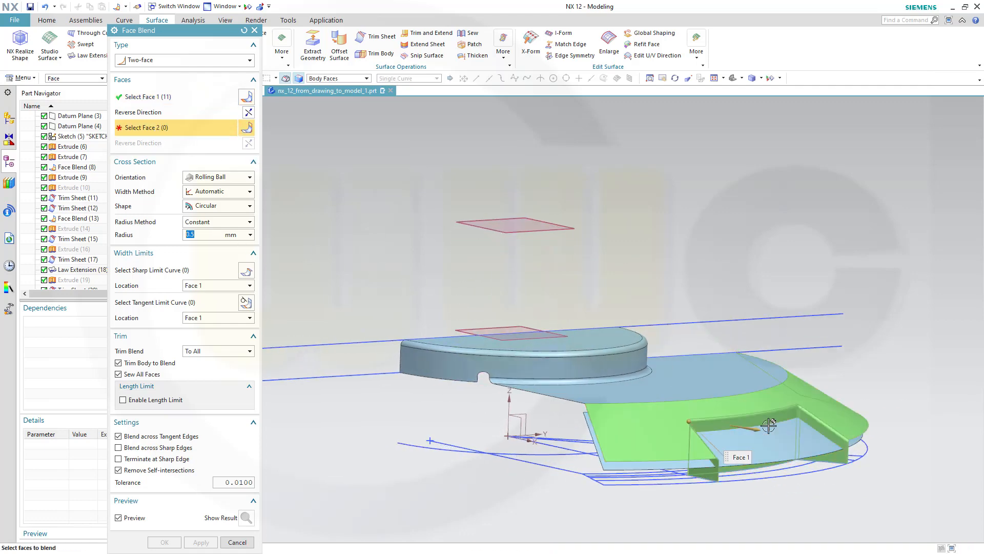
pyautogui.click(778, 443)
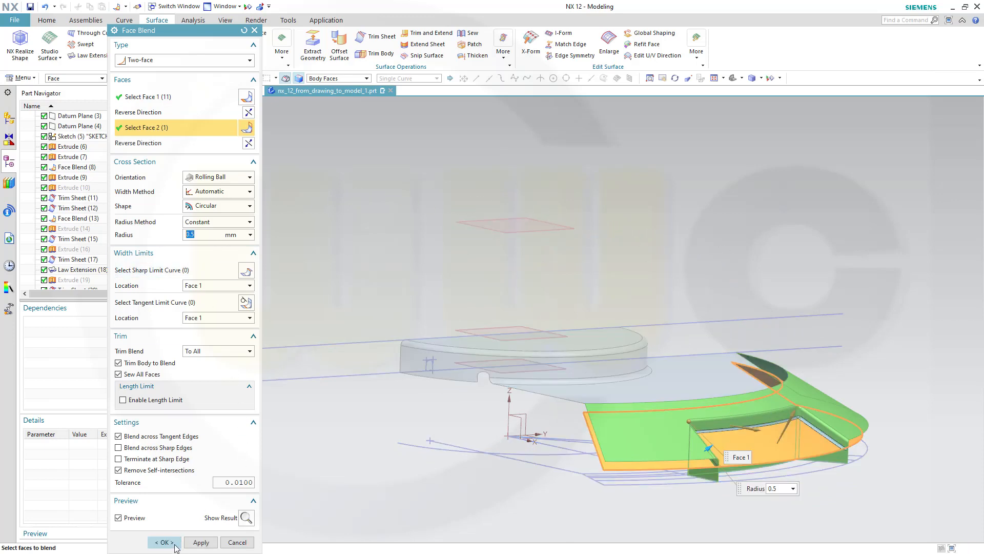
pyautogui.click(164, 542)
pyautogui.hotkey('ctrl', 'f')
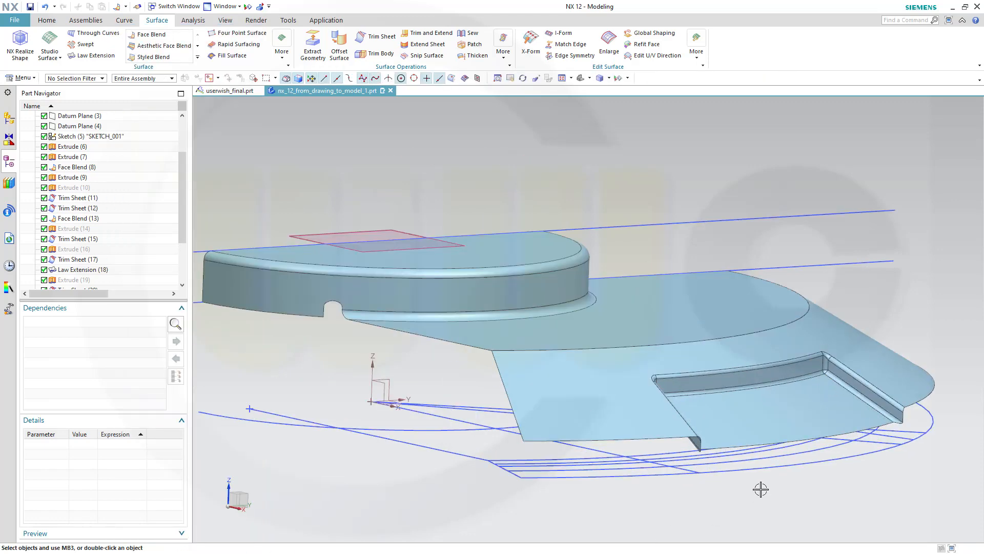
# - Roll the model history back by making Face Blend (25) the current feature
pyautogui.moveTo(925, 405)
pyautogui.mouseDown(button='middle')
pyautogui.moveTo(968, 446)
pyautogui.moveTo(935, 403)
pyautogui.mouseUp(button='middle')
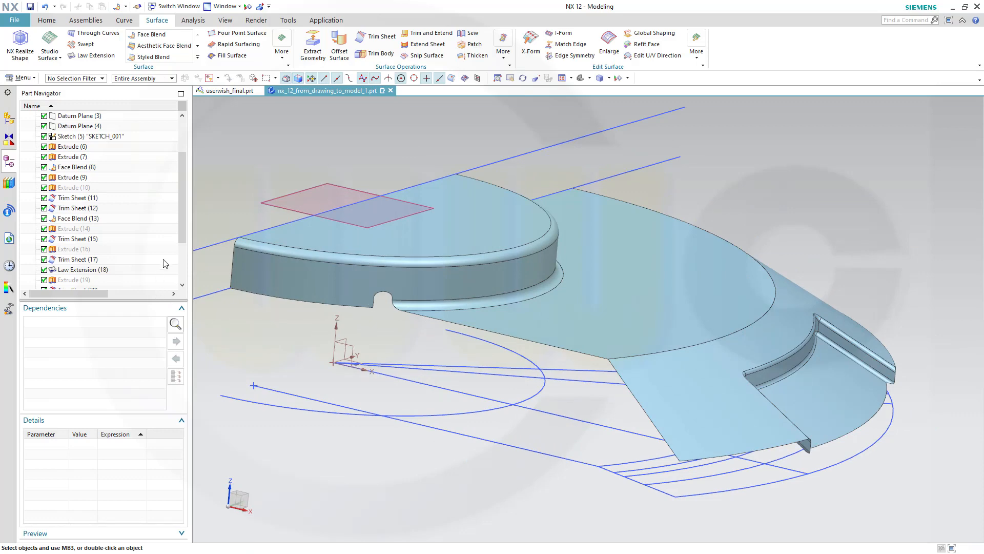
pyautogui.scroll(-3, 183, 223)
pyautogui.click(82, 270)
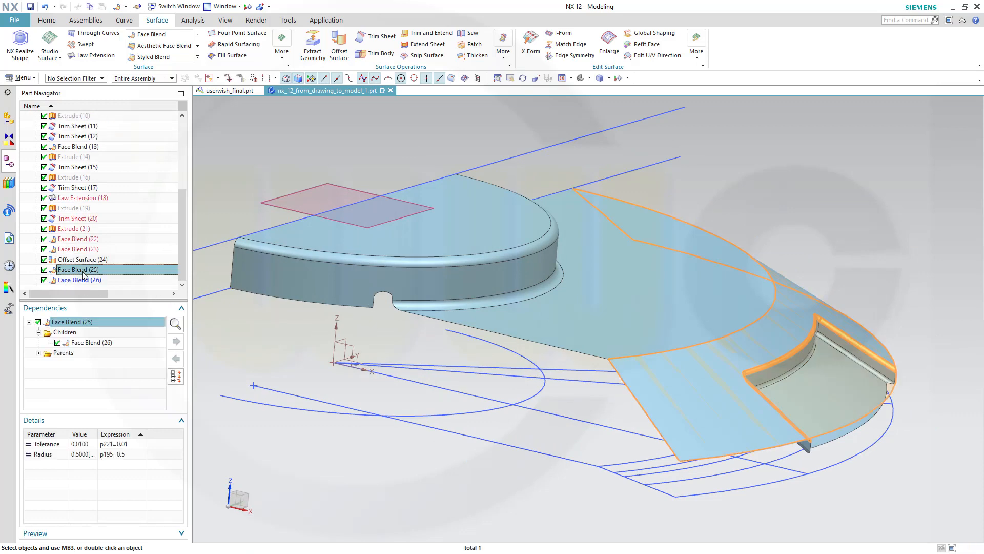
pyautogui.rightClick(82, 273)
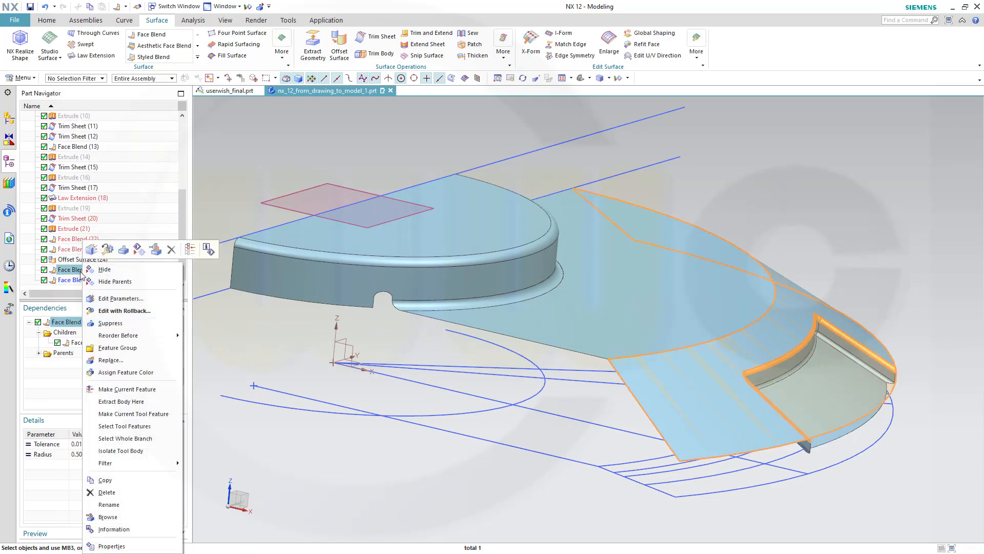
pyautogui.click(123, 385)
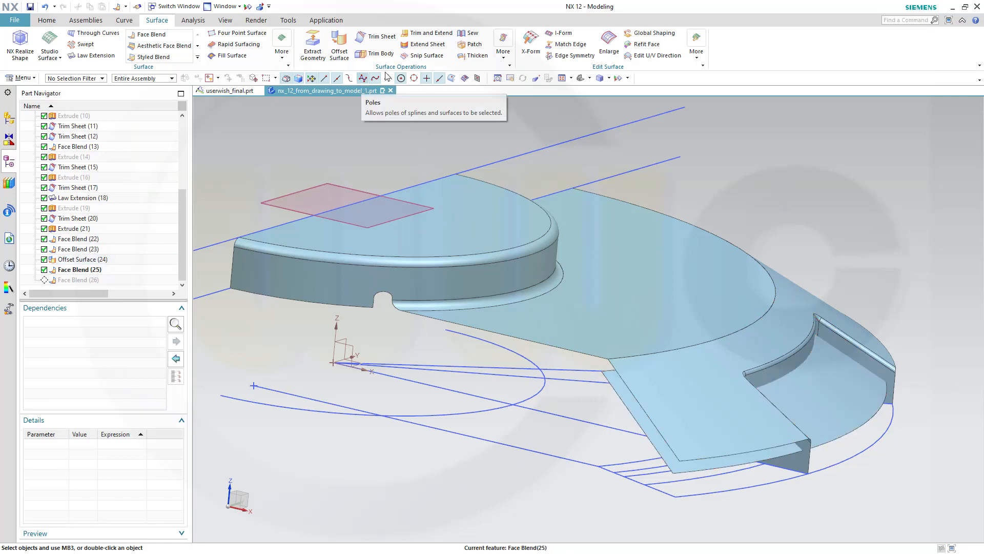
# - Extend the outer curved edge of the offset sheet by 5 mm with Extend Sheet, using natural curvature
pyautogui.click(428, 44)
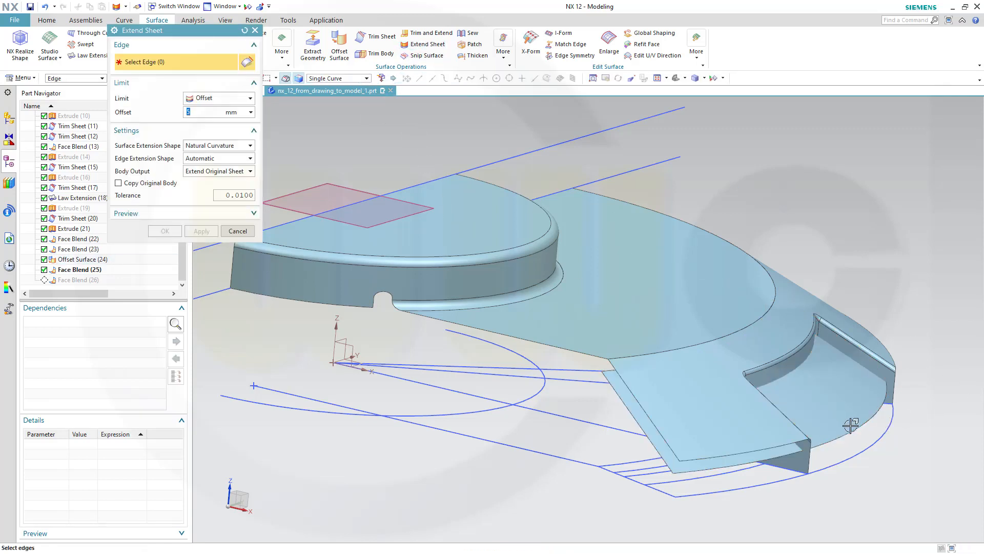
pyautogui.click(872, 418)
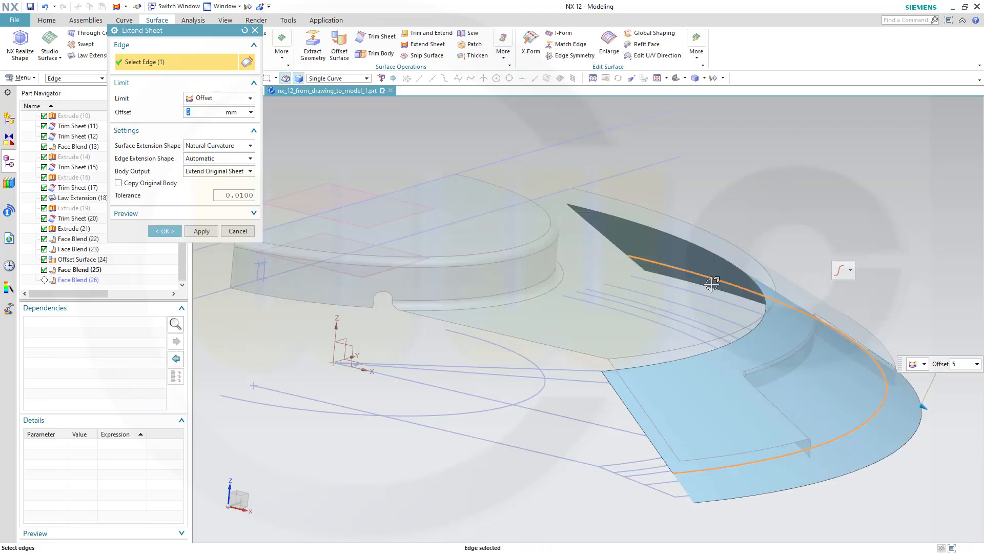
pyautogui.click(165, 232)
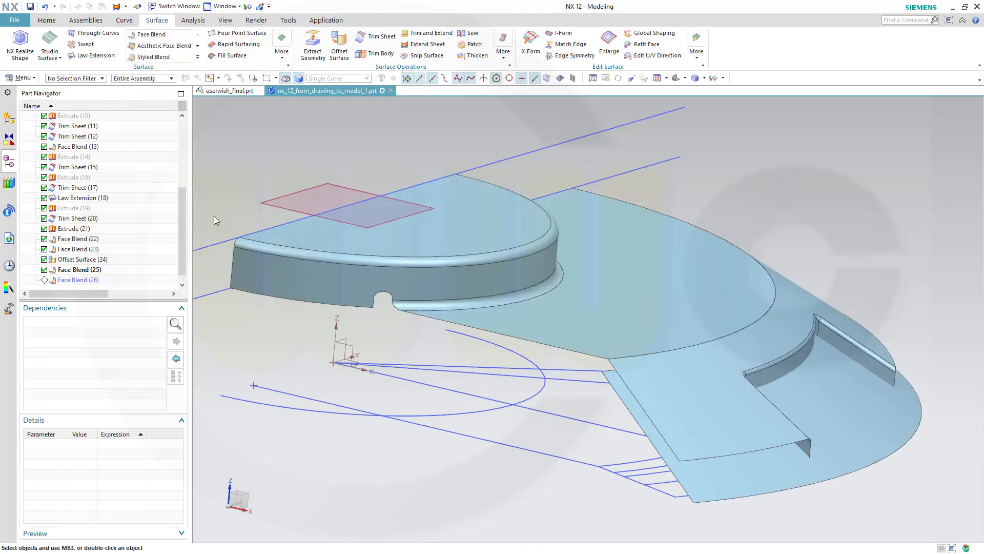
# - Roll the model history forward by making Face Blend (27) the current feature
pyautogui.scroll(-1, 180, 272)
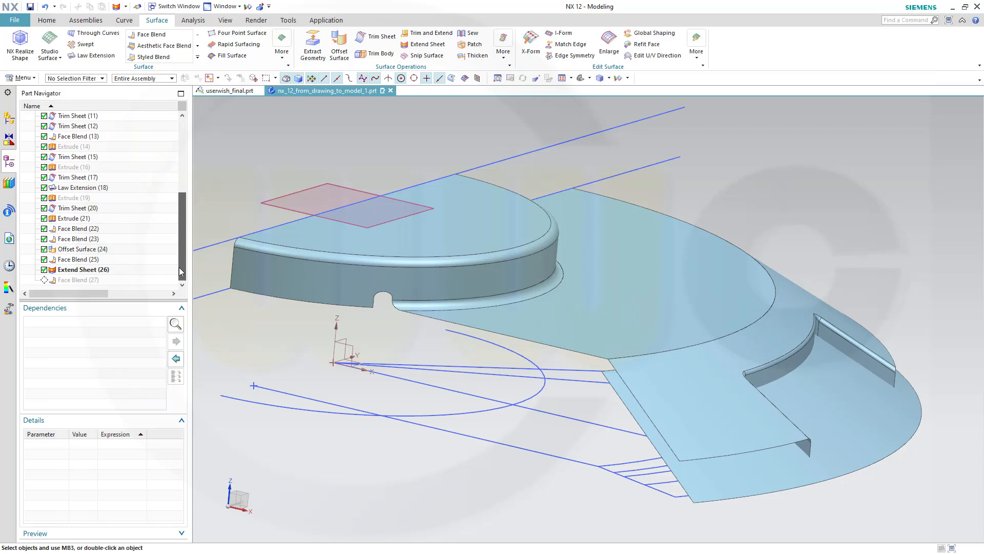
pyautogui.rightClick(88, 281)
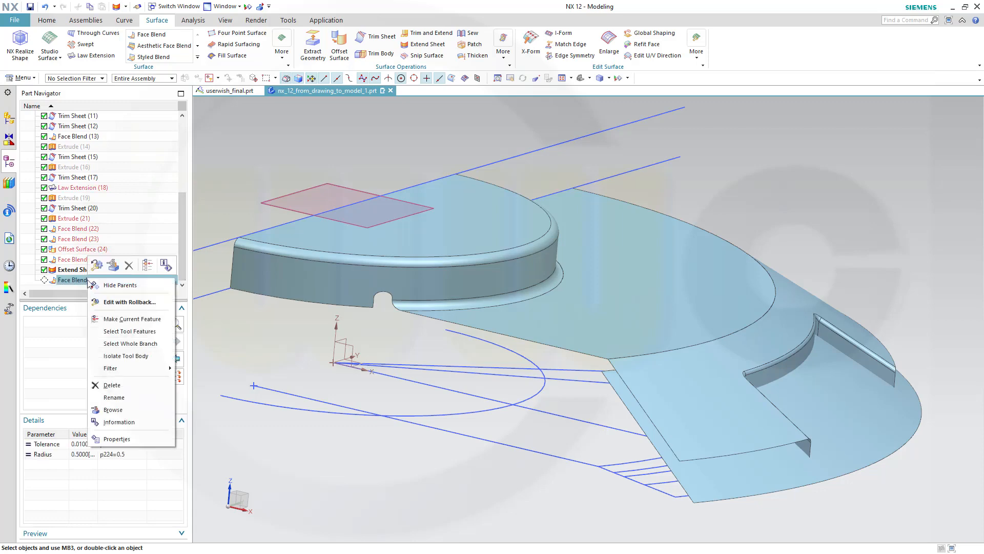
pyautogui.click(128, 319)
pyautogui.moveTo(831, 247)
pyautogui.mouseDown(button='middle')
pyautogui.moveTo(811, 232)
pyautogui.moveTo(729, 222)
pyautogui.moveTo(749, 239)
pyautogui.moveTo(801, 222)
pyautogui.moveTo(830, 241)
pyautogui.mouseUp(button='middle')
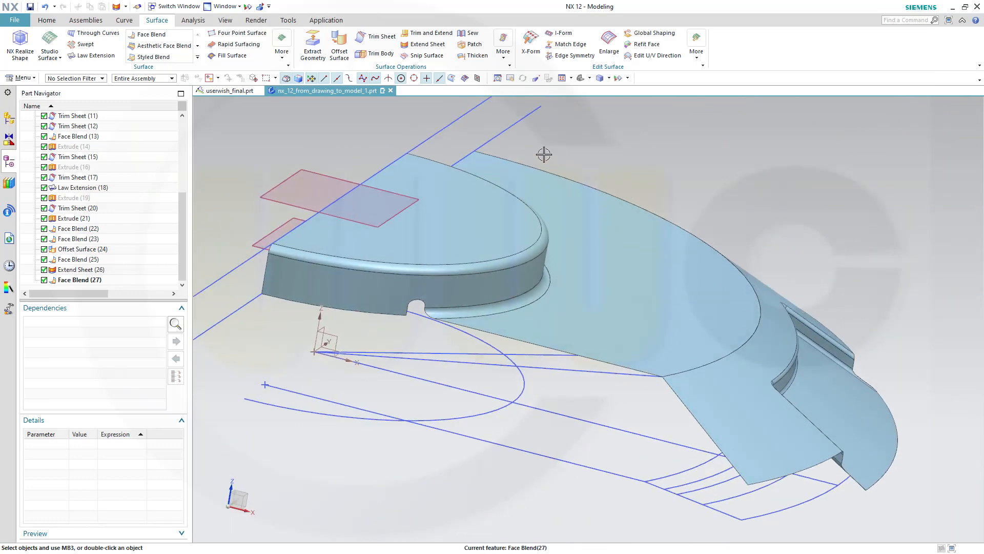
# - Show the hidden curved extruded sheet, Extrude (19), that passes through the outer rim of the part
pyautogui.click(627, 79)
pyautogui.click(639, 132)
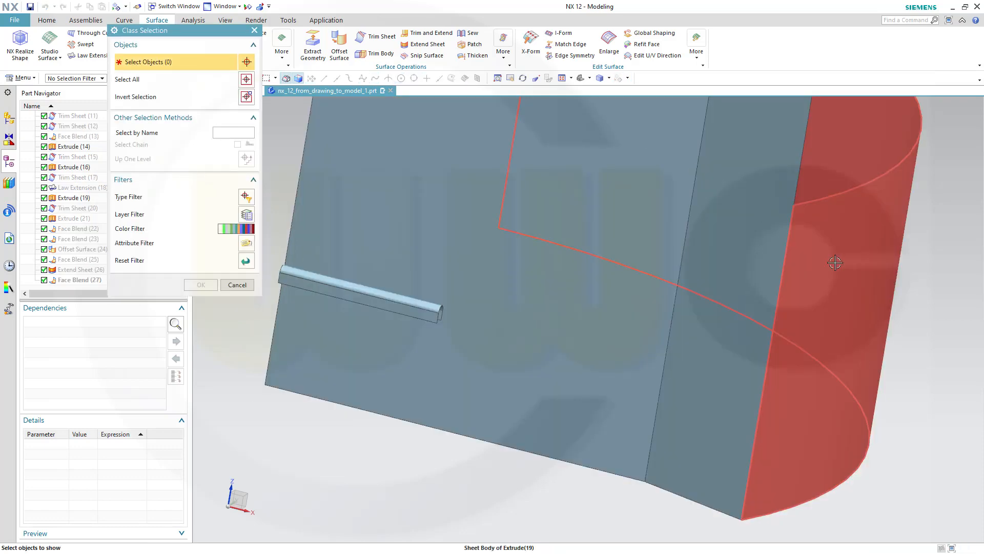
pyautogui.click(835, 262)
pyautogui.click(201, 285)
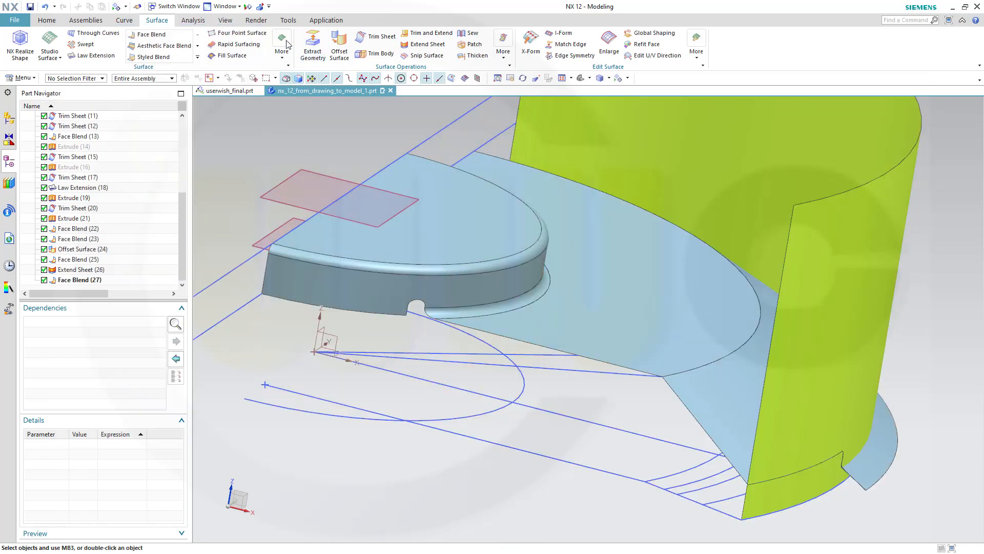
# - Trim the blended sloped outer sheet with the curved extruded sheet as boundary, using Trim Sheet with projection normal to face
pyautogui.click(373, 39)
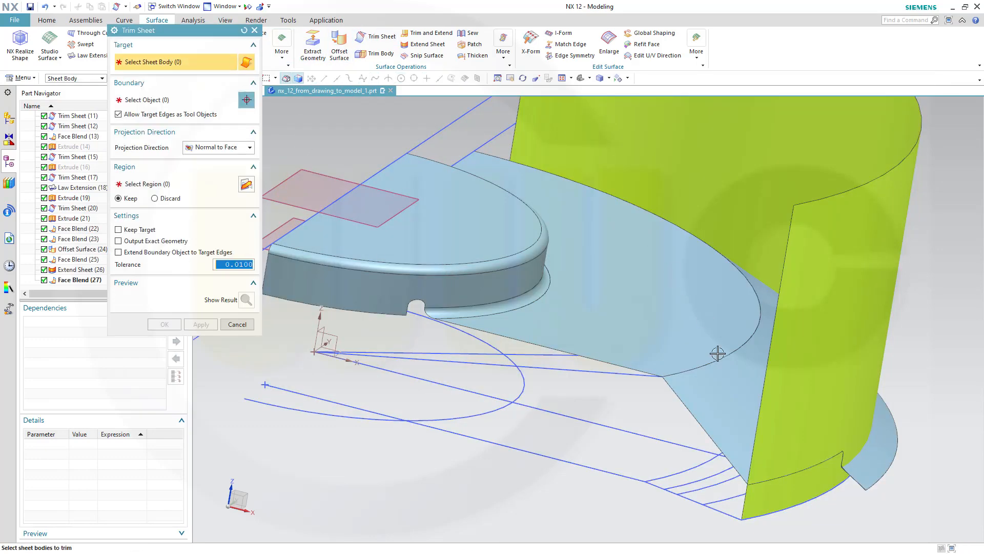
pyautogui.click(742, 398)
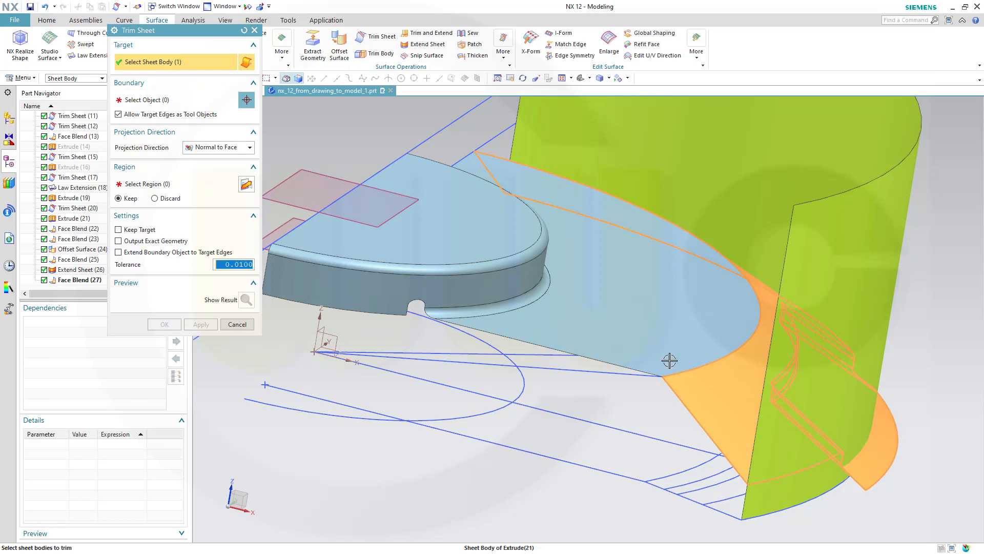
pyautogui.click(144, 100)
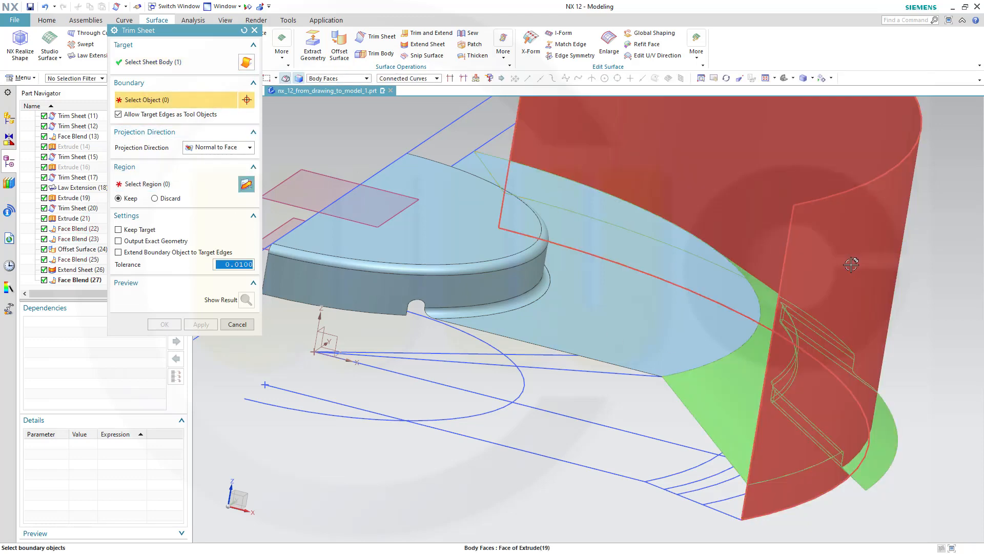
pyautogui.click(786, 260)
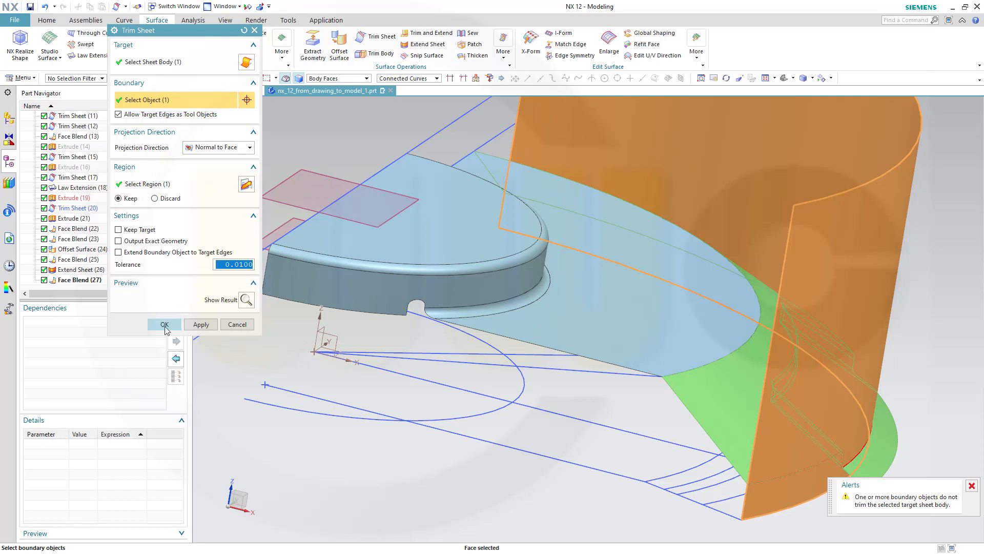
pyautogui.click(164, 325)
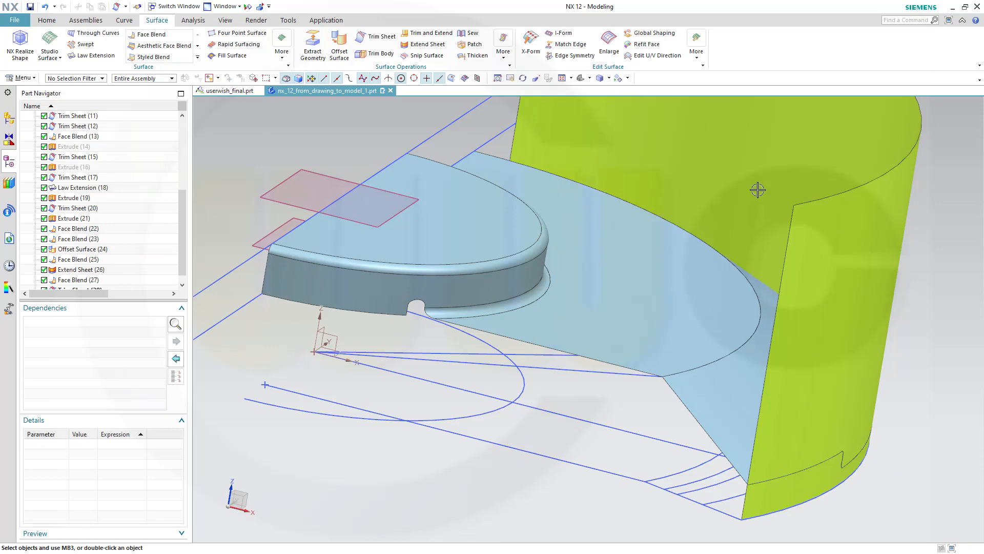
# - Hide the curved extruded boundary sheet and check the trimmed outer rim around the pocket
pyautogui.click(758, 189)
pyautogui.rightClick(758, 190)
pyautogui.click(773, 215)
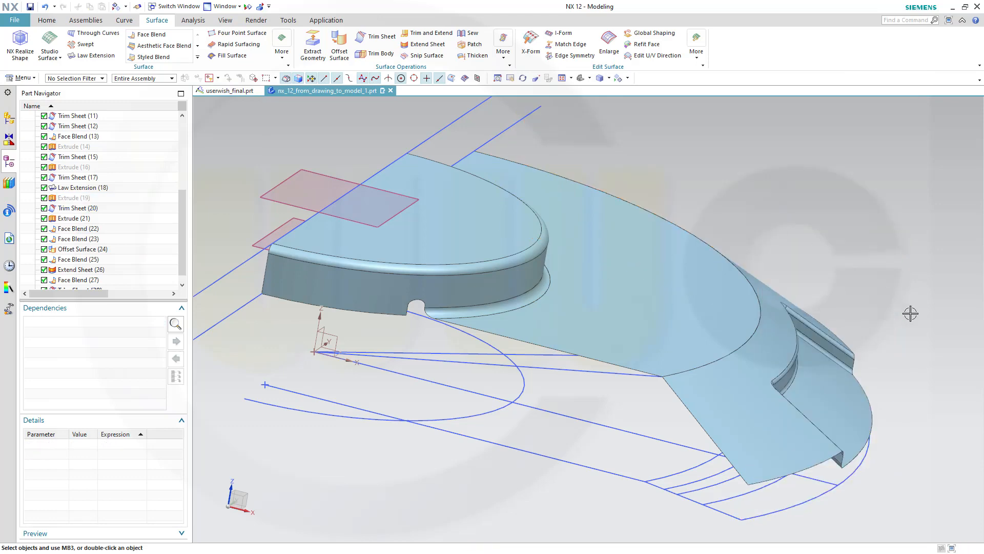
pyautogui.moveTo(910, 313); pyautogui.dragTo(931, 364, button='middle')
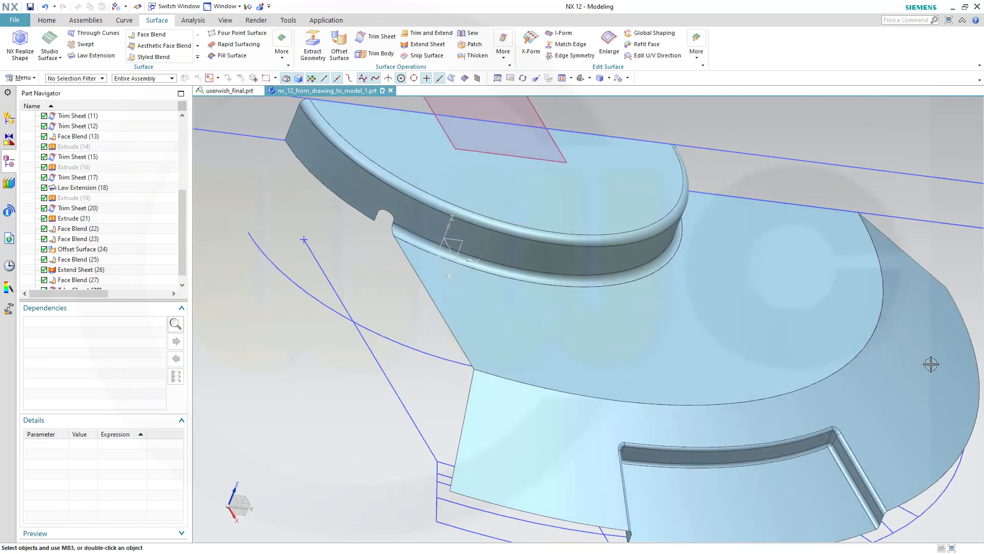
pyautogui.scroll(-5, 923, 367)
pyautogui.moveTo(916, 366); pyautogui.dragTo(757, 352, button='middle')
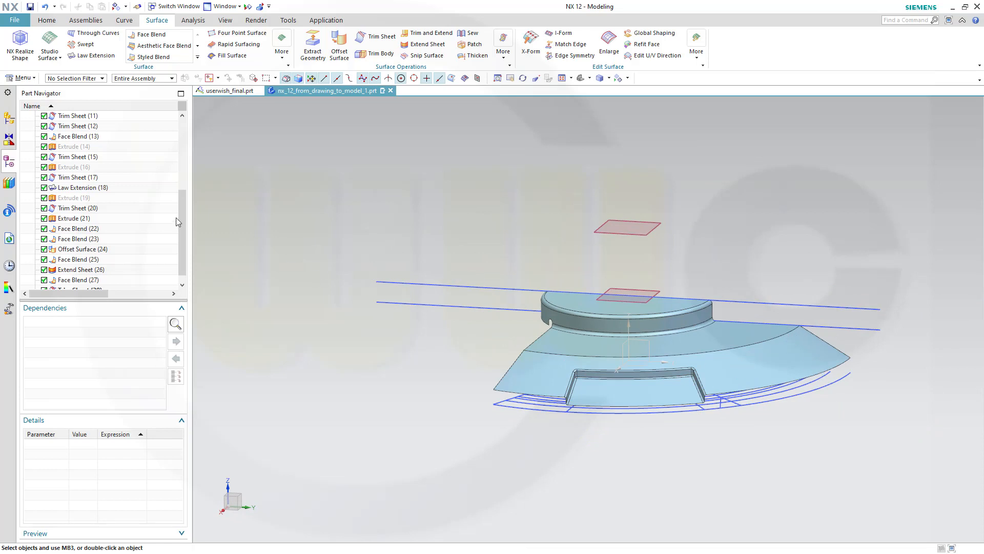
# - Switch to the userwish_final drawing and examine the R54 arc and nearby radii in the main view
pyautogui.click(214, 91)
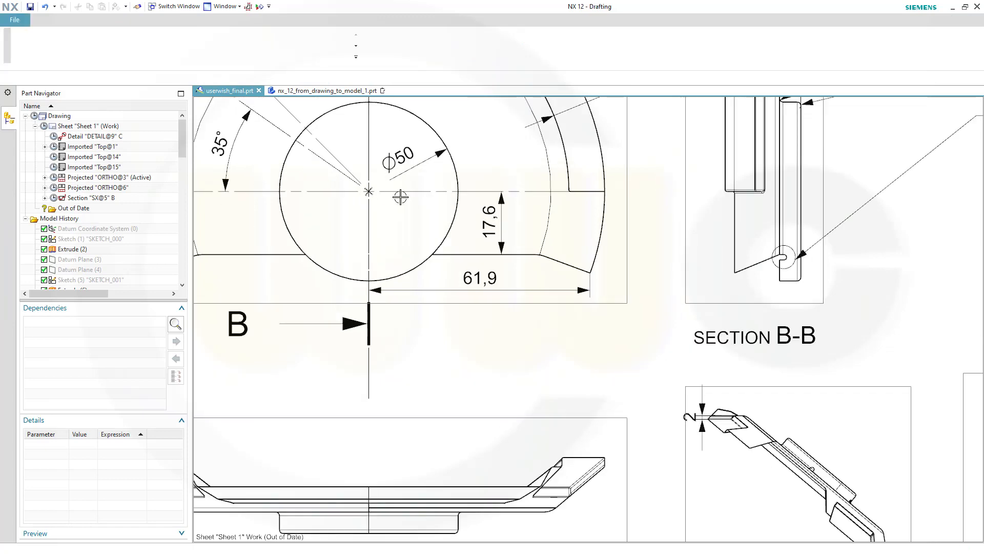
pyautogui.scroll(-4, 402, 197)
pyautogui.moveTo(447, 235)
pyautogui.keyDown('shift'); pyautogui.mouseDown(button='middle')
pyautogui.moveTo(450, 299)
pyautogui.moveTo(482, 391)
pyautogui.mouseUp(button='middle'); pyautogui.keyUp('shift')
pyautogui.scroll(2, 454, 308)
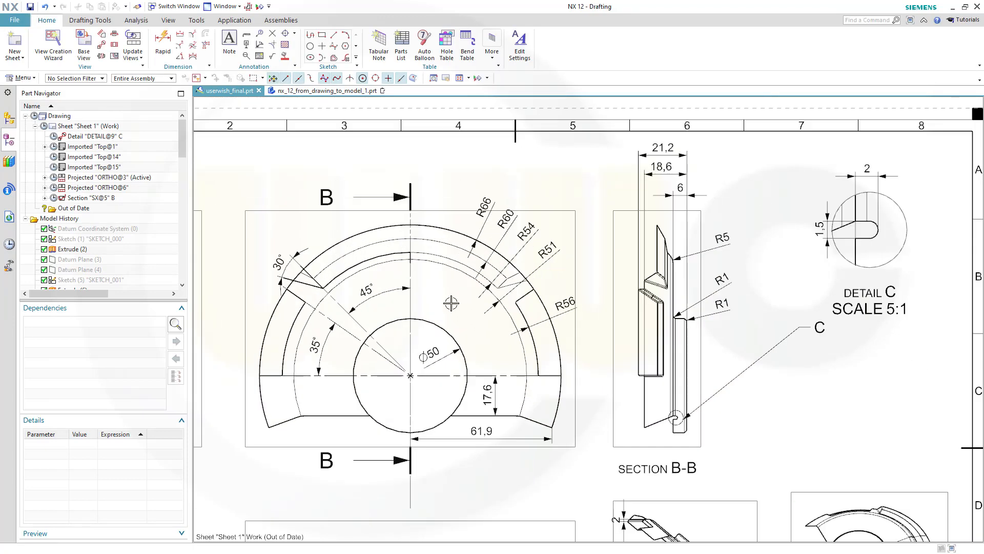
pyautogui.scroll(3, 451, 303)
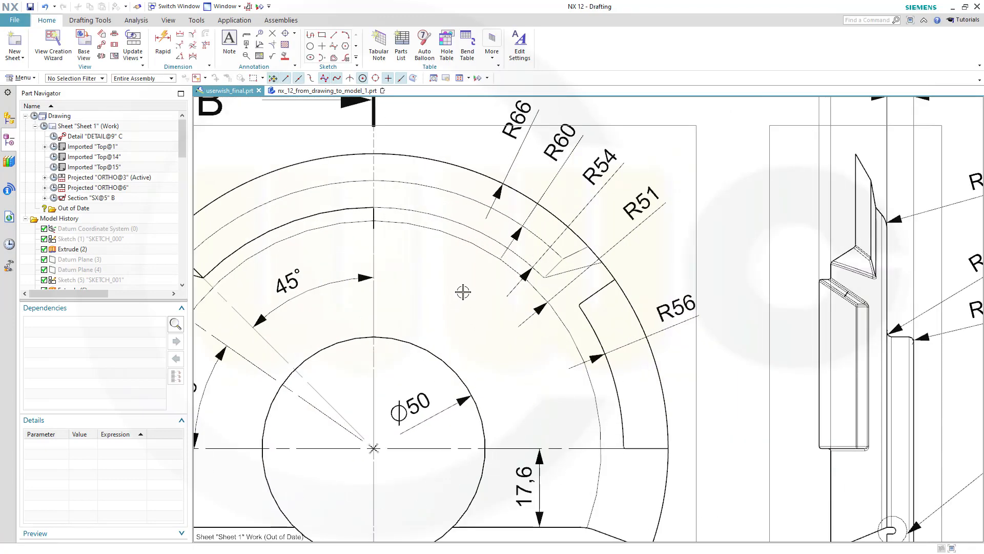
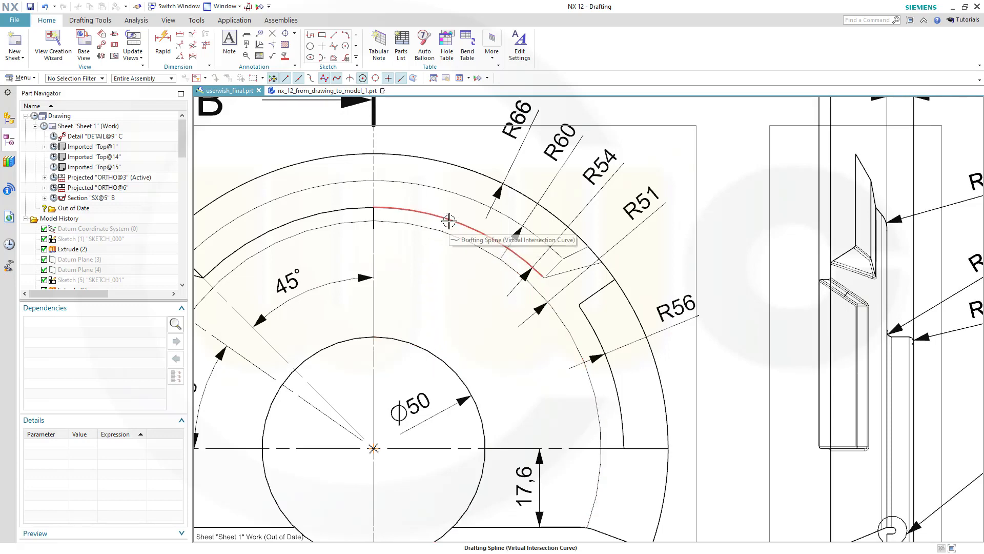
# - Return to the nx_12_from_drawing_to_model_1 part and begin an Extrude with value limits from -39 to 39 mm
pyautogui.click(322, 92)
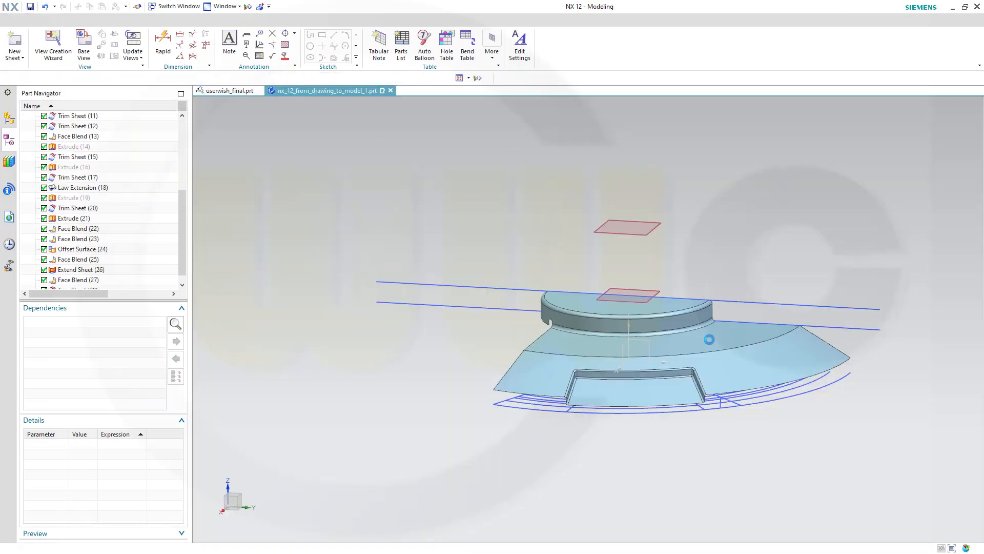
pyautogui.moveTo(709, 341); pyautogui.dragTo(668, 252, button='middle')
pyautogui.keyDown('shift'); pyautogui.moveTo(601, 180); pyautogui.dragTo(472, 217, button='middle'); pyautogui.keyUp('shift')
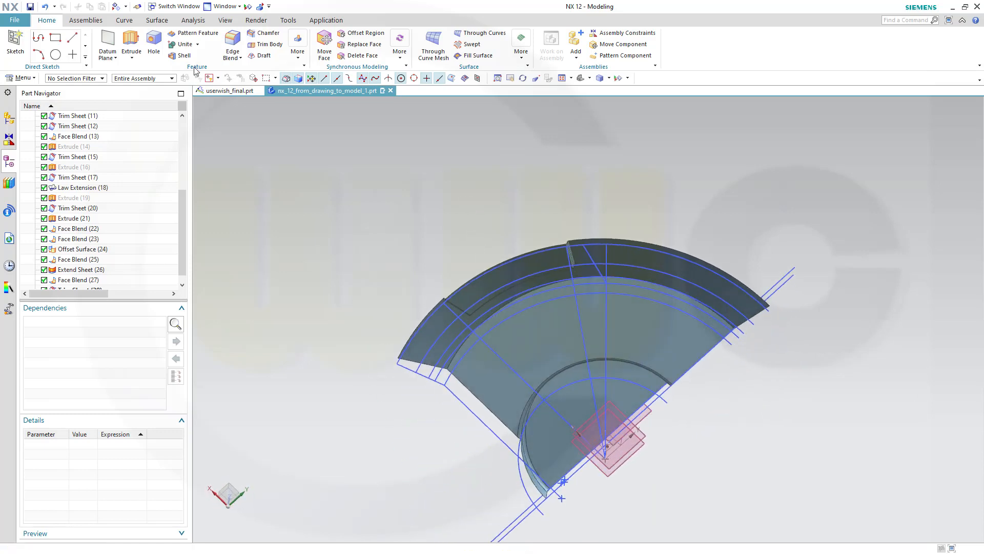
pyautogui.click(131, 44)
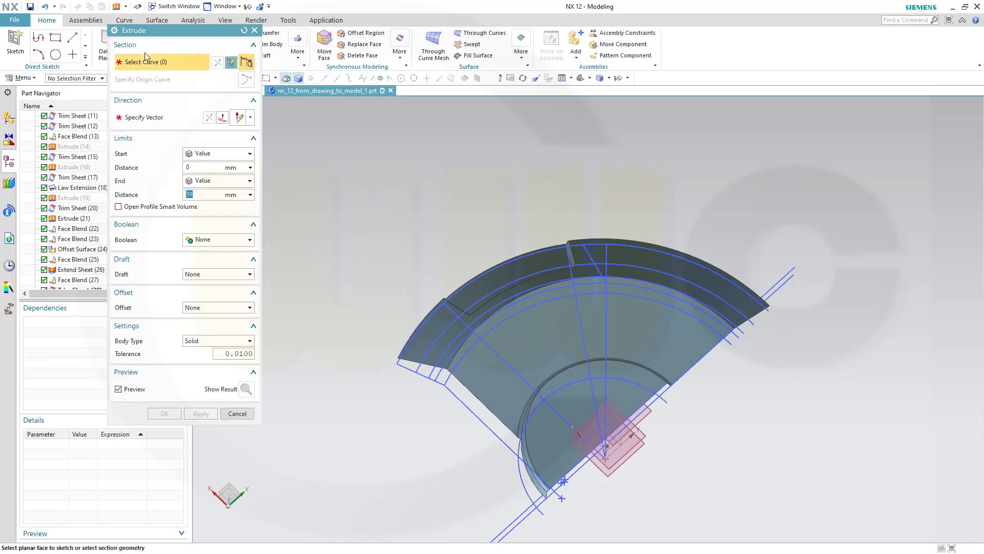
pyautogui.click(247, 185)
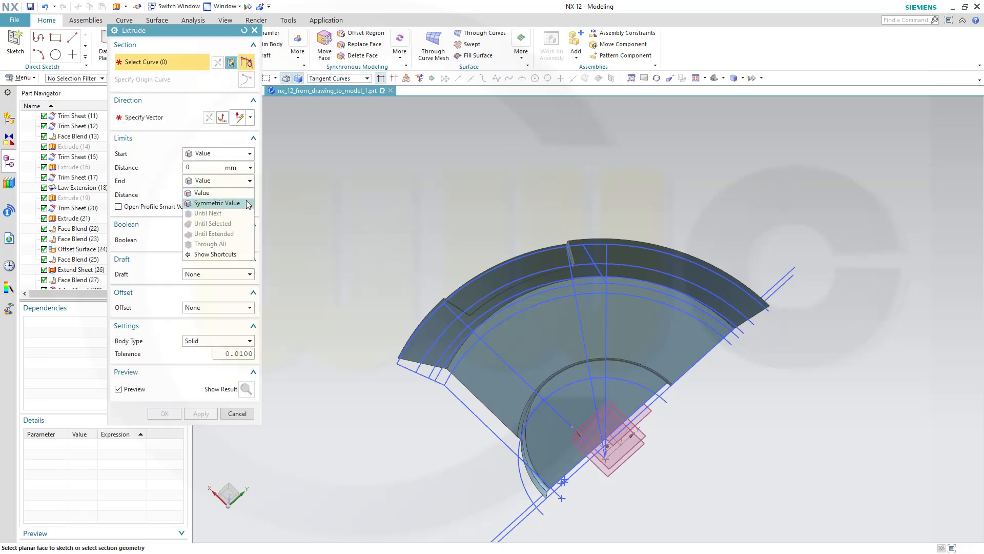
pyautogui.click(225, 203)
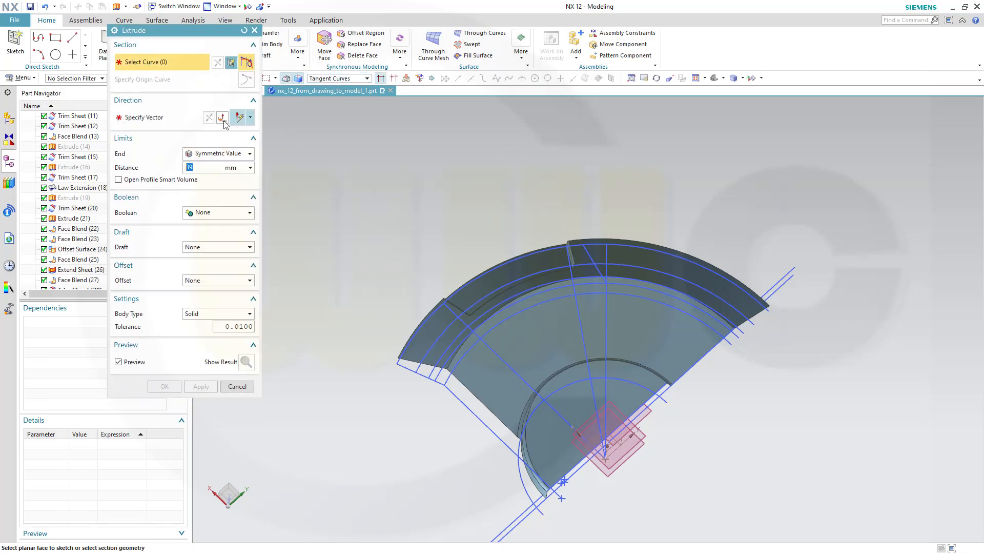
pyautogui.click(249, 154)
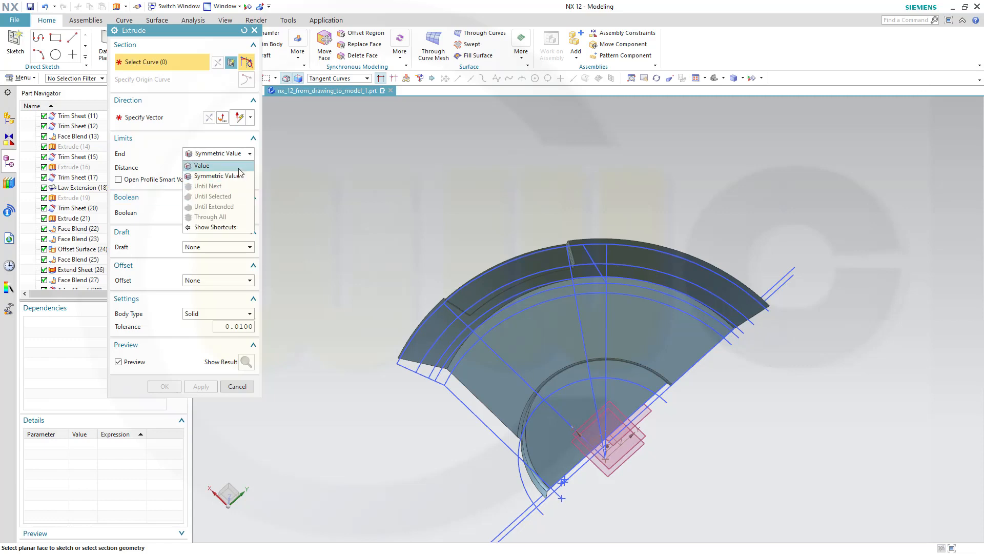
pyautogui.click(240, 172)
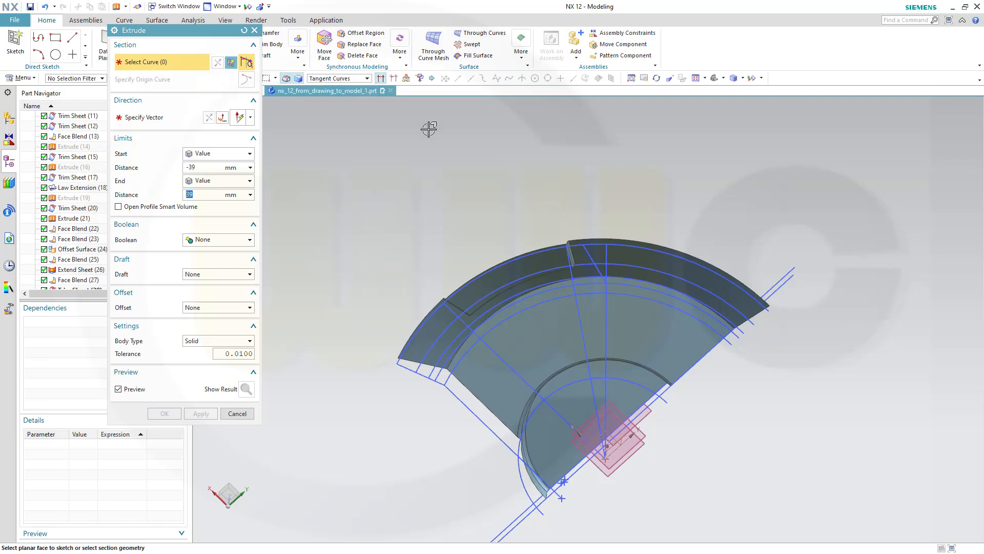
# - Select the short 30° sketch line and the arc adjoining its inner end as the extrude section
pyautogui.scroll(2, 563, 199)
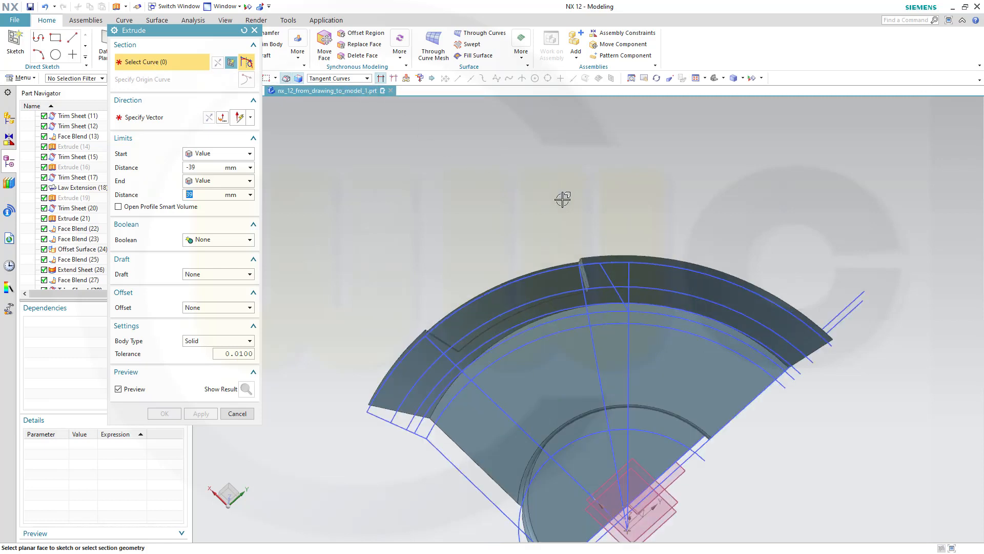
pyautogui.click(609, 280)
pyautogui.scroll(3, 622, 302)
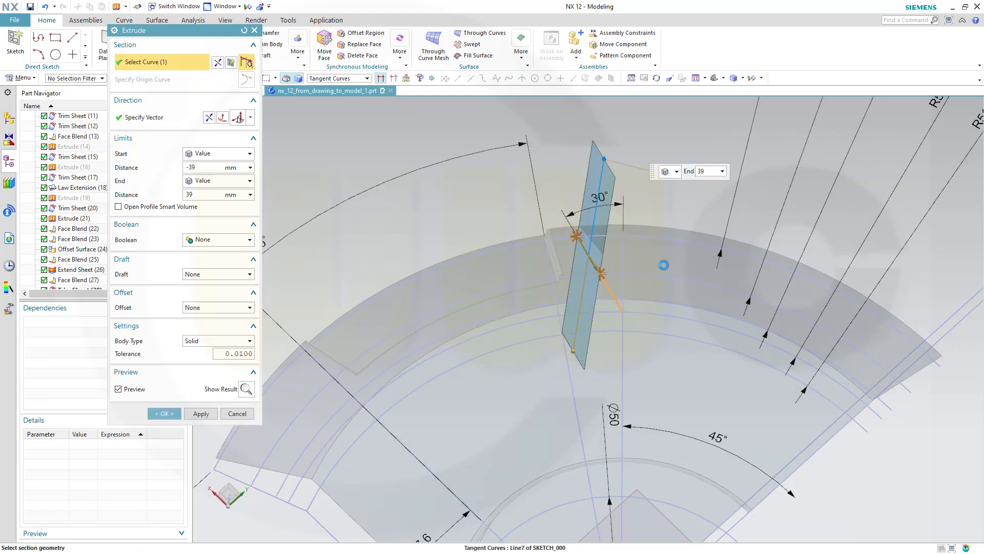
pyautogui.scroll(2, 640, 332)
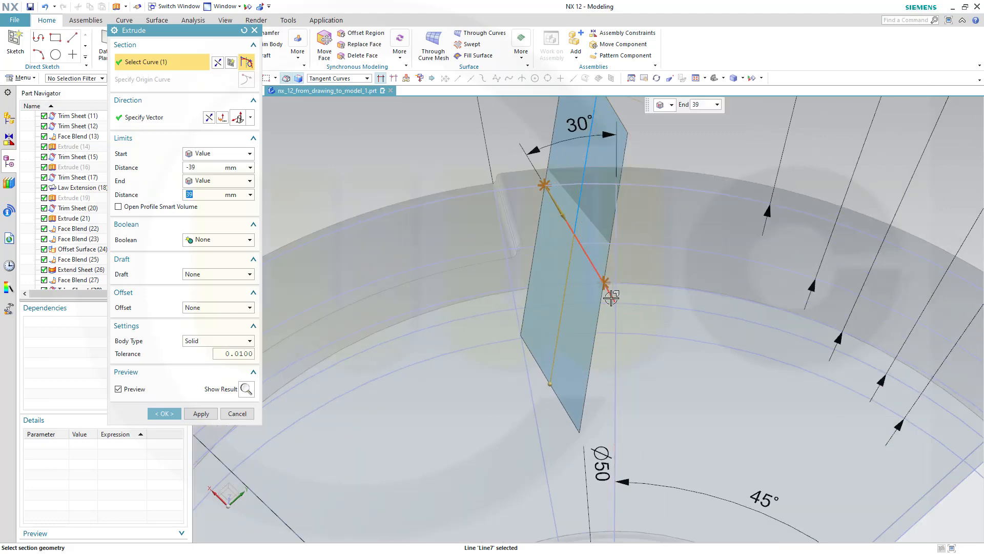
pyautogui.scroll(-2, 627, 333)
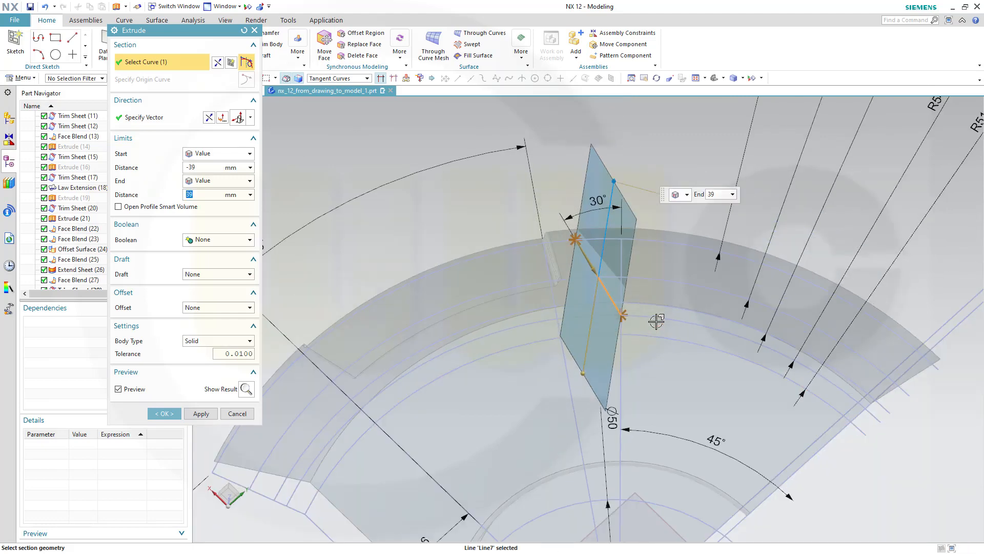
pyautogui.click(657, 319)
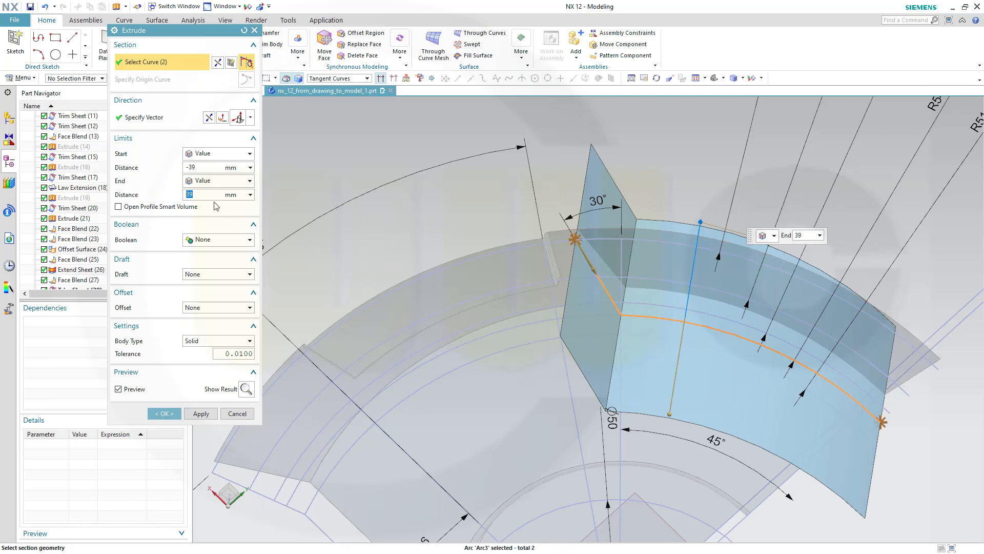
# - Set the extrude's end limit to Until Selected, choose the uppermost datum plane as the limit, and create the sheet
pyautogui.click(246, 181)
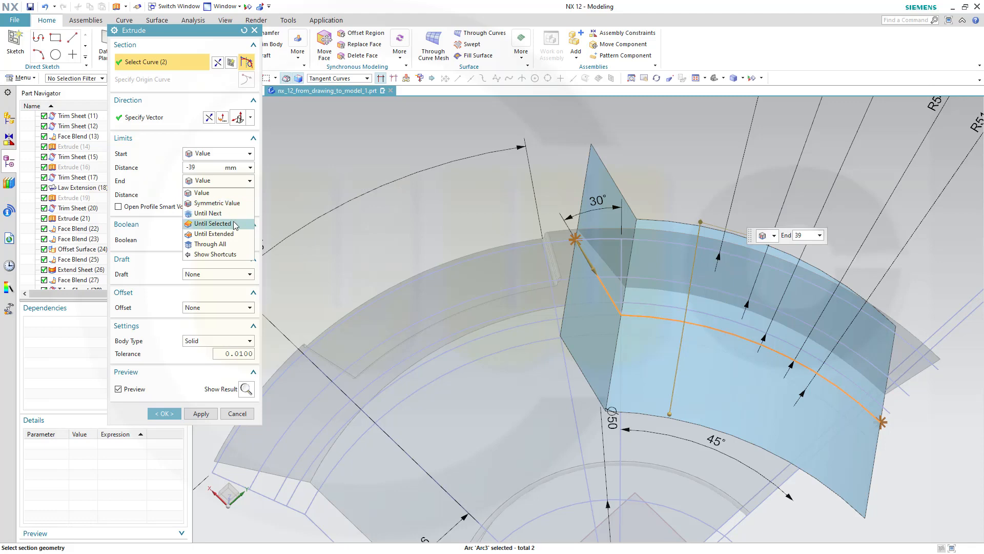
pyautogui.click(216, 229)
pyautogui.moveTo(488, 323); pyautogui.dragTo(343, 425, button='middle')
pyautogui.click(285, 453)
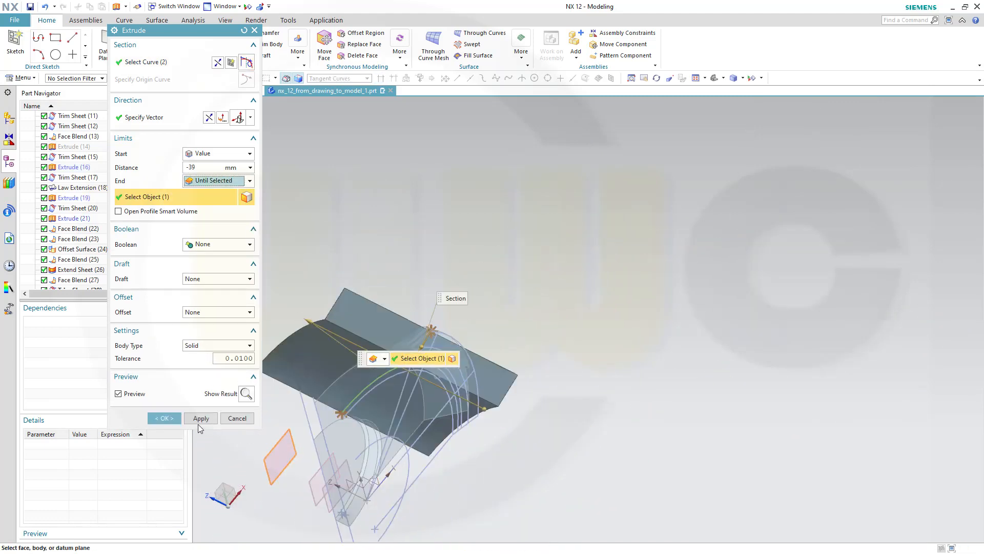
pyautogui.click(162, 416)
# - Trim the sloped outer sheet with the two faces of the newly extruded sheet, keeping the region with the recessed pocket
pyautogui.moveTo(507, 334); pyautogui.dragTo(396, 365, button='middle')
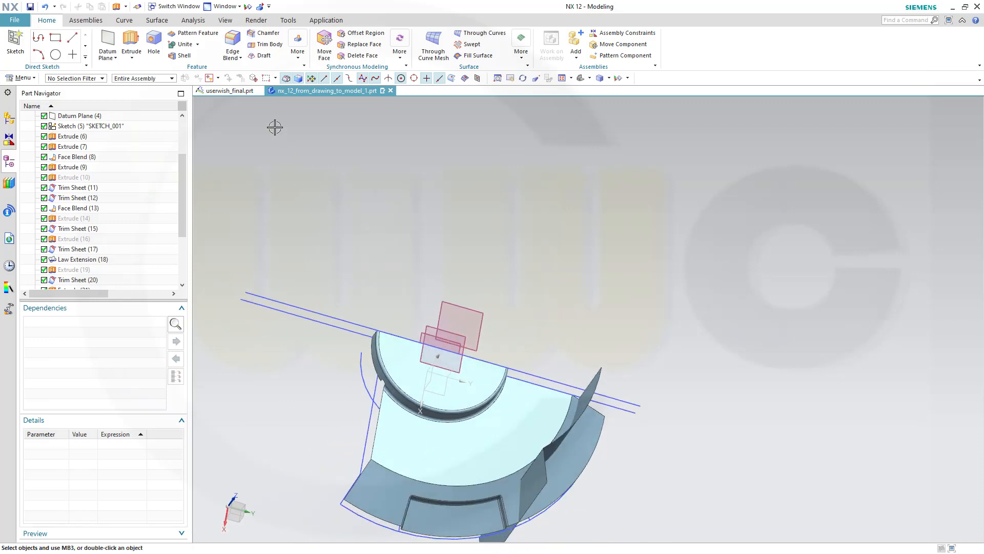
pyautogui.click(164, 22)
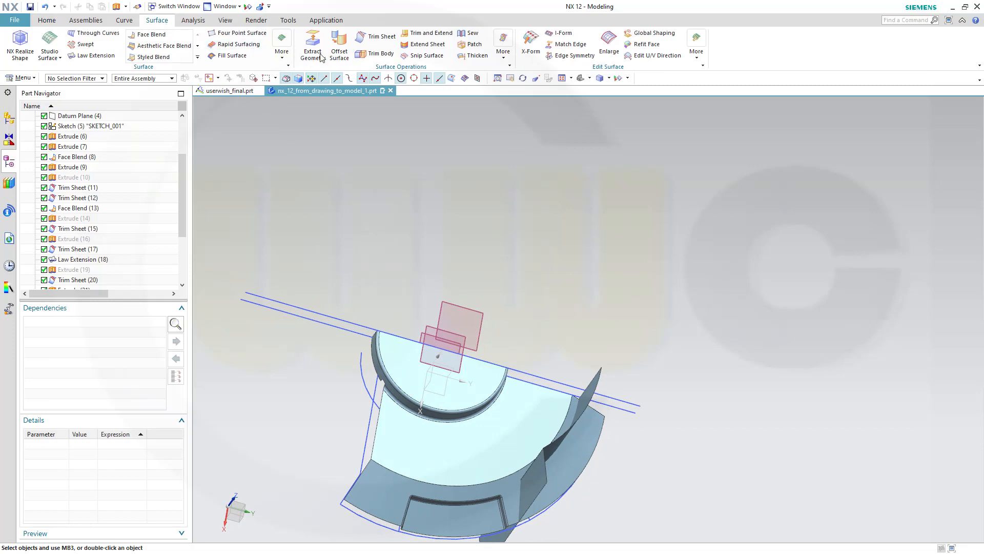
pyautogui.click(388, 37)
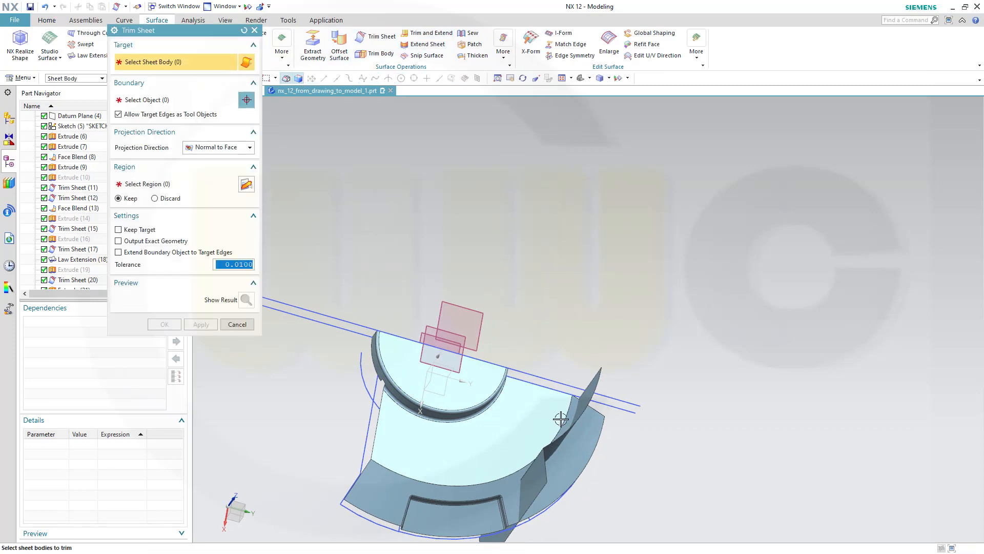
pyautogui.click(515, 487)
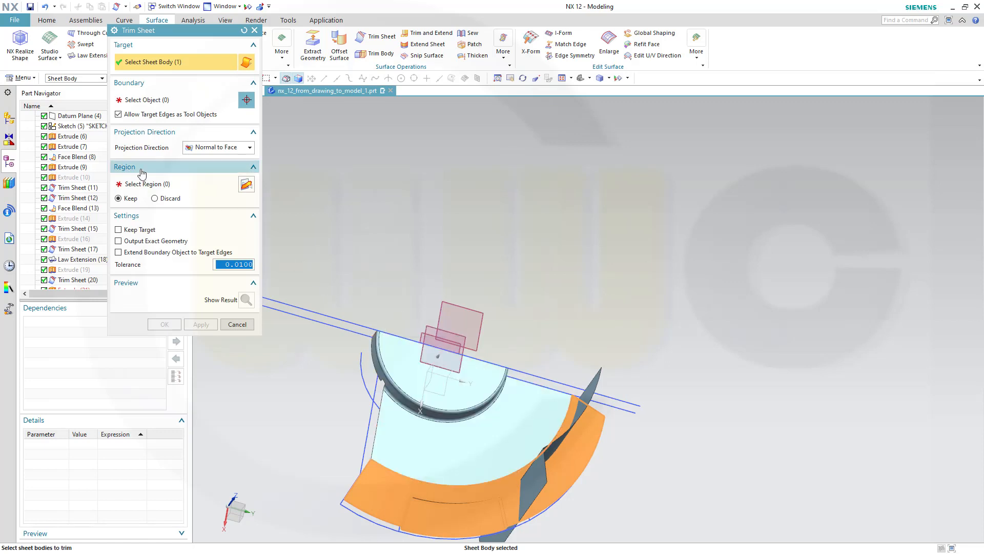
pyautogui.click(159, 101)
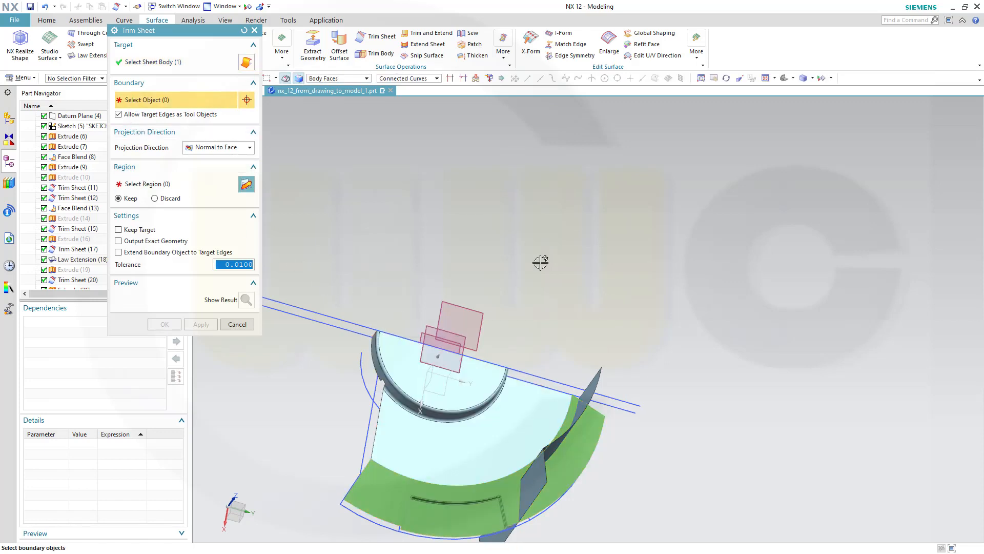
pyautogui.moveTo(673, 459); pyautogui.dragTo(621, 409, button='middle')
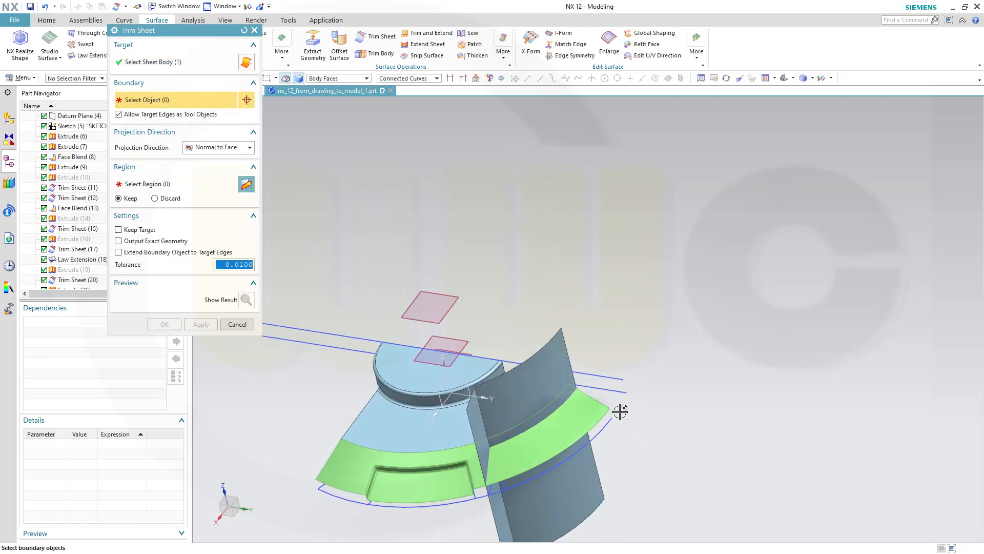
pyautogui.click(537, 373)
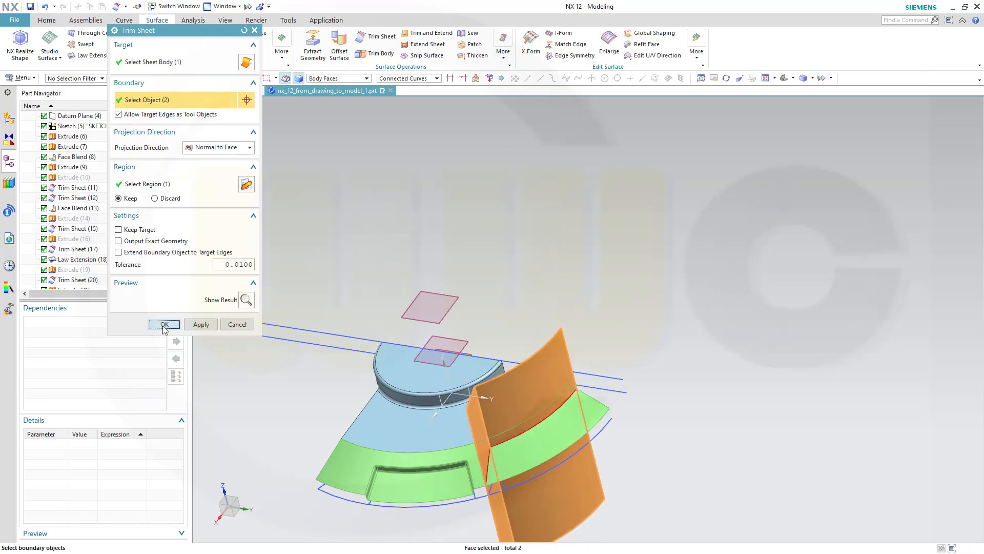
pyautogui.click(164, 325)
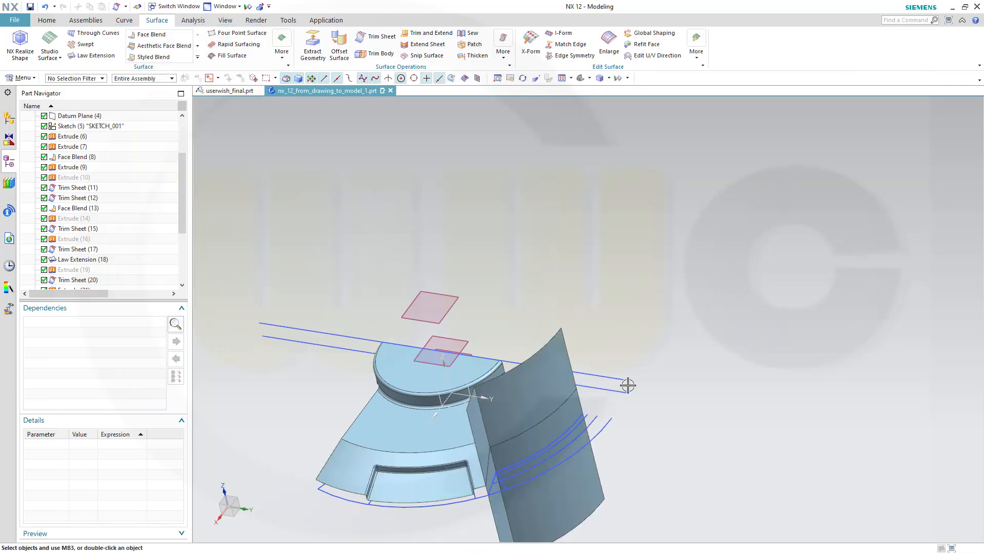
pyautogui.moveTo(628, 385); pyautogui.dragTo(659, 403, button='middle')
pyautogui.rightClick(559, 407)
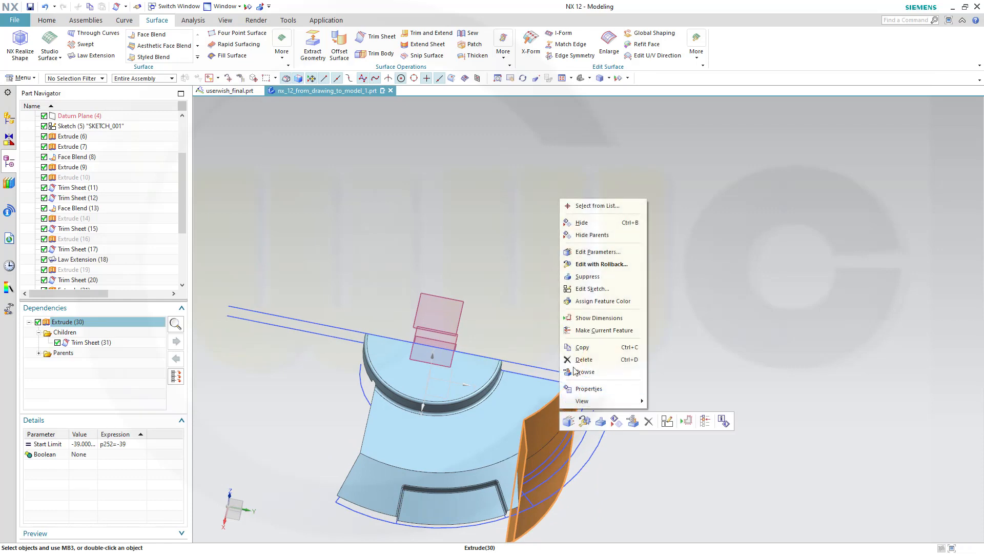
pyautogui.moveTo(714, 339); pyautogui.dragTo(667, 320, button='middle')
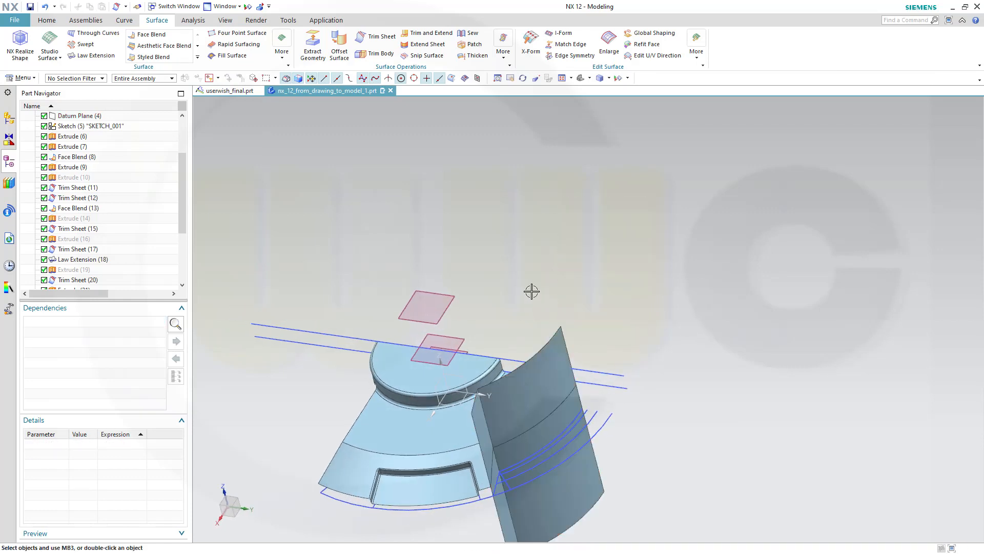
pyautogui.moveTo(519, 279); pyautogui.dragTo(523, 278, button='middle')
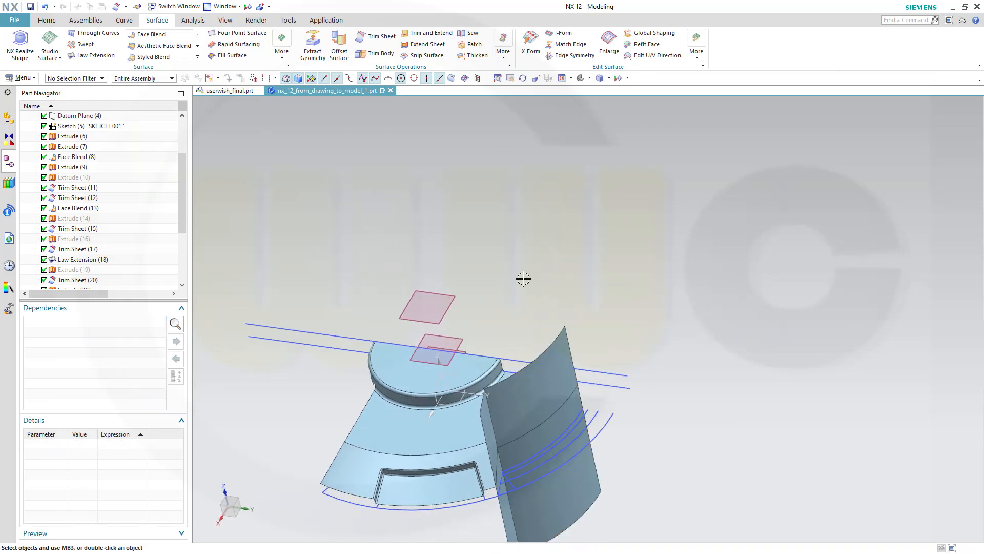
# - Switch to the userwish_final drawing and examine the 10° and 30° slope angles in the side view
pyautogui.click(233, 92)
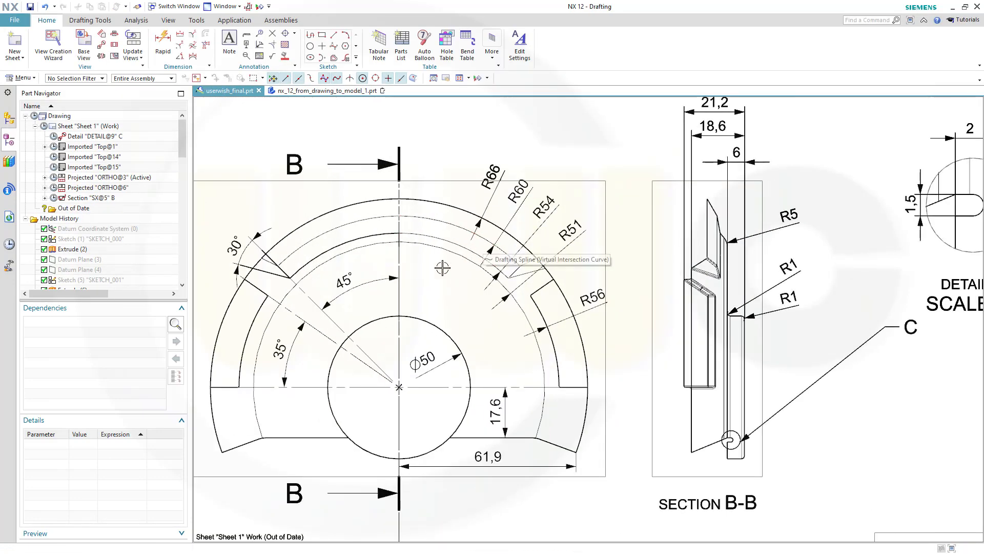
pyautogui.scroll(-2, 420, 290)
pyautogui.scroll(-2, 343, 336)
pyautogui.scroll(2, 248, 289)
pyautogui.scroll(3, 249, 288)
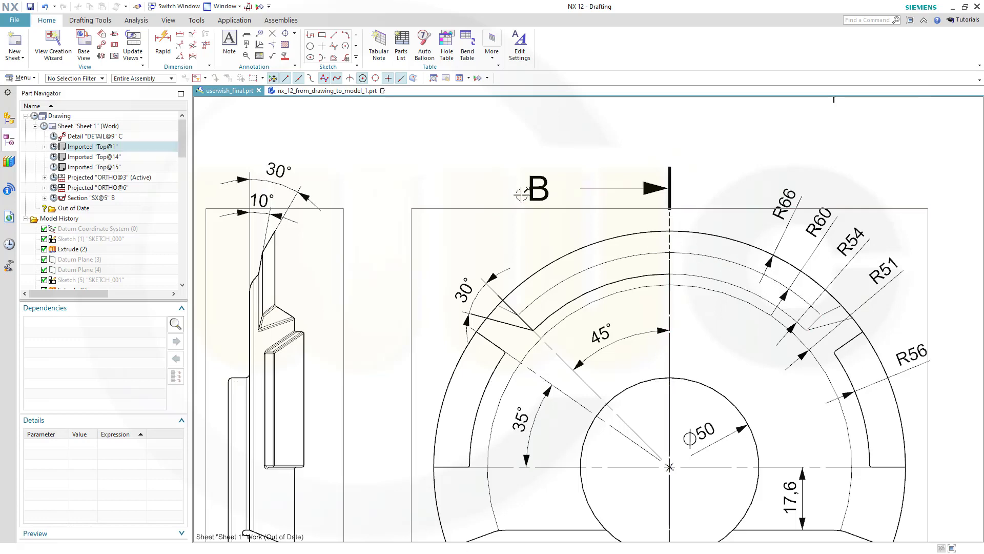
# - Return to the nx_12_from_drawing_to_model_1 part and start a face-type Law Extension from the arc edge of the trimmed sheet
pyautogui.click(327, 90)
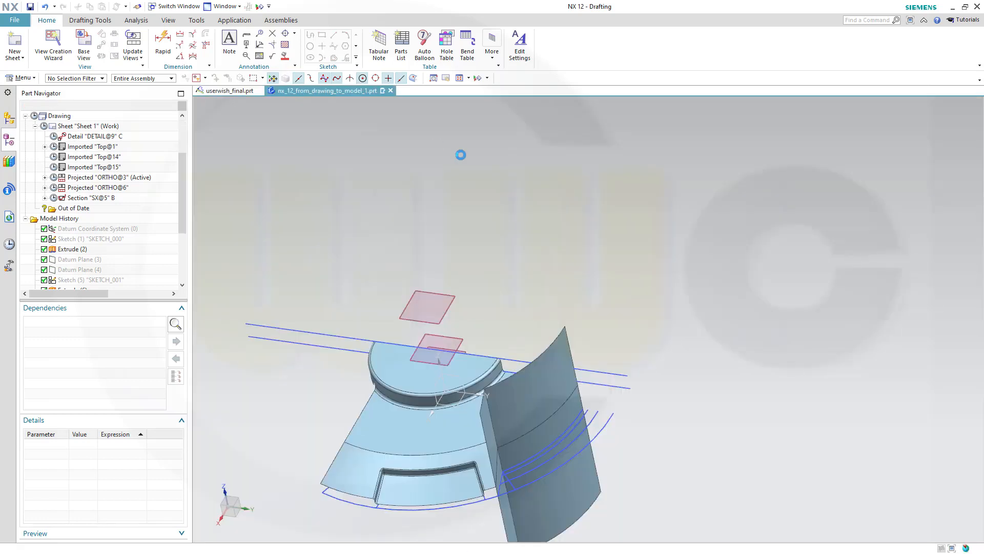
pyautogui.moveTo(562, 287)
pyautogui.mouseDown(button='middle')
pyautogui.moveTo(578, 308)
pyautogui.moveTo(554, 277)
pyautogui.mouseUp(button='middle')
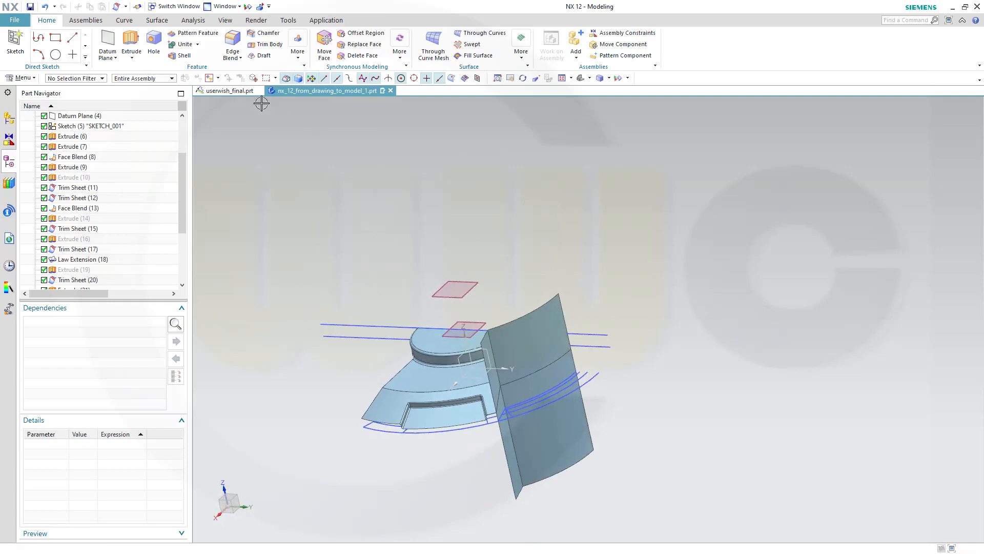
pyautogui.click(156, 22)
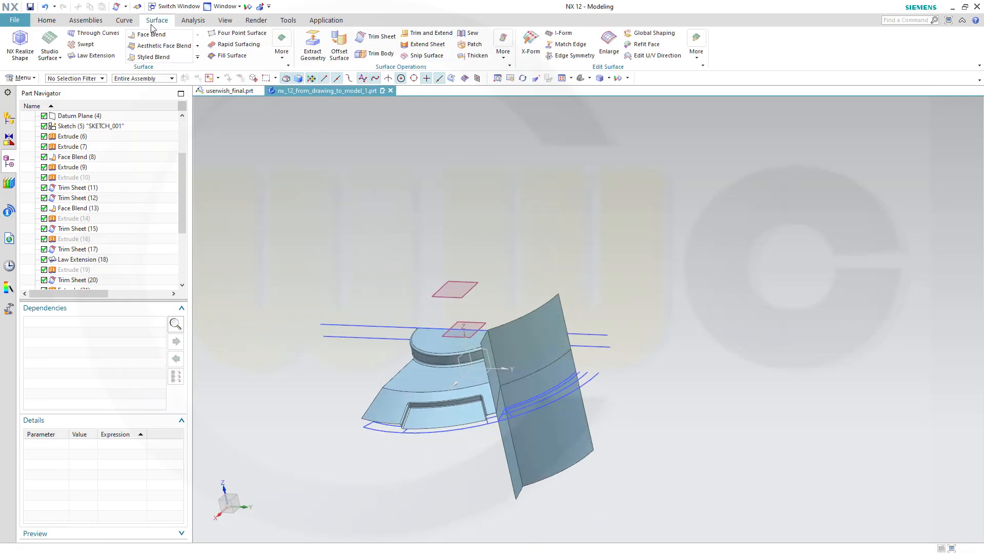
pyautogui.click(85, 56)
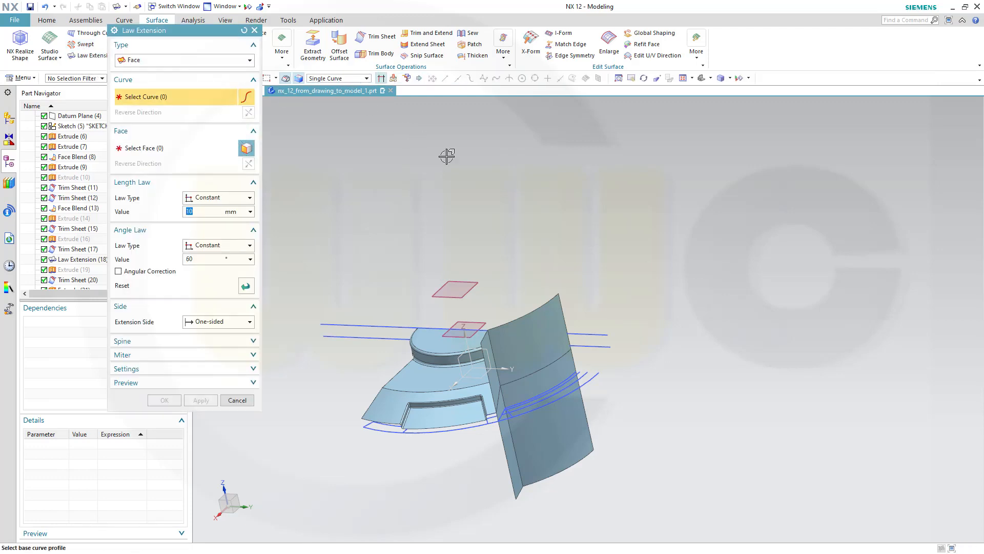
pyautogui.click(551, 367)
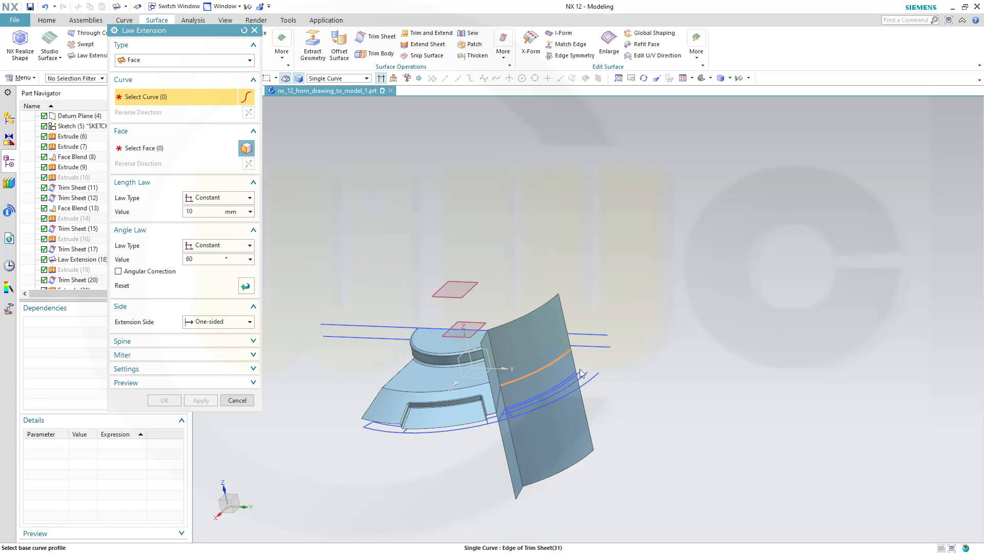
# - Set the curved edge across the tall upright sheet as the Law Extension base curve and the sheet's curved face as the reference face
pyautogui.click(158, 149)
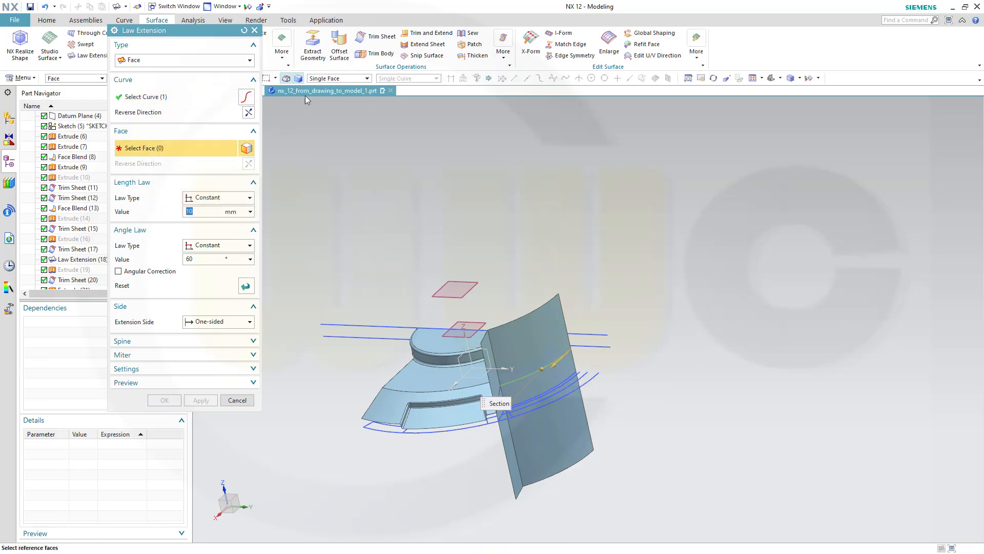
pyautogui.click(547, 329)
pyautogui.moveTo(547, 232); pyautogui.dragTo(584, 211, button='middle')
pyautogui.scroll(2, 420, 307)
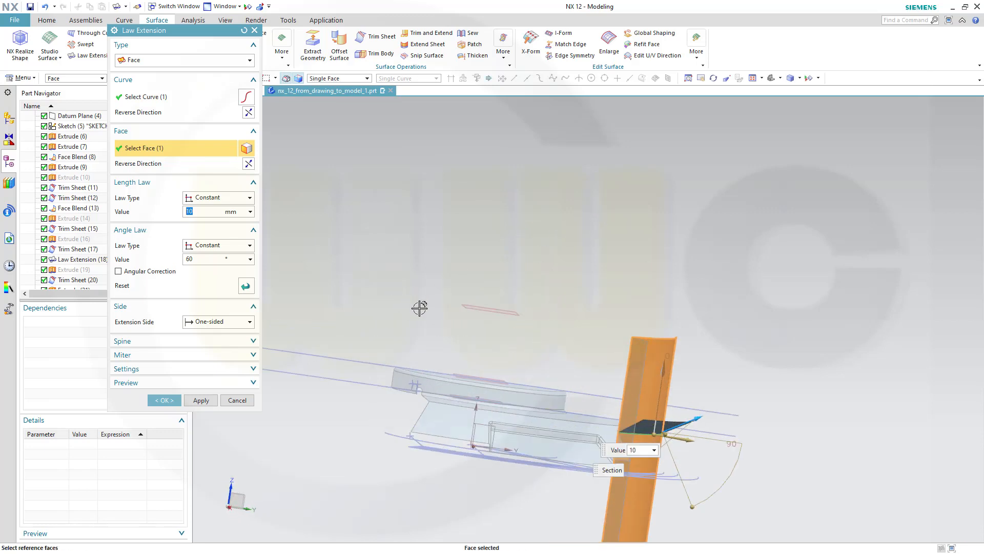
# - Try Law Extension angle values of 80° and 10° to compare the extension's direction against the upright sheet
pyautogui.click(182, 258)
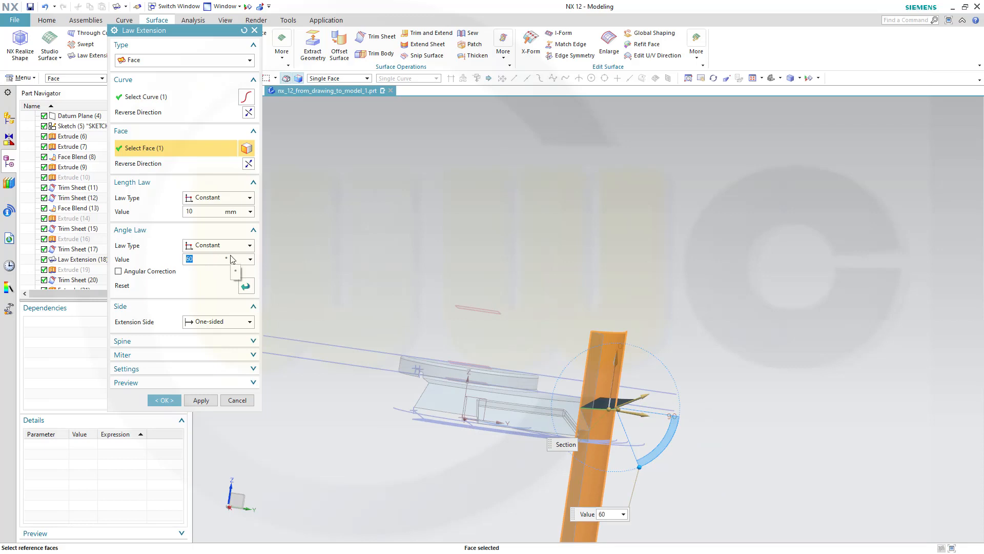
pyautogui.press('Tab')
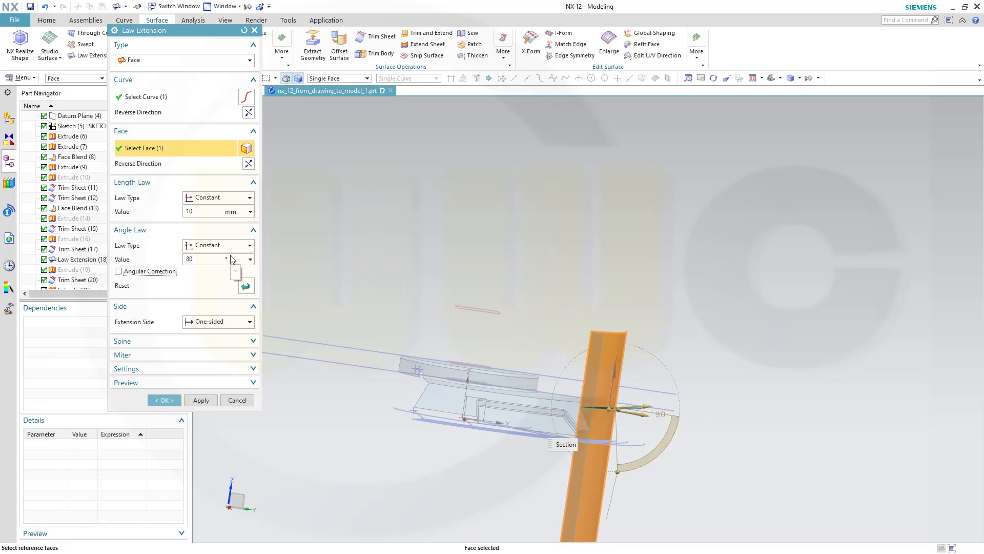
pyautogui.click(203, 260)
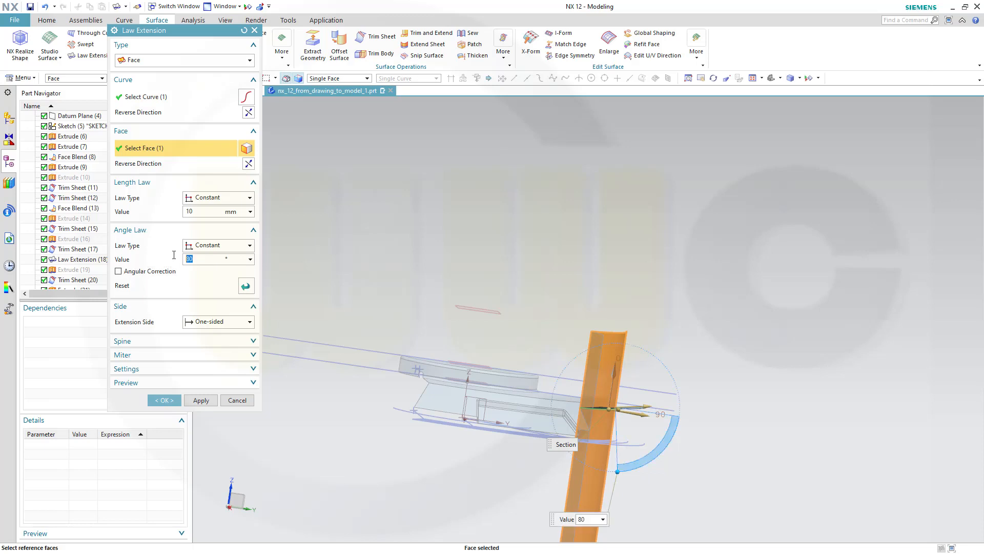
pyautogui.write('10')
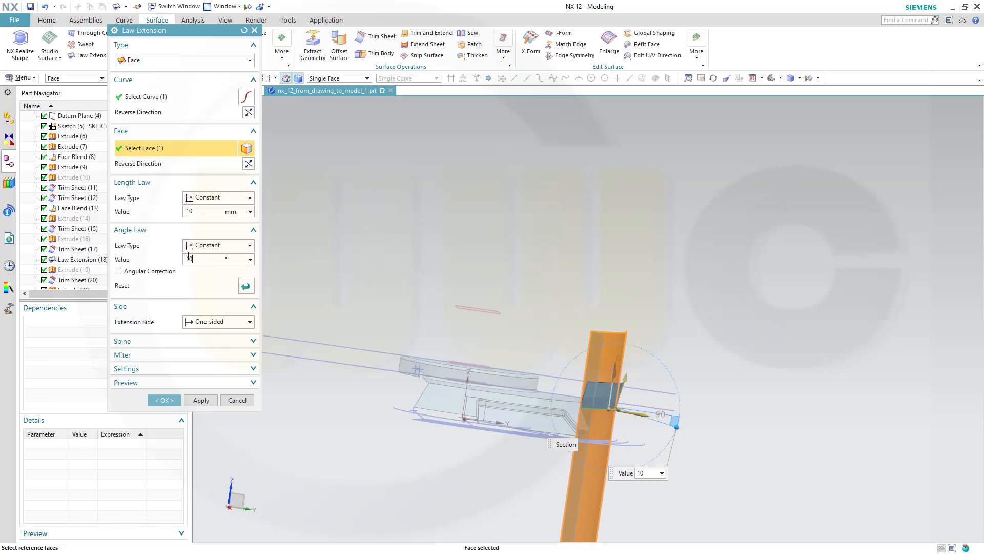
pyautogui.press('Tab')
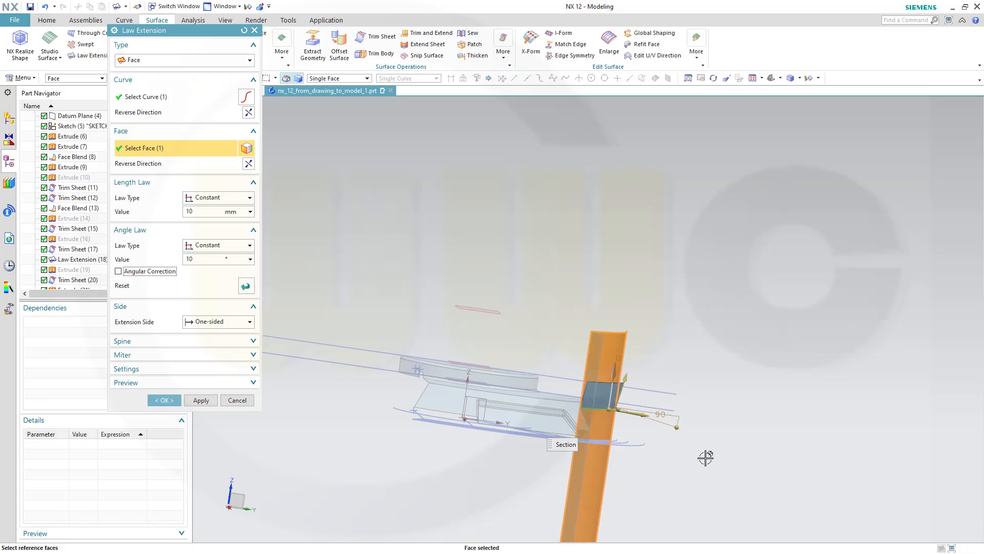
pyautogui.moveTo(696, 480); pyautogui.dragTo(683, 506, button='middle')
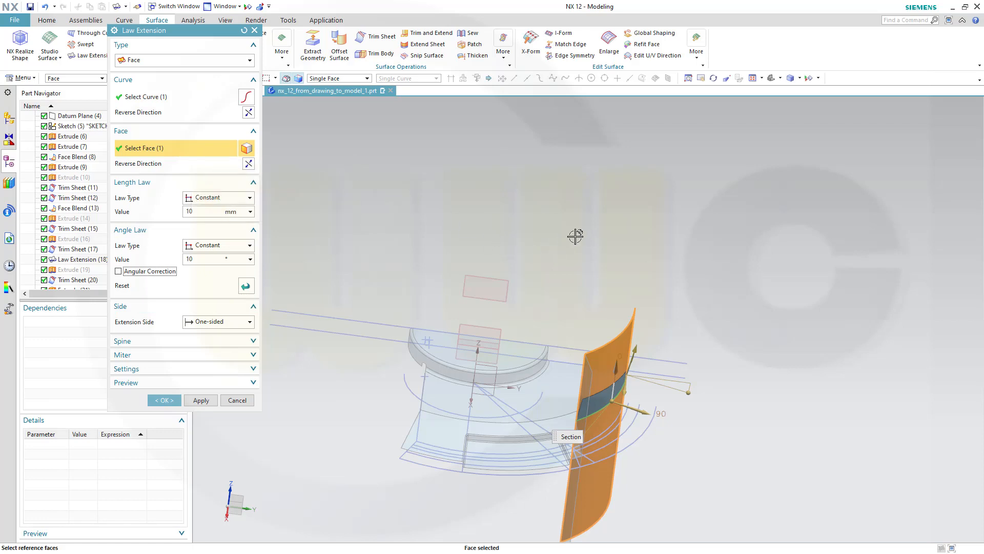
pyautogui.moveTo(678, 270); pyautogui.dragTo(681, 252, button='middle')
pyautogui.scroll(2, 593, 409)
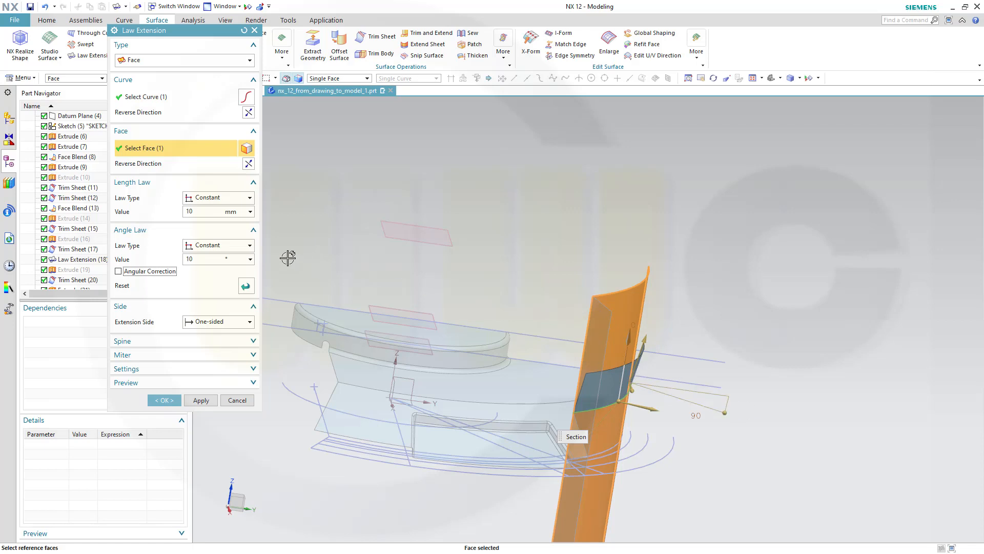
# - Set the Law Extension angle to 100° and its length to 15 mm, and create the surface
pyautogui.doubleClick(204, 260)
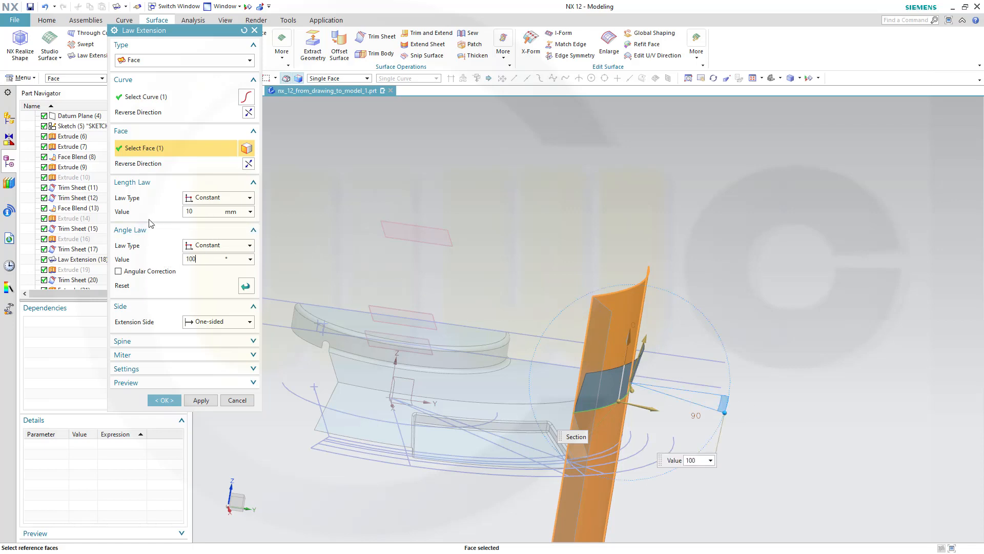
pyautogui.write('100')
pyautogui.press('Tab')
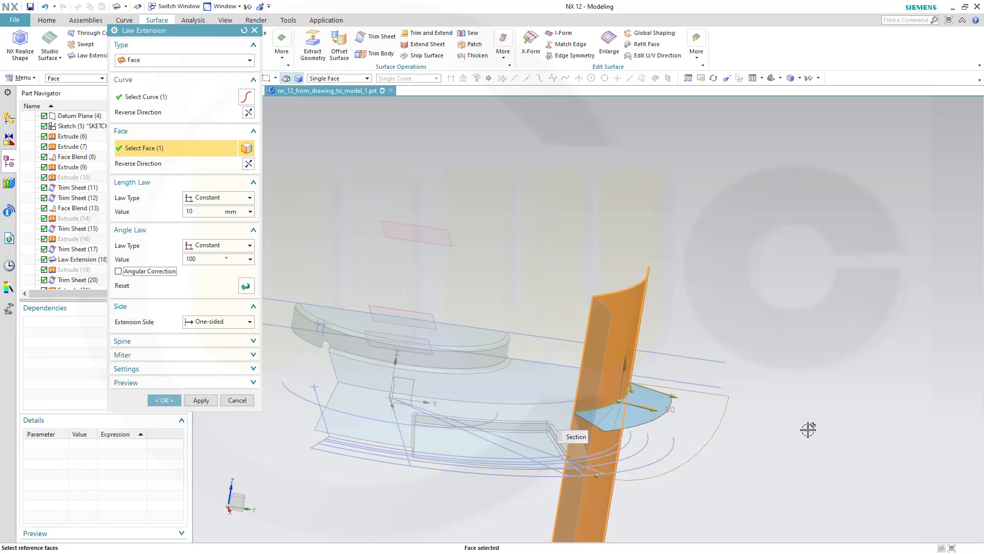
pyautogui.moveTo(808, 430)
pyautogui.mouseDown(button='middle')
pyautogui.moveTo(819, 431)
pyautogui.moveTo(808, 463)
pyautogui.moveTo(822, 435)
pyautogui.mouseUp(button='middle')
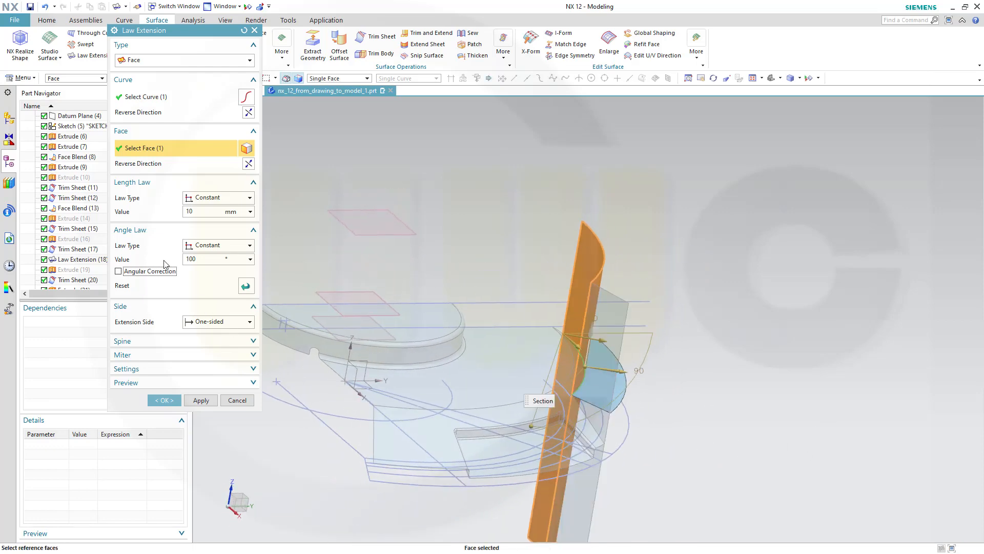
pyautogui.click(208, 215)
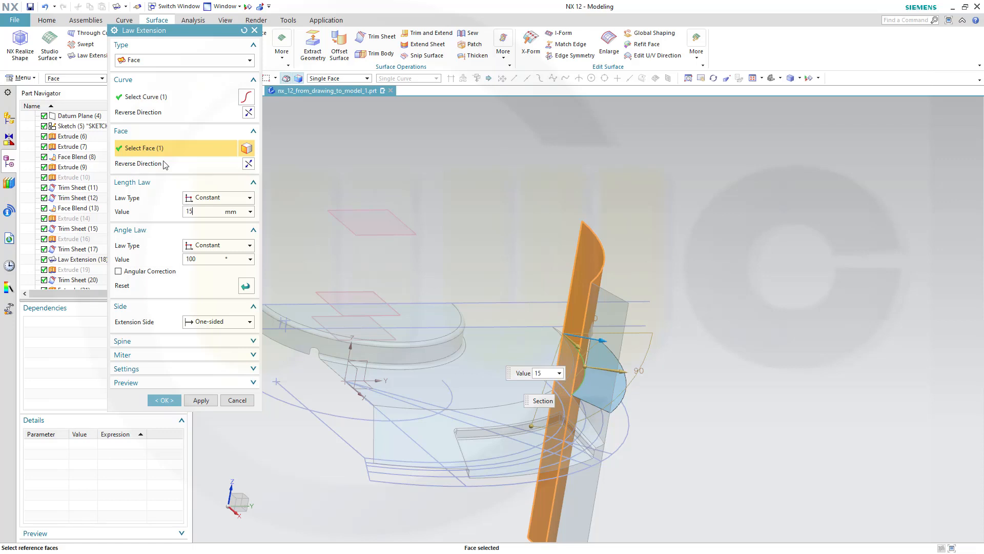
pyautogui.press('Return')
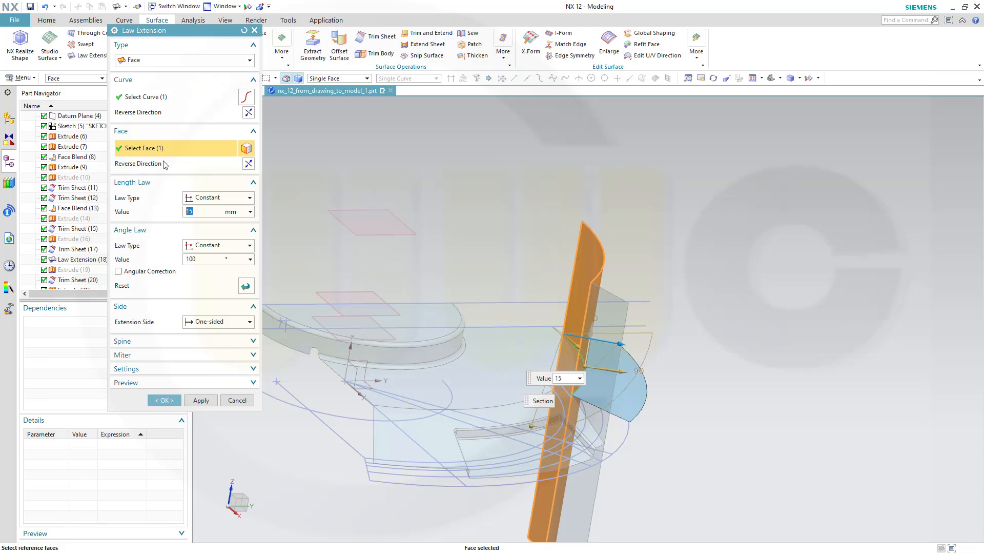
pyautogui.click(164, 401)
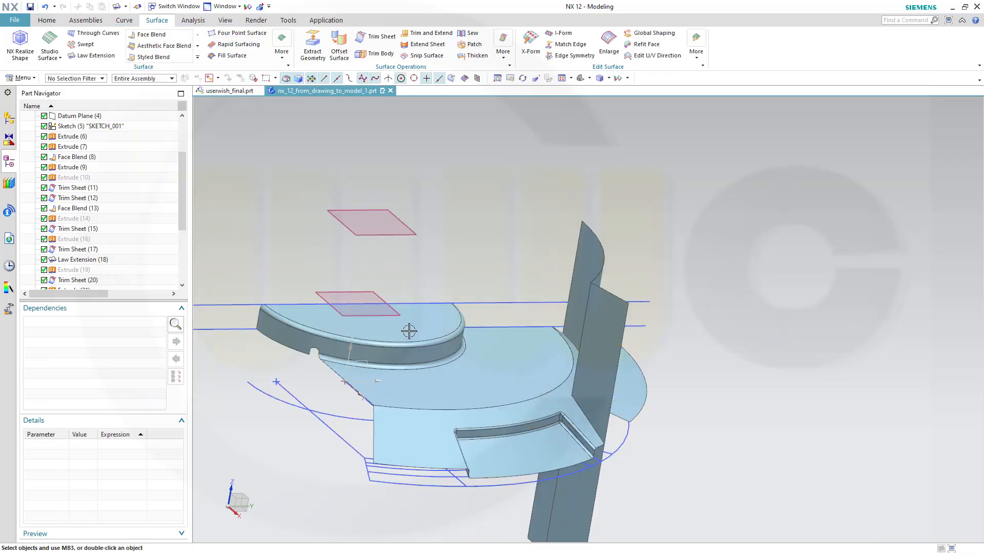
# - Use the middle sketch arc running beside the tall curved sheet as an Extrude section, with a start distance of 0 mm
pyautogui.moveTo(409, 330); pyautogui.dragTo(324, 237, button='middle')
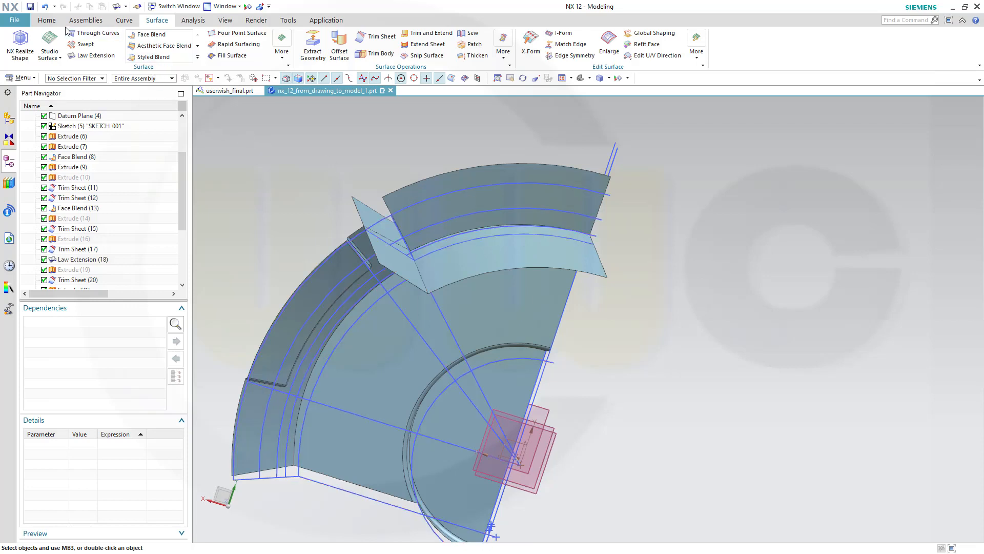
pyautogui.click(49, 21)
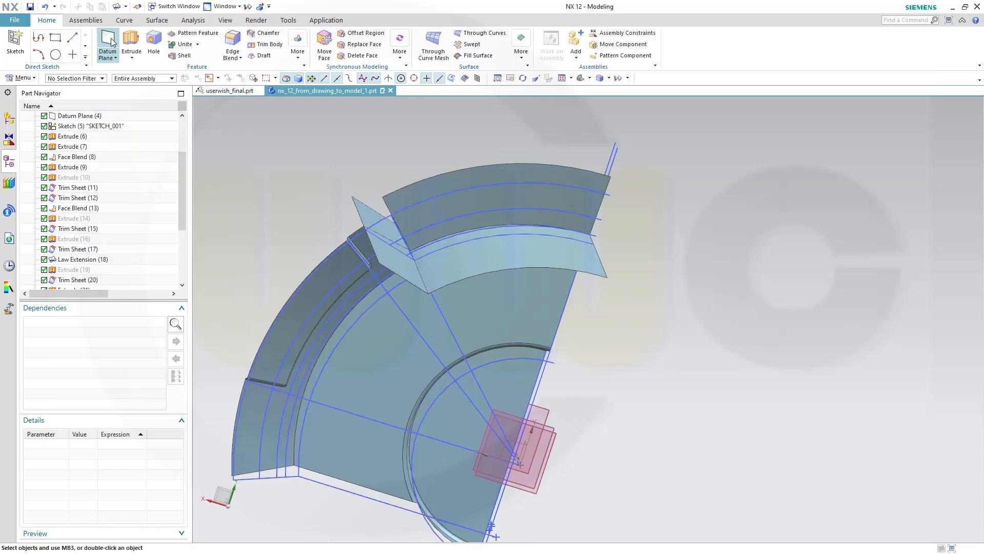
pyautogui.click(133, 43)
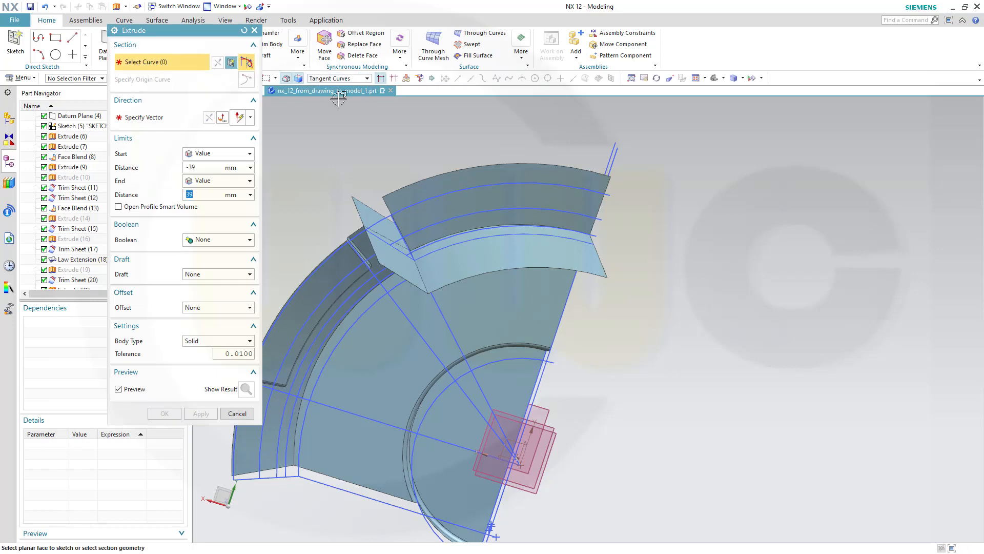
pyautogui.click(548, 210)
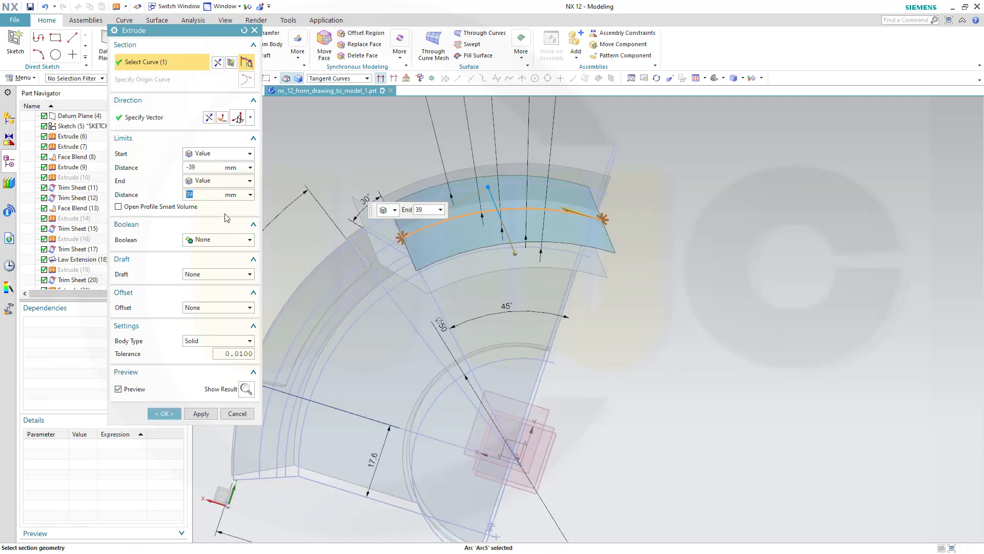
pyautogui.click(214, 167)
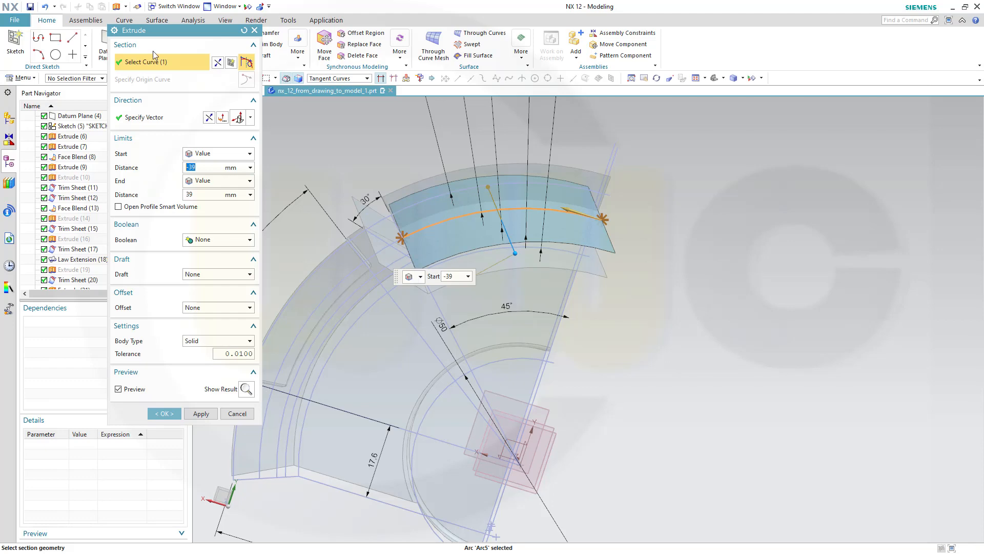
pyautogui.write('0')
pyautogui.press('Tab')
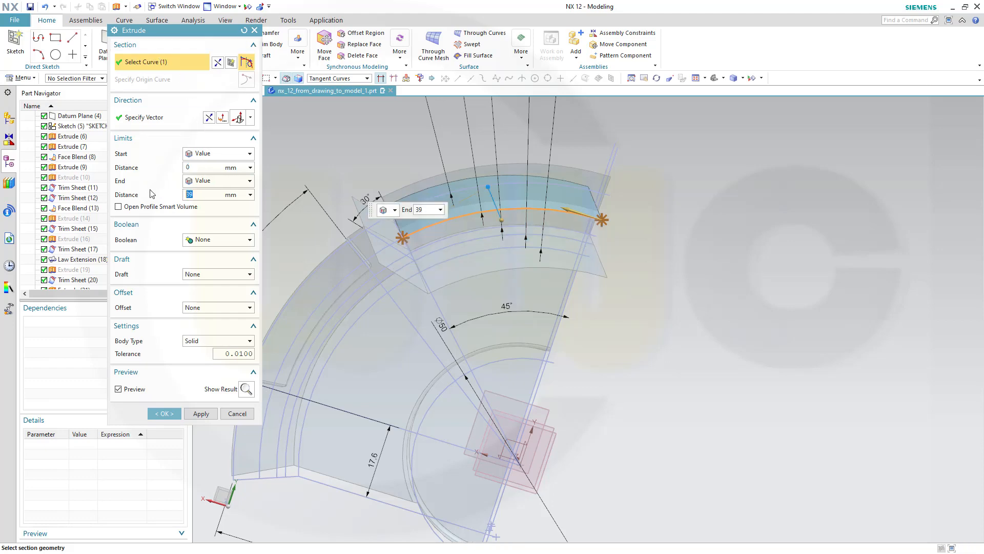
# - Set the extrusion's end limit to Until Selected at the uppermost datum plane and create the sheet
pyautogui.moveTo(646, 355); pyautogui.dragTo(570, 391, button='middle')
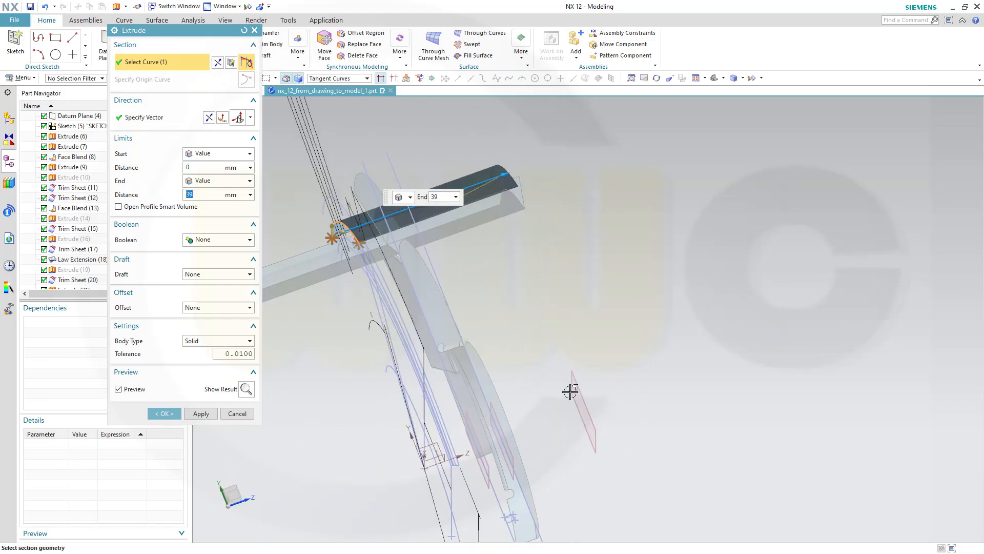
pyautogui.click(249, 181)
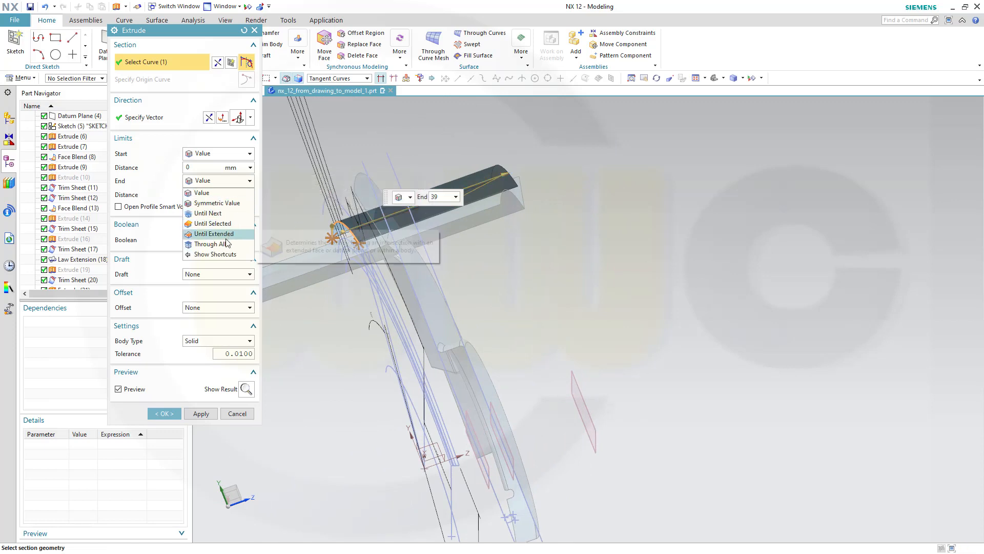
pyautogui.click(213, 223)
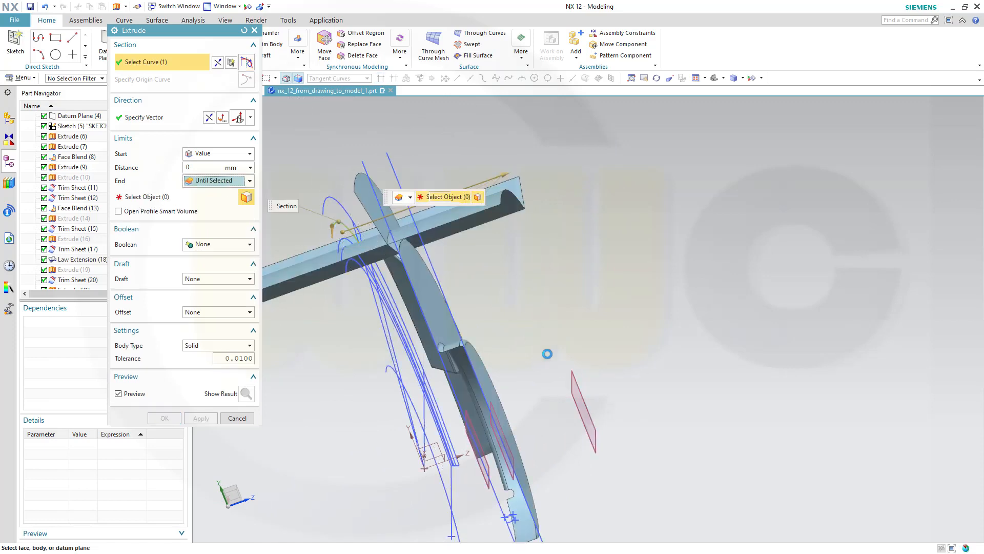
pyautogui.click(572, 401)
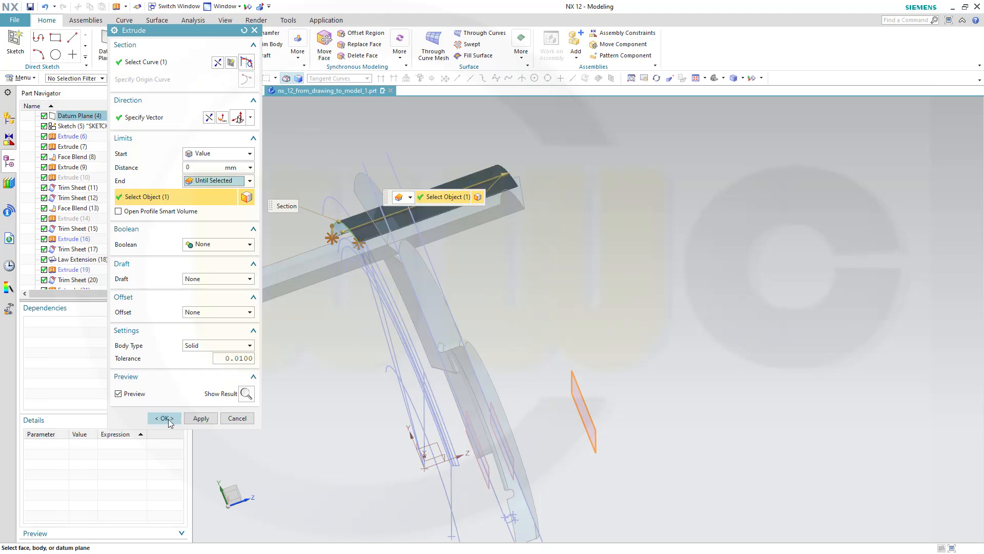
pyautogui.click(164, 418)
# - Change the display colour of the two upright extruded sheets to Lime
pyautogui.moveTo(309, 351); pyautogui.dragTo(492, 361, button='middle')
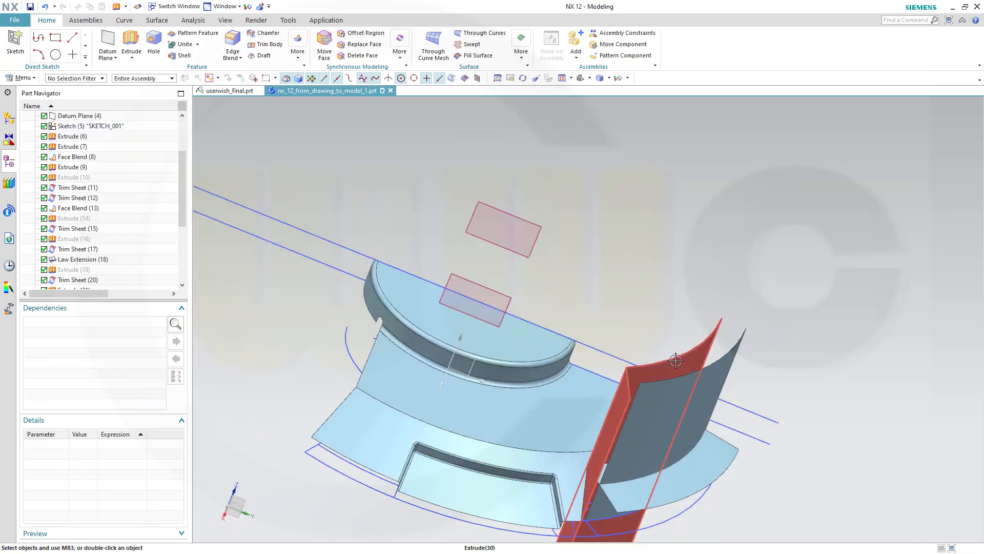
pyautogui.click(696, 385)
pyautogui.click(696, 385)
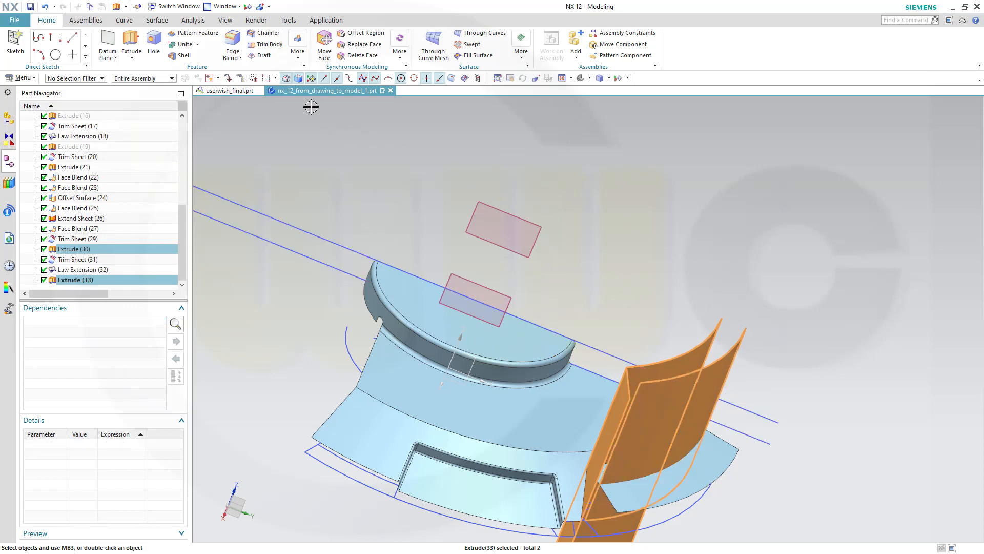
pyautogui.click(230, 20)
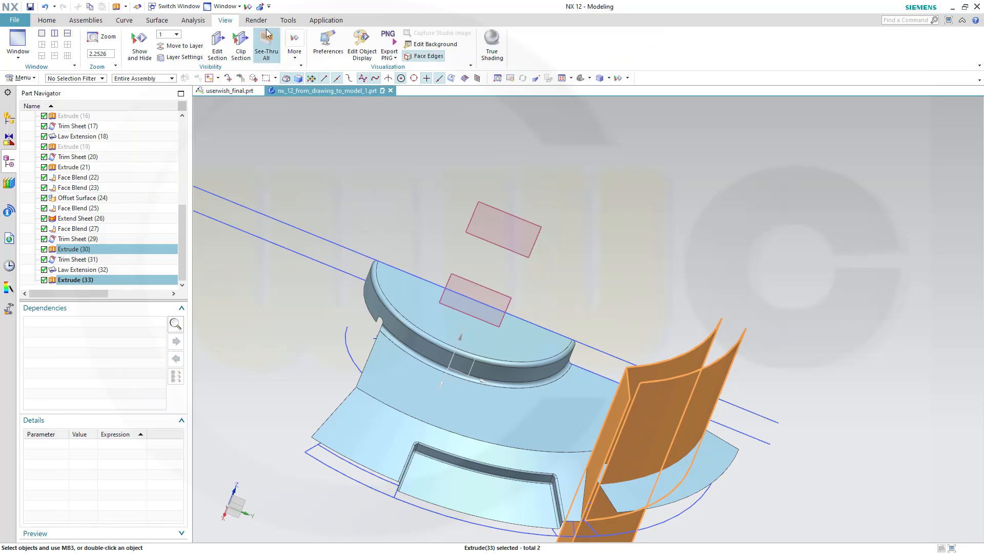
pyautogui.click(354, 39)
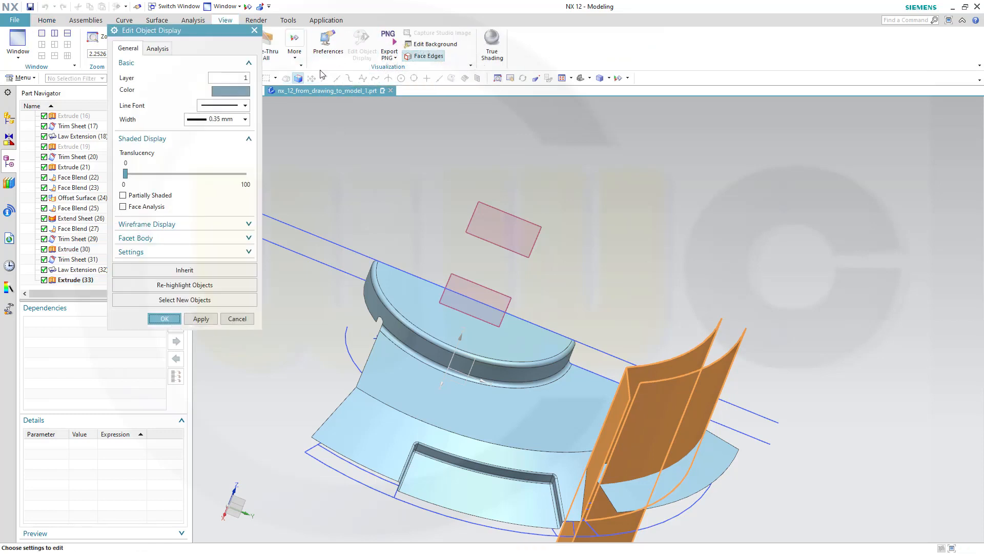
pyautogui.click(231, 92)
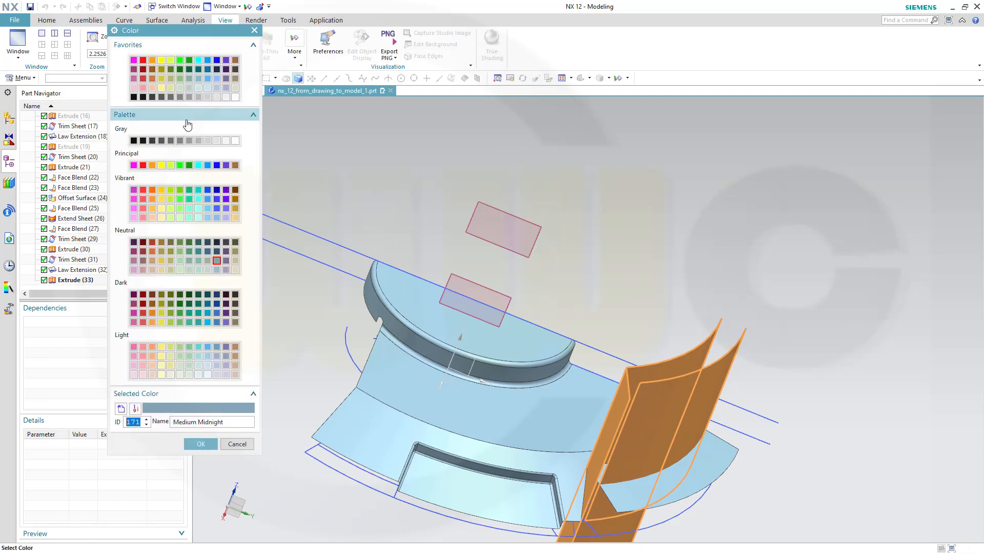
pyautogui.click(172, 60)
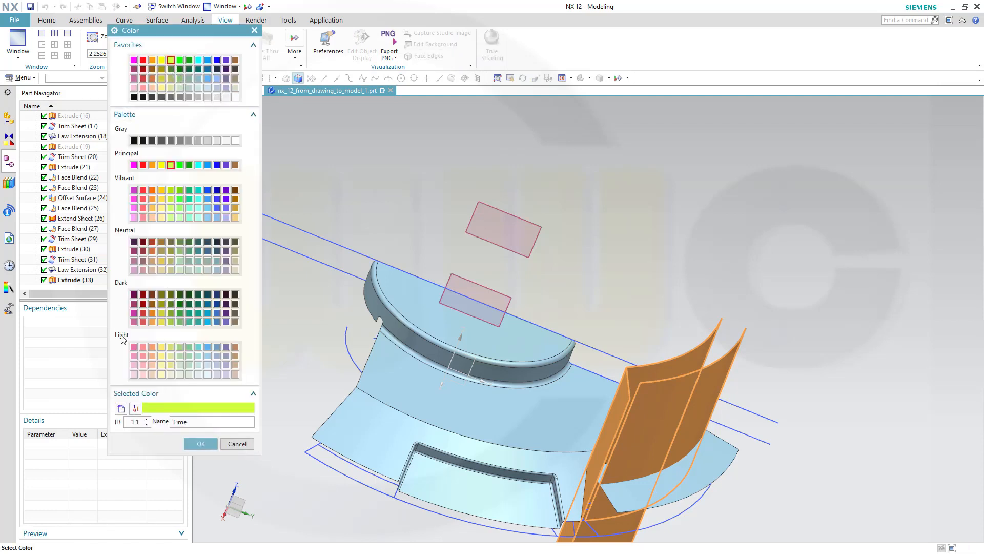
pyautogui.click(200, 444)
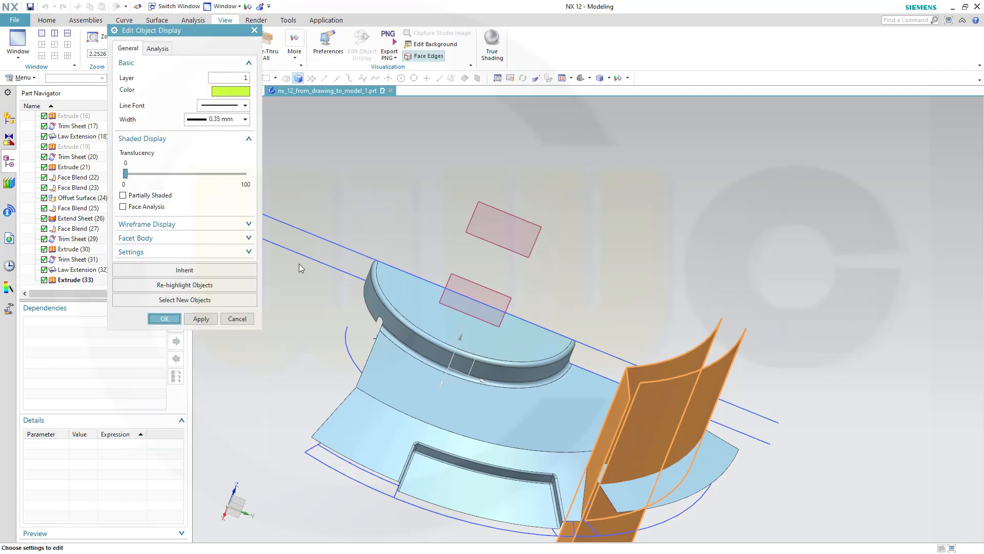
pyautogui.click(164, 319)
# - Trim the recently added law extension sheet with the outer upright lime sheet as boundary, keeping the region between the two upright sheets
pyautogui.moveTo(528, 237); pyautogui.dragTo(521, 172, button='middle')
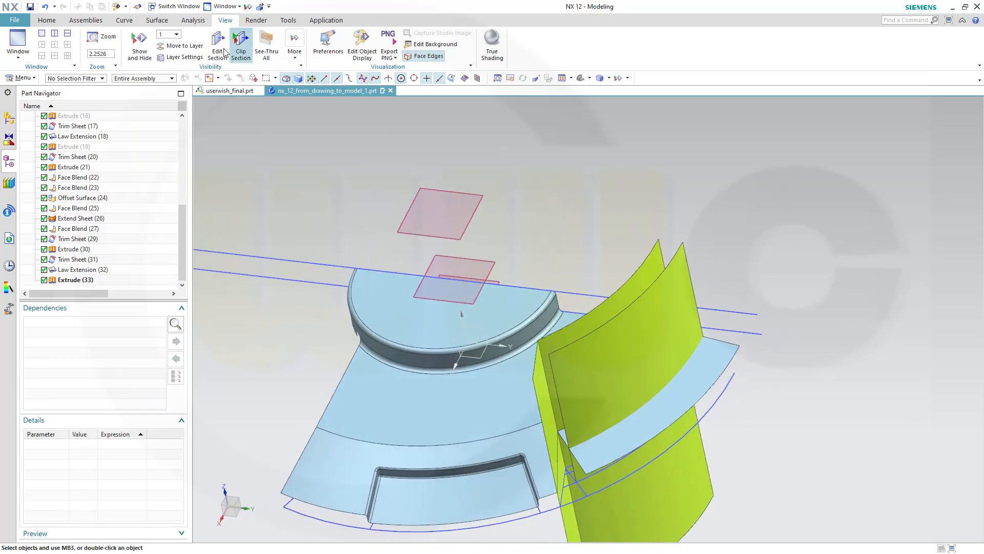
pyautogui.click(156, 23)
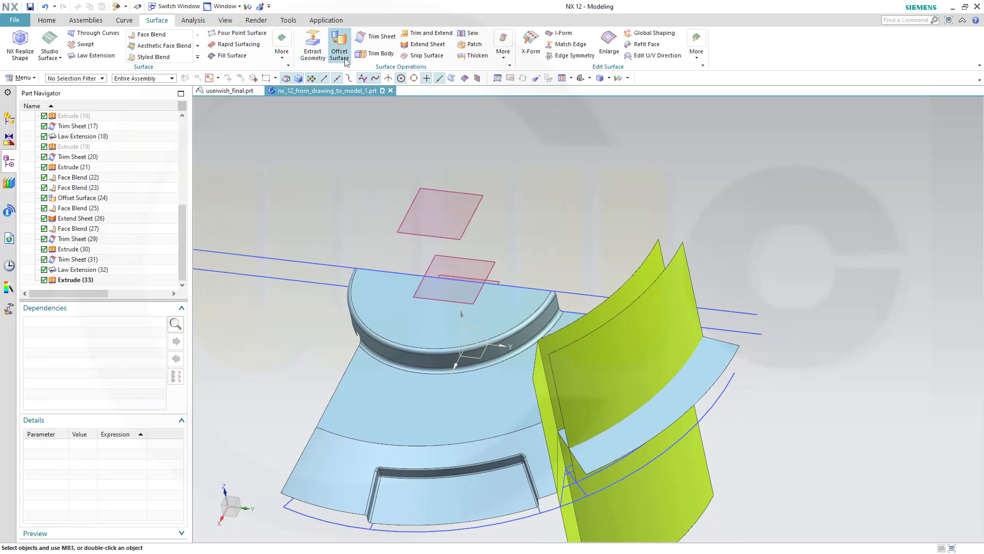
pyautogui.click(365, 36)
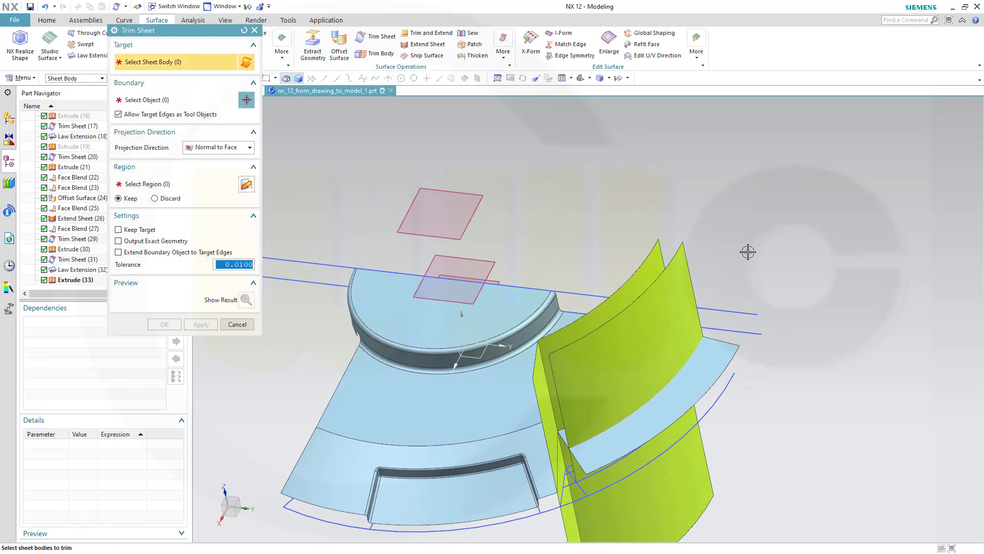
pyautogui.moveTo(748, 251); pyautogui.dragTo(775, 282, button='middle')
pyautogui.click(661, 391)
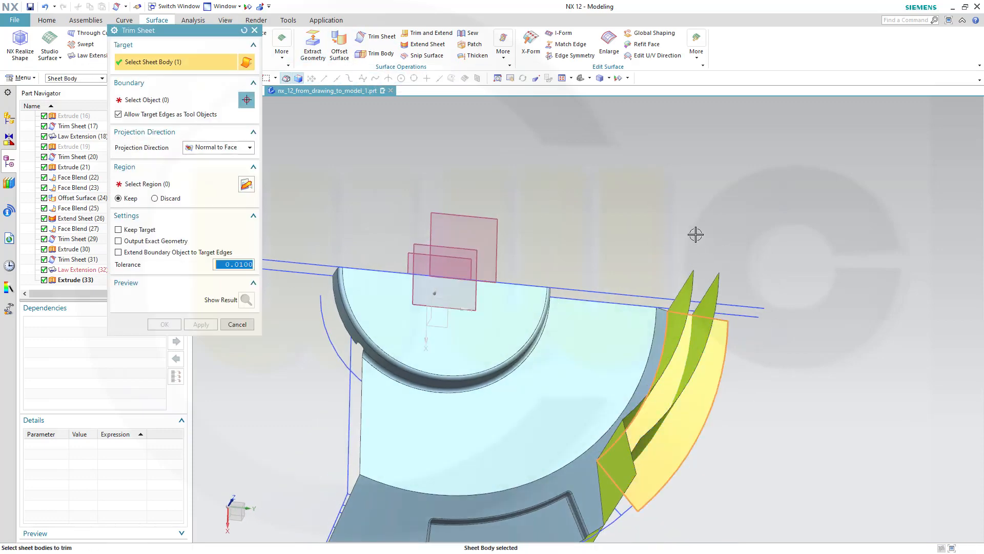
pyautogui.click(148, 102)
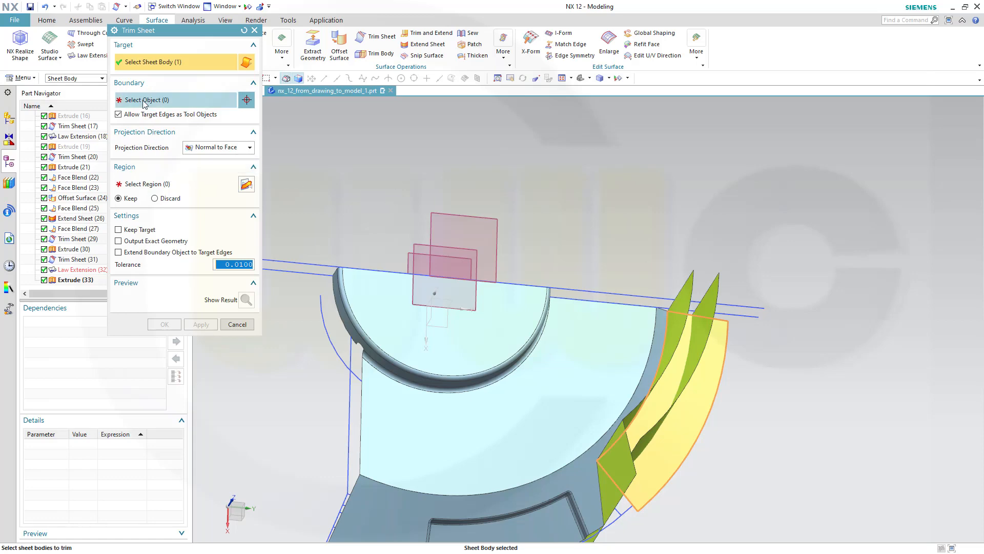
pyautogui.moveTo(843, 388); pyautogui.dragTo(622, 281, button='middle')
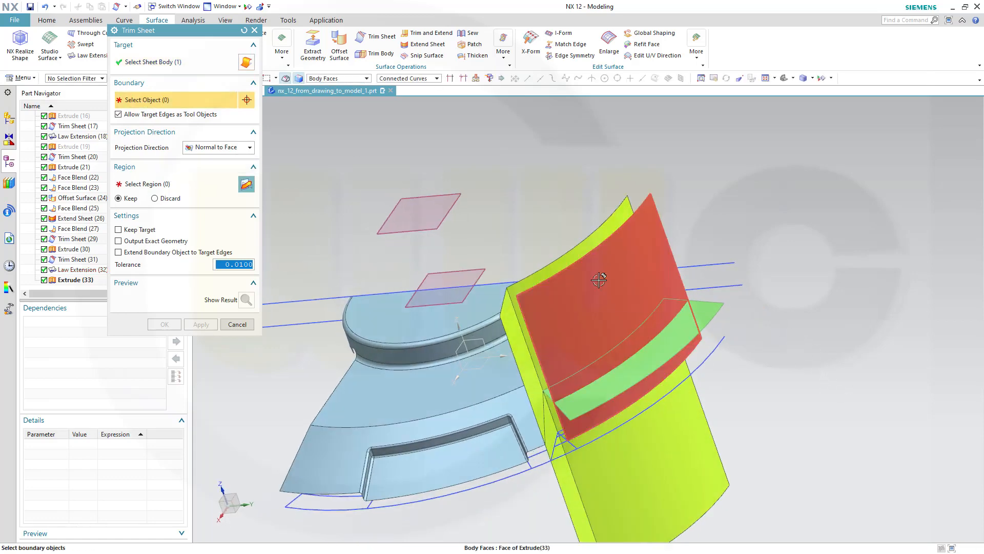
pyautogui.click(659, 279)
pyautogui.click(247, 300)
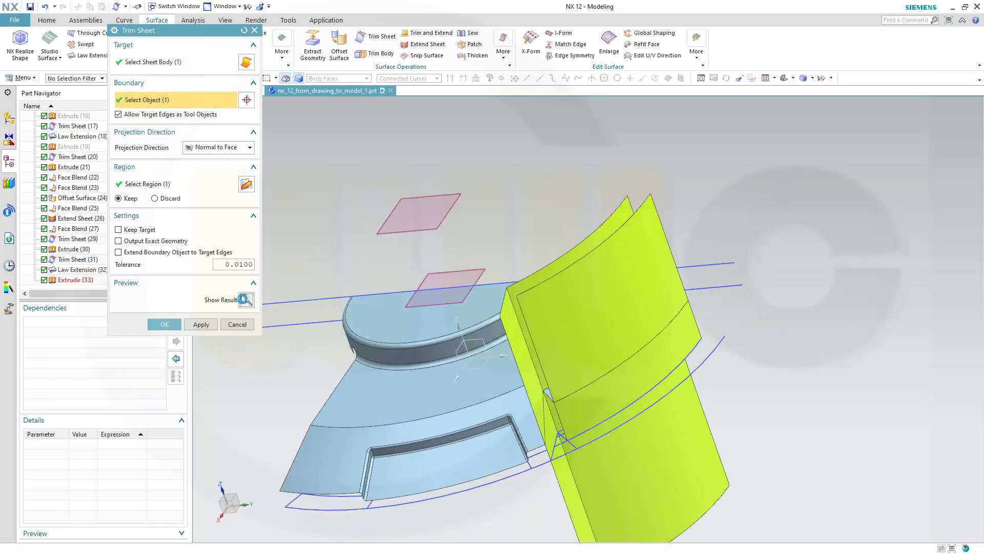
pyautogui.click(164, 325)
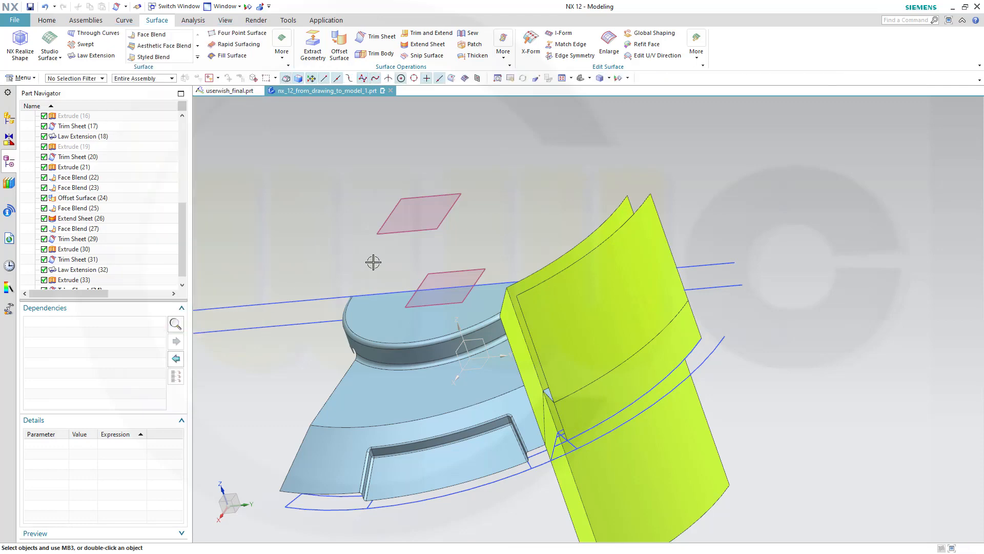
# - Hide the inner one of the two upright lime sheets
pyautogui.moveTo(462, 215); pyautogui.dragTo(480, 227, button='middle')
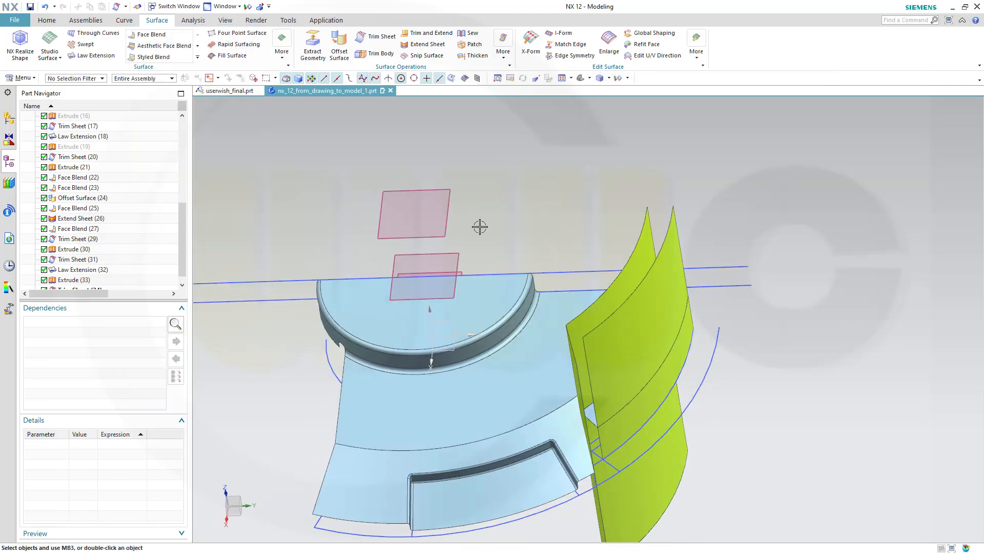
pyautogui.click(607, 306)
pyautogui.rightClick(607, 308)
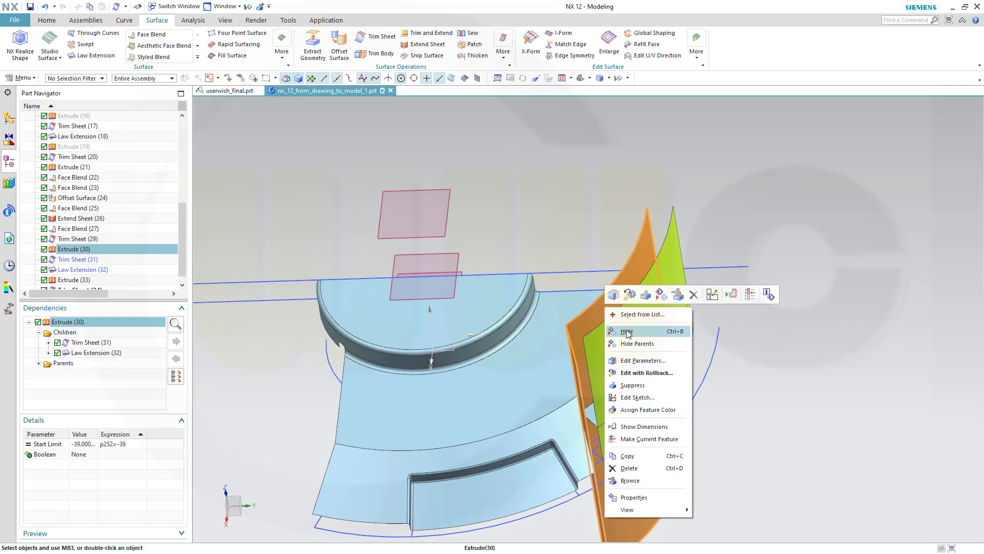
pyautogui.click(628, 330)
# - Start a Law Extension from the trimmed extension's outer edge, using the remaining upright sheet as reference face with its direction reversed
pyautogui.moveTo(747, 362)
pyautogui.mouseDown(button='middle')
pyautogui.moveTo(727, 336)
pyautogui.moveTo(743, 347)
pyautogui.mouseUp(button='middle')
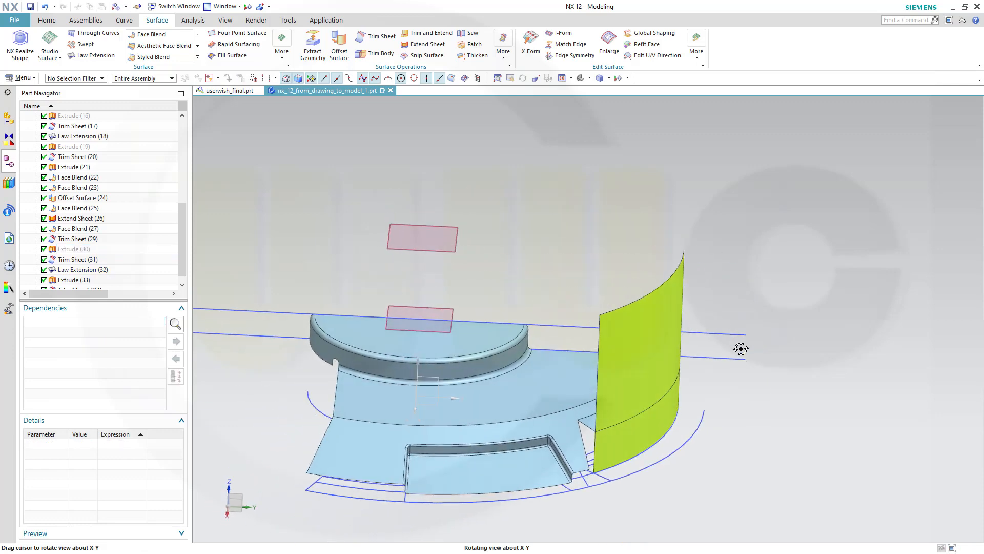
pyautogui.click(94, 55)
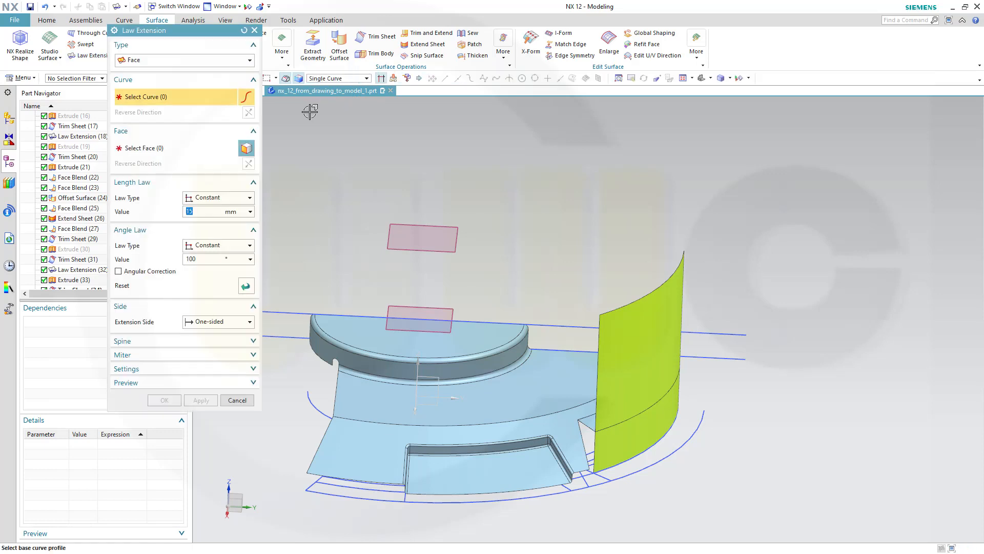
pyautogui.click(628, 422)
pyautogui.click(167, 149)
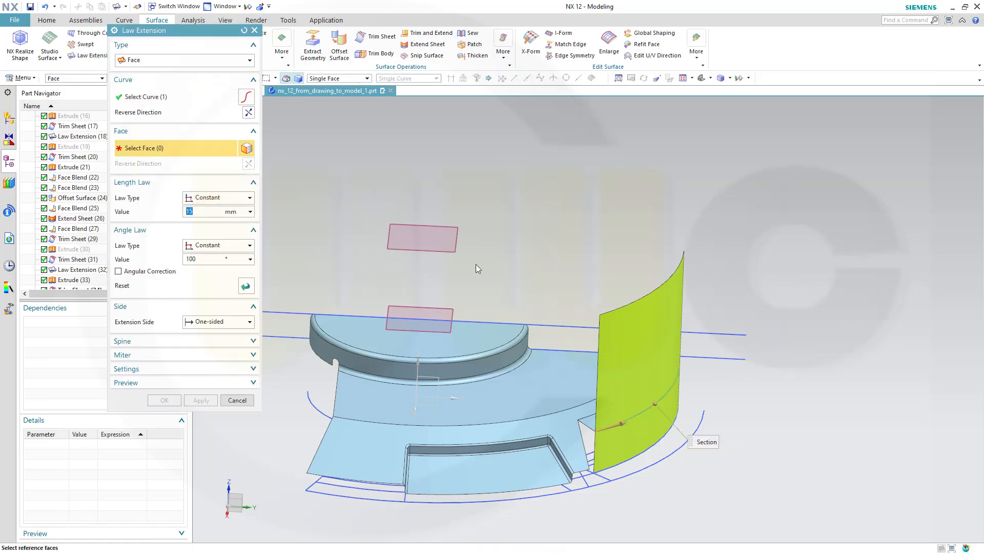
pyautogui.click(669, 335)
pyautogui.moveTo(647, 241); pyautogui.dragTo(669, 233, button='middle')
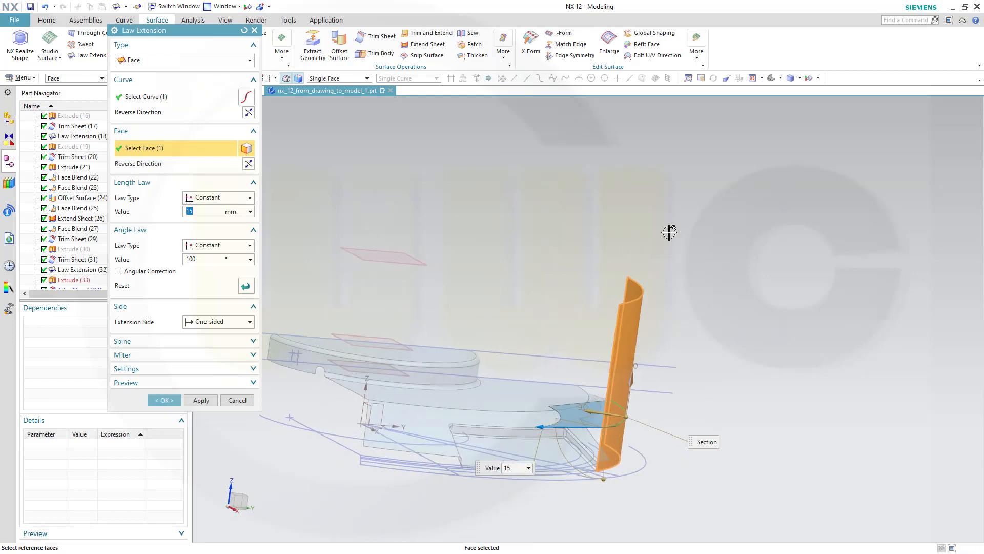
pyautogui.click(248, 164)
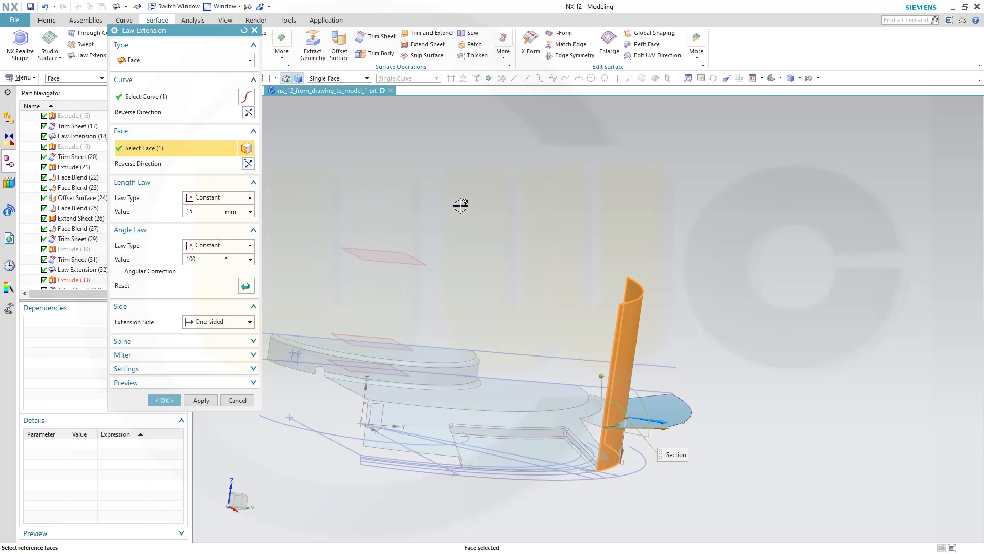
# - Set the Law Extension angle to 60° and create the downward-sloping surface
pyautogui.moveTo(460, 205); pyautogui.dragTo(463, 193, button='middle')
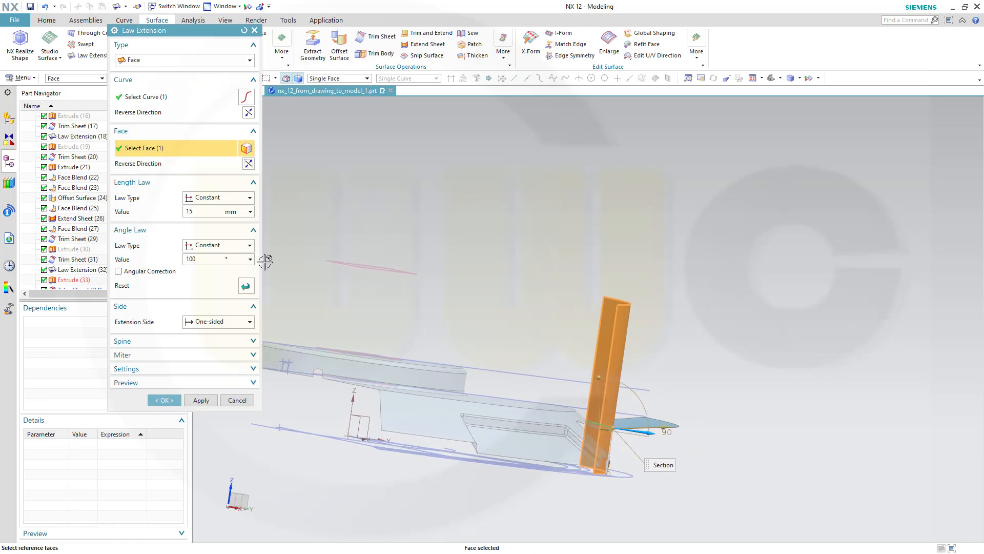
pyautogui.click(204, 258)
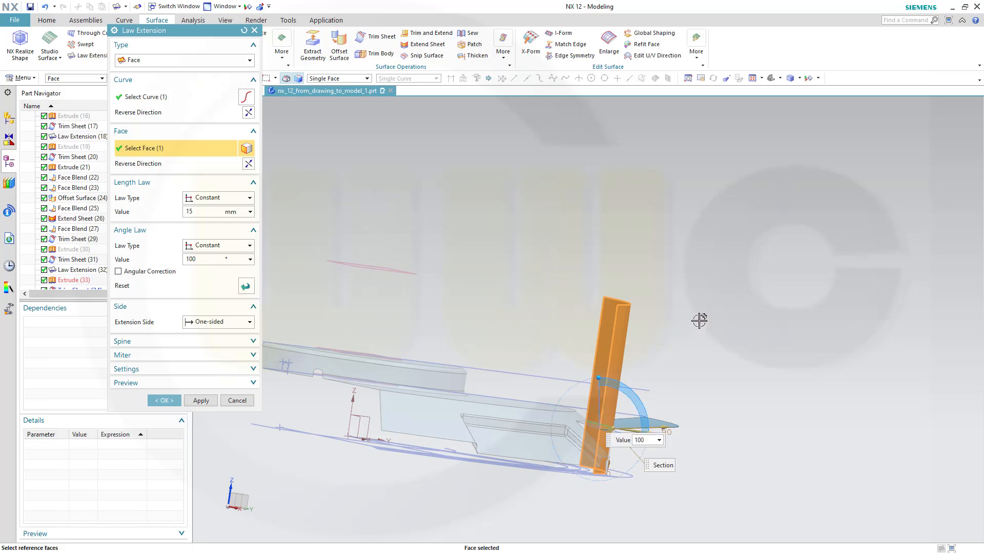
pyautogui.moveTo(699, 320); pyautogui.dragTo(705, 324, button='middle')
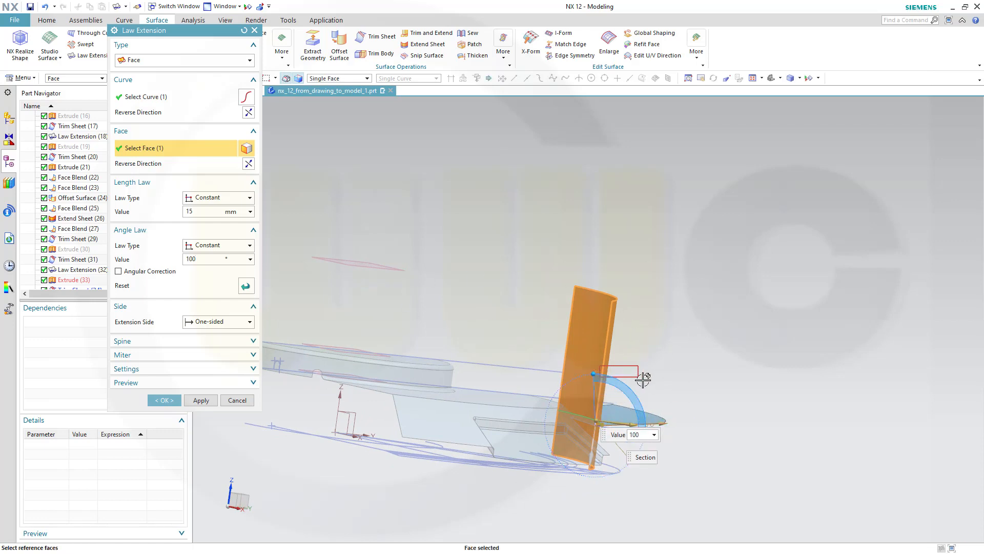
pyautogui.moveTo(593, 374); pyautogui.dragTo(644, 360)
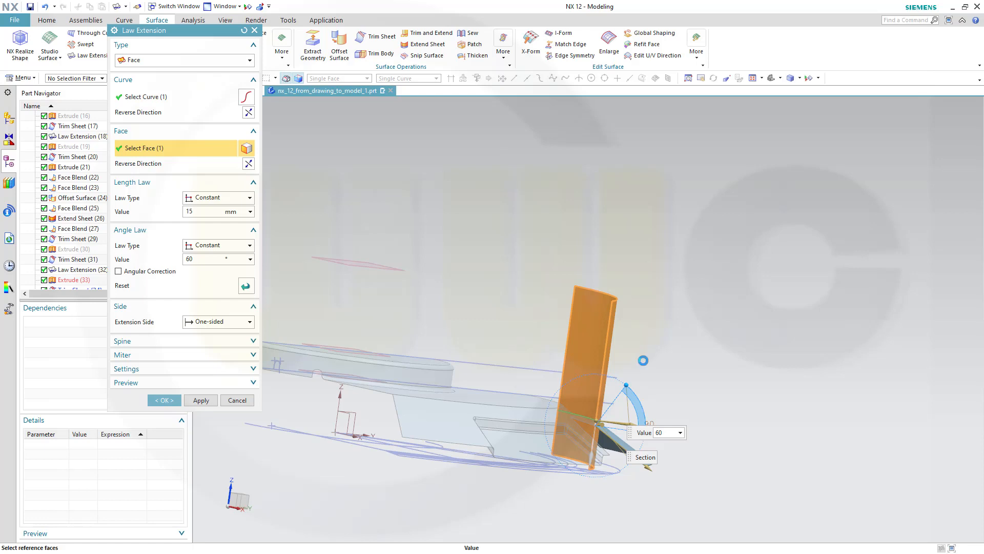
pyautogui.moveTo(749, 403); pyautogui.dragTo(705, 465, button='middle')
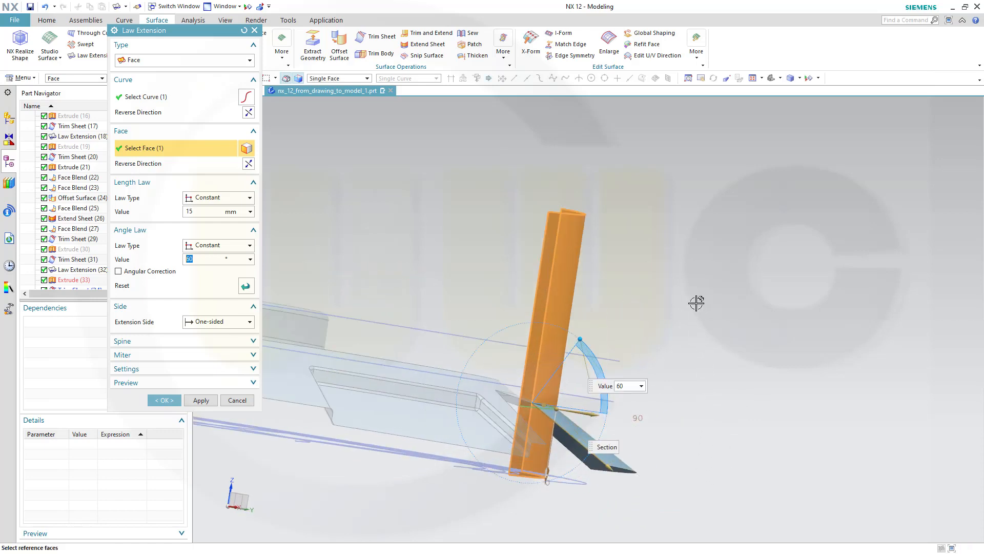
pyautogui.click(175, 404)
# - Show the hidden outermost large curved extruded sheet again
pyautogui.moveTo(644, 382); pyautogui.dragTo(639, 398, button='middle')
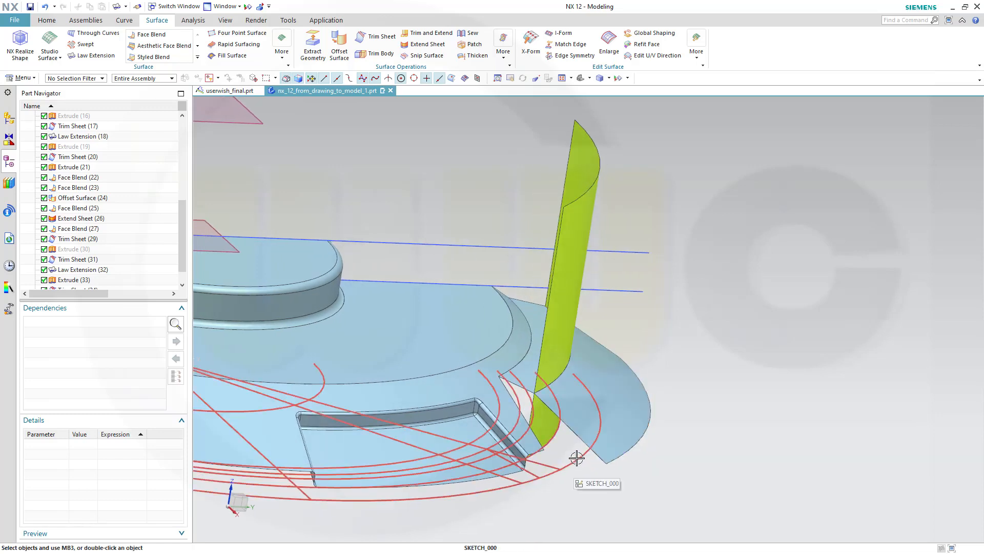
pyautogui.click(627, 78)
pyautogui.click(632, 134)
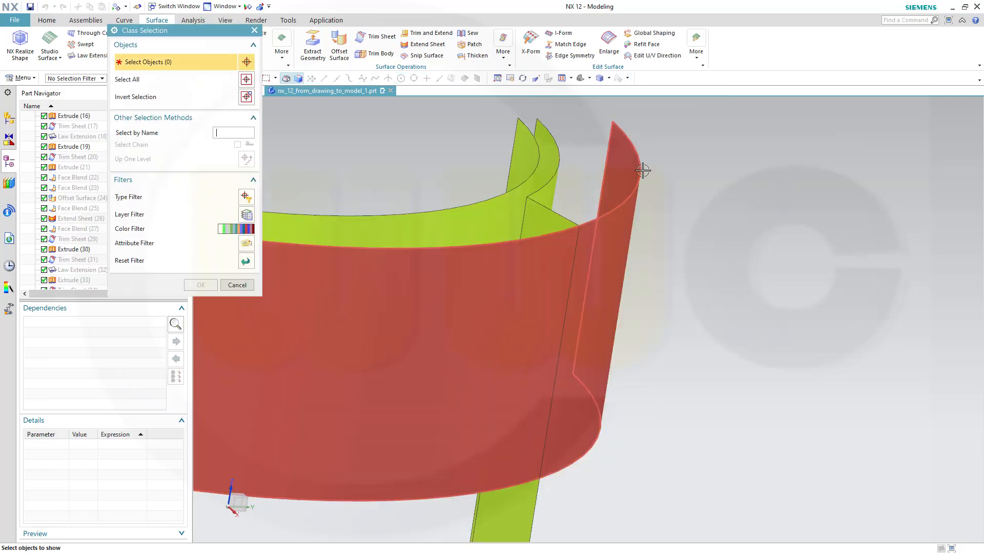
pyautogui.click(622, 248)
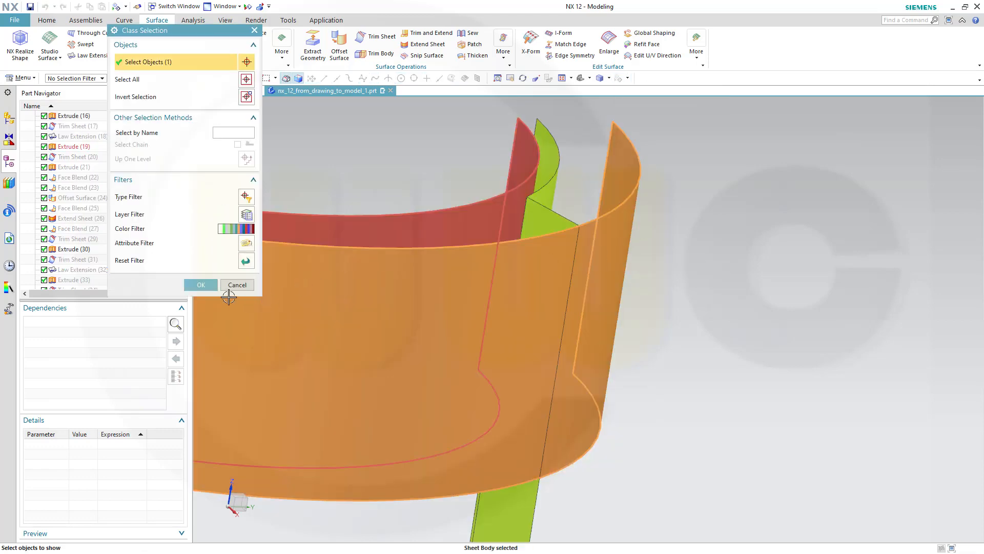
pyautogui.click(201, 285)
# - Trim the new sloping law extension with the outermost curved sheet as boundary, keeping its inner region
pyautogui.moveTo(682, 434)
pyautogui.mouseDown(button='middle')
pyautogui.moveTo(698, 476)
pyautogui.moveTo(677, 451)
pyautogui.mouseUp(button='middle')
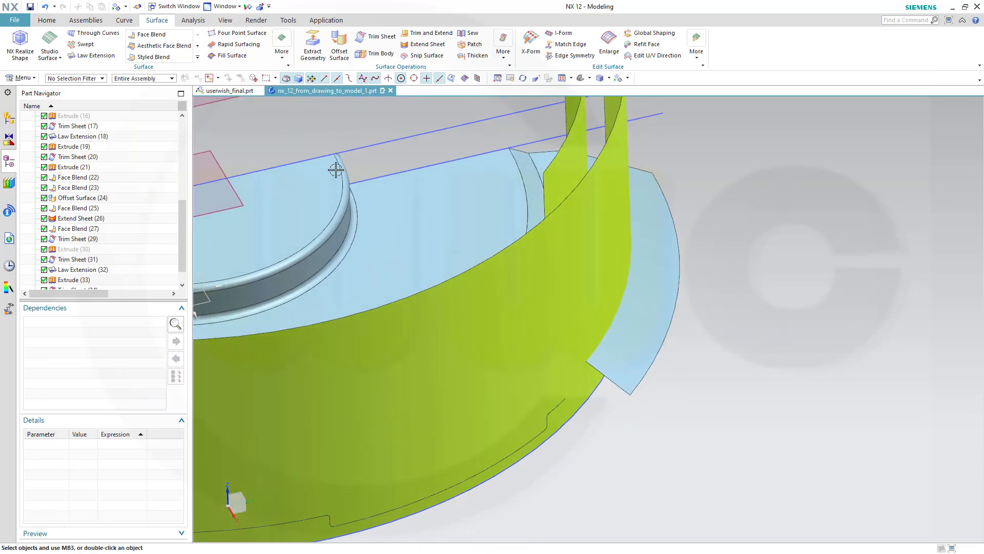
pyautogui.click(125, 6)
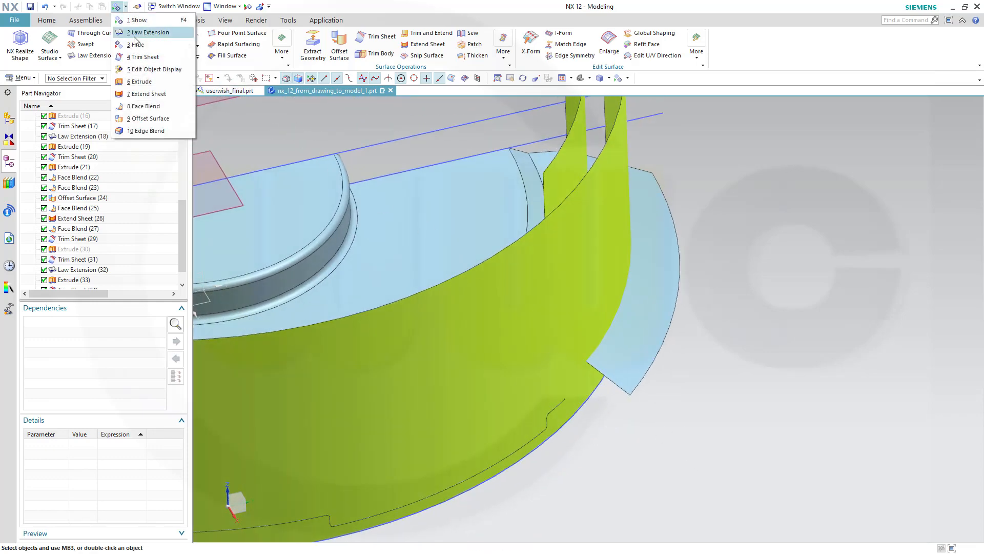
pyautogui.click(141, 57)
pyautogui.moveTo(764, 336); pyautogui.dragTo(769, 343, button='middle')
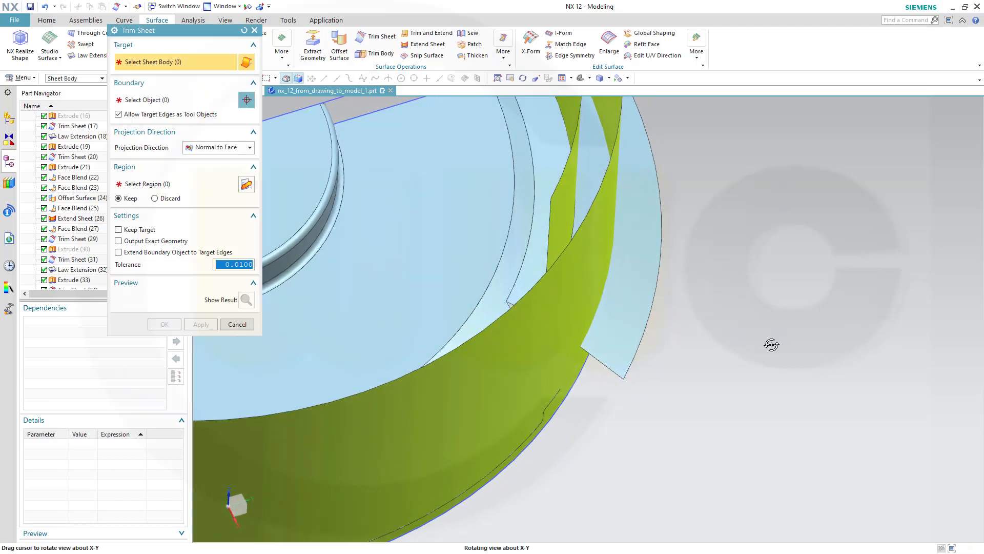
pyautogui.click(583, 174)
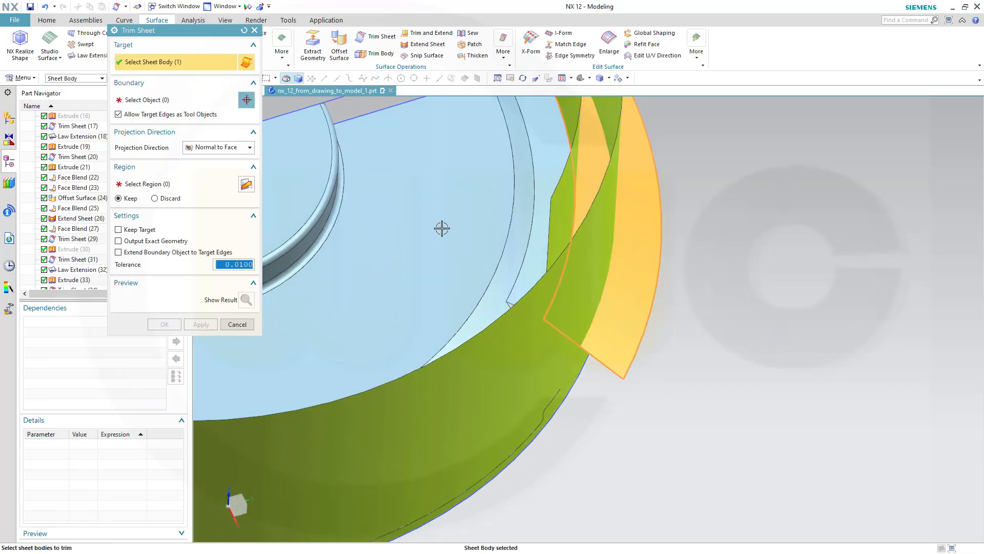
pyautogui.click(138, 100)
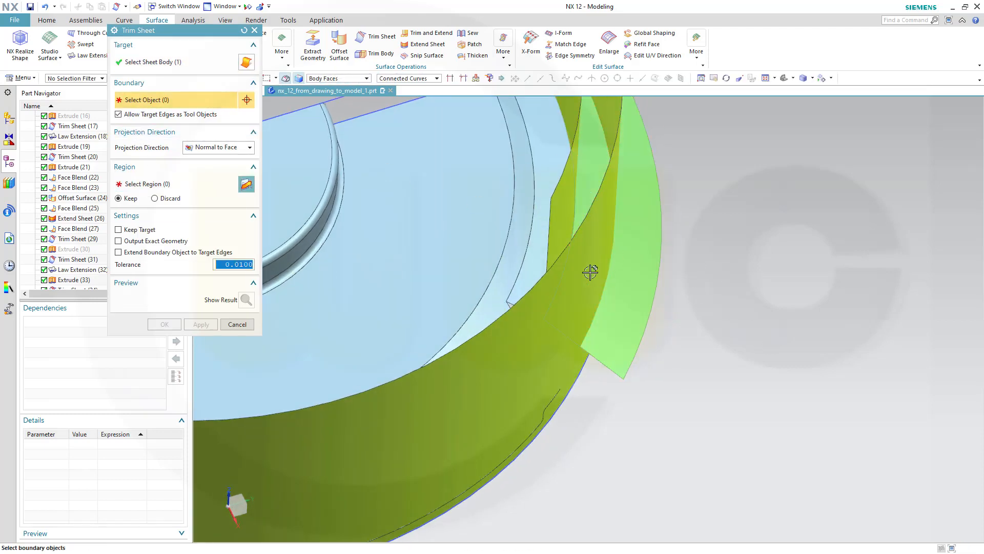
pyautogui.click(589, 268)
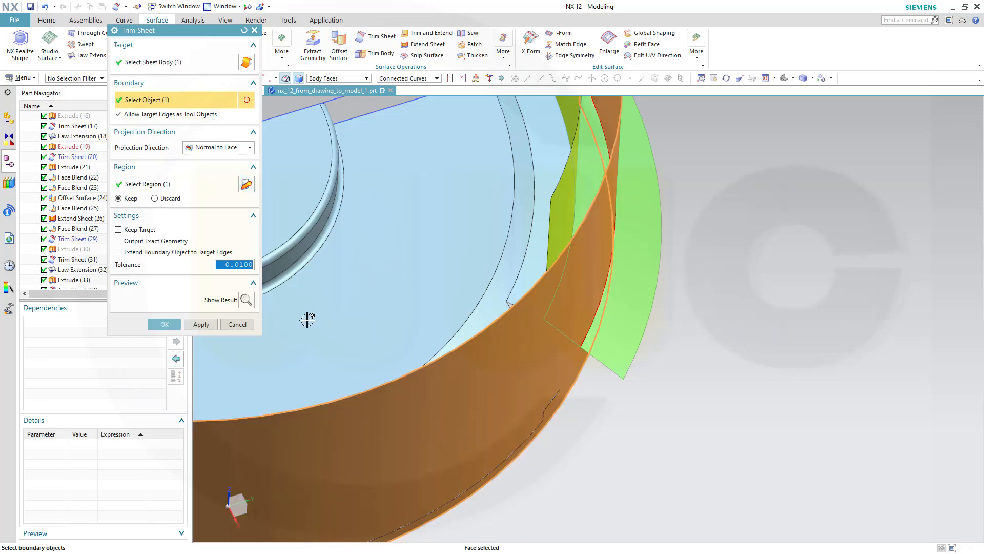
pyautogui.click(164, 324)
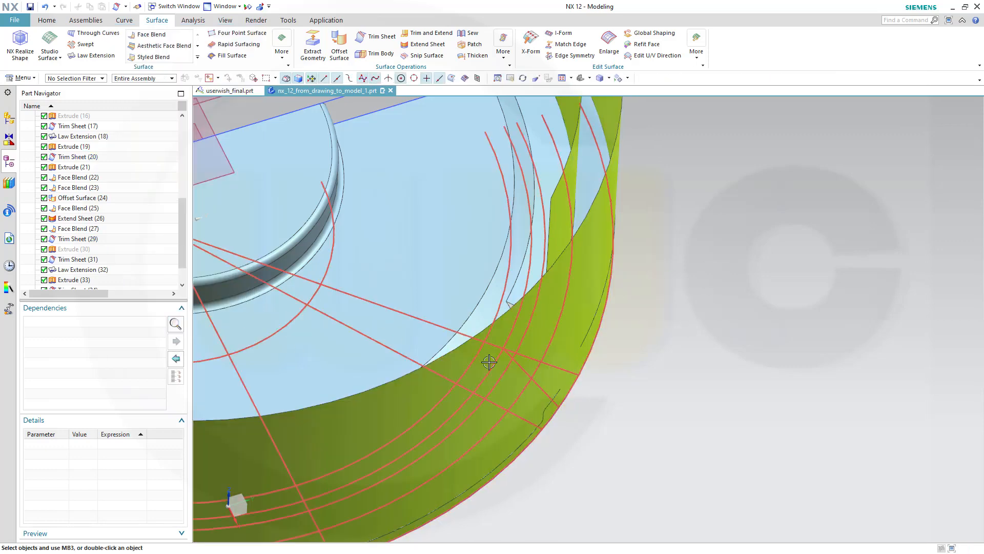
# - Hide the outermost curved sheet and the remaining upright lime sheet
pyautogui.moveTo(675, 374); pyautogui.dragTo(679, 360, button='middle')
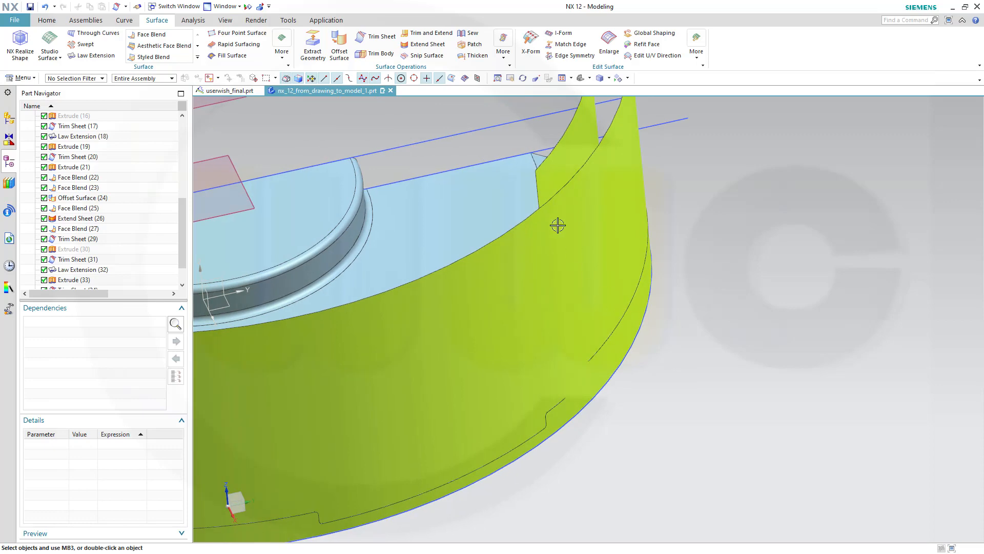
pyautogui.rightClick(555, 201)
pyautogui.click(577, 226)
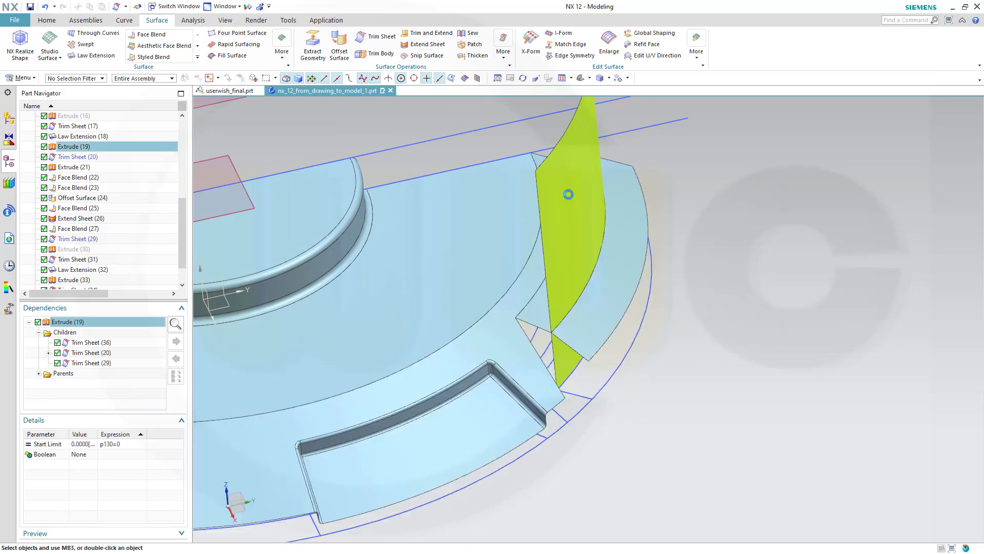
pyautogui.rightClick(564, 169)
pyautogui.click(585, 193)
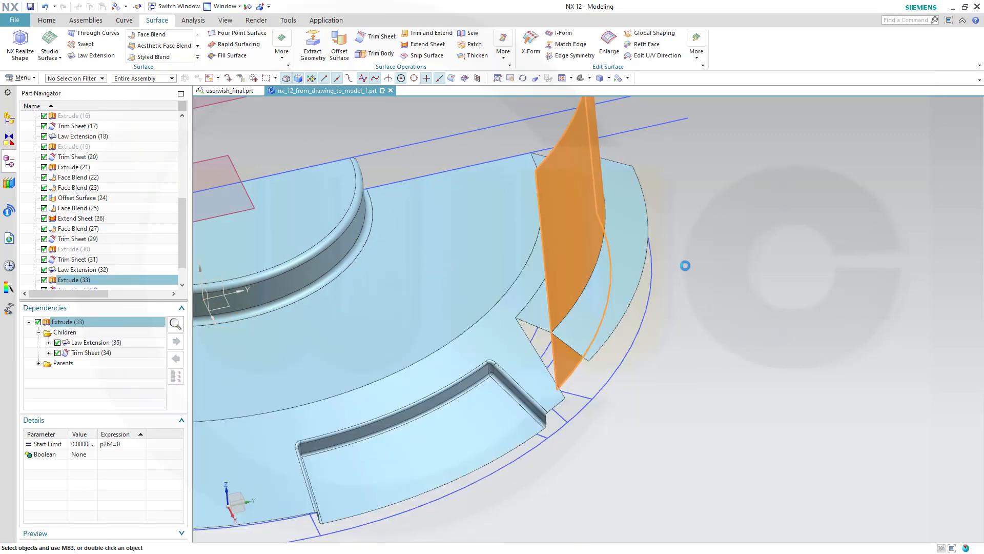
pyautogui.moveTo(687, 266); pyautogui.dragTo(582, 314, button='middle')
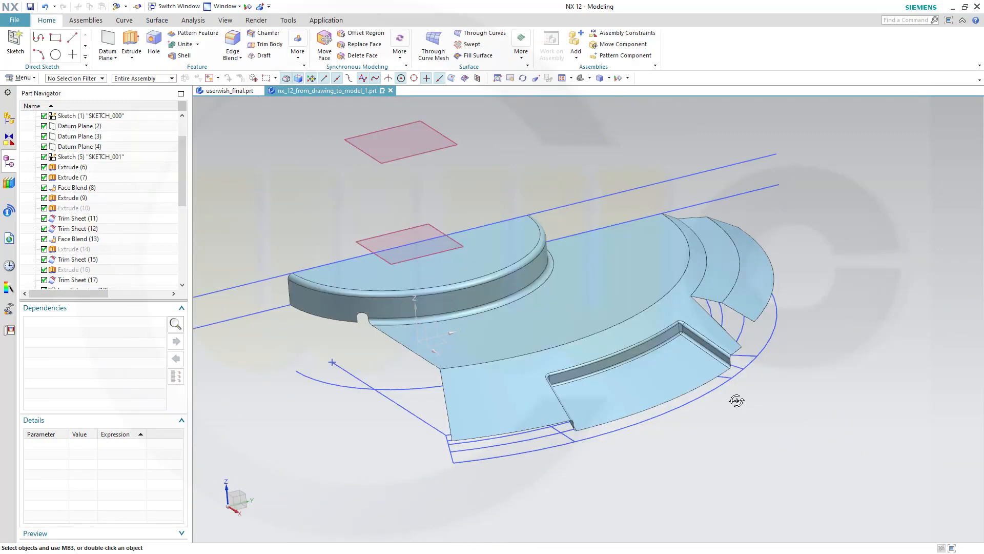
pyautogui.moveTo(737, 400); pyautogui.dragTo(777, 401, button='middle')
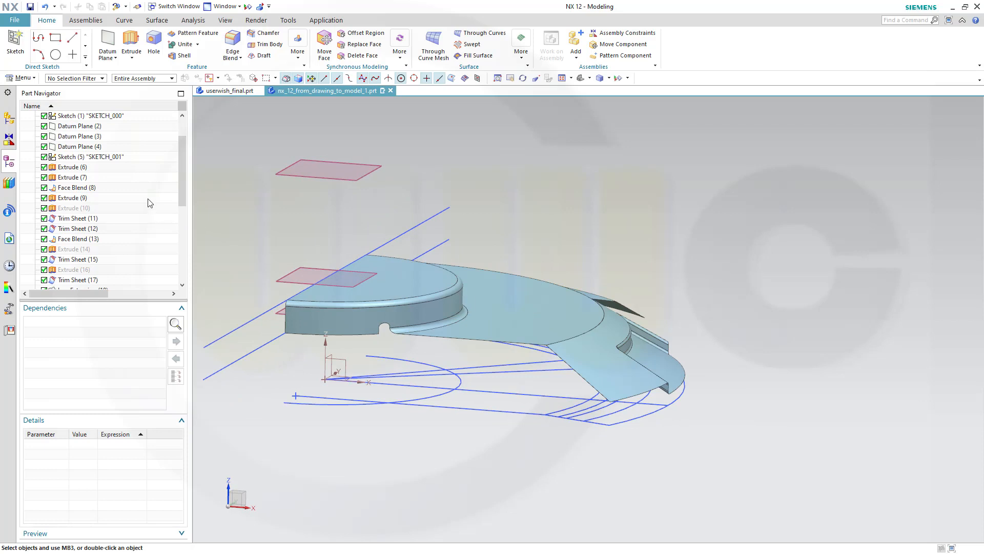
# - Set the angle law of the first sloping law extension, Law Extension (18), to 50°
pyautogui.moveTo(182, 177); pyautogui.dragTo(182, 199)
pyautogui.click(75, 249)
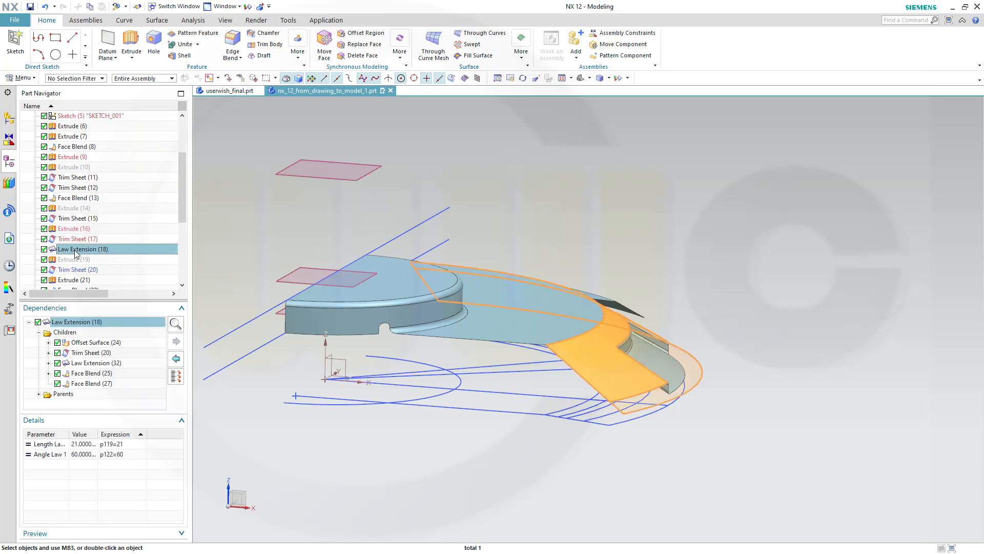
pyautogui.doubleClick(127, 454)
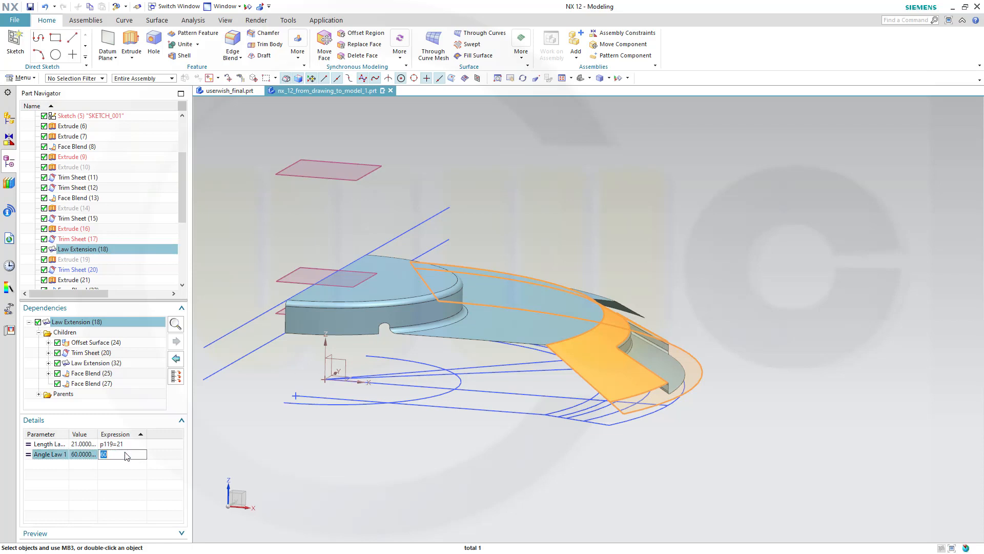
pyautogui.write('50')
pyautogui.press('Return')
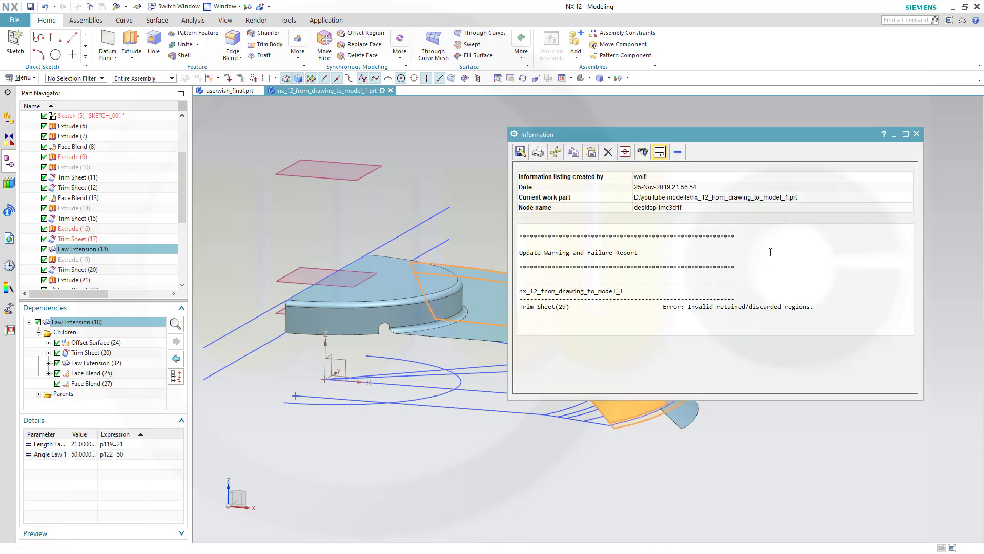
pyautogui.click(916, 135)
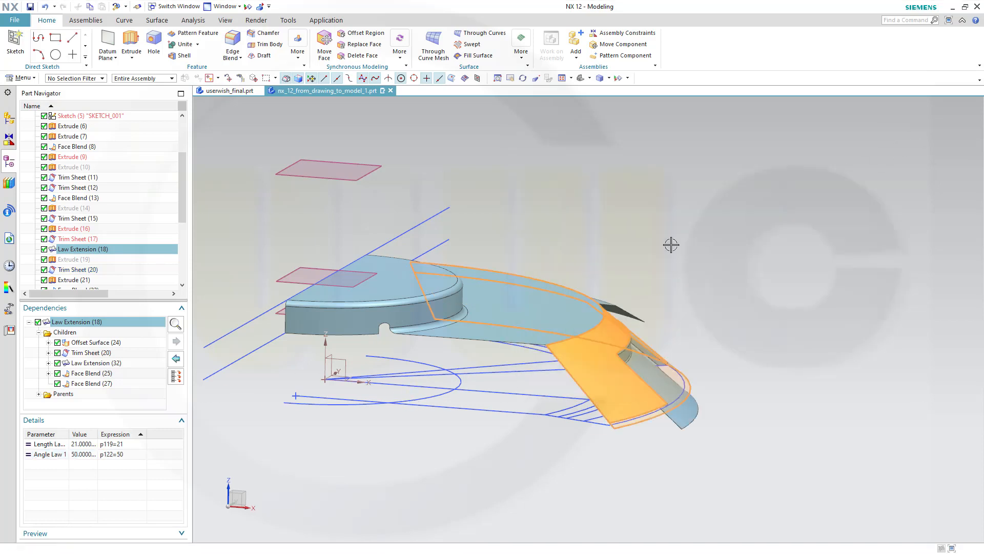
pyautogui.moveTo(479, 299); pyautogui.dragTo(382, 475, button='middle')
pyautogui.press('Escape')
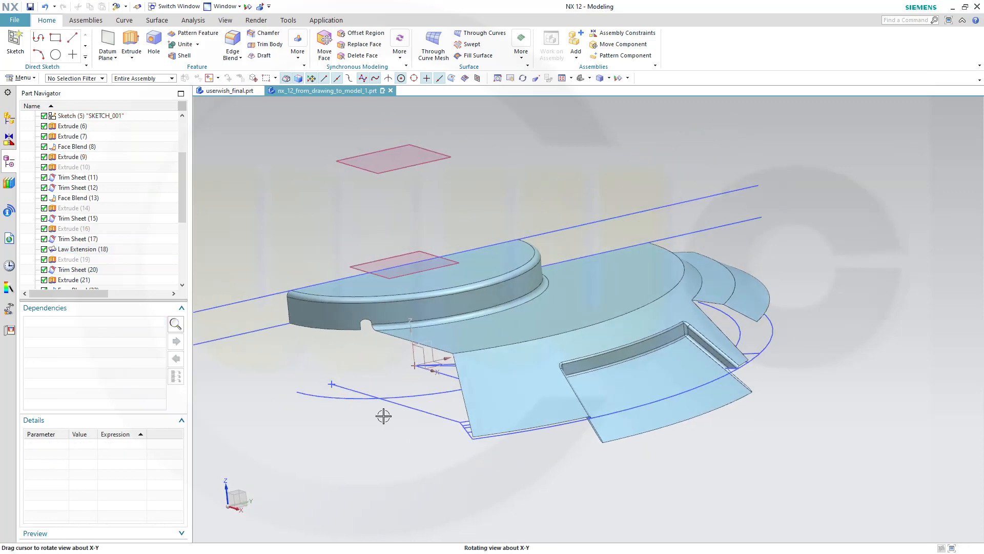
# - Open Trim Sheet (29) to examine its target sheet and boundary object, and leave it without changes
pyautogui.moveTo(183, 212); pyautogui.dragTo(173, 271)
pyautogui.moveTo(78, 211)
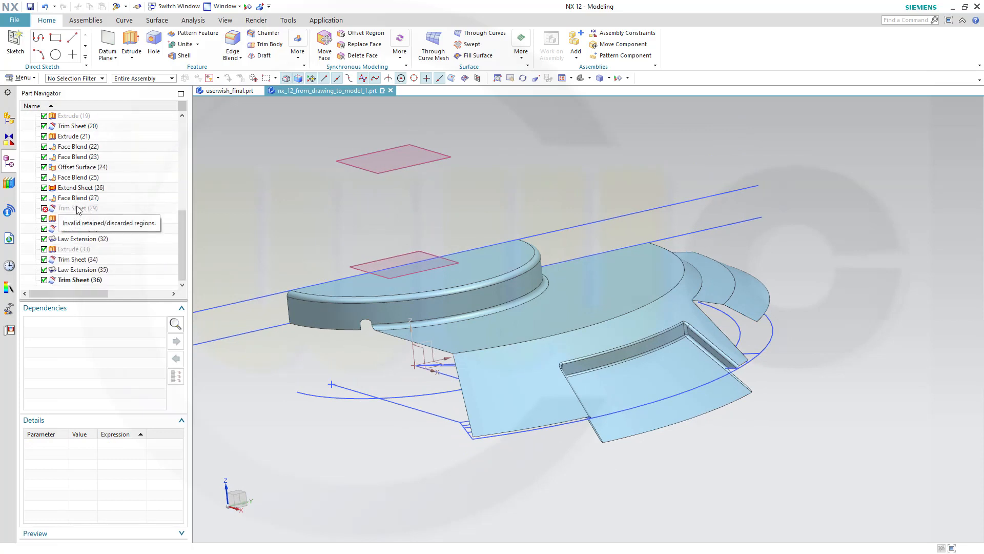
pyautogui.doubleClick(77, 209)
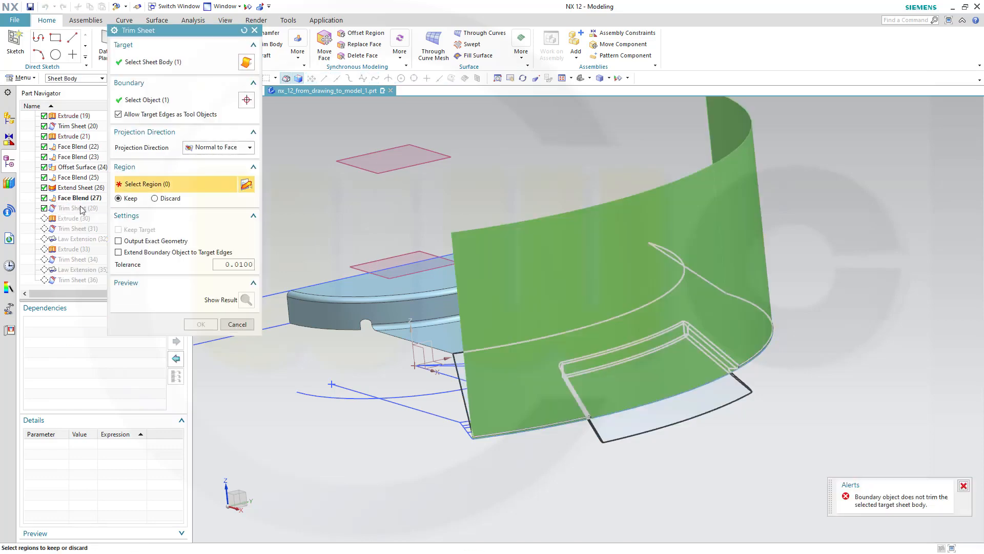
pyautogui.moveTo(564, 477); pyautogui.dragTo(590, 465, button='middle')
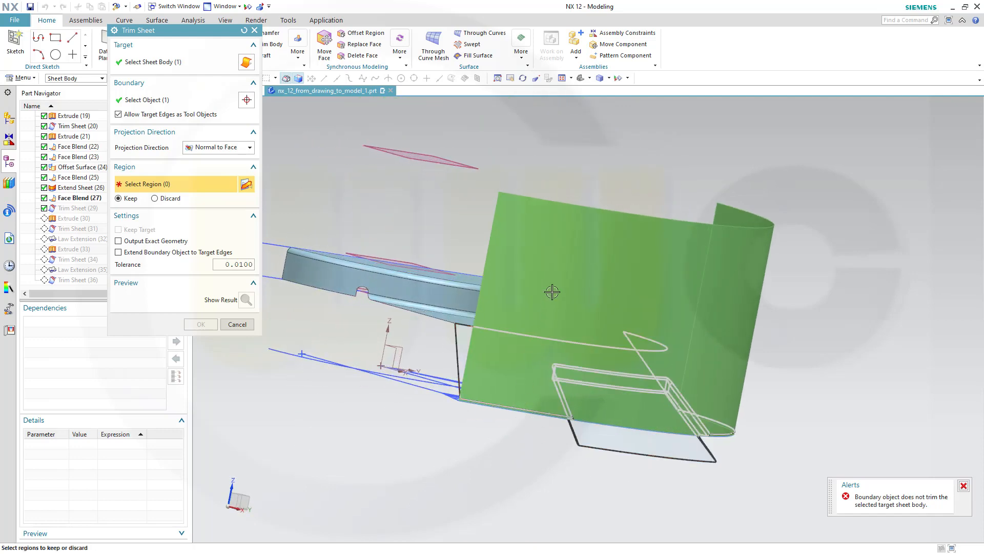
pyautogui.click(237, 324)
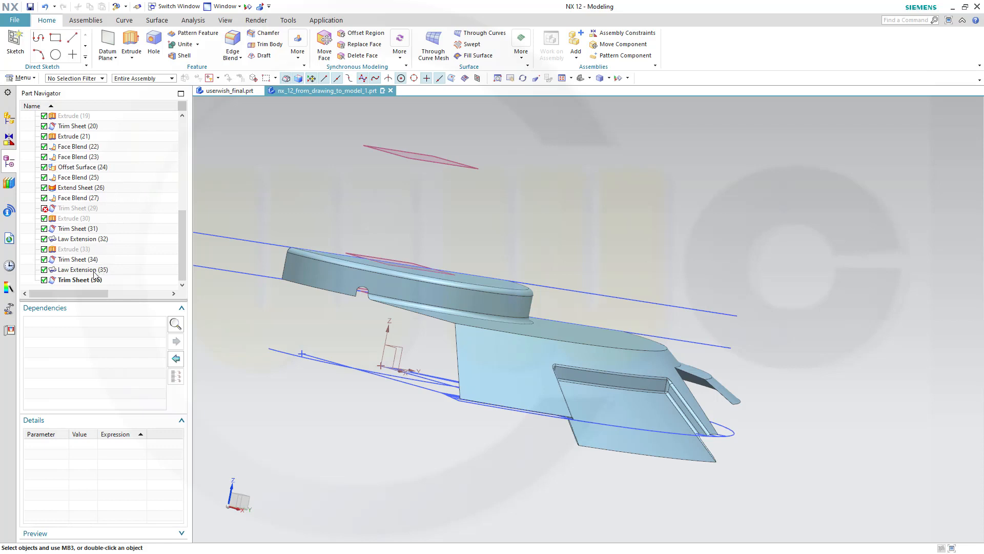
# - Check the parent extrudes of Trim Sheet (29) and set the start distance of the outer curved extrude to -20 mm
pyautogui.click(72, 209)
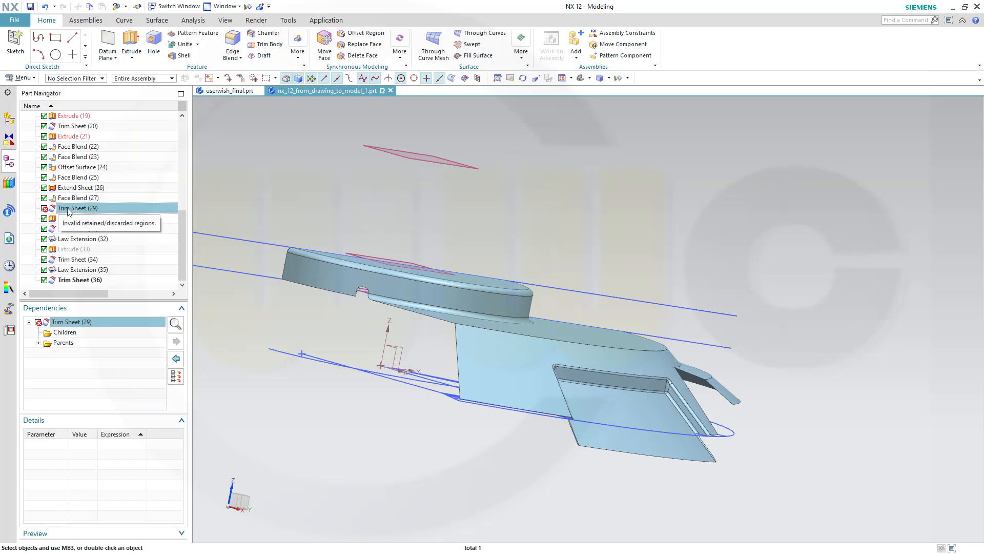
pyautogui.click(76, 136)
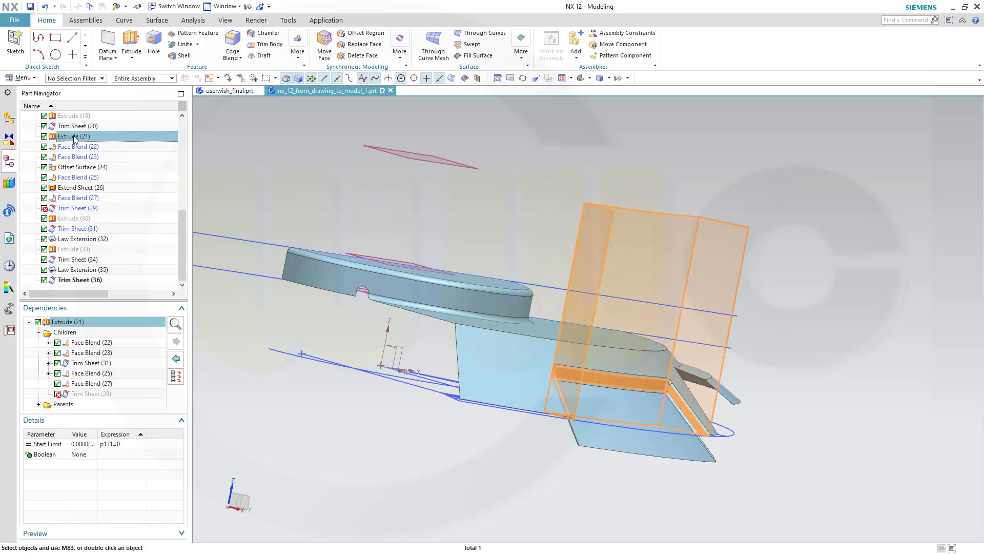
pyautogui.click(74, 116)
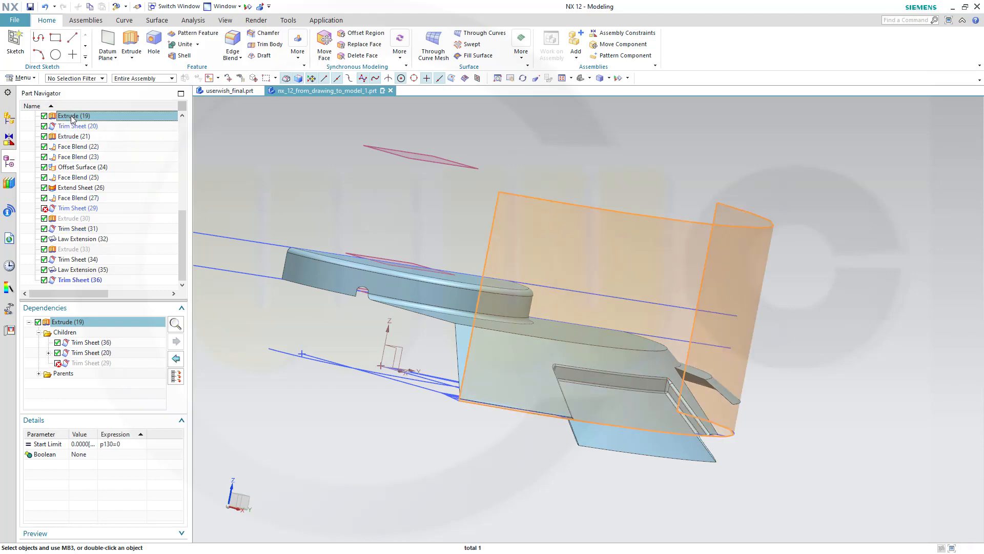
pyautogui.doubleClick(72, 117)
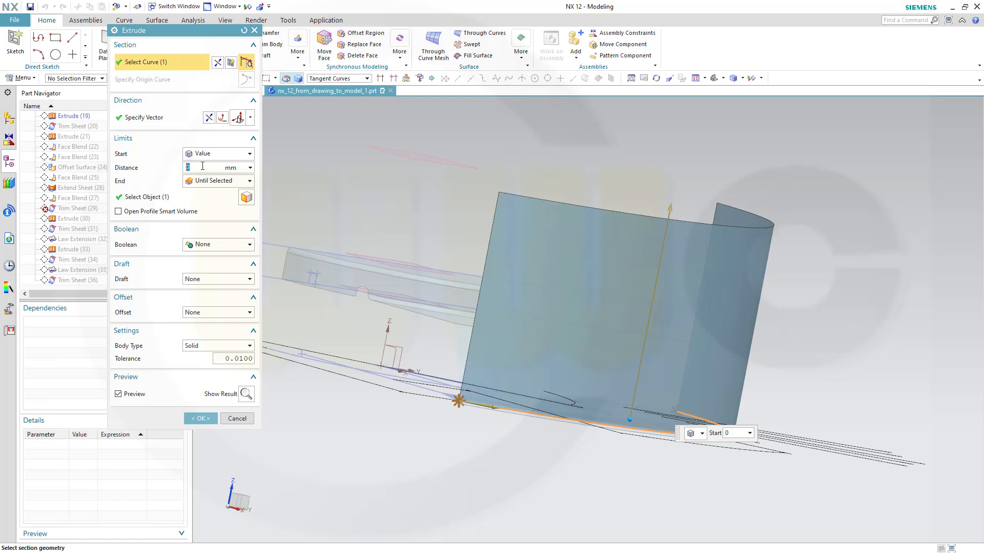
pyautogui.write('-20')
pyautogui.press('Return')
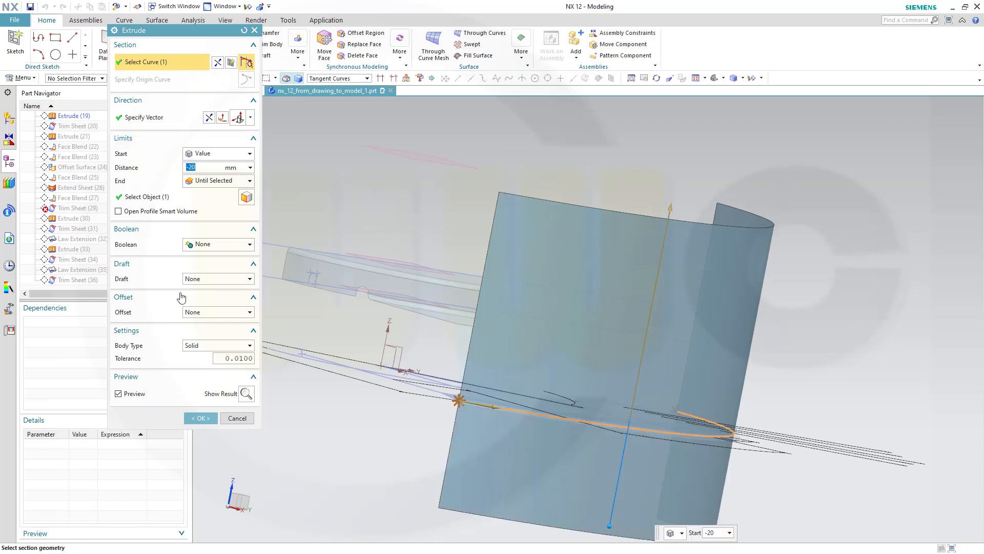
pyautogui.click(200, 417)
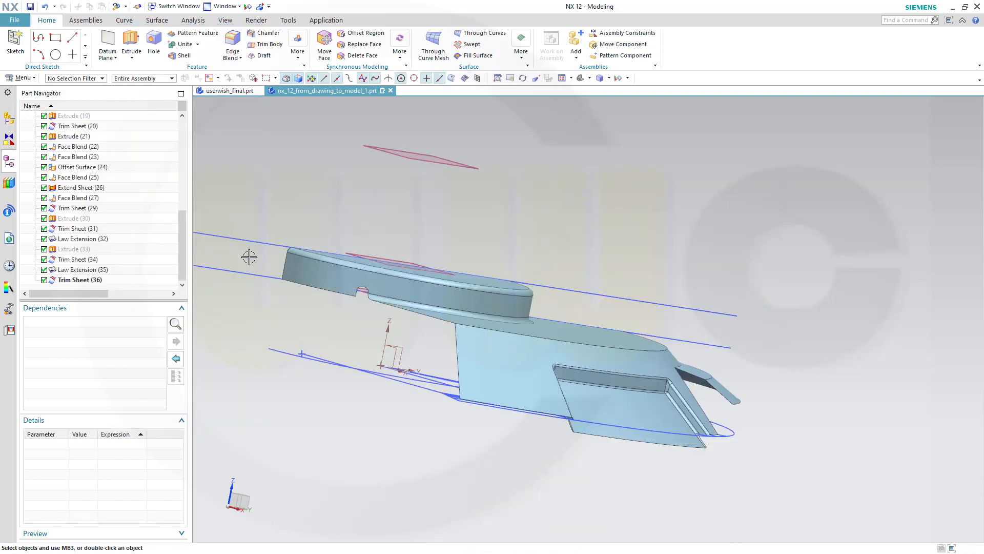
# - Examine the recess and sloping flange along the outer edge, and the extent of the outer curved extruded sheet
pyautogui.moveTo(179, 248)
pyautogui.mouseDown()
pyautogui.moveTo(181, 197)
pyautogui.moveTo(168, 251)
pyautogui.moveTo(177, 262)
pyautogui.mouseUp()
pyautogui.moveTo(308, 275); pyautogui.dragTo(344, 318, button='middle')
pyautogui.scroll(-3, 589, 512)
pyautogui.scroll(-1, 597, 469)
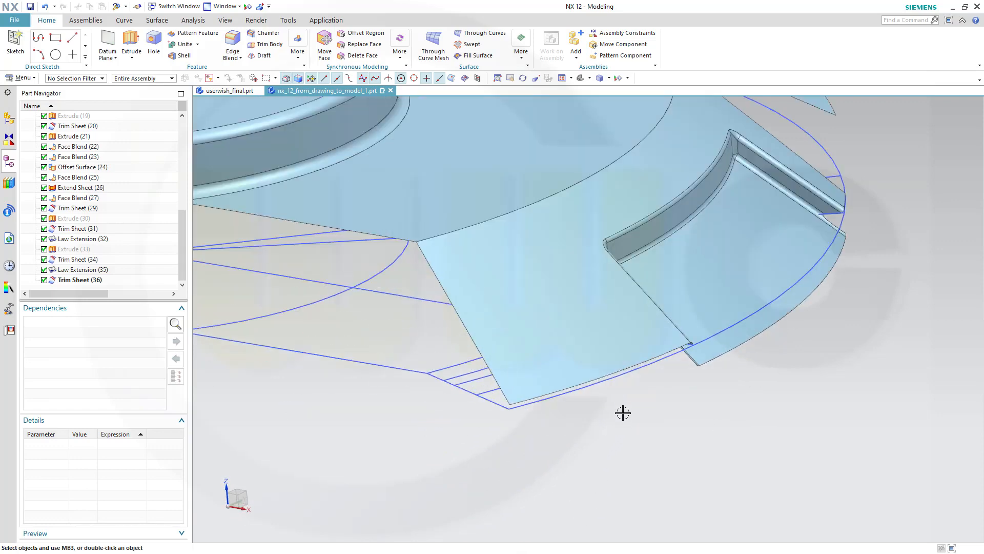
pyautogui.moveTo(626, 451); pyautogui.dragTo(632, 413, button='middle')
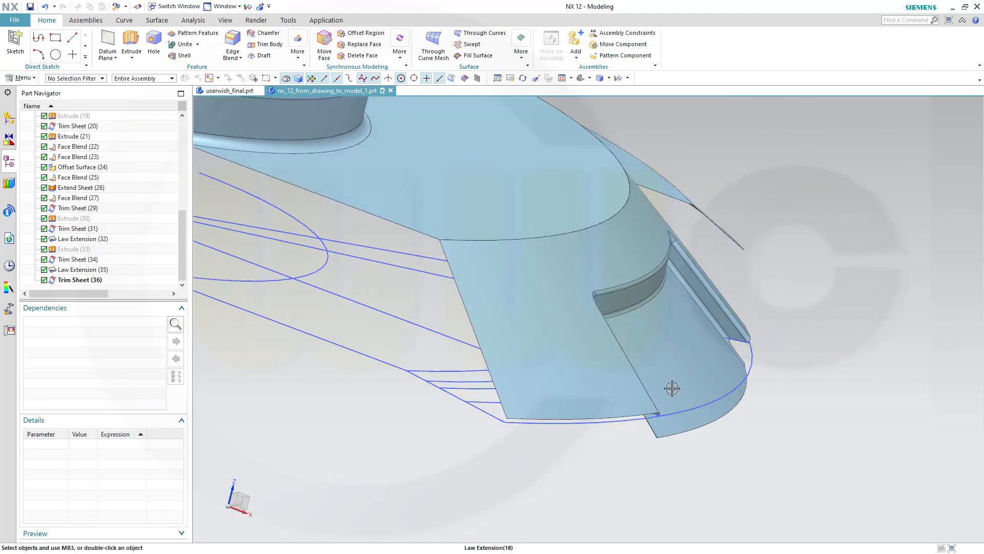
pyautogui.moveTo(670, 386); pyautogui.dragTo(655, 364, button='middle')
pyautogui.scroll(2, 789, 383)
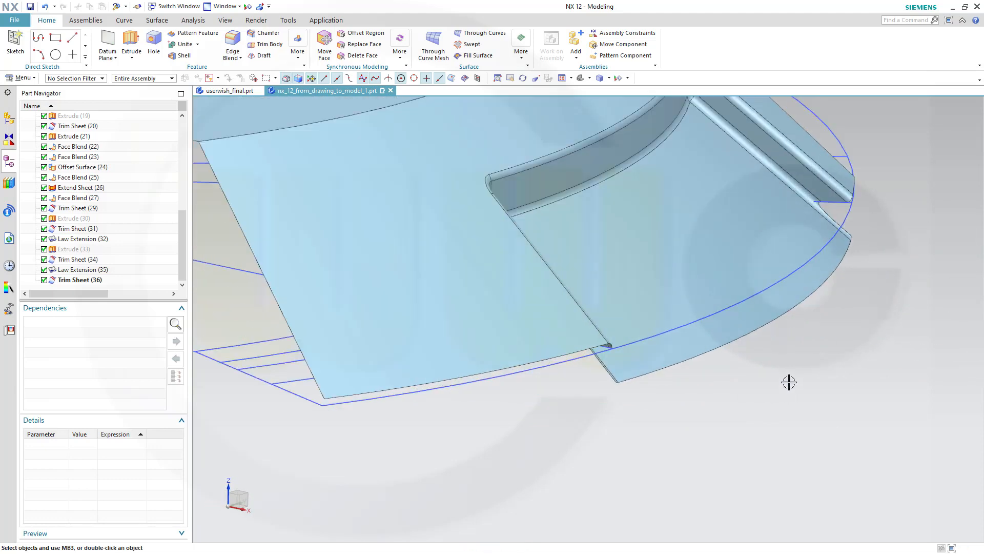
pyautogui.scroll(-2, 790, 382)
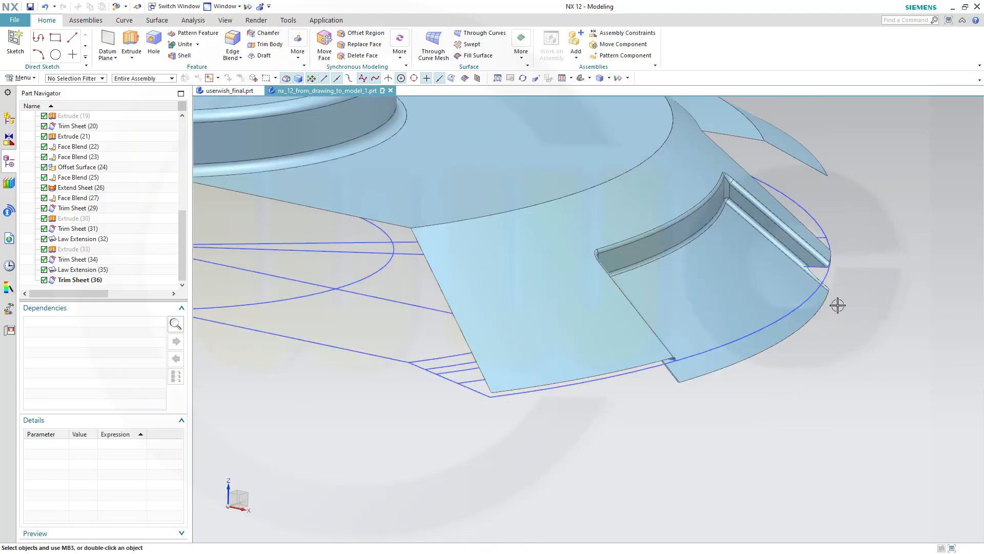
pyautogui.moveTo(842, 303); pyautogui.dragTo(846, 301, button='middle')
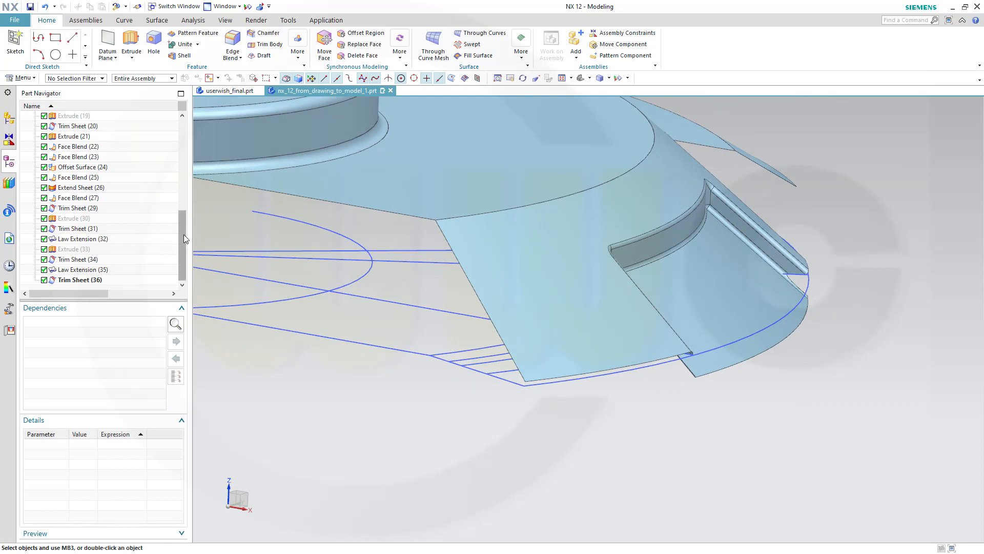
pyautogui.click(71, 280)
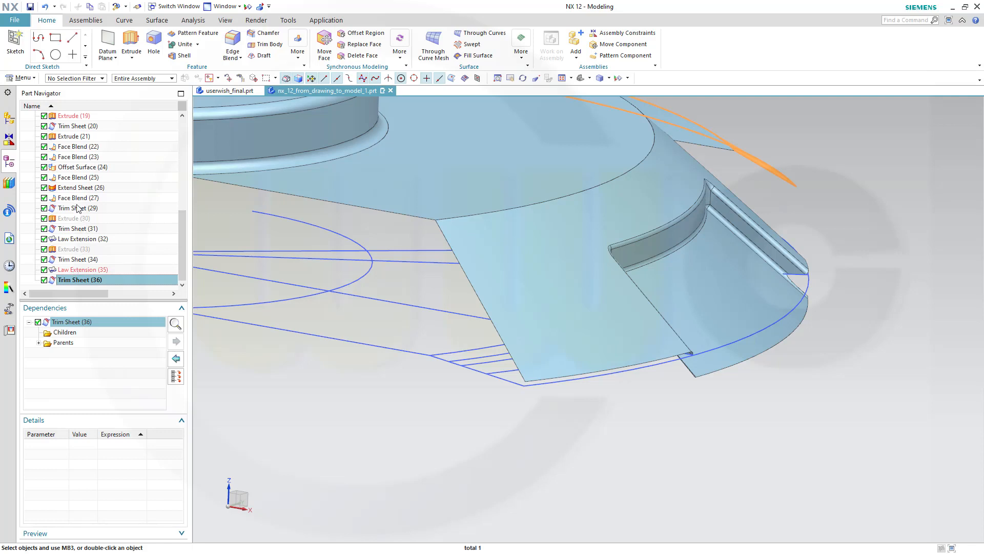
pyautogui.click(77, 115)
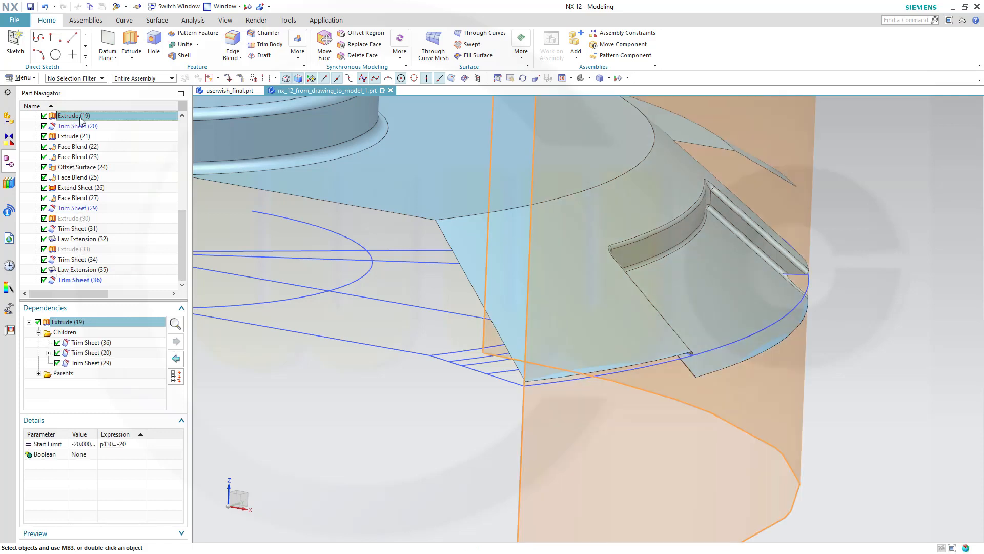
pyautogui.moveTo(304, 261); pyautogui.dragTo(330, 270, button='middle')
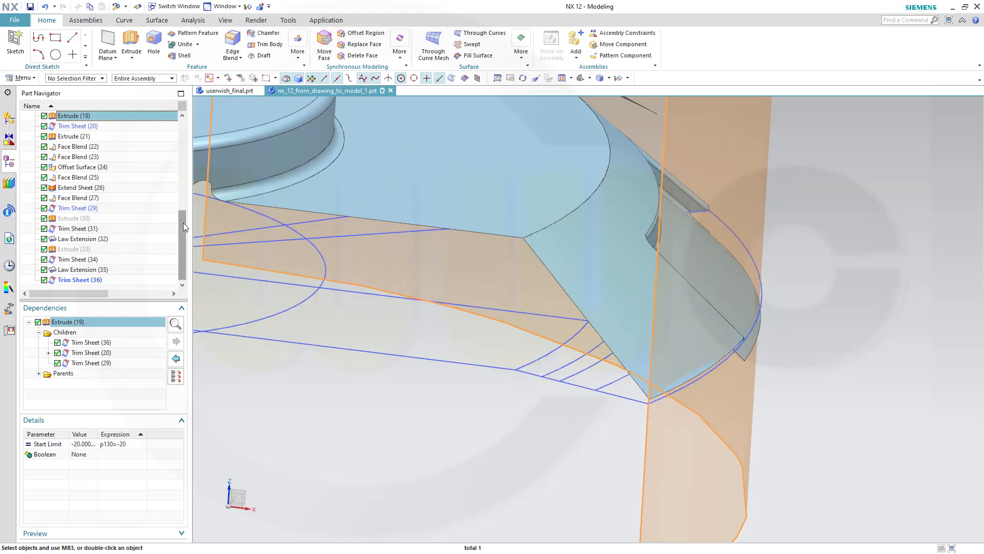
# - Set the length law of the first sloping law extension, Law Extension (18), to 30 mm
pyautogui.moveTo(183, 222); pyautogui.dragTo(177, 202)
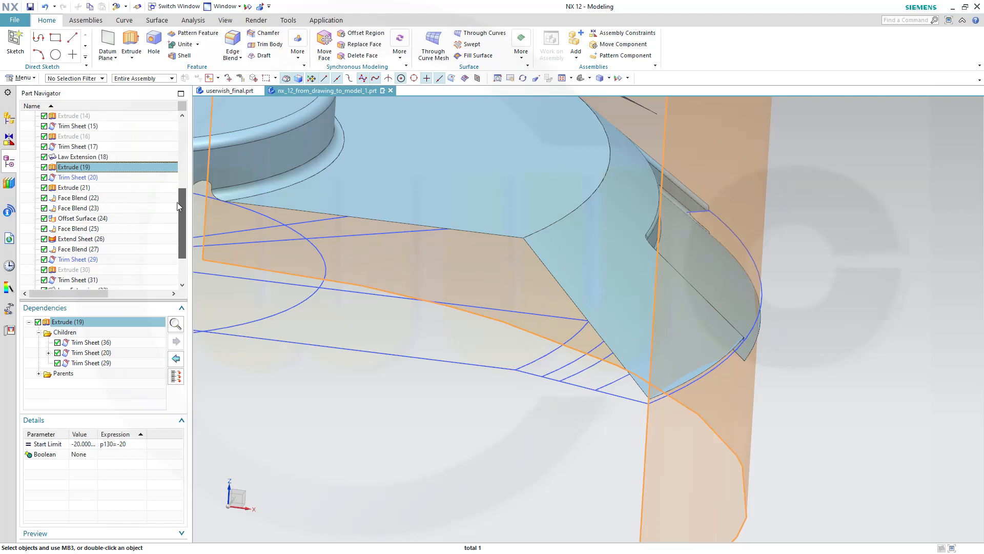
pyautogui.click(85, 157)
pyautogui.doubleClick(85, 156)
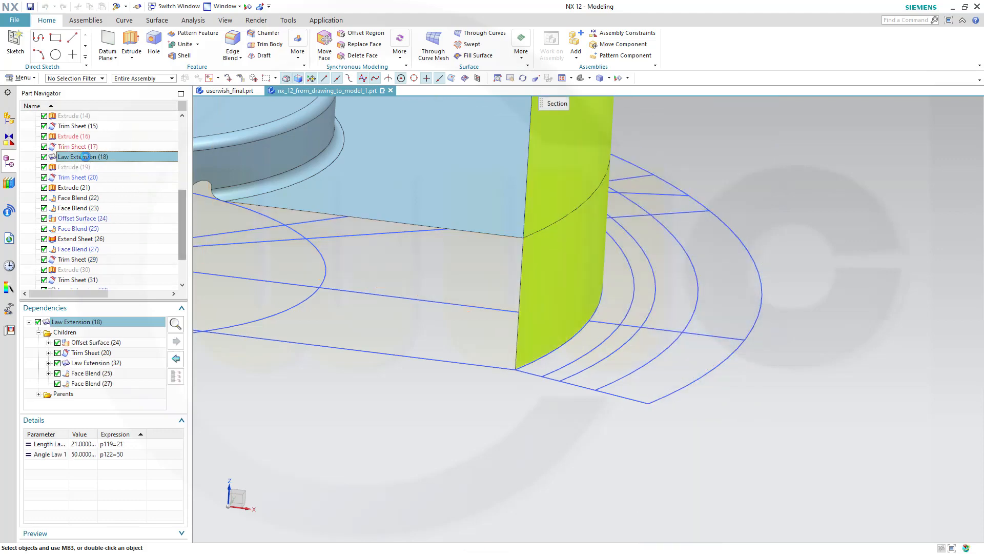
pyautogui.click(191, 211)
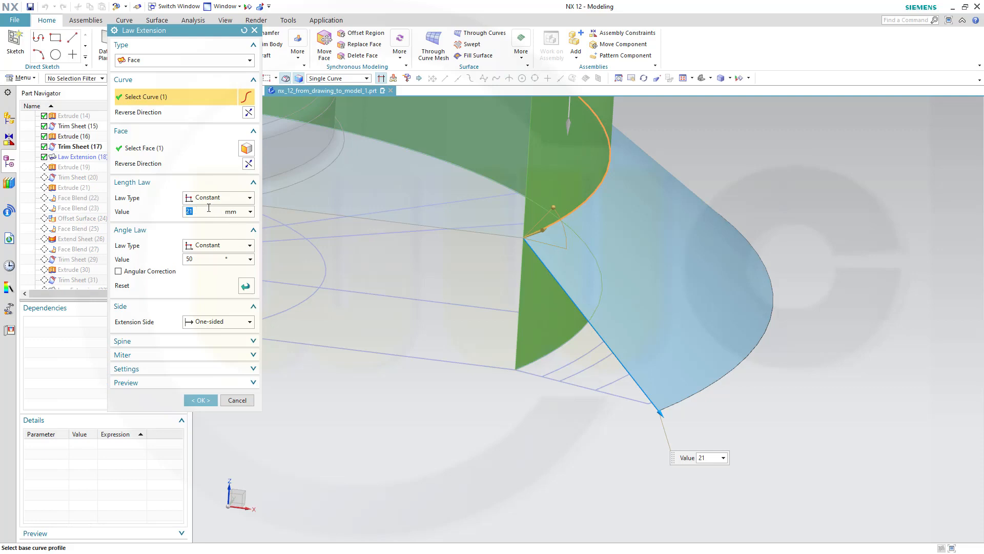
pyautogui.write('30')
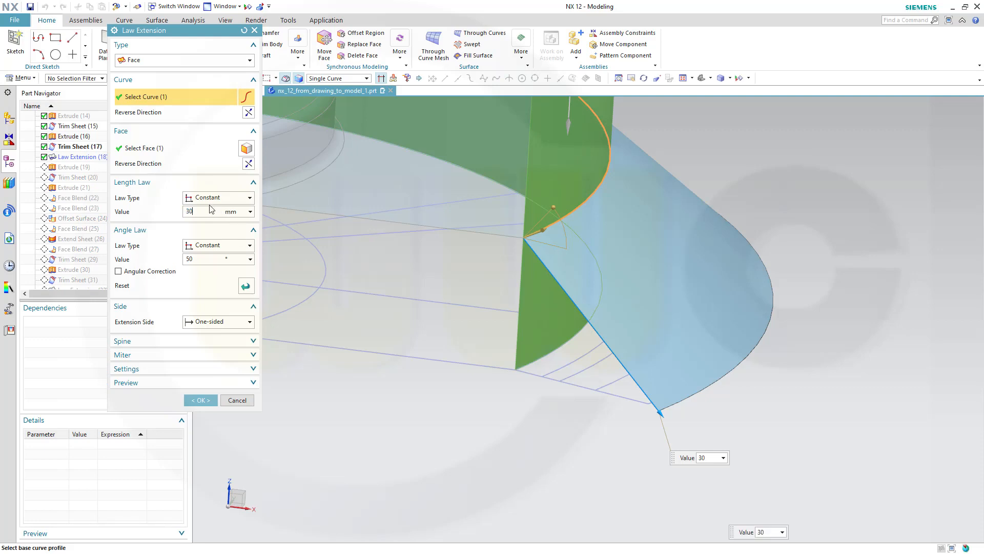
pyautogui.click(200, 402)
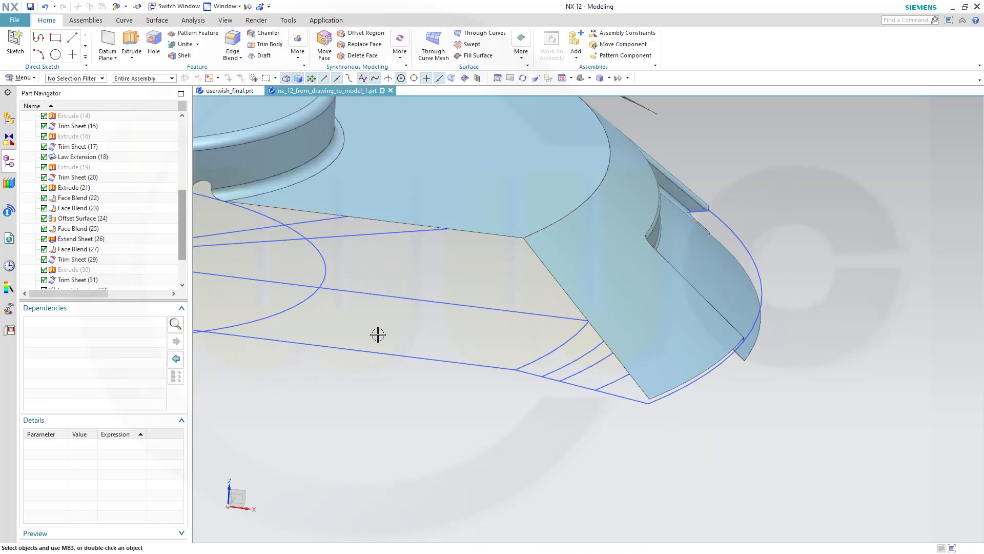
# - Identify the extrude that forms the recess walls, Extrude (21), and set its start distance to -20 mm
pyautogui.moveTo(378, 333)
pyautogui.mouseDown(button='middle')
pyautogui.moveTo(325, 321)
pyautogui.moveTo(321, 306)
pyautogui.moveTo(256, 324)
pyautogui.moveTo(408, 316)
pyautogui.moveTo(425, 328)
pyautogui.moveTo(455, 319)
pyautogui.moveTo(432, 347)
pyautogui.moveTo(529, 340)
pyautogui.moveTo(466, 331)
pyautogui.moveTo(457, 346)
pyautogui.moveTo(513, 336)
pyautogui.mouseUp(button='middle')
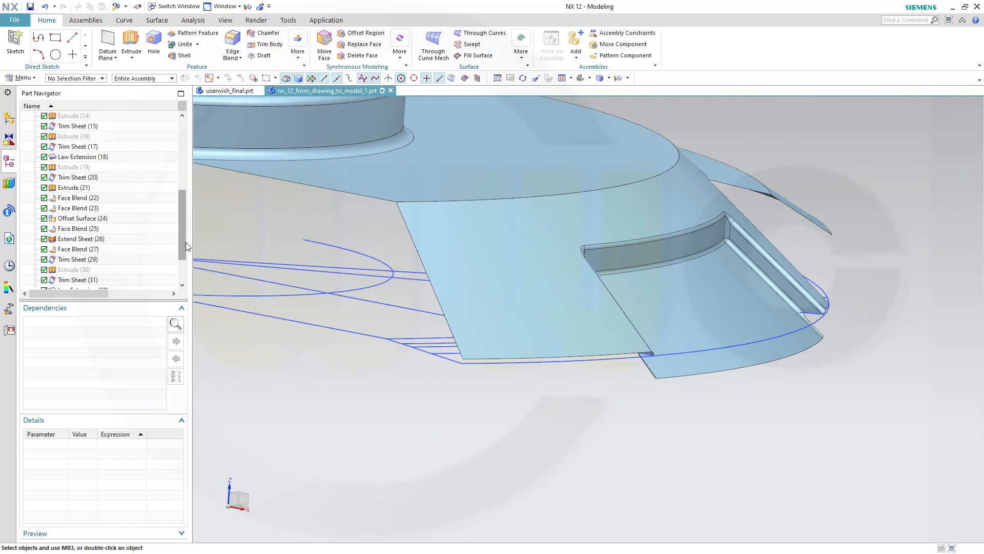
pyautogui.scroll(-2, 185, 242)
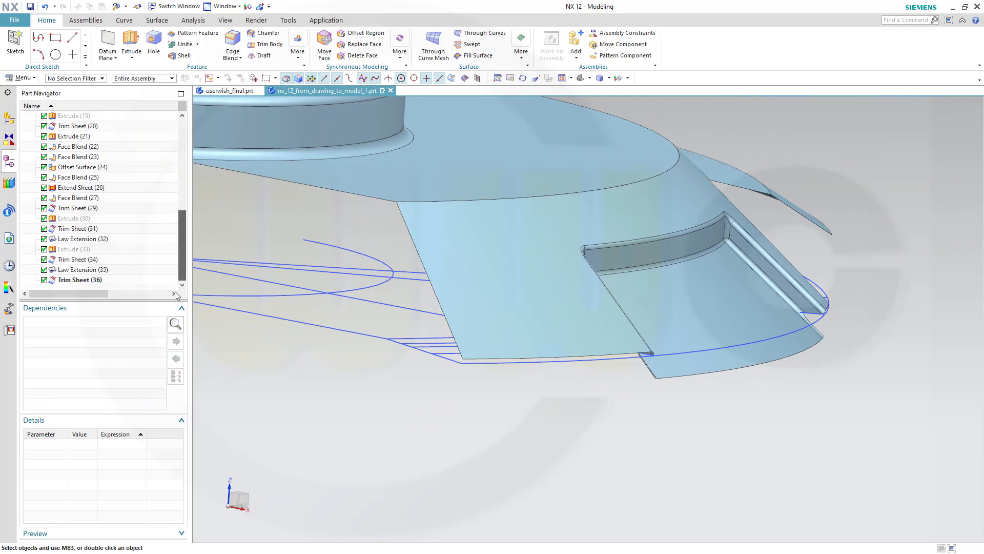
pyautogui.click(91, 199)
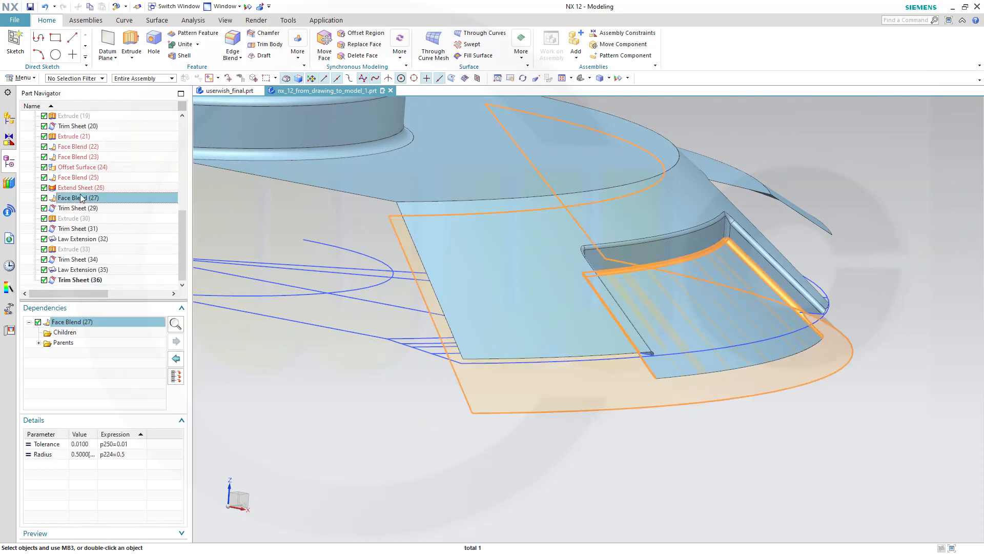
pyautogui.click(81, 188)
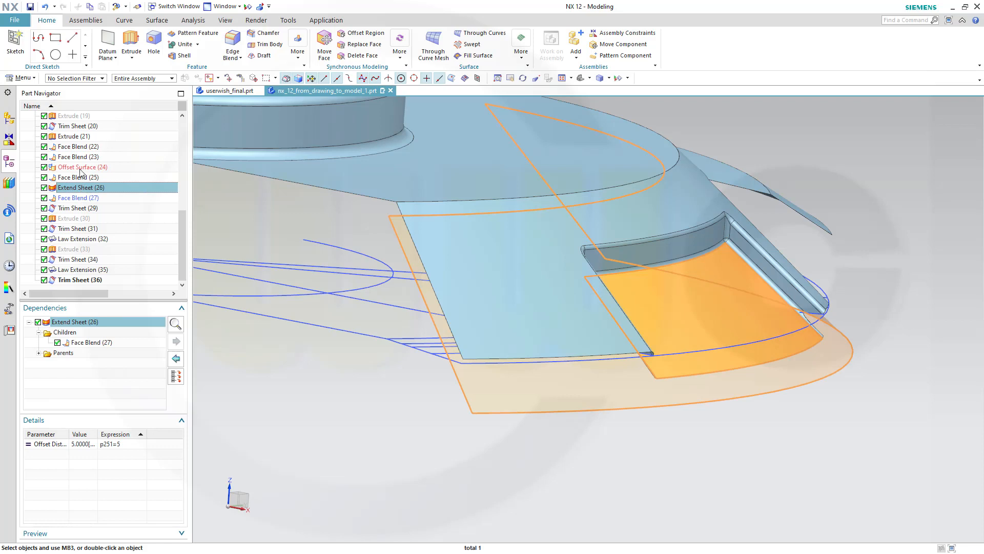
pyautogui.click(80, 177)
pyautogui.click(77, 167)
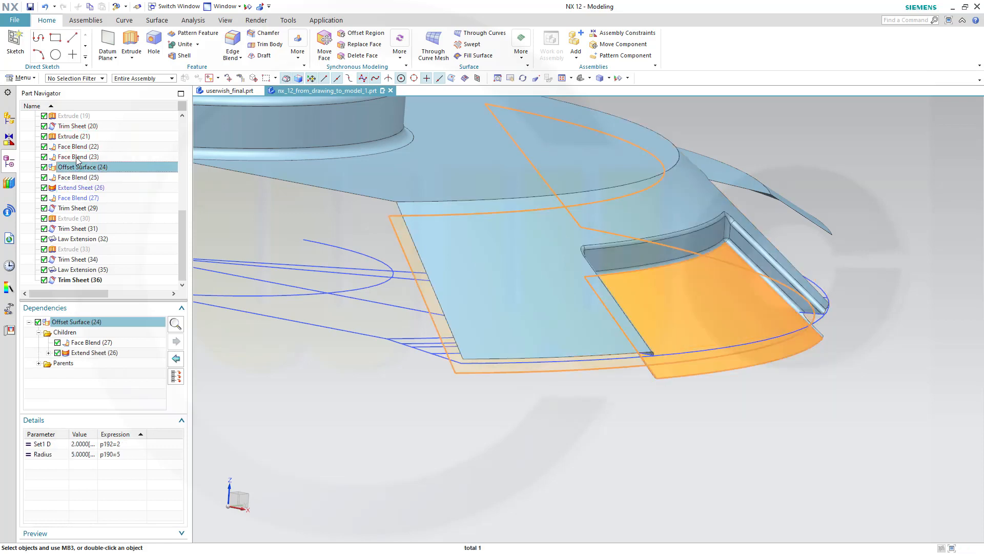
pyautogui.click(77, 137)
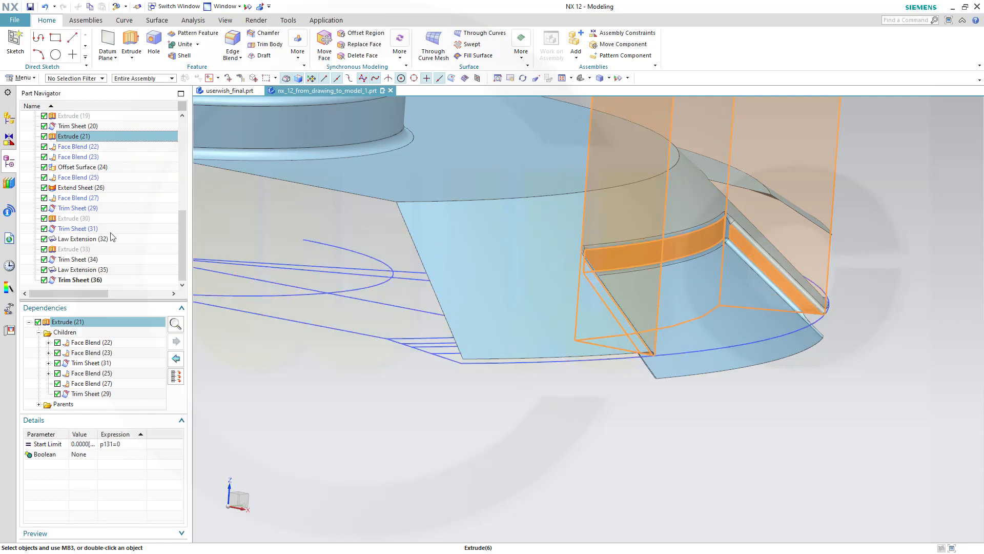
pyautogui.doubleClick(81, 137)
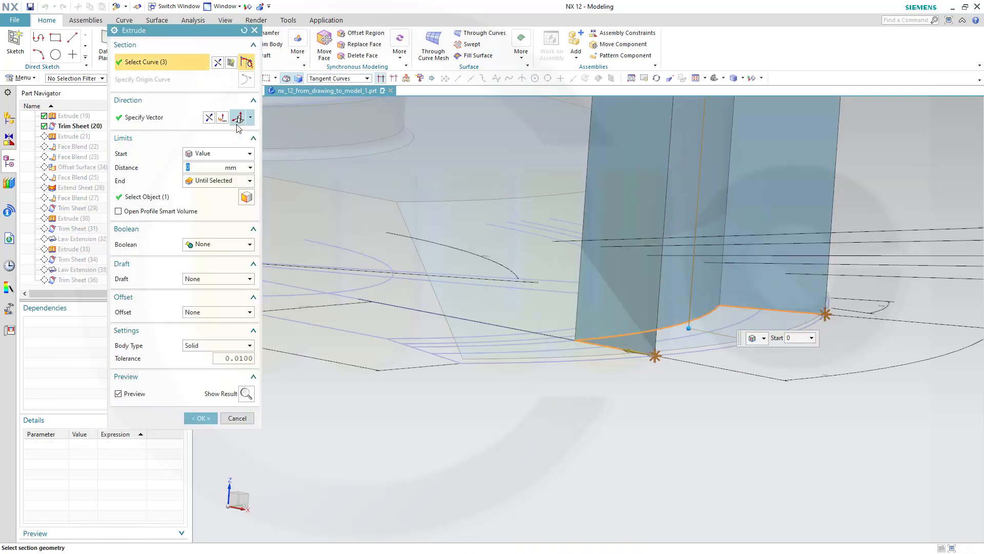
pyautogui.write('-20')
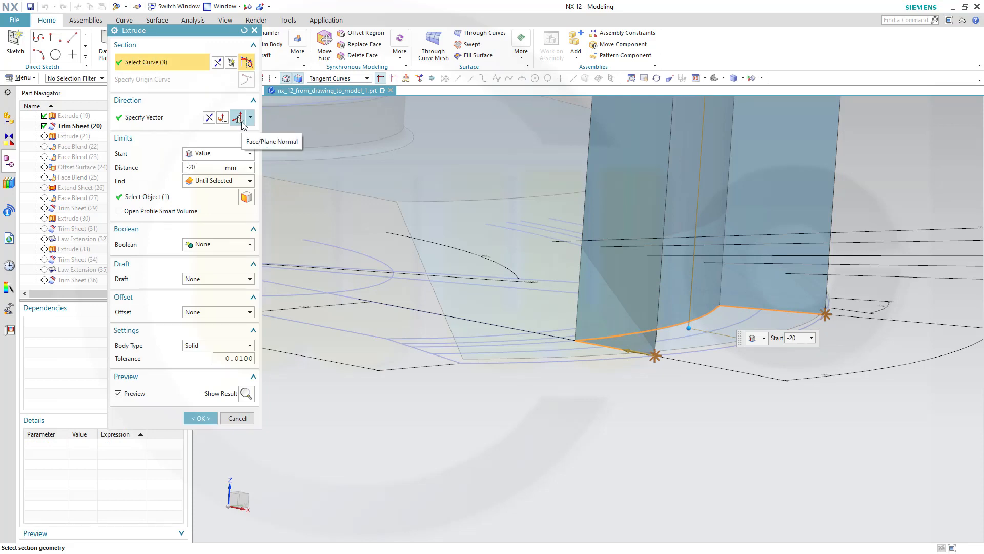
pyautogui.press('Return')
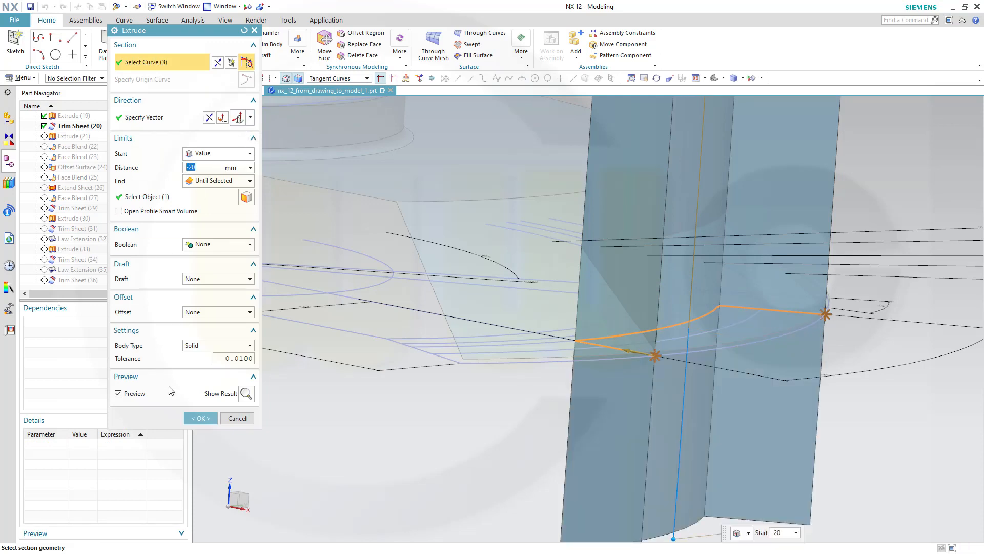
pyautogui.click(197, 418)
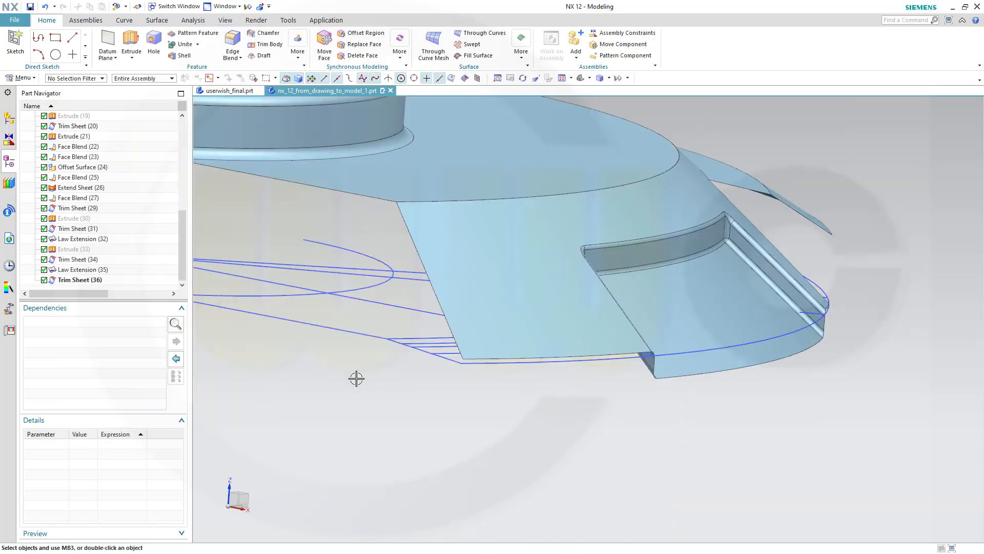
# - Examine the recess walls, the blended corners and the stepped flange from the front and both sides
pyautogui.moveTo(571, 400); pyautogui.dragTo(527, 387, button='middle')
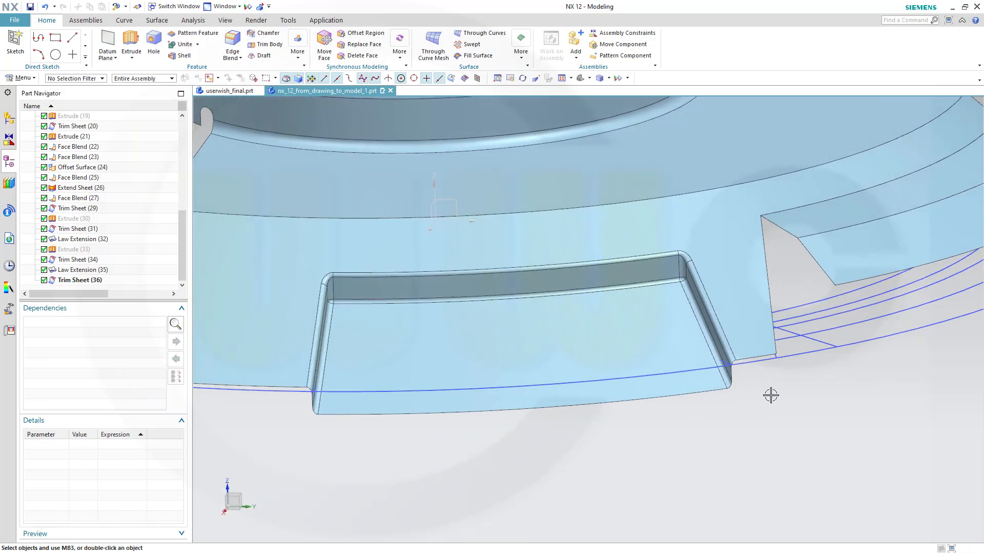
pyautogui.scroll(-5, 771, 395)
pyautogui.moveTo(774, 303); pyautogui.dragTo(793, 307, button='middle')
pyautogui.moveTo(871, 237); pyautogui.dragTo(770, 300, button='middle')
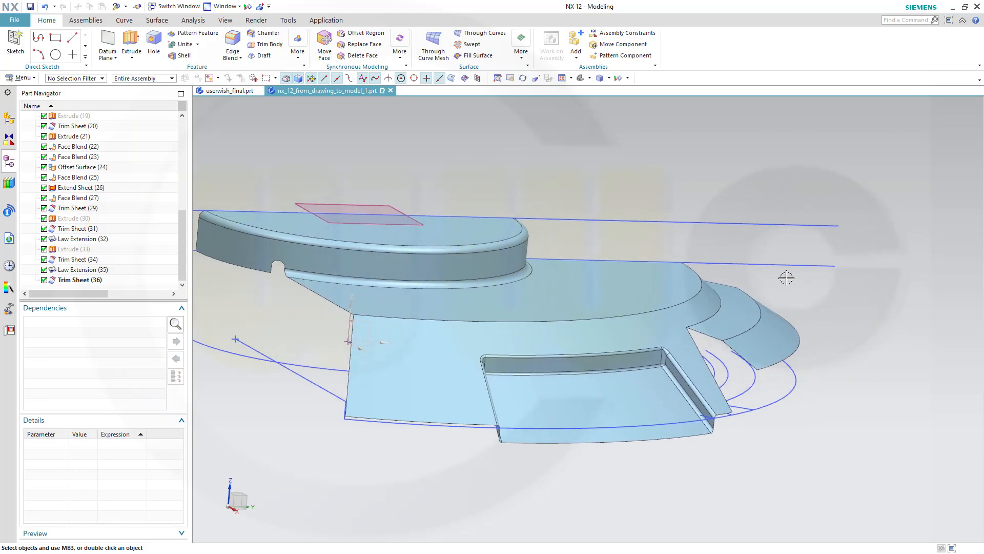
pyautogui.moveTo(723, 483)
pyautogui.mouseDown(button='middle')
pyautogui.moveTo(721, 501)
pyautogui.moveTo(721, 487)
pyautogui.mouseUp(button='middle')
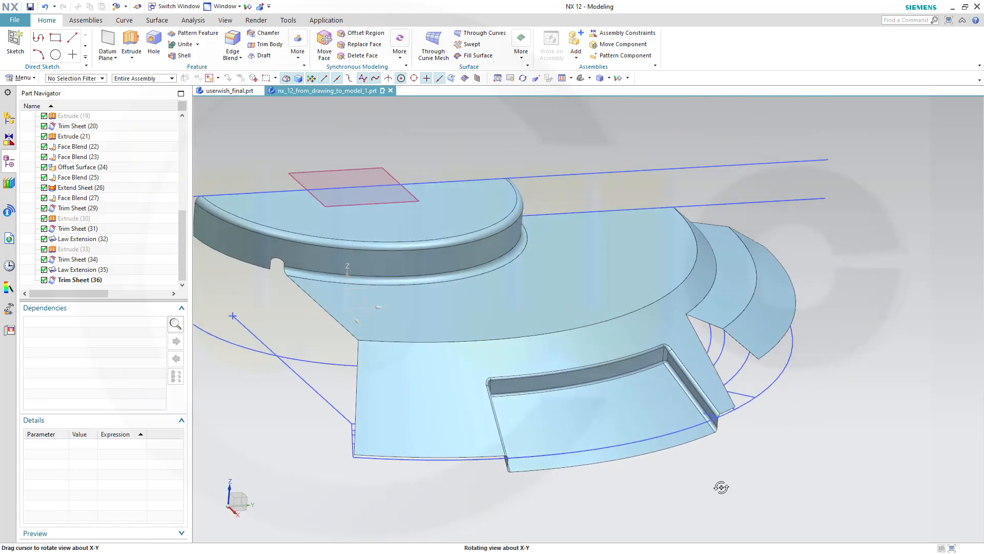
pyautogui.moveTo(723, 389); pyautogui.dragTo(728, 410, button='middle')
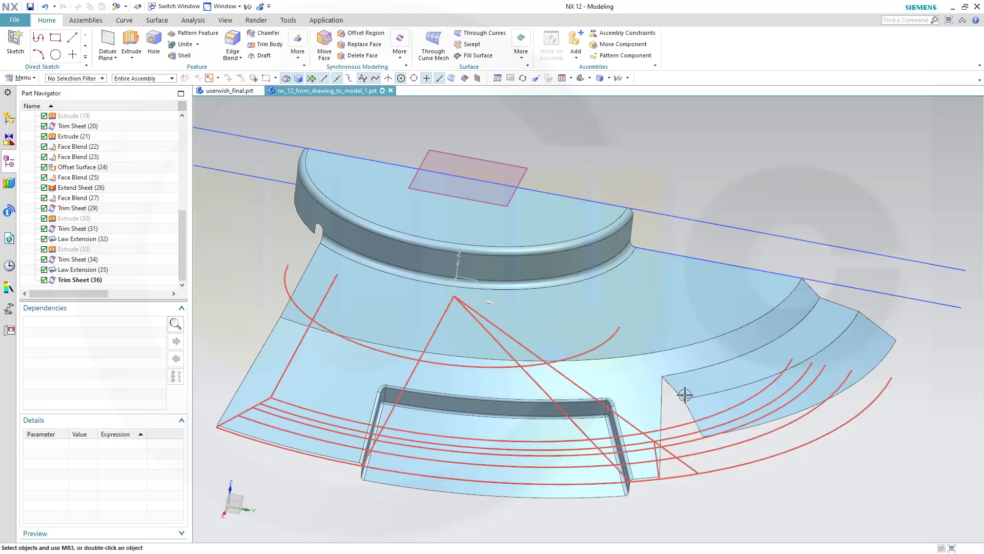
pyautogui.moveTo(730, 511); pyautogui.dragTo(746, 494, button='middle')
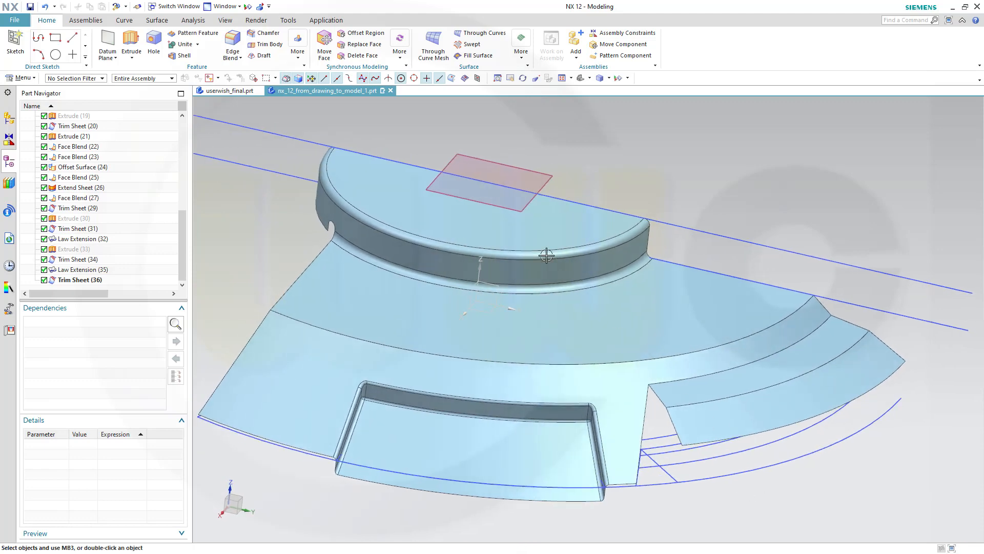
# - Hide all sketches so that only the sheet bodies and datums are displayed
pyautogui.click(248, 8)
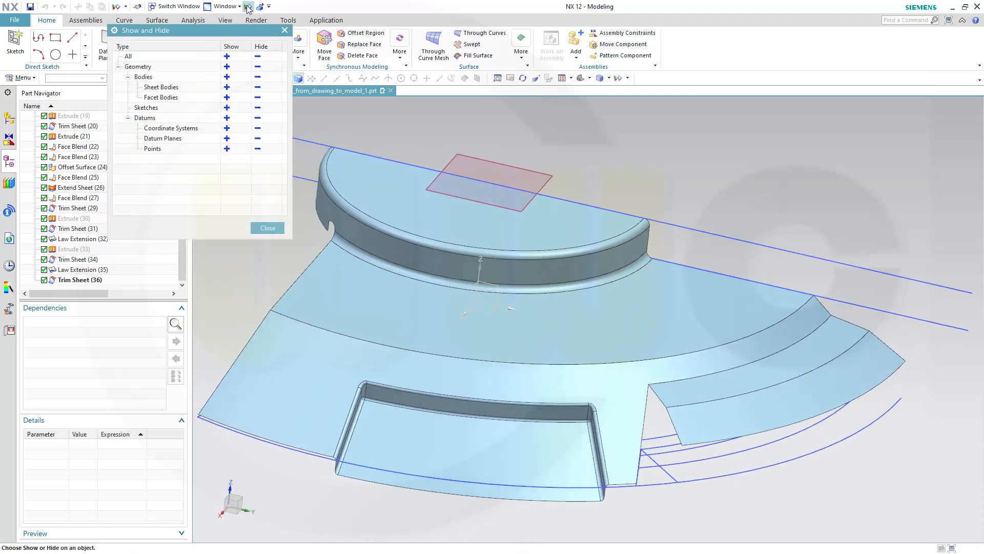
pyautogui.click(257, 107)
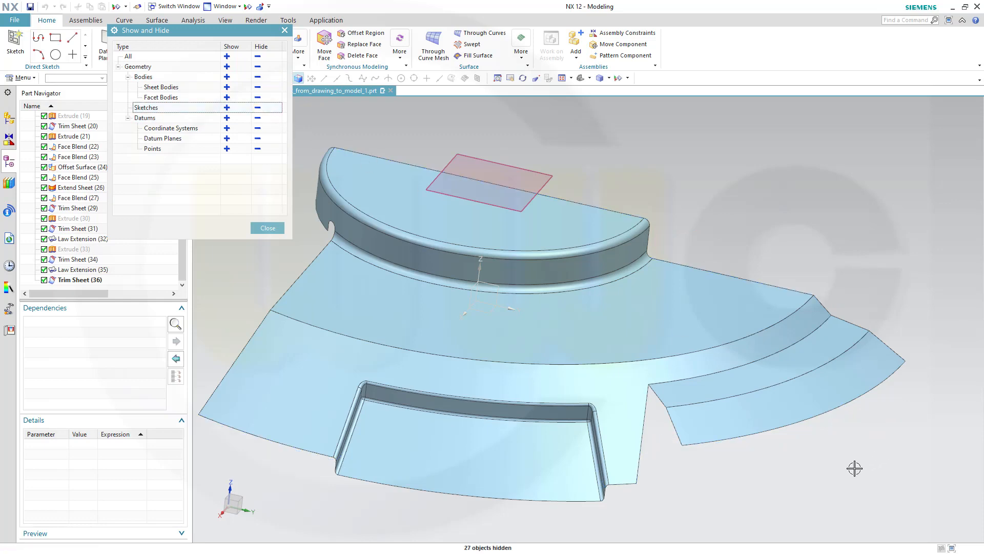
pyautogui.moveTo(855, 468); pyautogui.dragTo(830, 463, button='middle')
pyautogui.click(267, 227)
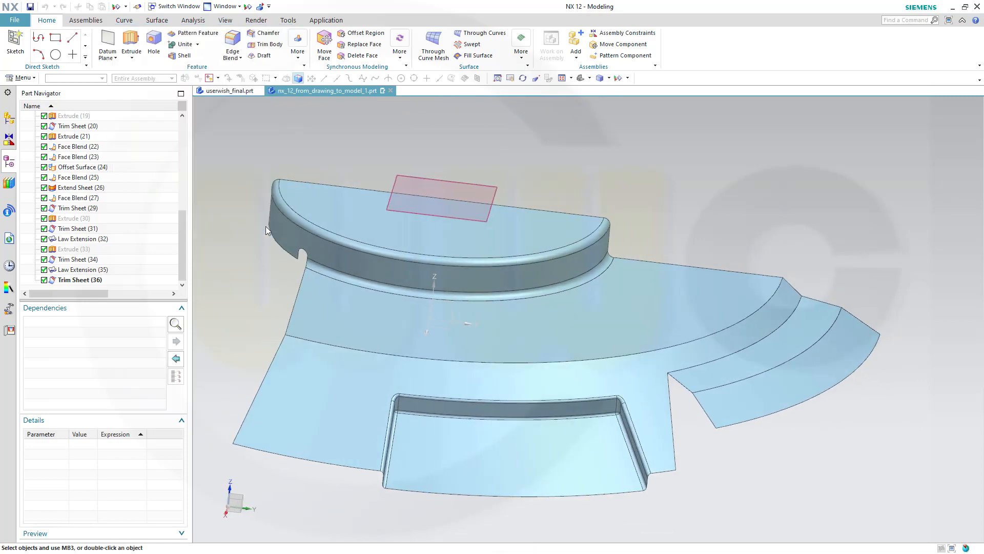
pyautogui.click(124, 23)
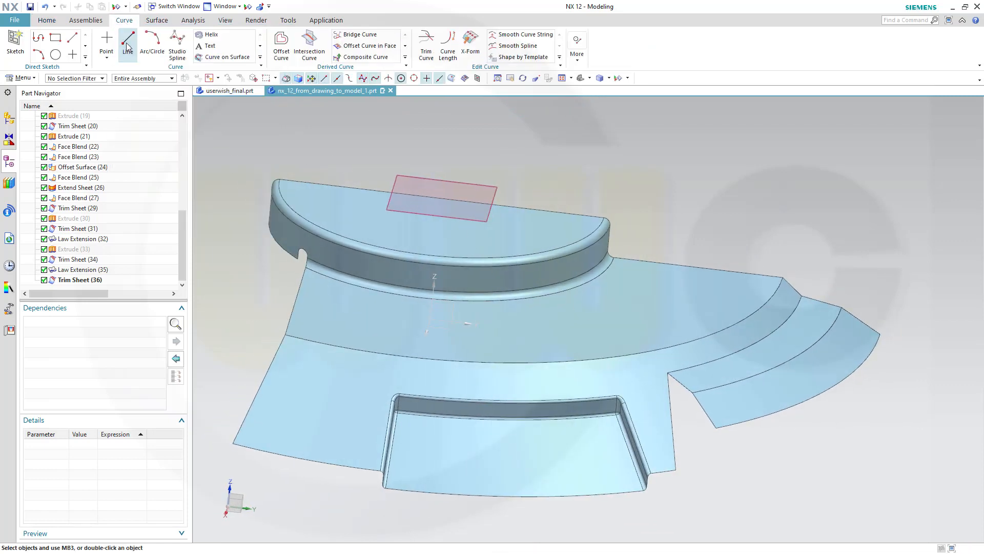
pyautogui.click(127, 40)
pyautogui.scroll(5, 677, 407)
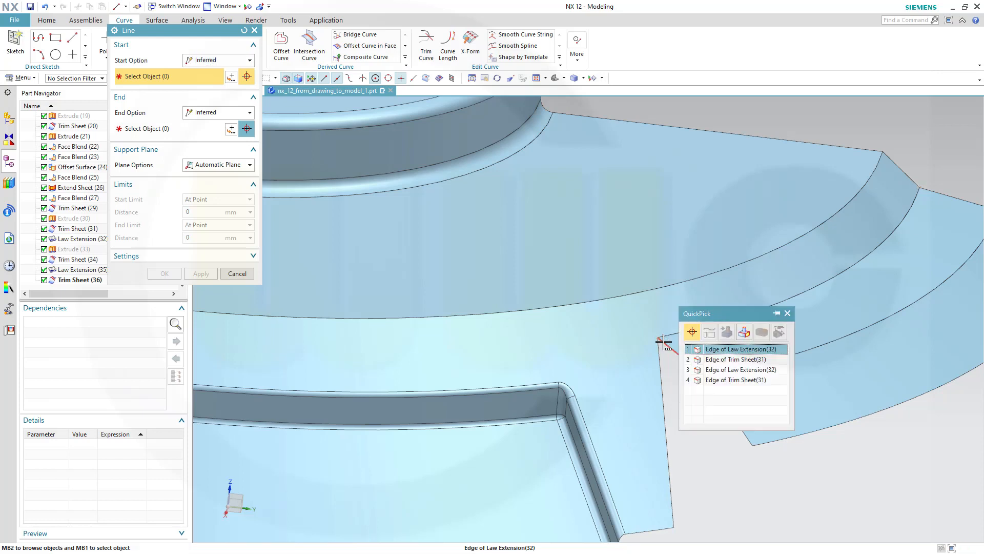
pyautogui.click(663, 341)
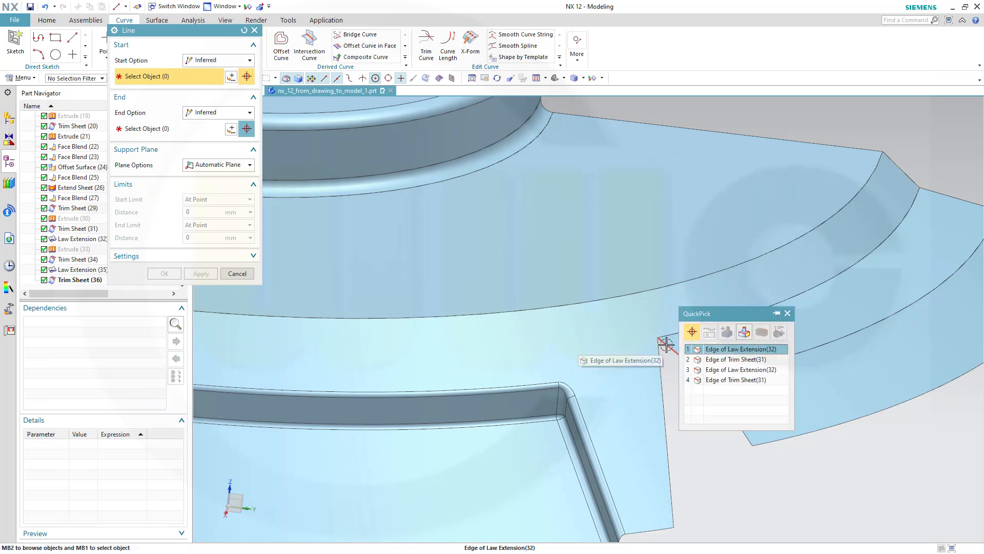
pyautogui.click(666, 344)
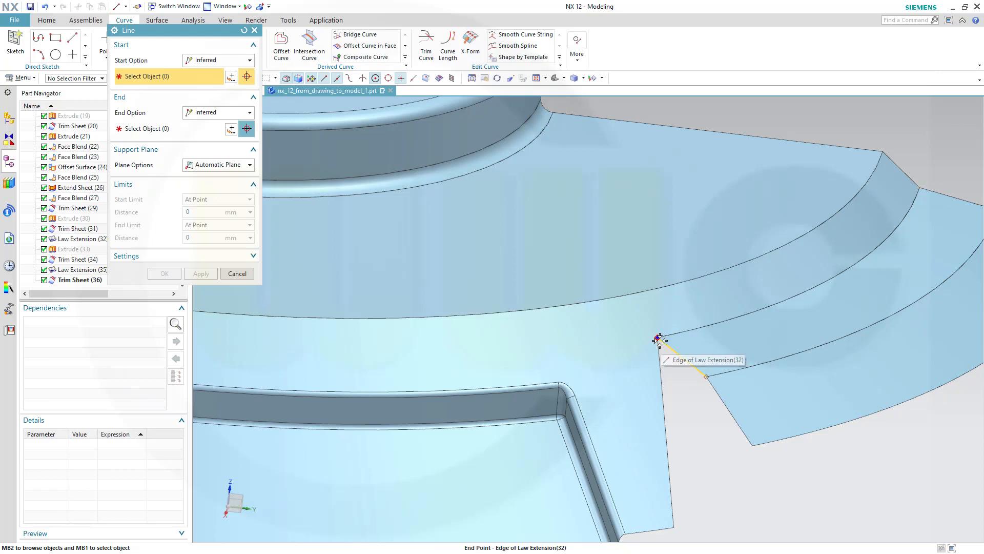
pyautogui.click(660, 340)
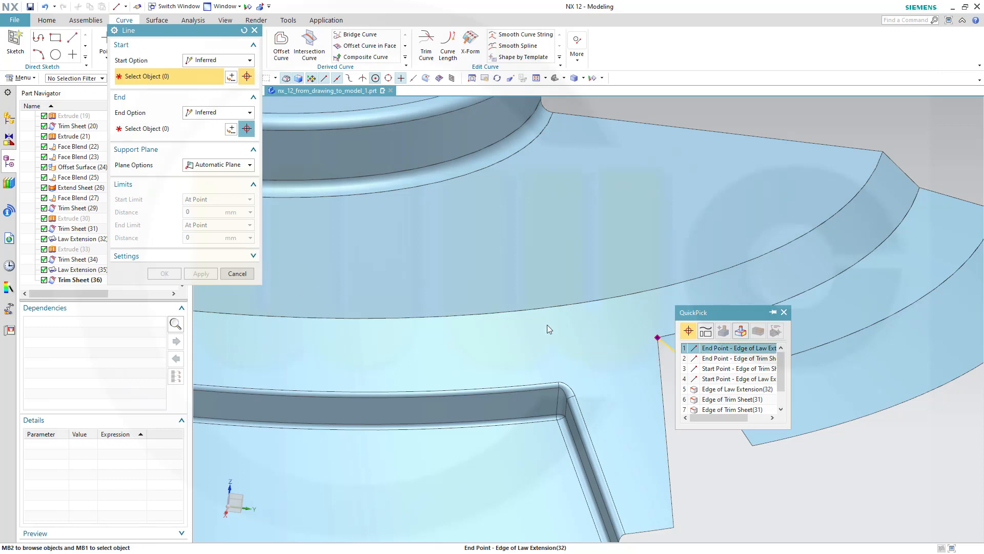
pyautogui.press('Escape')
pyautogui.press('Escape')
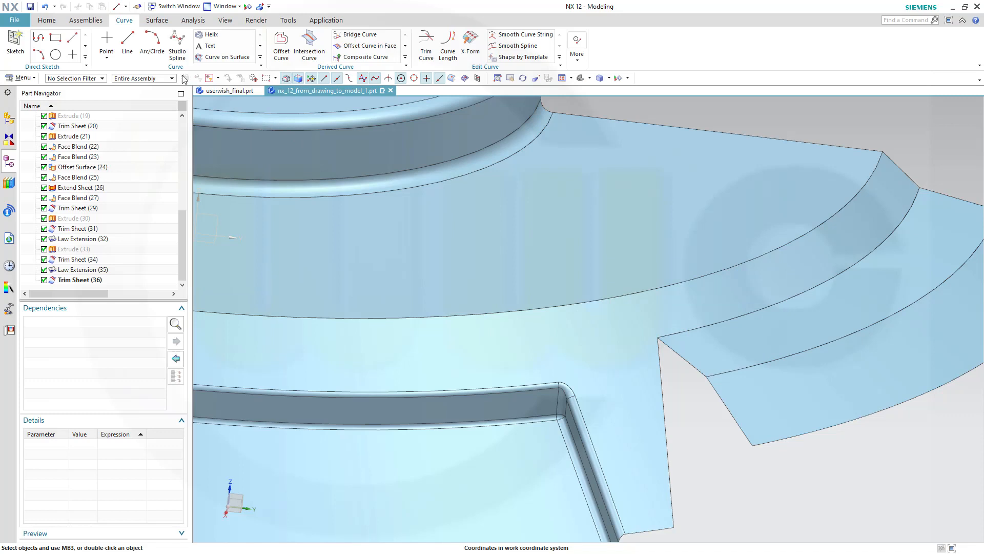
# - Extract two composite curves from the edges meeting at the notch corner: the short end edge of Law Extension (32) and the sloping flange's side edge
pyautogui.click(51, 22)
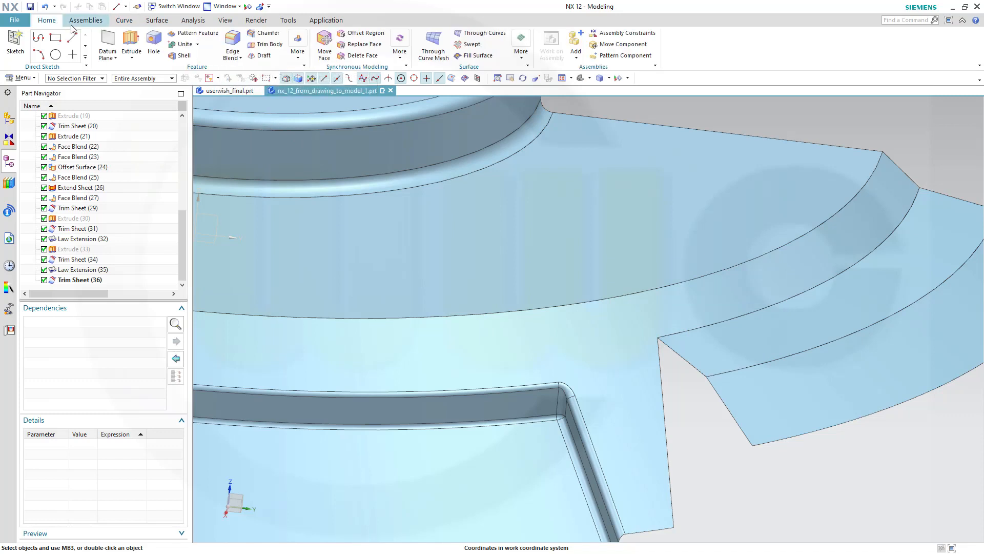
pyautogui.click(157, 21)
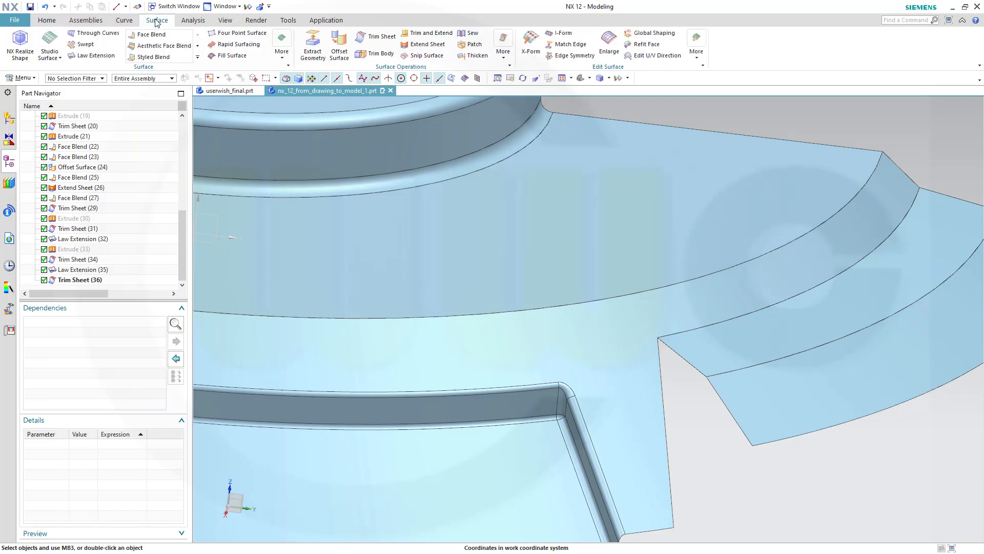
pyautogui.click(313, 45)
pyautogui.click(693, 362)
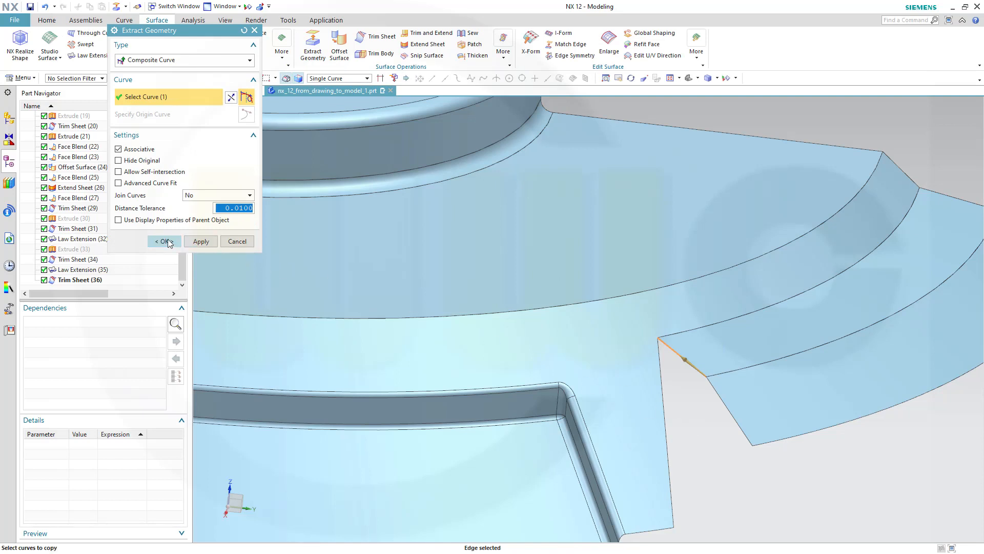
pyautogui.click(168, 243)
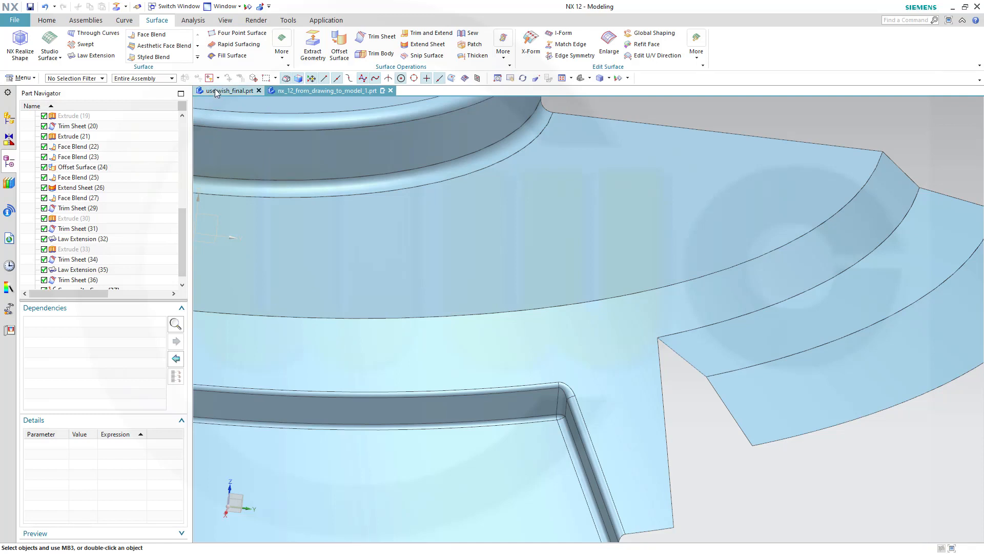
pyautogui.click(314, 51)
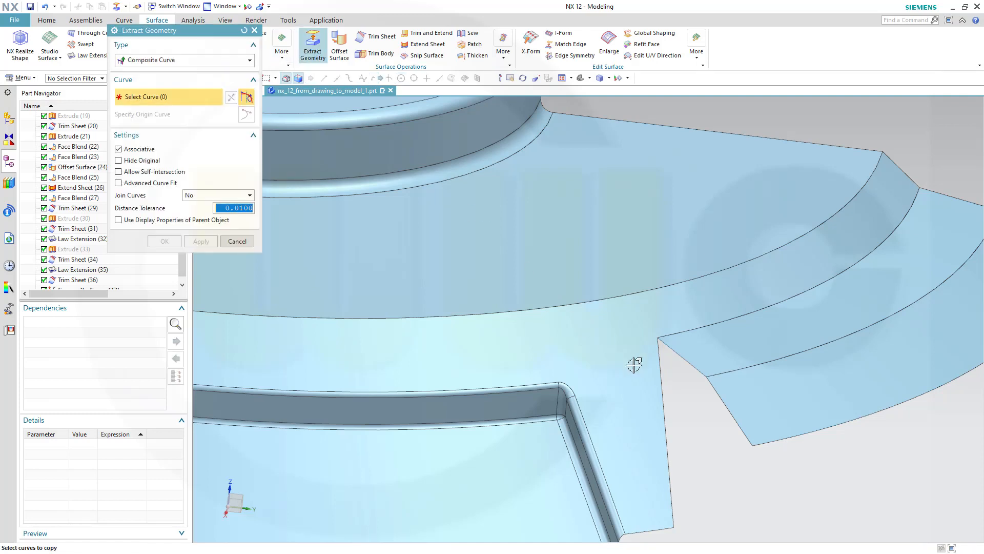
pyautogui.click(663, 385)
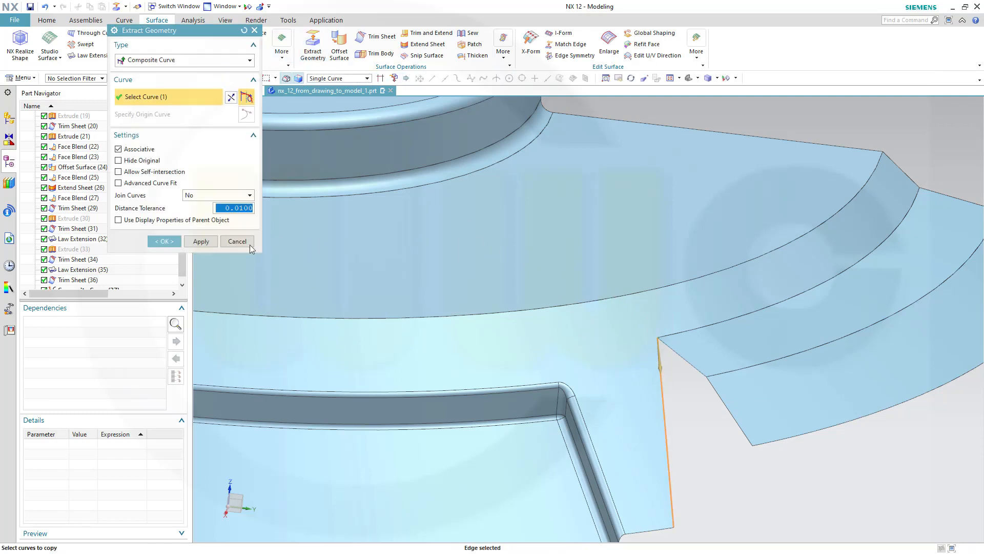
pyautogui.click(162, 242)
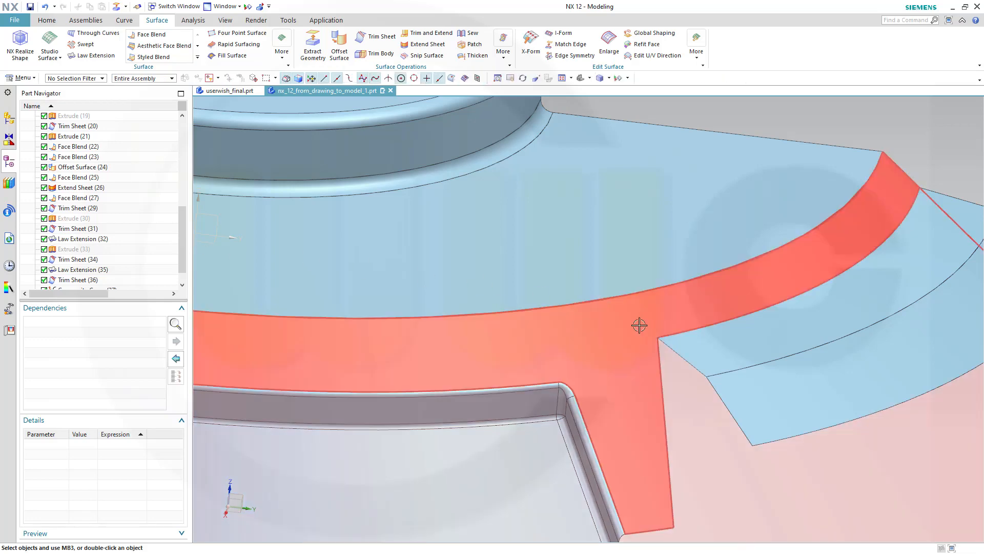
# - Hide the sloping flange sheet, Law Extension (18), and the two outer sheets, Law Extension (32) and Law Extension (35)
pyautogui.rightClick(636, 324)
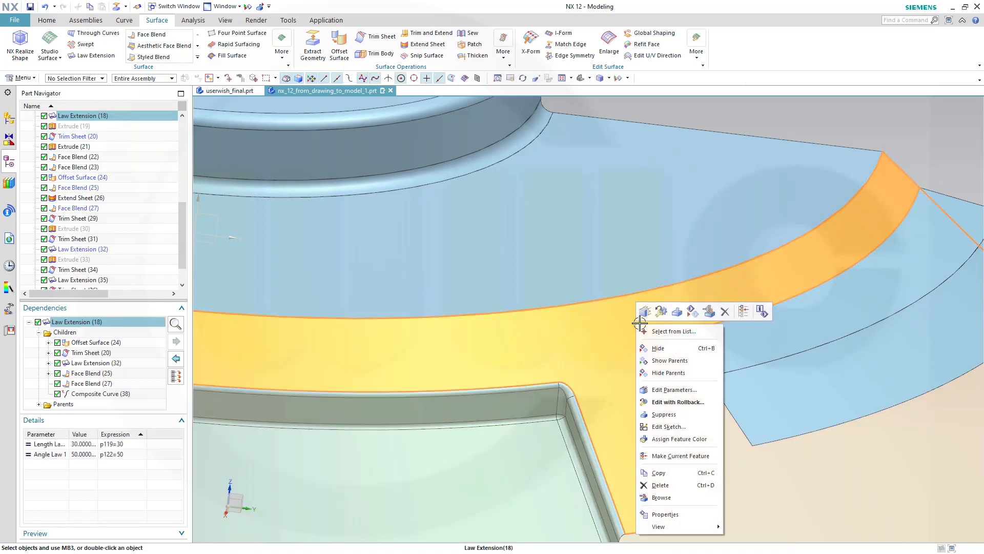
pyautogui.click(656, 348)
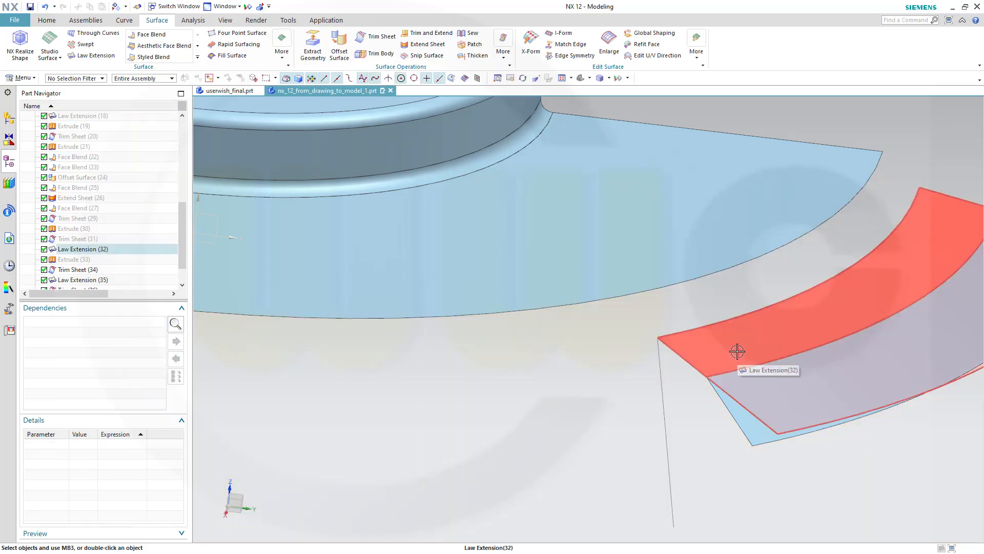
pyautogui.rightClick(736, 351)
pyautogui.click(757, 377)
pyautogui.rightClick(771, 385)
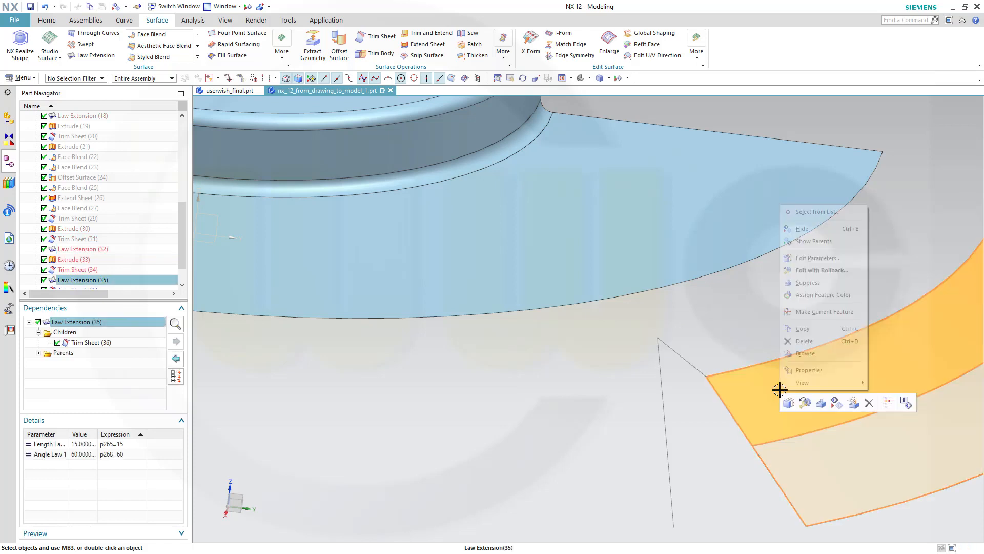
pyautogui.click(814, 241)
pyautogui.hotkey('ctrl', 'b')
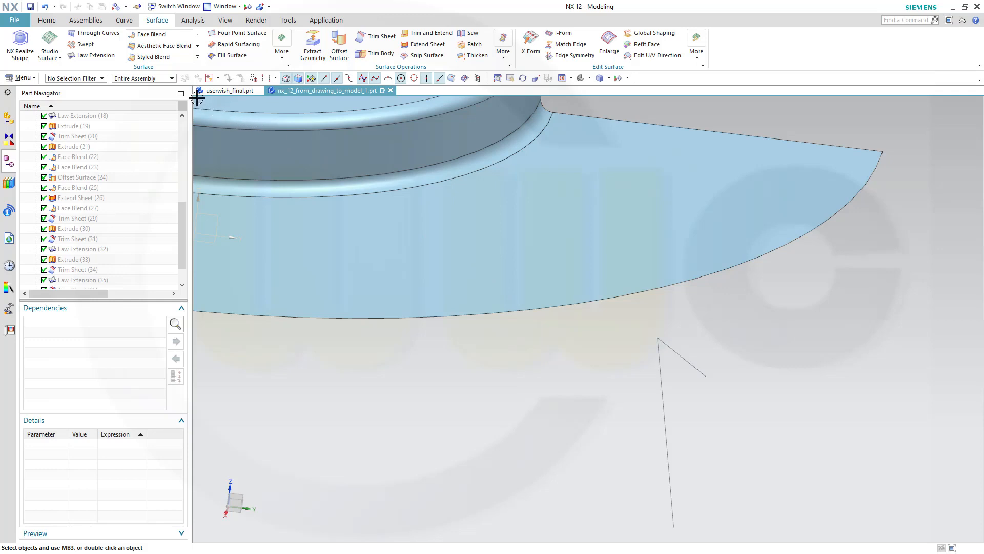
# - Draw two straight lines between the endpoints of the short and the long composite curves, meeting at the notch corner
pyautogui.click(124, 20)
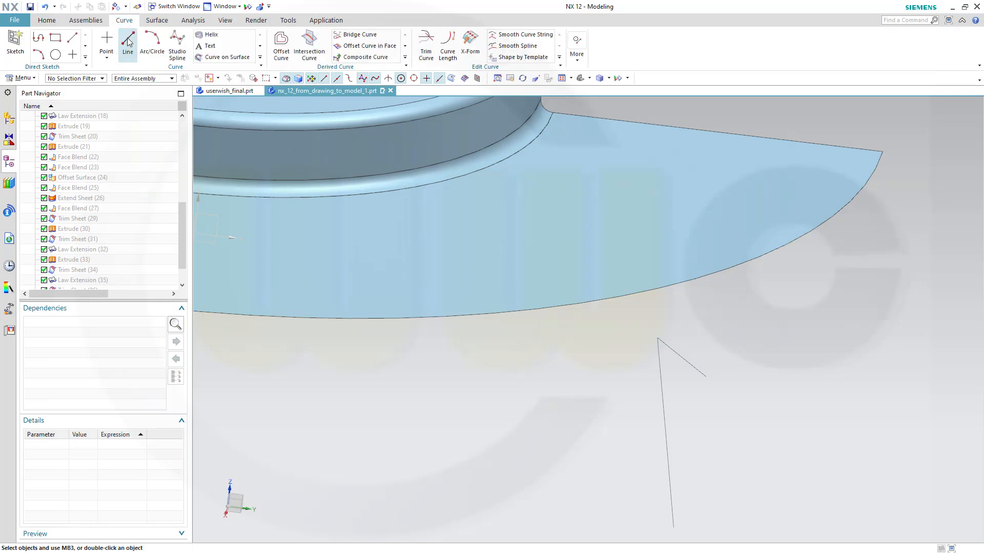
pyautogui.click(128, 42)
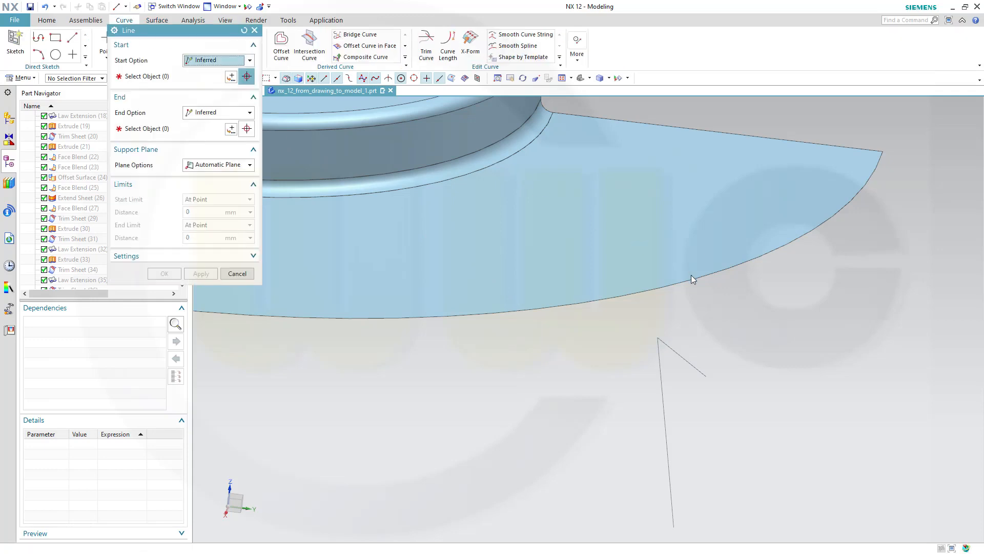
pyautogui.click(705, 375)
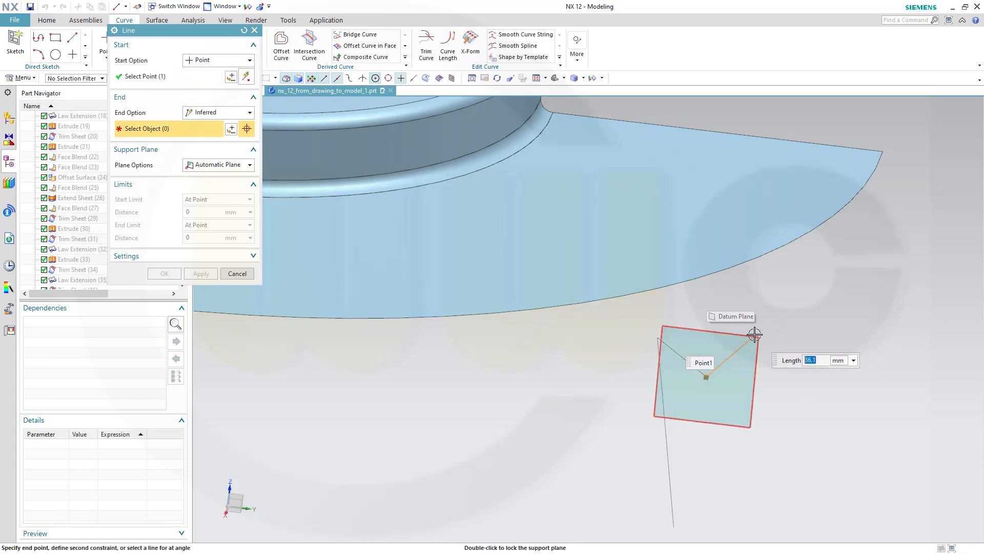
pyautogui.click(657, 338)
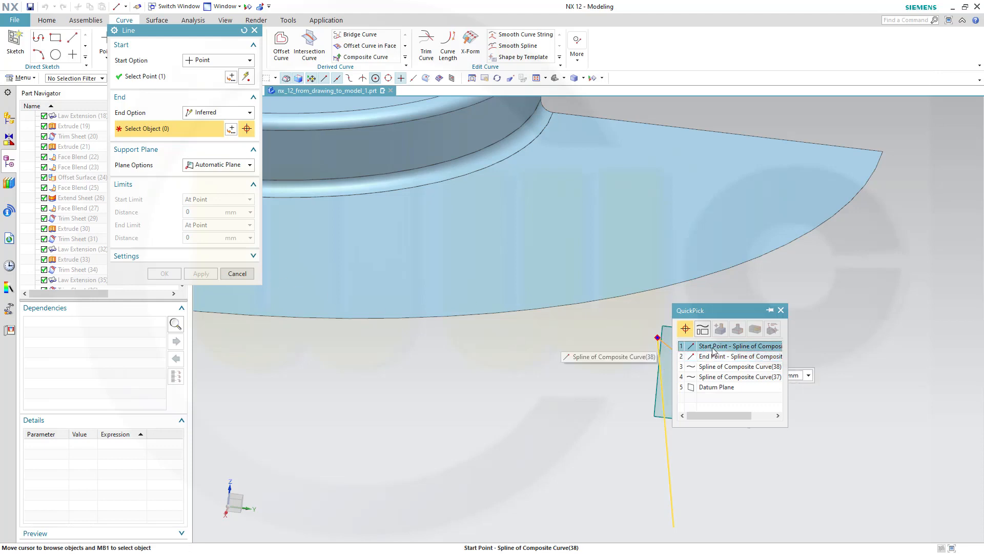
pyautogui.click(739, 346)
pyautogui.click(201, 274)
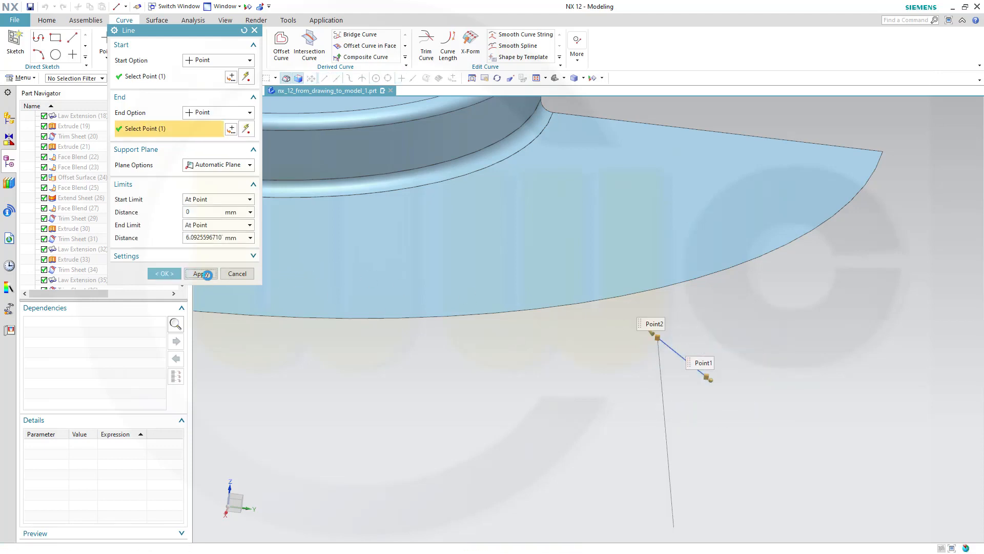
pyautogui.click(656, 338)
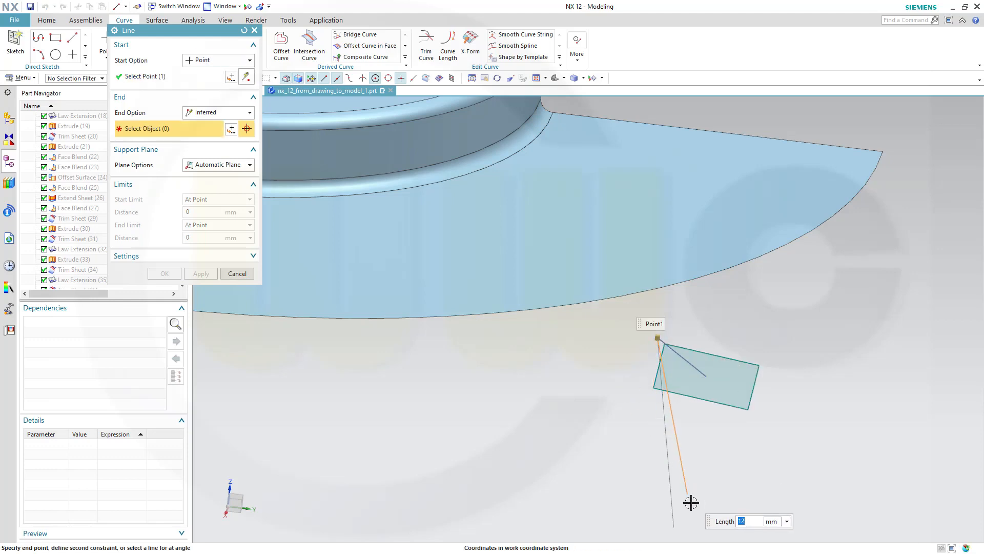
pyautogui.click(673, 528)
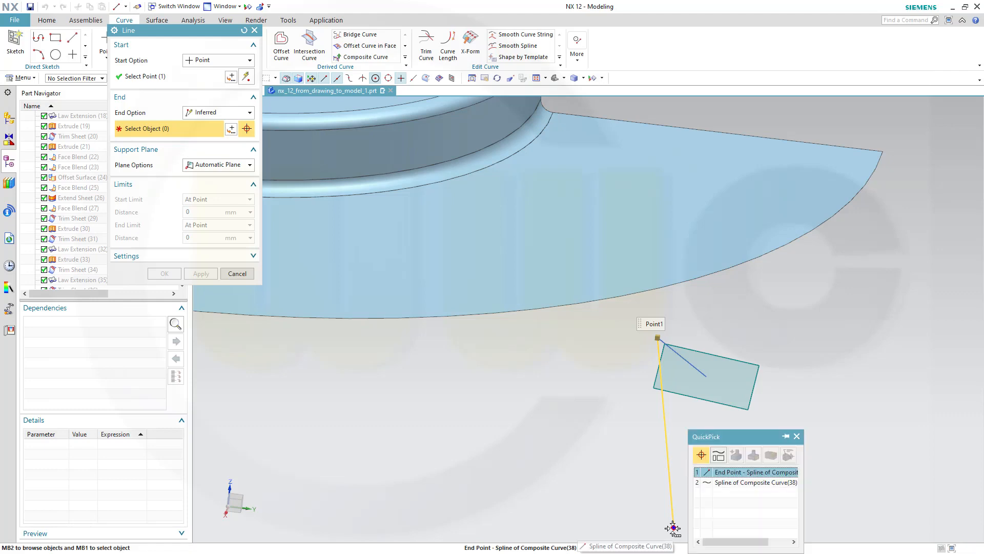
pyautogui.click(729, 472)
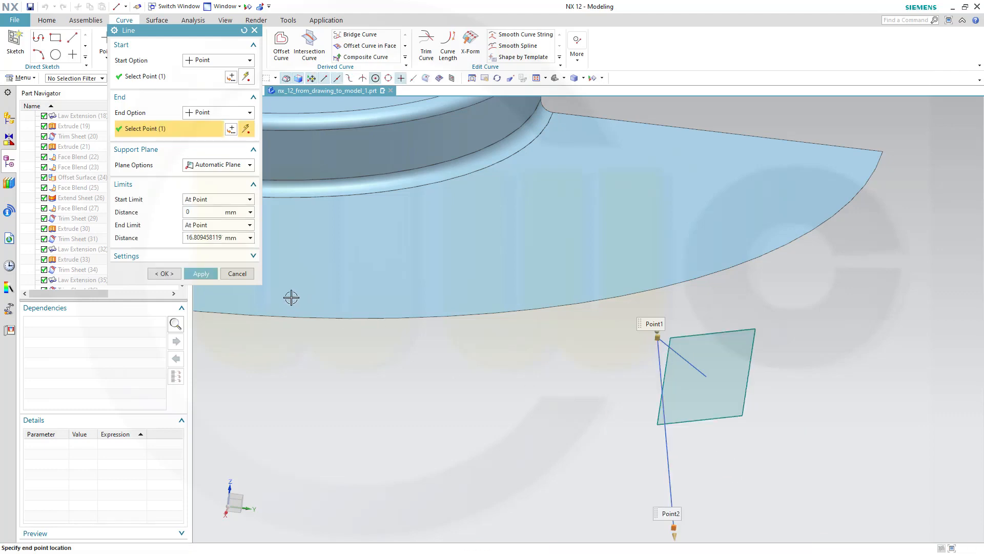
pyautogui.click(201, 278)
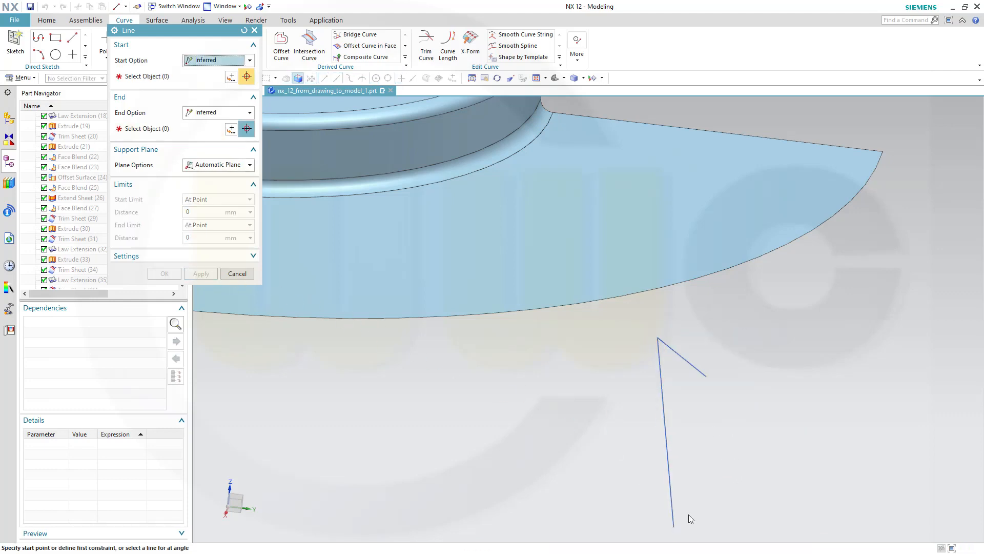
# - Close the notch triangle with a third line joining the free ends of the two existing lines
pyautogui.click(676, 527)
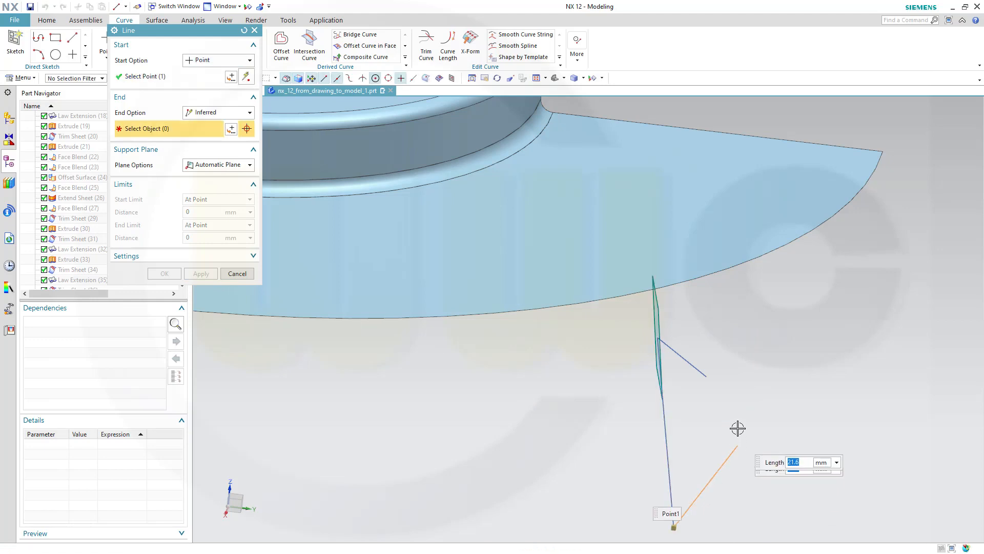
pyautogui.click(707, 377)
pyautogui.click(174, 276)
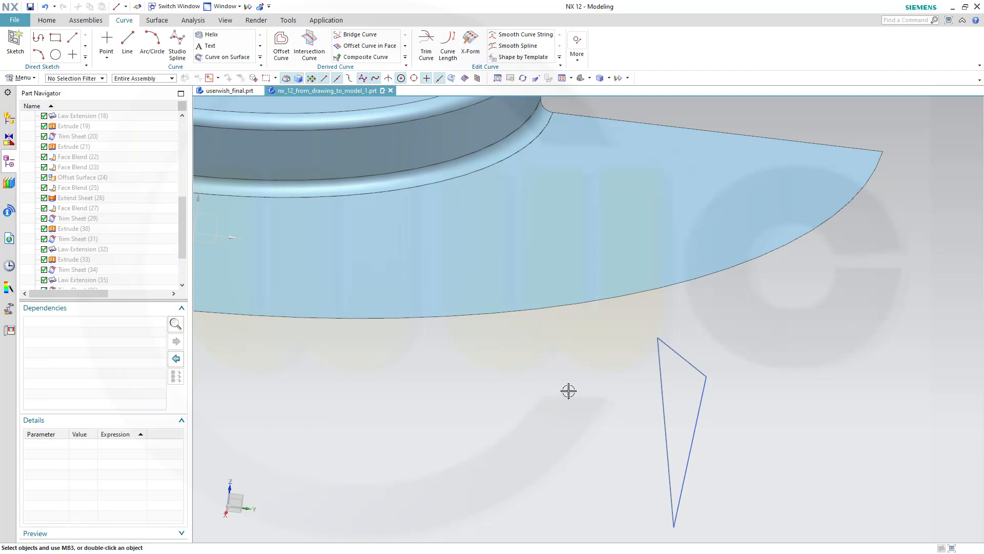
# - Create a bounded plane from the three curves of the notch triangle
pyautogui.scroll(-2, 599, 422)
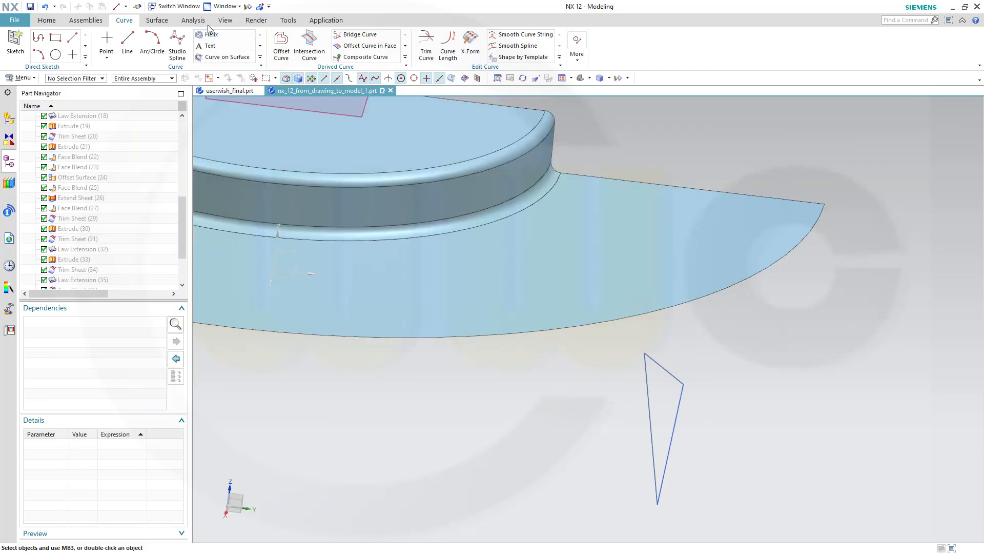
pyautogui.click(158, 21)
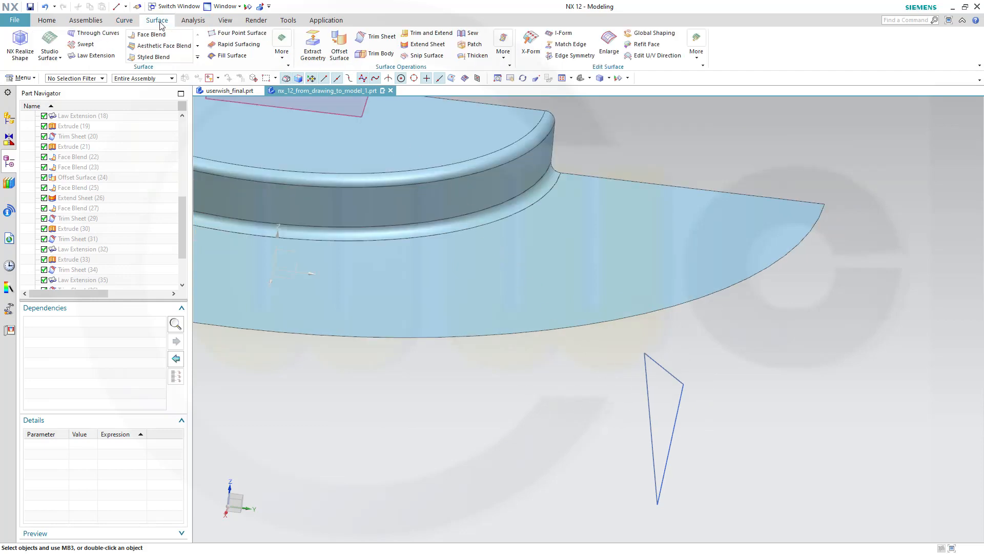
pyautogui.click(283, 60)
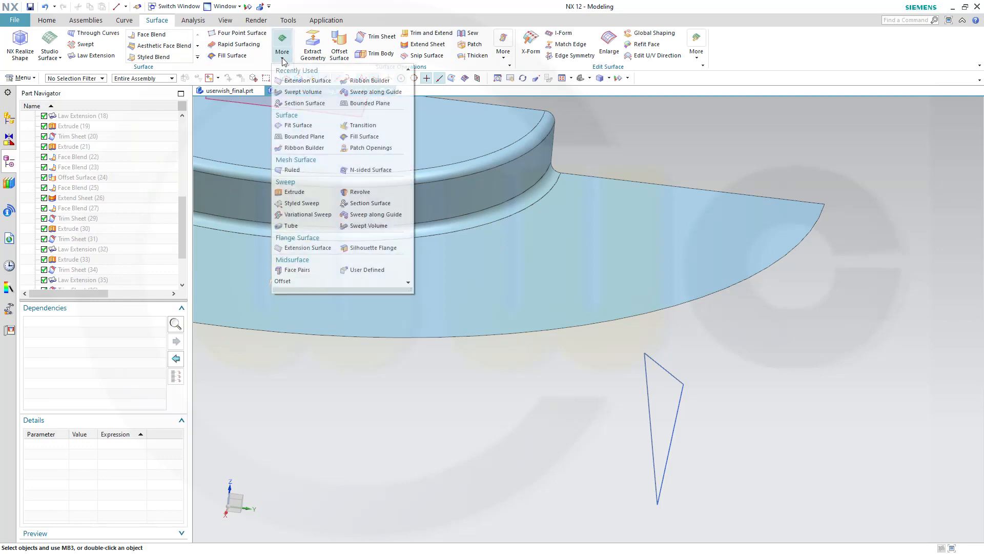
pyautogui.click(304, 136)
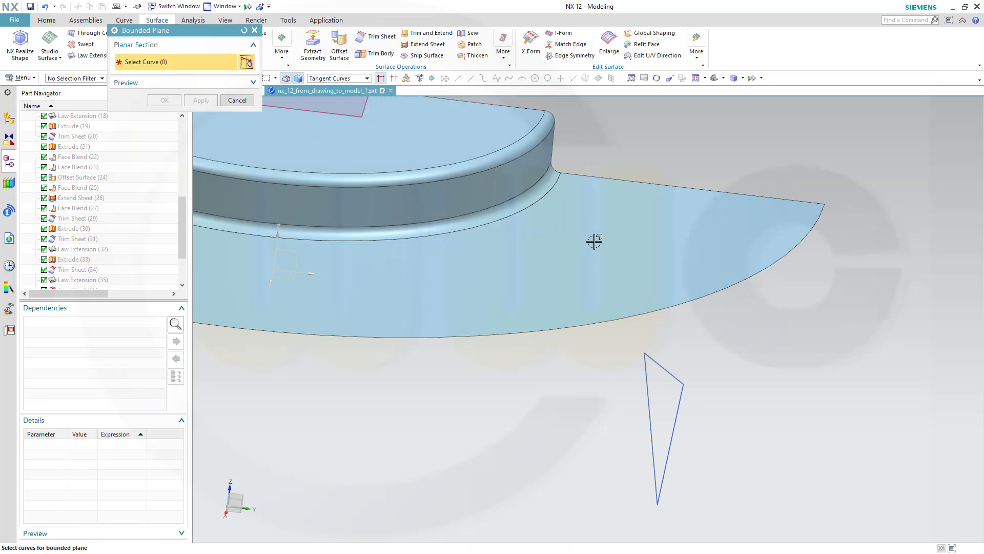
pyautogui.click(661, 365)
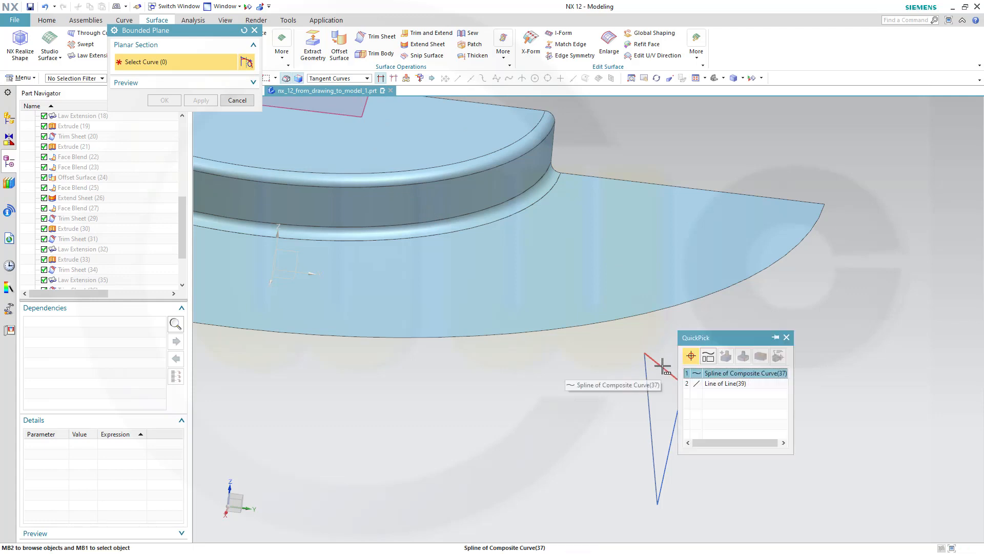
pyautogui.click(709, 383)
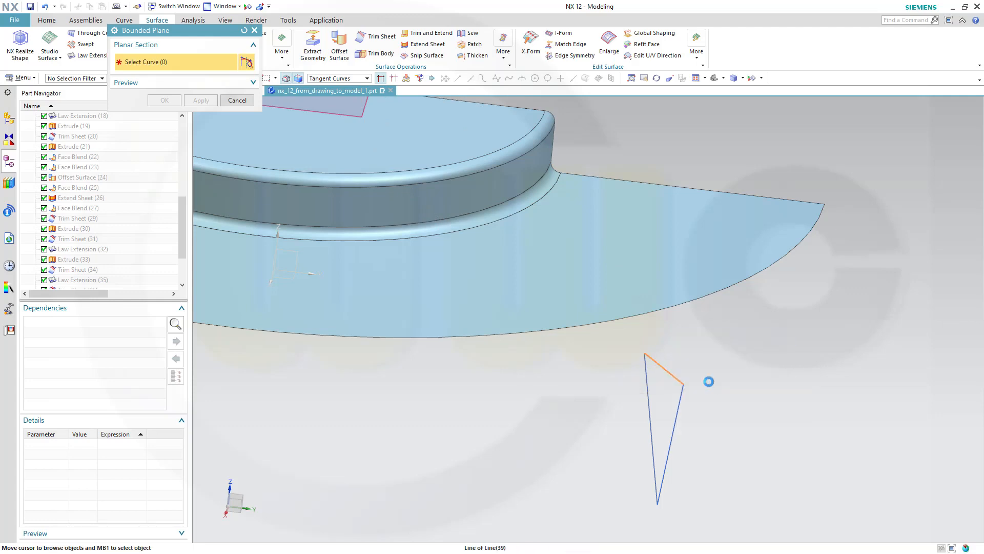
pyautogui.click(679, 405)
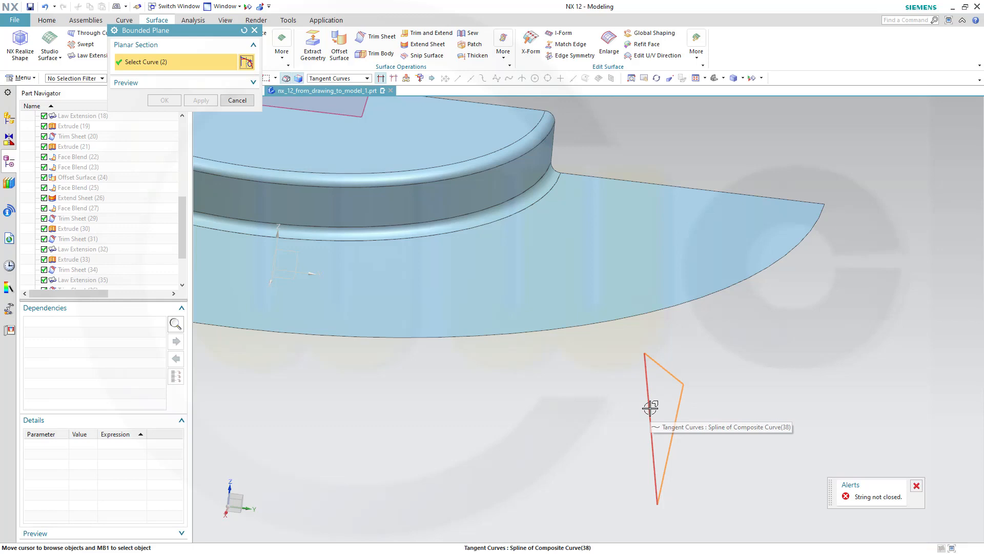
pyautogui.click(650, 407)
pyautogui.click(686, 420)
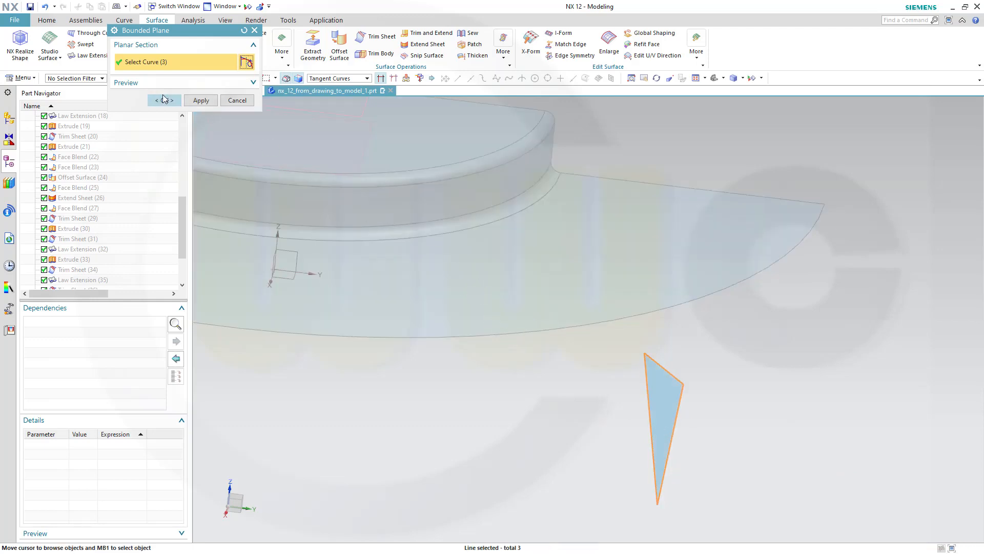
pyautogui.click(163, 101)
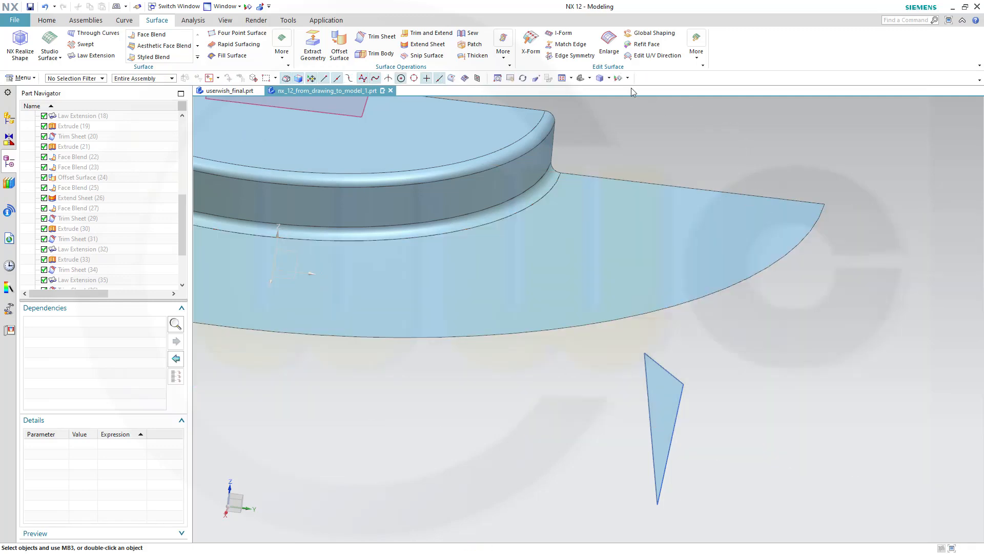
# - Show the hidden sloping flange sheet and the two outer flange sheets, Law Extension (32) and Law Extension (35), again
pyautogui.click(627, 77)
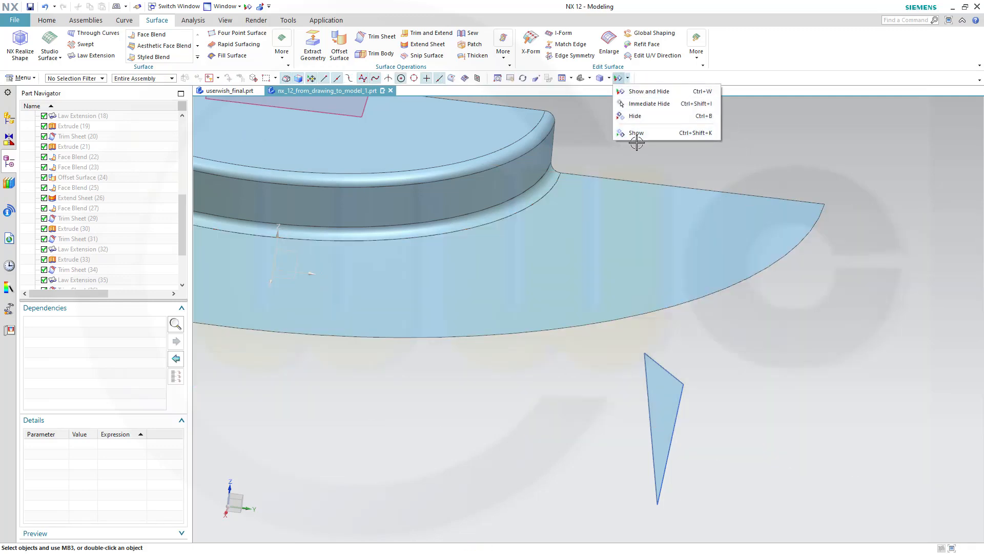
pyautogui.click(637, 134)
pyautogui.scroll(-4, 728, 257)
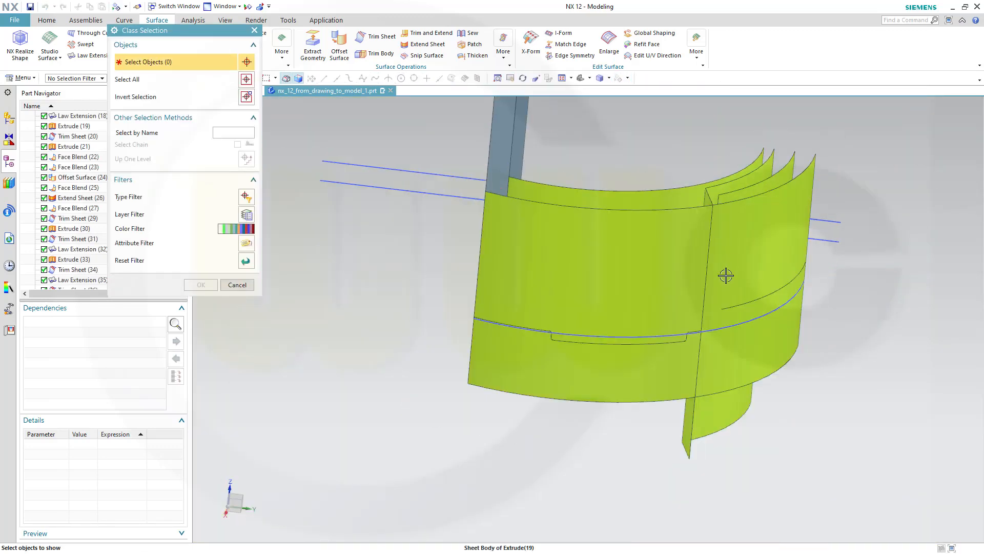
pyautogui.moveTo(703, 325); pyautogui.dragTo(710, 392, button='middle')
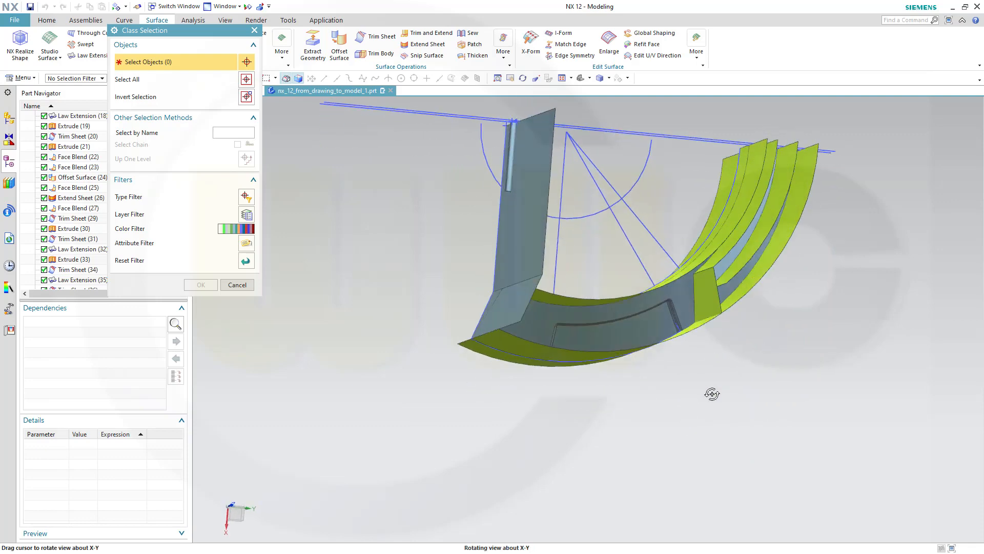
pyautogui.click(684, 304)
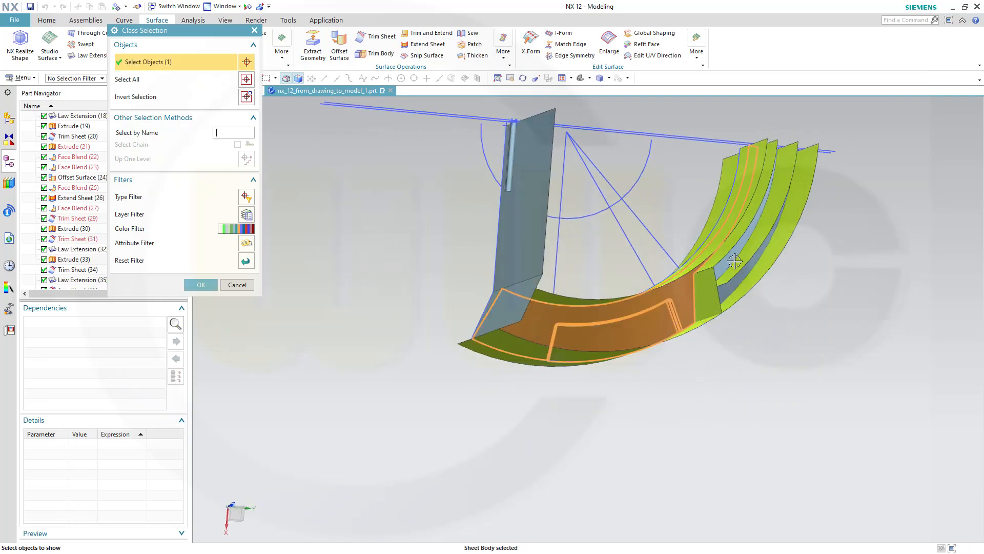
pyautogui.scroll(5, 735, 264)
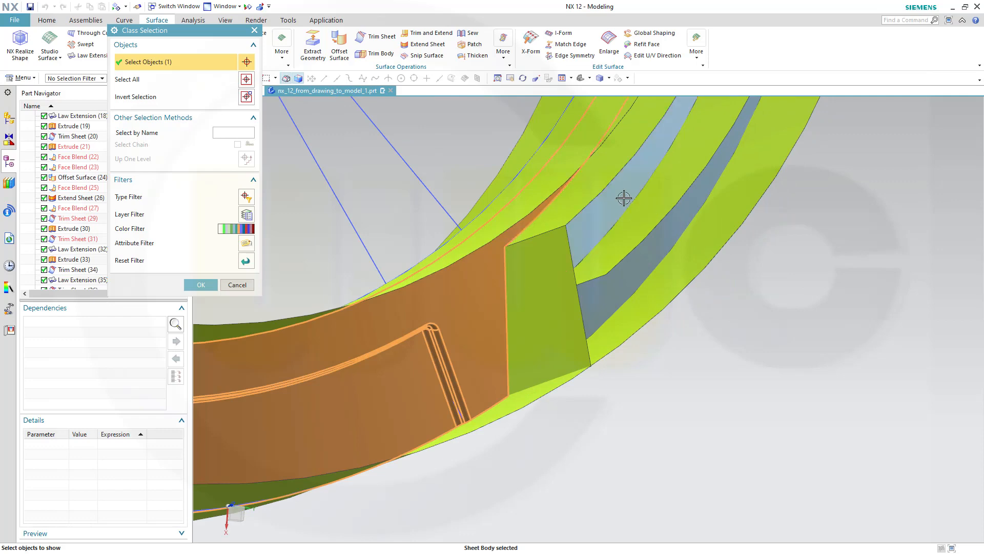
pyautogui.click(602, 205)
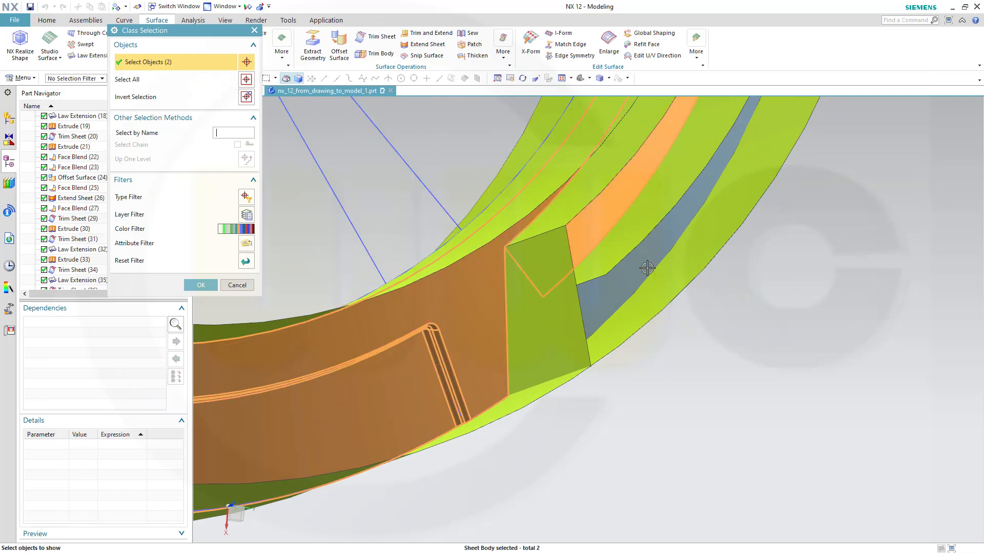
pyautogui.click(646, 268)
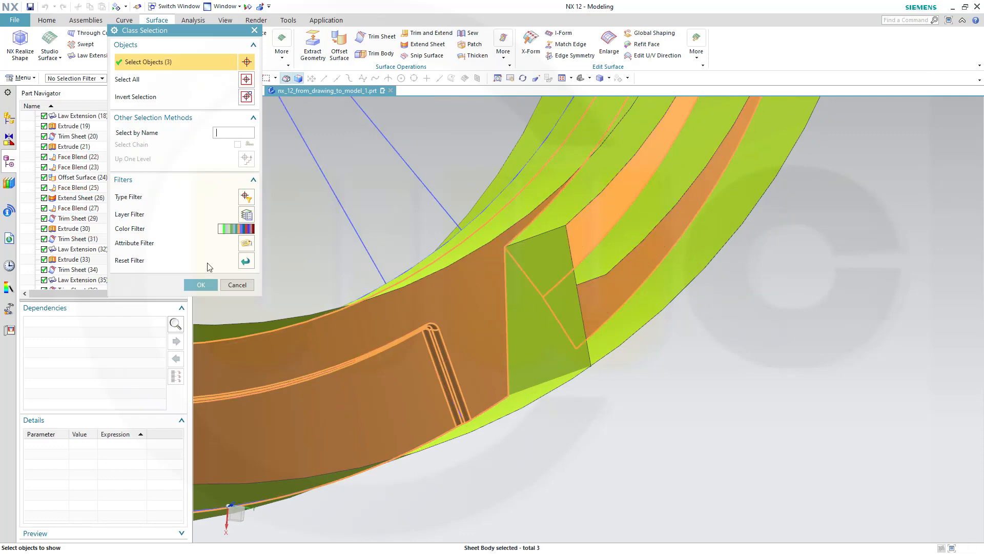
pyautogui.click(201, 285)
# - Extend the triangular bounded plane by a 10 mm offset from its free outer edge, keeping natural curvature
pyautogui.moveTo(635, 426); pyautogui.dragTo(659, 362, button='middle')
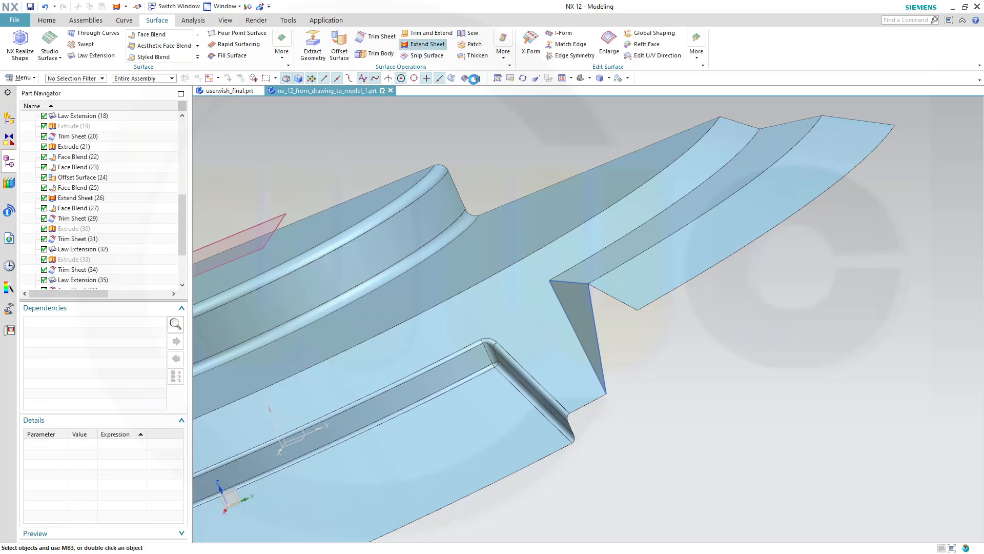
pyautogui.click(597, 334)
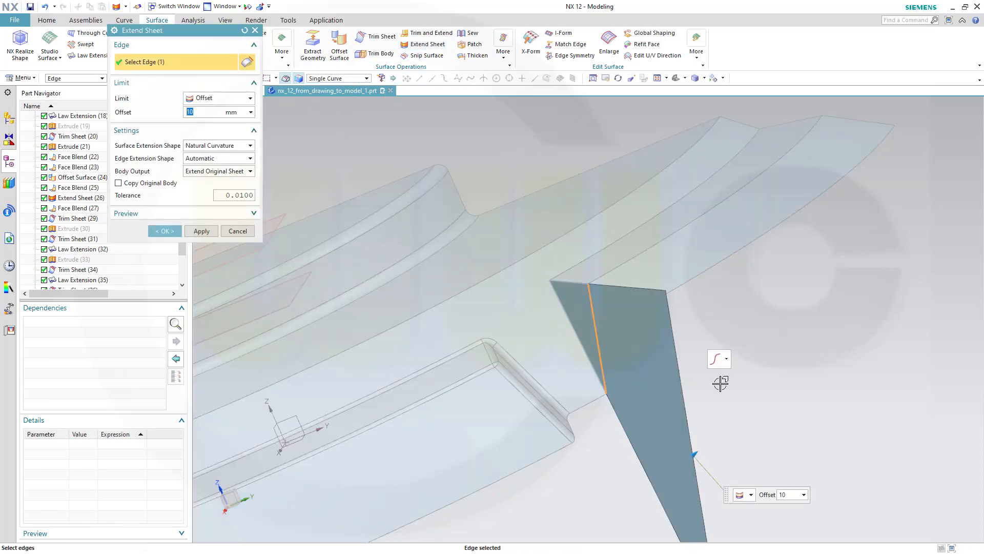
pyautogui.moveTo(721, 382); pyautogui.dragTo(600, 334, button='middle')
pyautogui.click(177, 230)
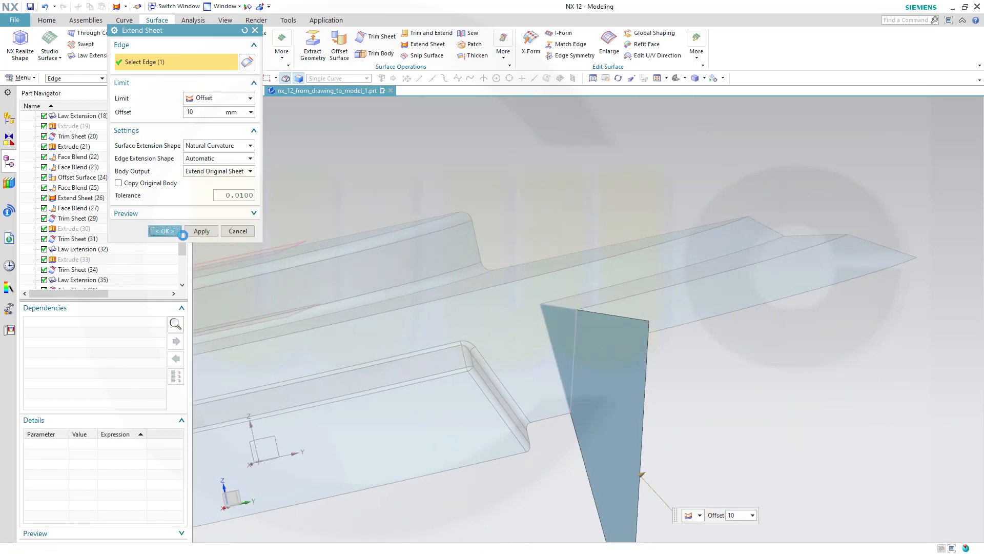
# - Extend the outermost flange sheet by a 10 mm offset from its end edge at the notch, so it crosses the triangular plane
pyautogui.moveTo(690, 428); pyautogui.dragTo(649, 433, button='middle')
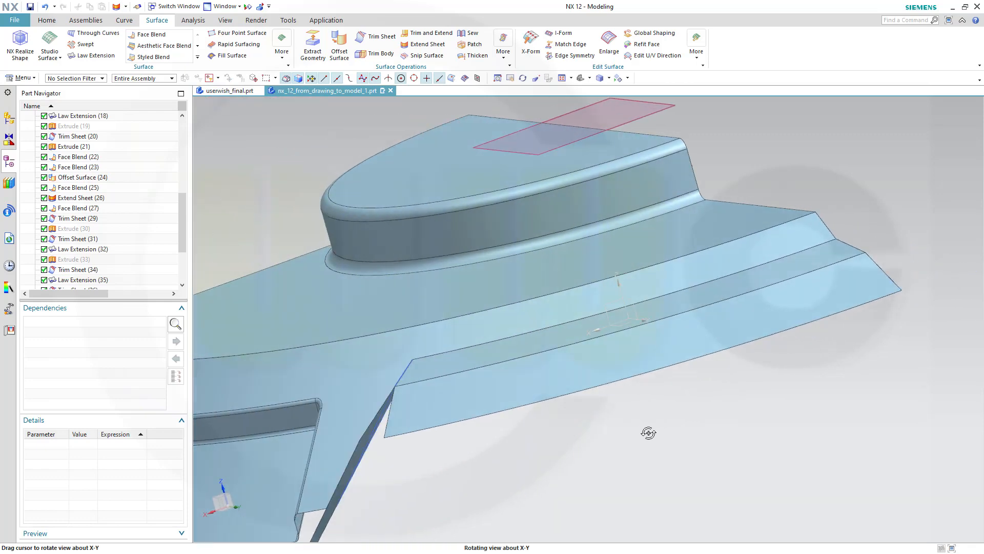
pyautogui.moveTo(506, 459); pyautogui.dragTo(673, 498, button='middle')
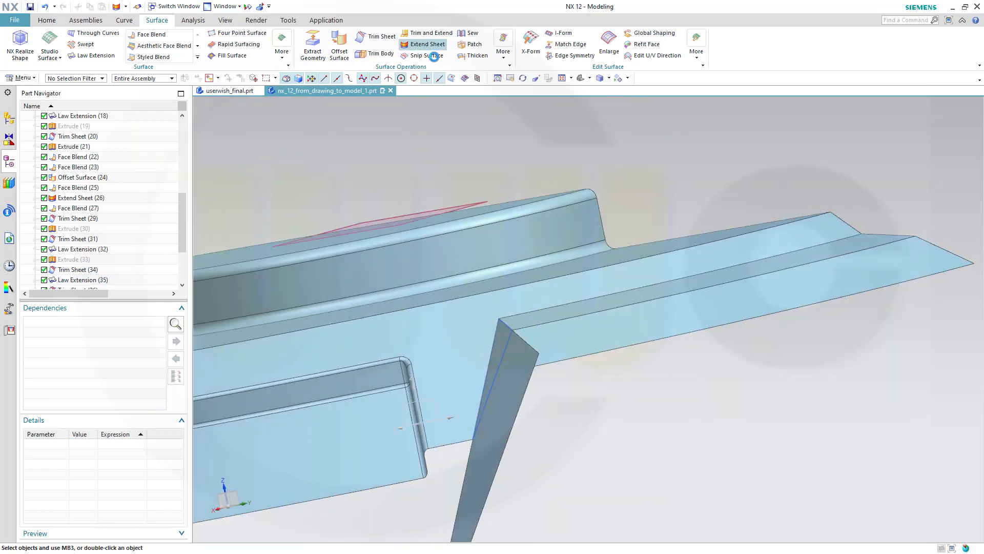
pyautogui.click(427, 44)
pyautogui.moveTo(593, 456); pyautogui.dragTo(483, 402, button='middle')
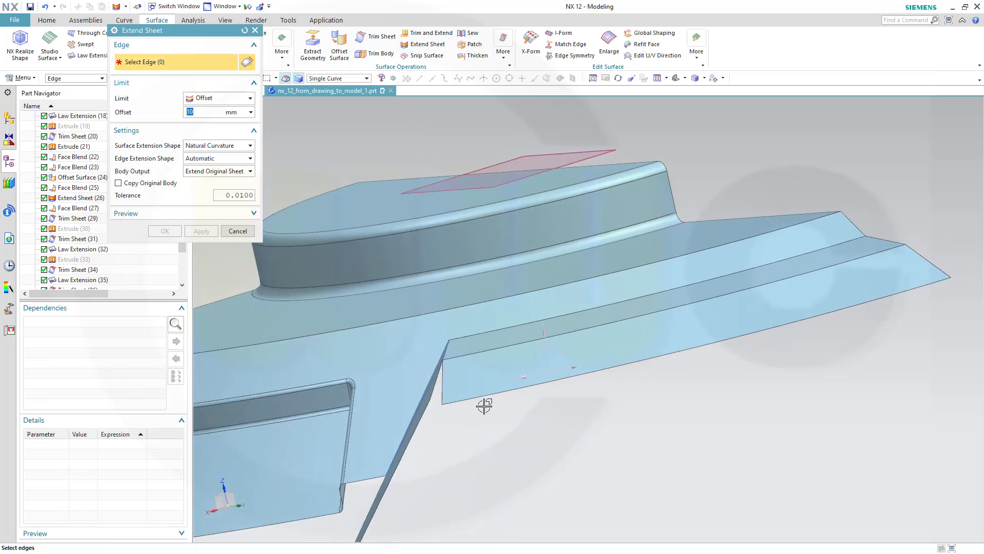
pyautogui.click(442, 393)
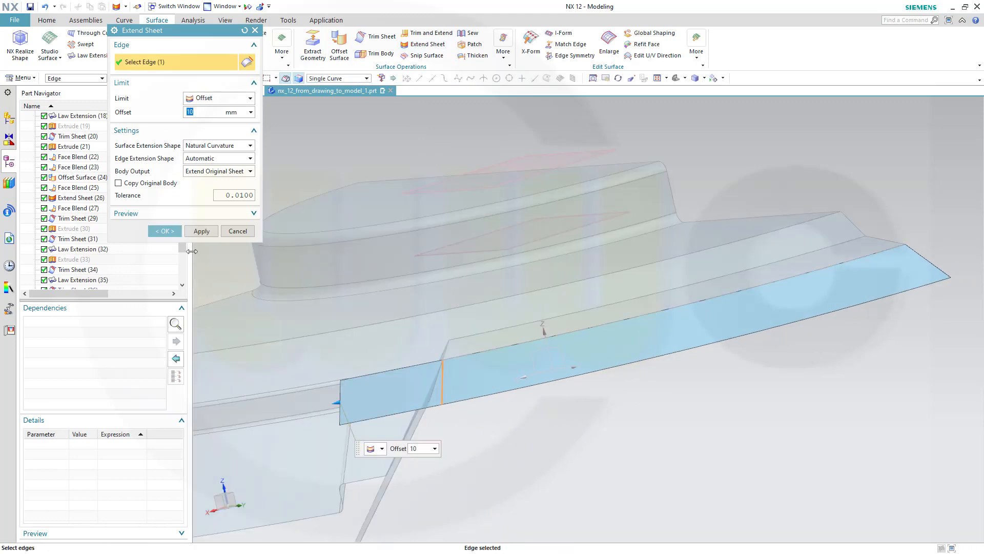
pyautogui.click(165, 231)
pyautogui.moveTo(587, 475); pyautogui.dragTo(655, 477, button='middle')
pyautogui.scroll(2, 805, 482)
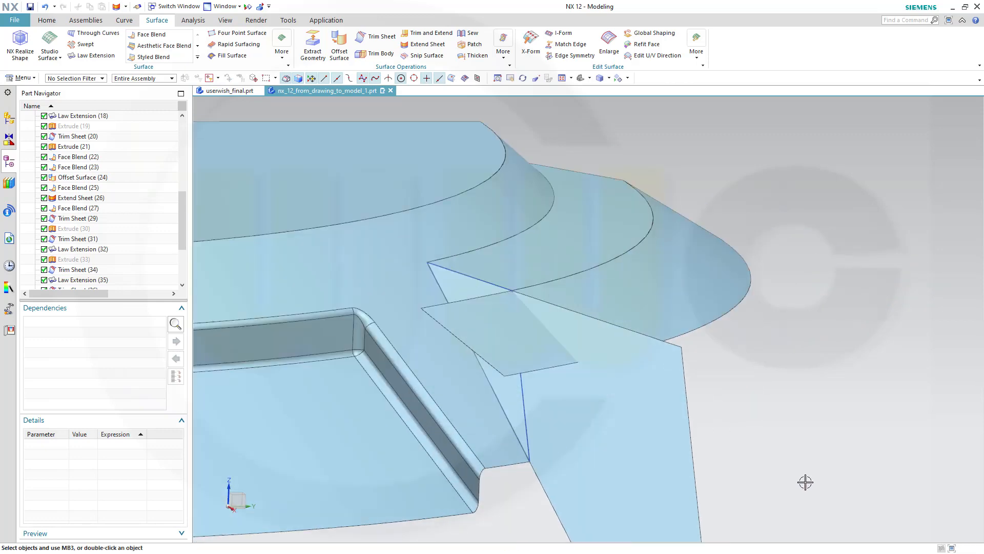
# - Show the hidden large curved sheet of Extrude (19) again around the outer flange
pyautogui.scroll(-5, 807, 481)
pyautogui.keyDown('shift'); pyautogui.moveTo(829, 484); pyautogui.dragTo(773, 371, button='middle'); pyautogui.keyUp('shift')
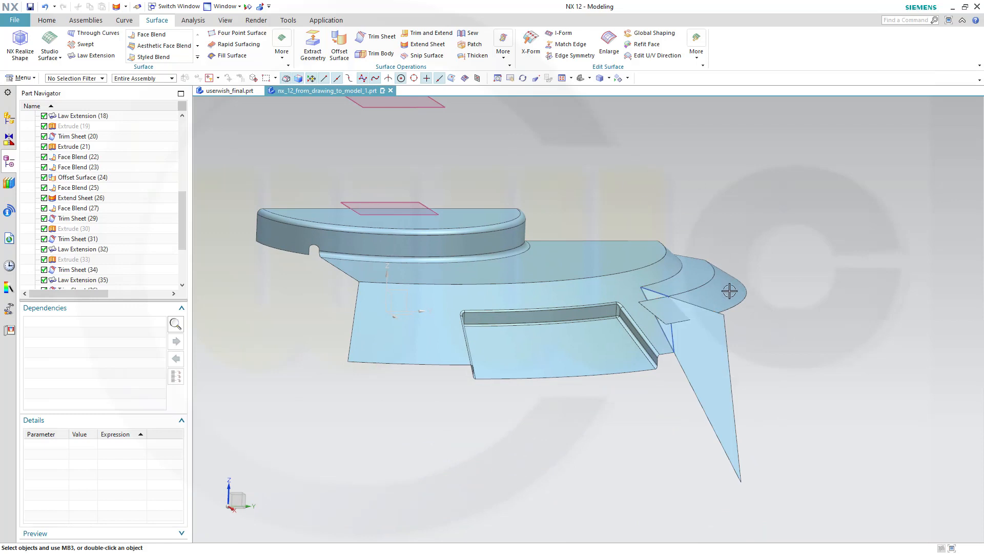
pyautogui.click(627, 78)
pyautogui.click(644, 134)
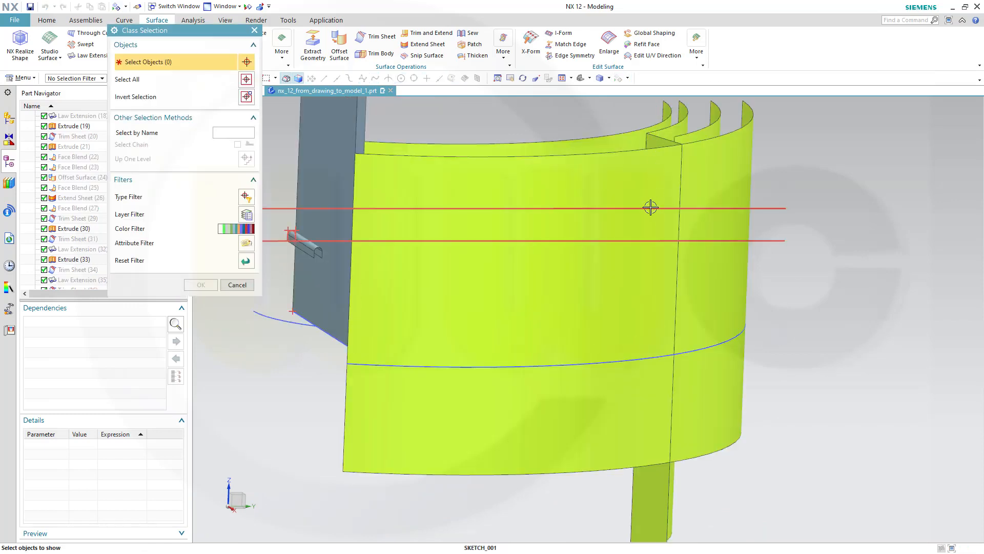
pyautogui.click(722, 176)
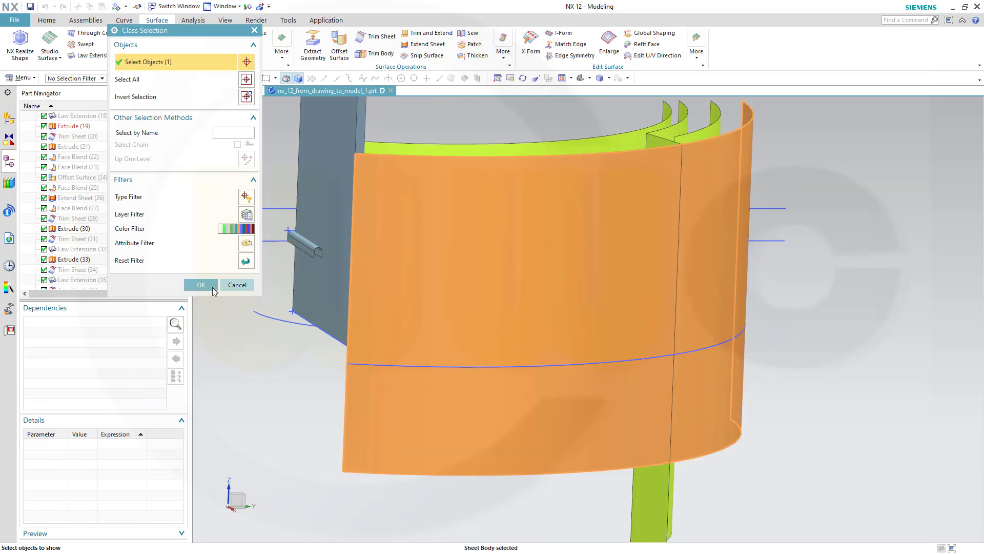
pyautogui.click(206, 287)
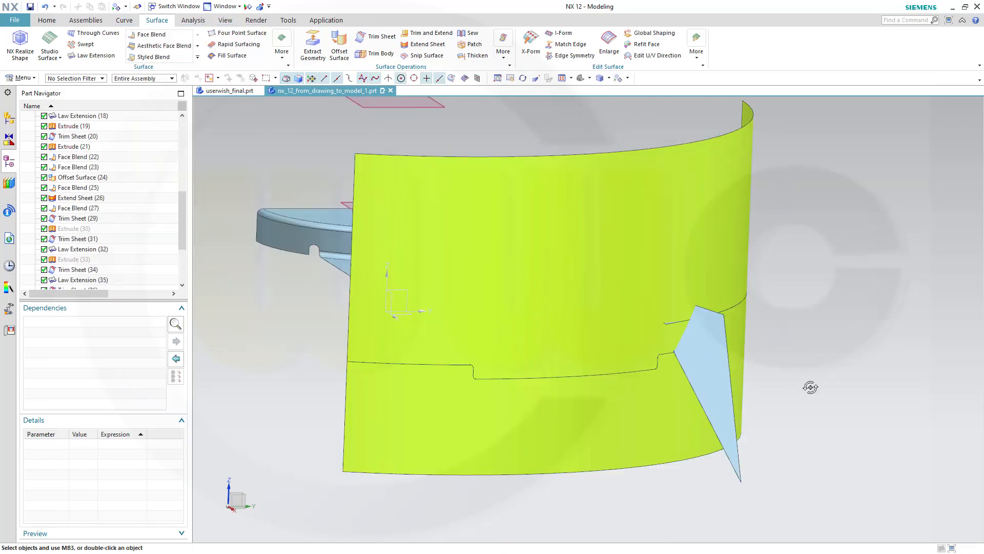
pyautogui.moveTo(810, 387)
pyautogui.mouseDown(button='middle')
pyautogui.moveTo(820, 408)
pyautogui.moveTo(819, 398)
pyautogui.mouseUp(button='middle')
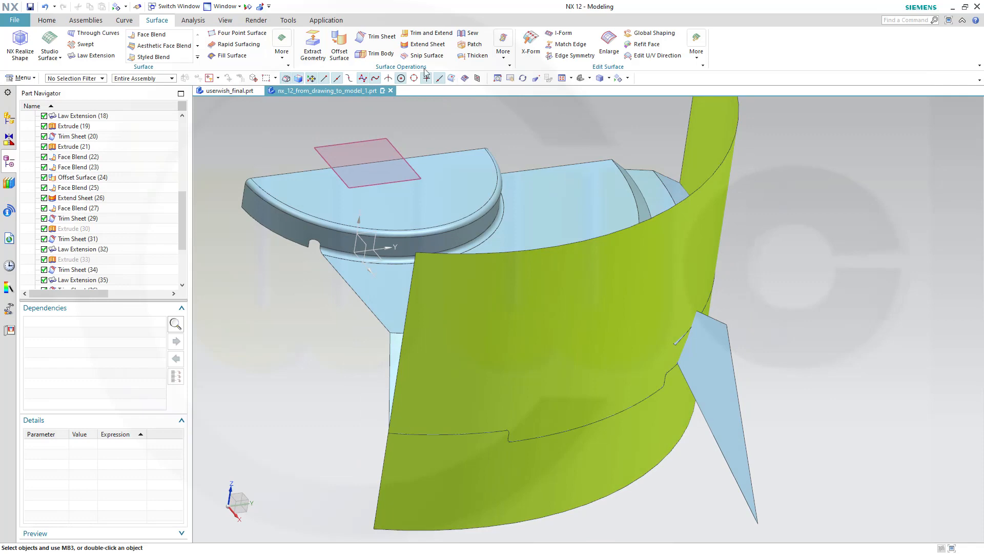
# - Trim the extended outermost flange sheet, Law Extension (35), with the triangular notch plane as boundary, keeping the flange side
pyautogui.click(376, 44)
pyautogui.moveTo(779, 343); pyautogui.dragTo(804, 347, button='middle')
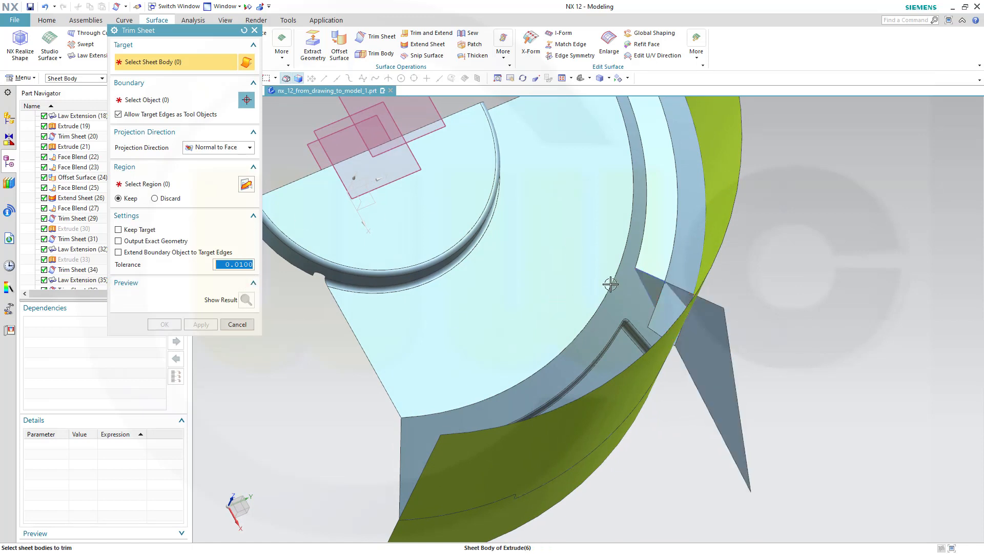
pyautogui.click(683, 263)
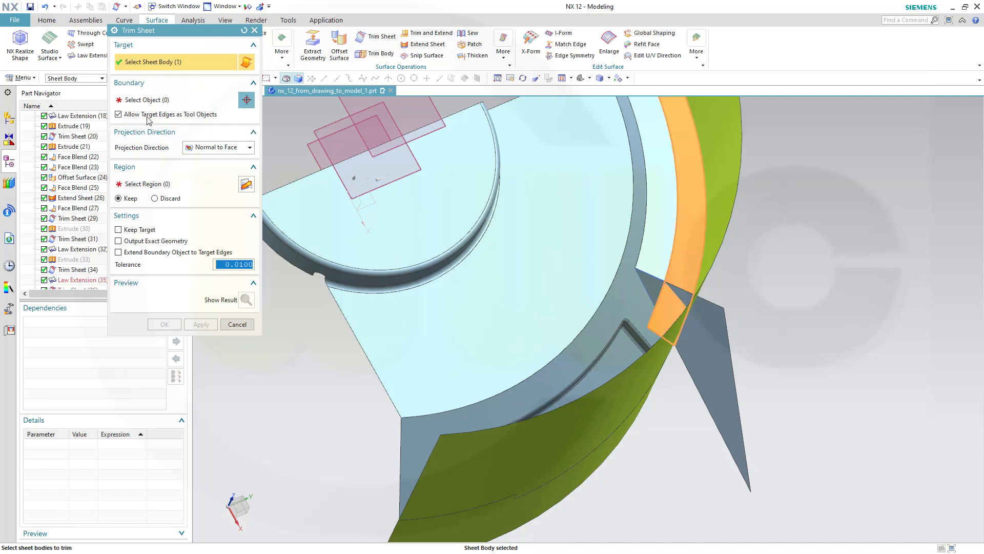
pyautogui.click(712, 343)
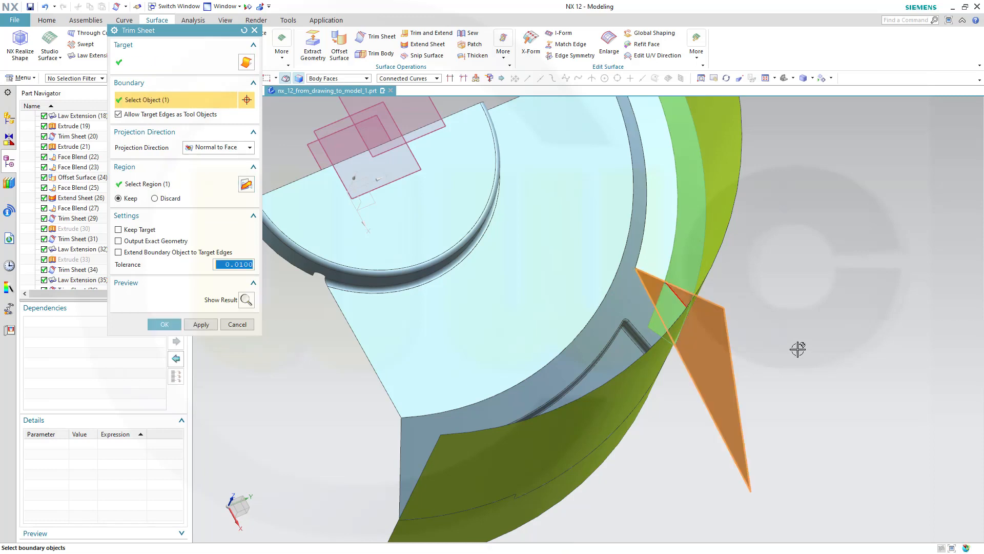
pyautogui.click(250, 303)
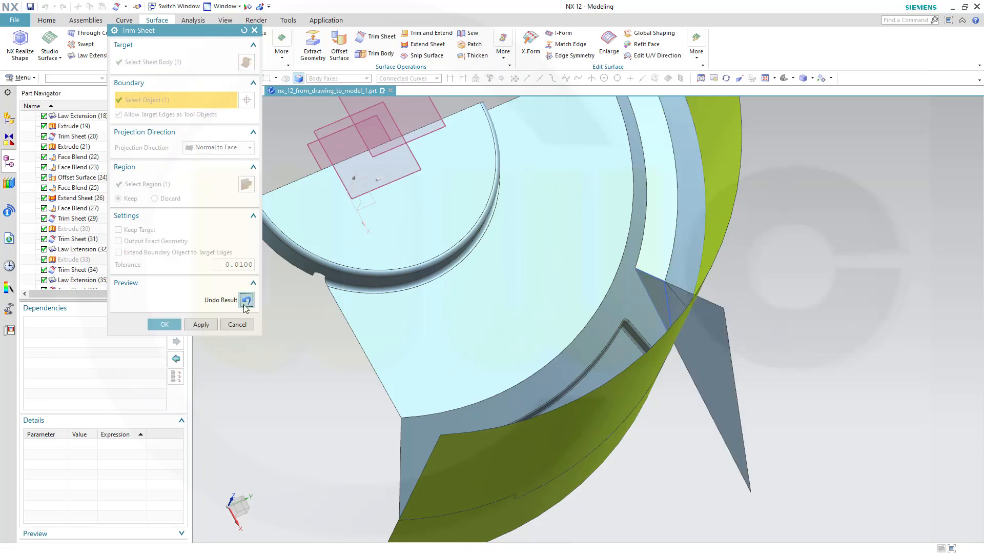
pyautogui.click(202, 326)
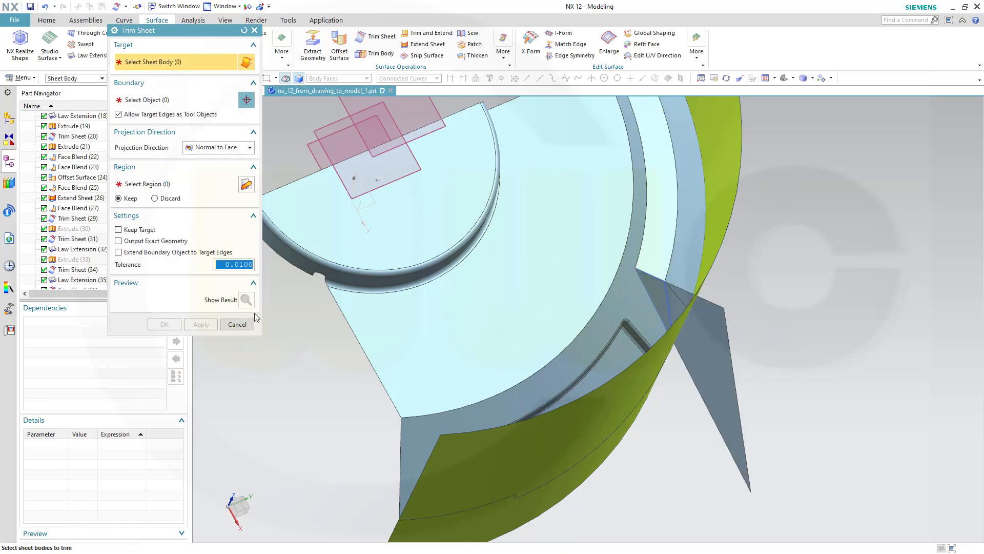
# - Trim the triangular notch plane with the Extrude (19) sheet and the outermost flange sheet as boundaries, keeping the notch portion
pyautogui.click(655, 292)
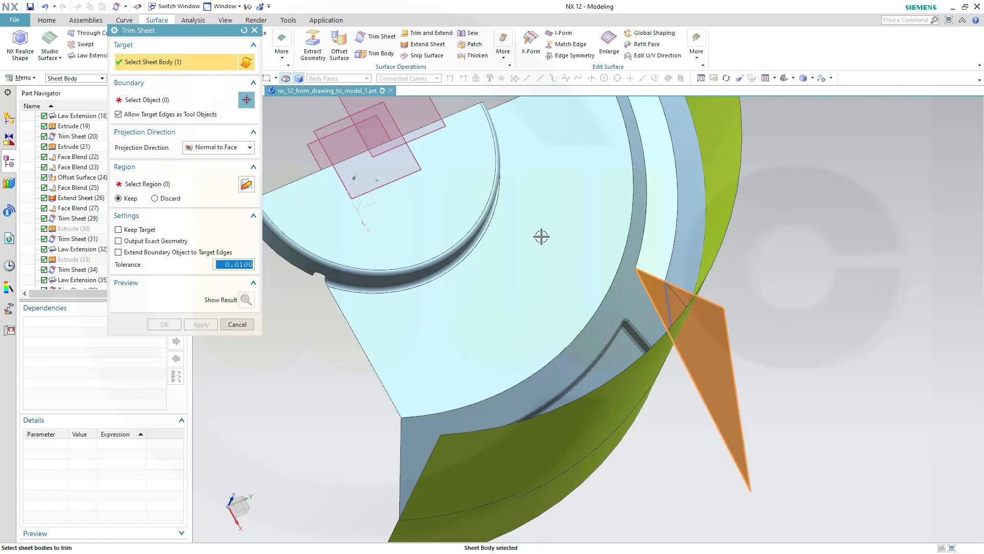
pyautogui.click(154, 101)
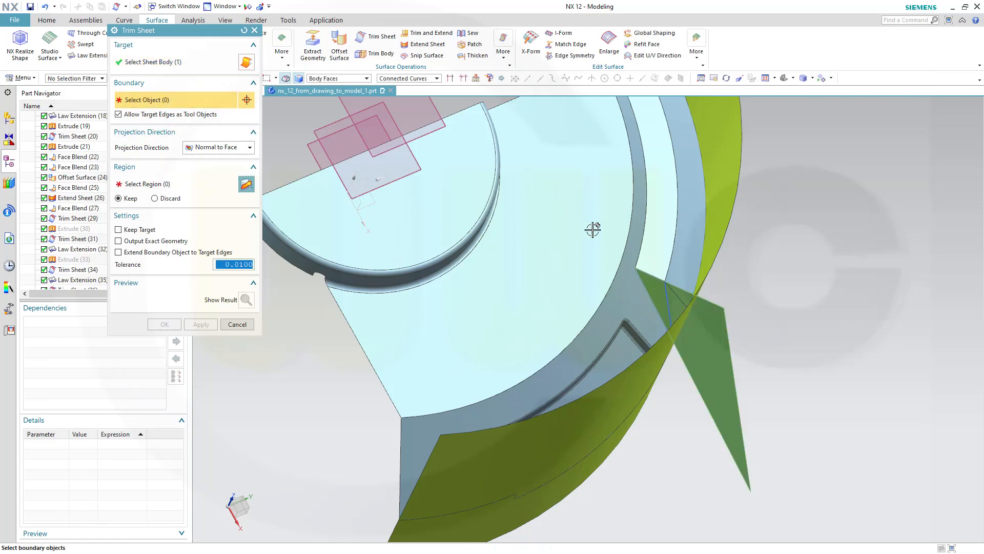
pyautogui.click(723, 189)
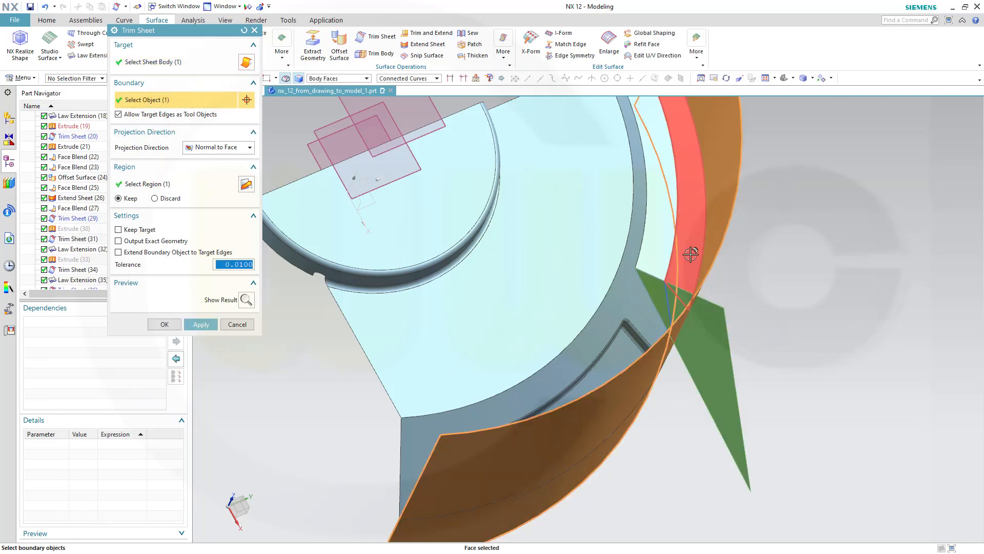
pyautogui.click(681, 300)
pyautogui.click(245, 300)
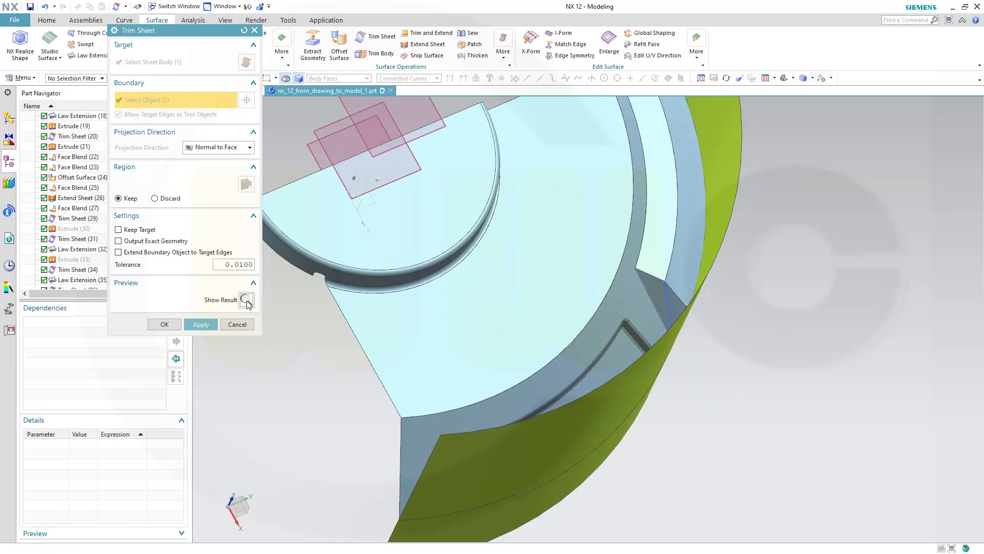
pyautogui.moveTo(742, 437); pyautogui.dragTo(762, 450, button='middle')
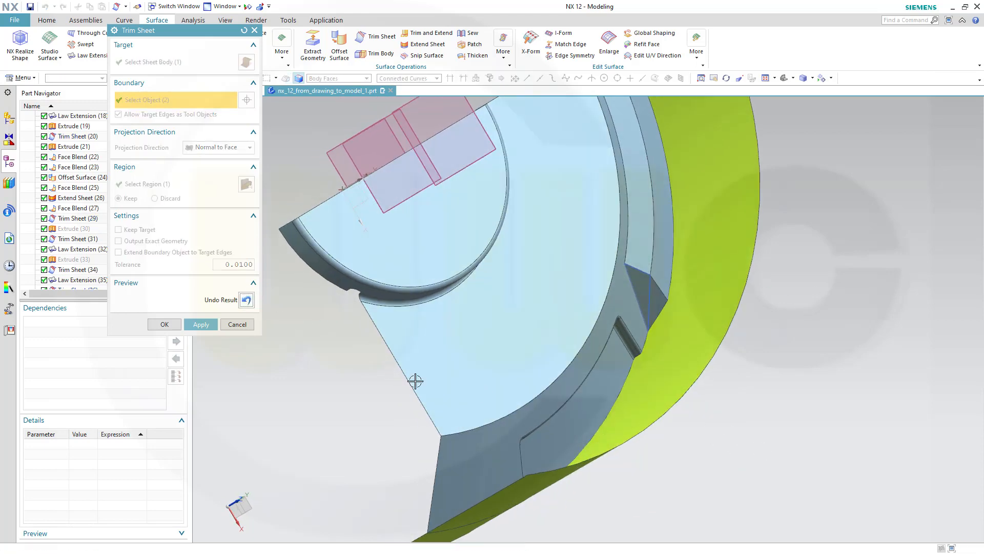
pyautogui.click(165, 324)
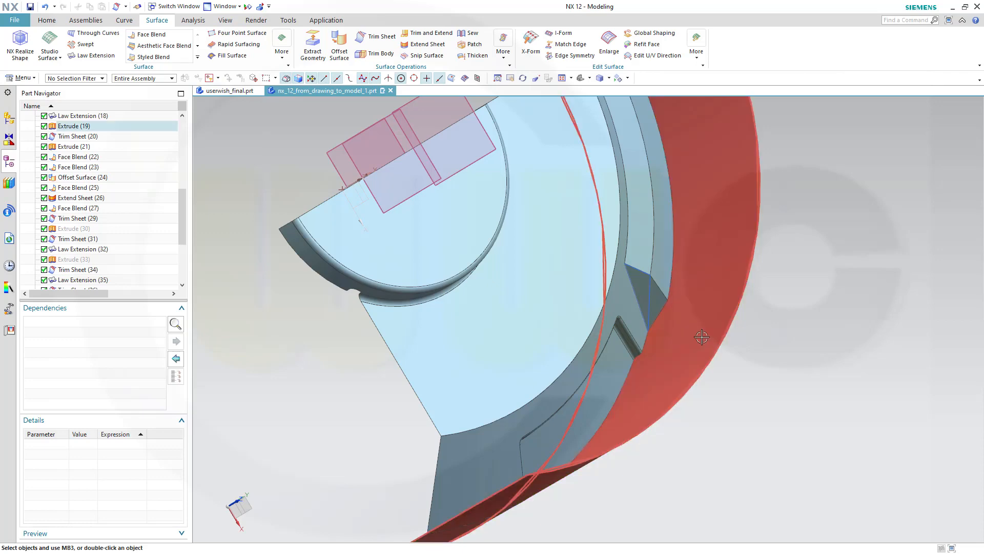
# - Hide the Extrude (19) sheet and all curves
pyautogui.rightClick(700, 336)
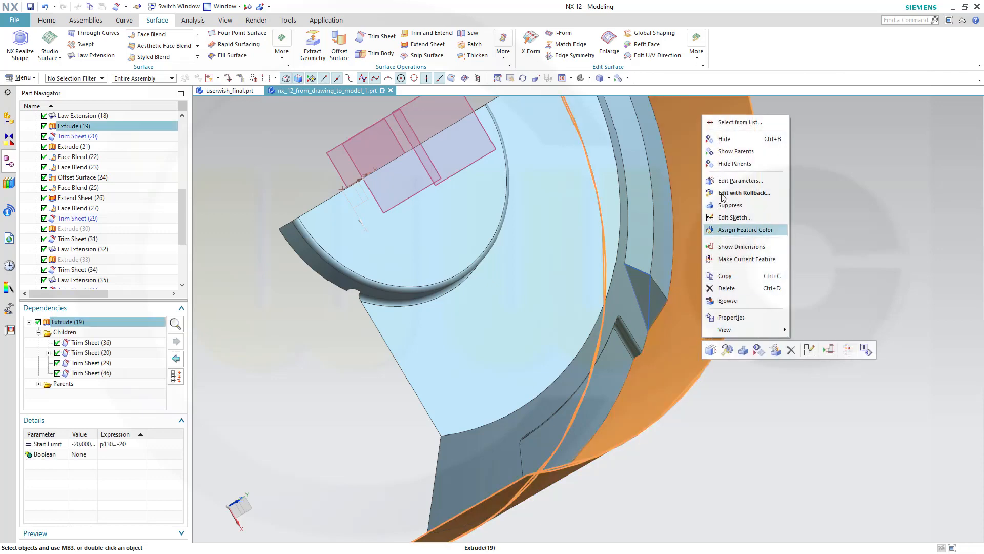
pyautogui.click(722, 139)
pyautogui.moveTo(812, 419); pyautogui.dragTo(752, 409, button='middle')
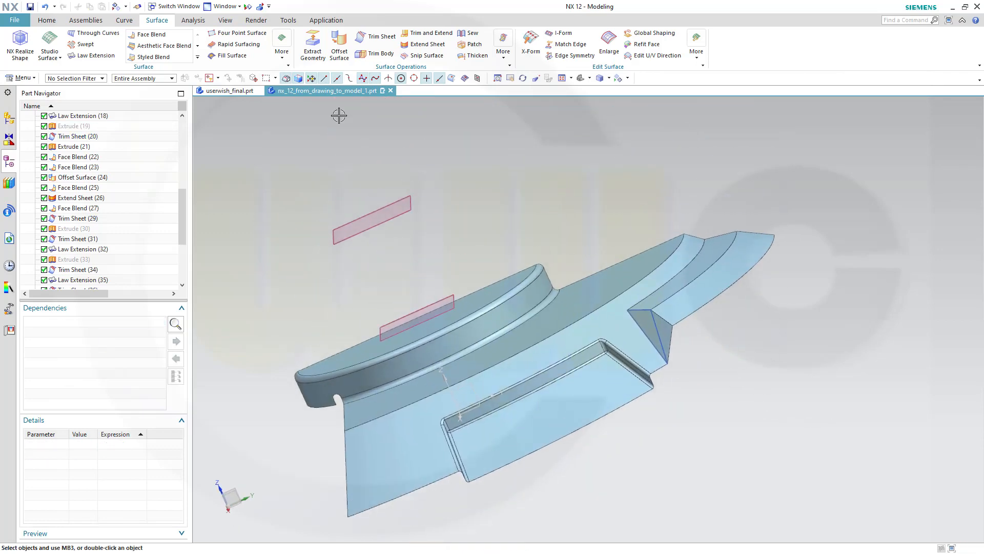
pyautogui.click(248, 7)
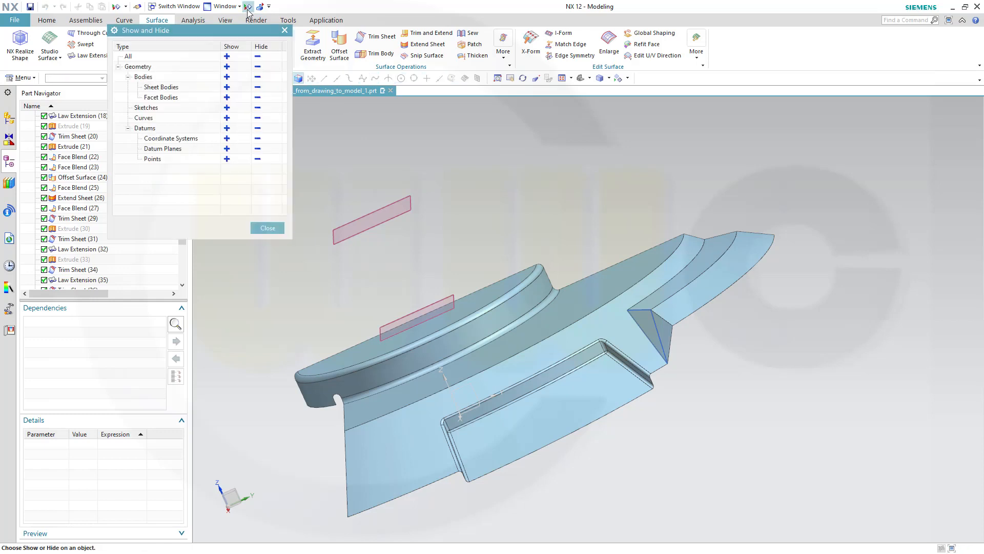
pyautogui.click(257, 118)
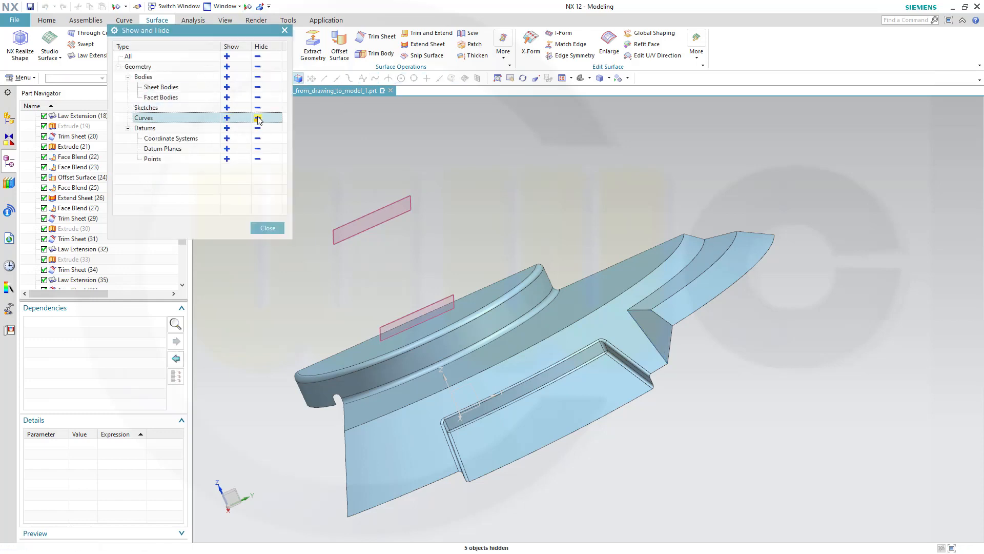
pyautogui.click(268, 227)
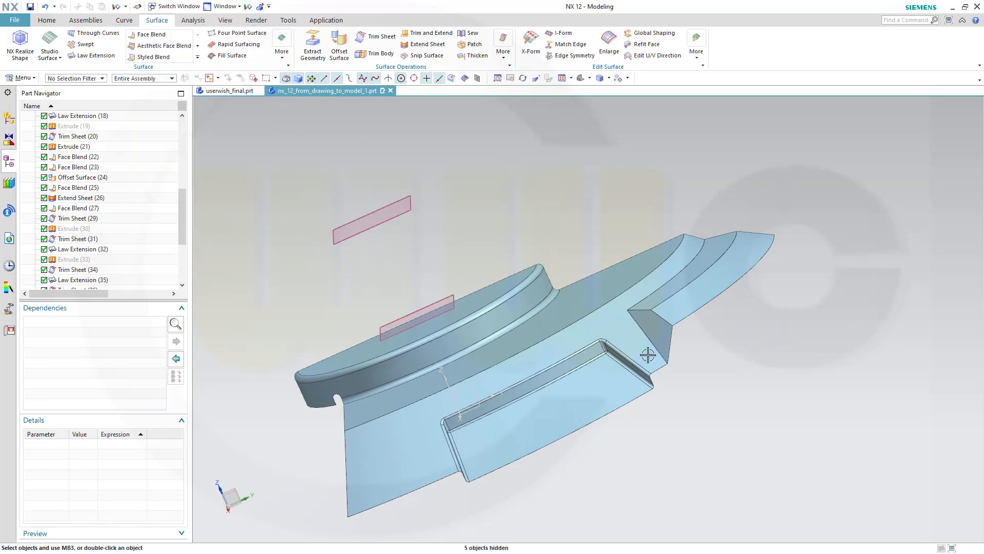
# - Sew the sloping pocketed sheet as target with the two outer flange sheets and the triangular notch plane
pyautogui.moveTo(731, 419)
pyautogui.mouseDown(button='middle')
pyautogui.moveTo(661, 401)
pyautogui.moveTo(726, 440)
pyautogui.moveTo(707, 374)
pyautogui.moveTo(716, 424)
pyautogui.moveTo(732, 433)
pyautogui.mouseUp(button='middle')
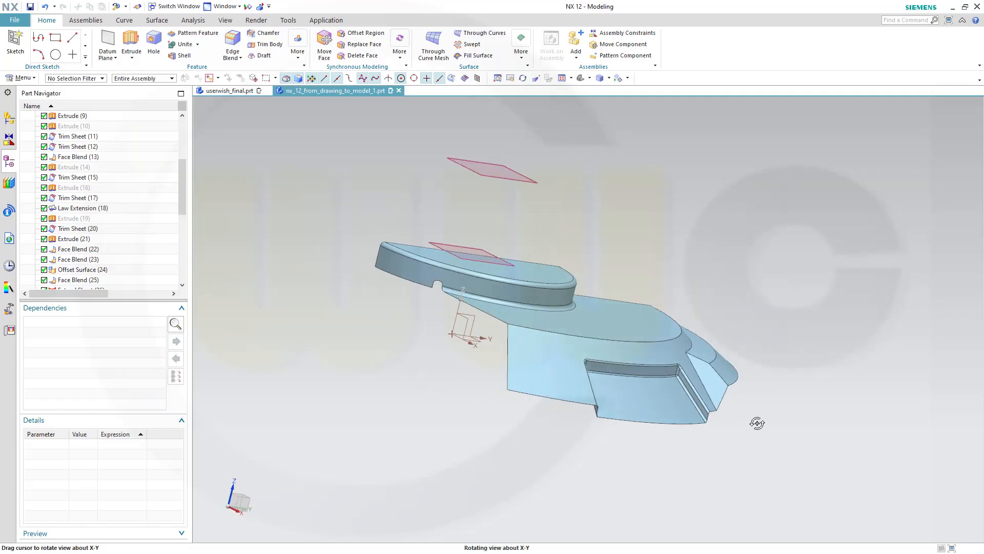
pyautogui.moveTo(755, 419); pyautogui.dragTo(774, 352, button='middle')
pyautogui.moveTo(747, 410); pyautogui.dragTo(722, 352, button='middle')
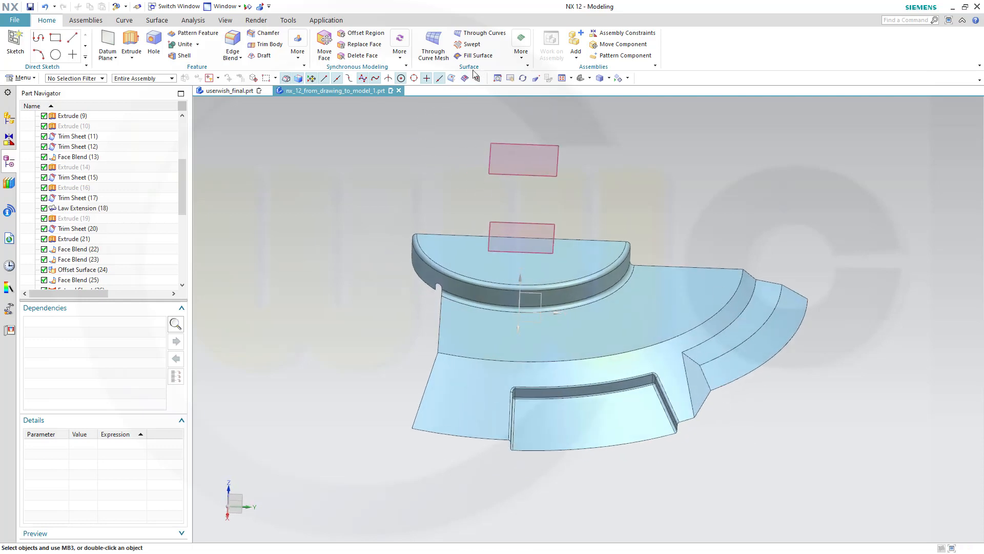
pyautogui.click(158, 20)
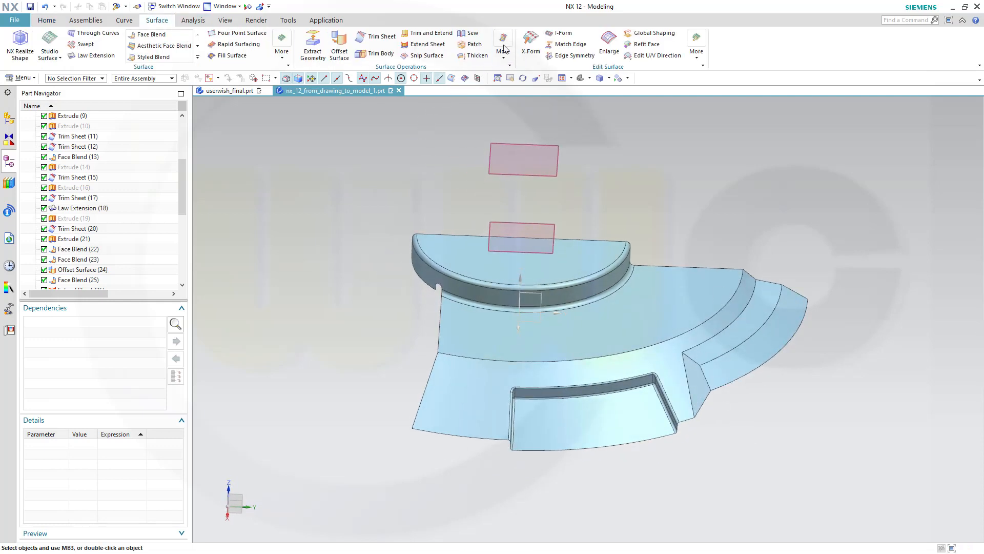
pyautogui.click(473, 34)
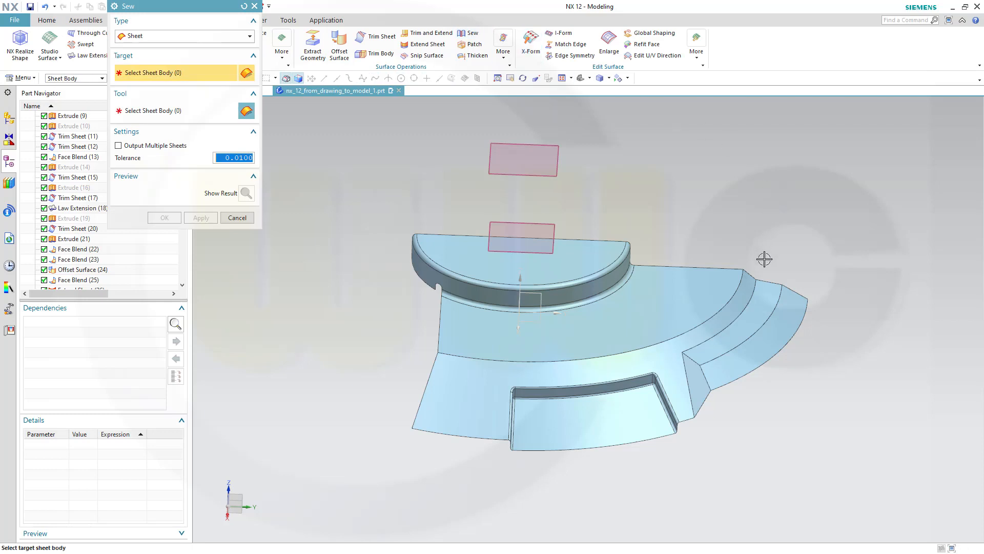
pyautogui.click(657, 360)
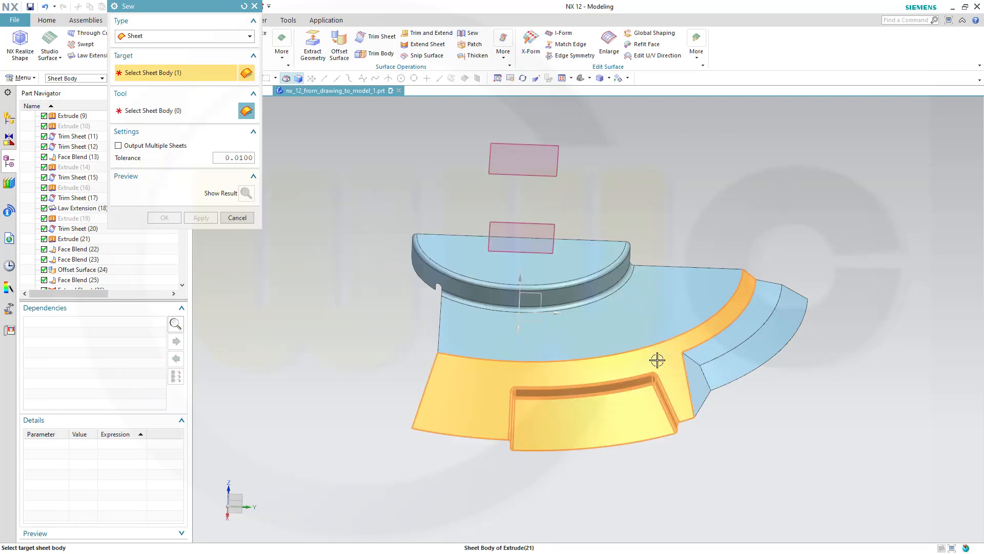
pyautogui.click(700, 342)
pyautogui.click(734, 361)
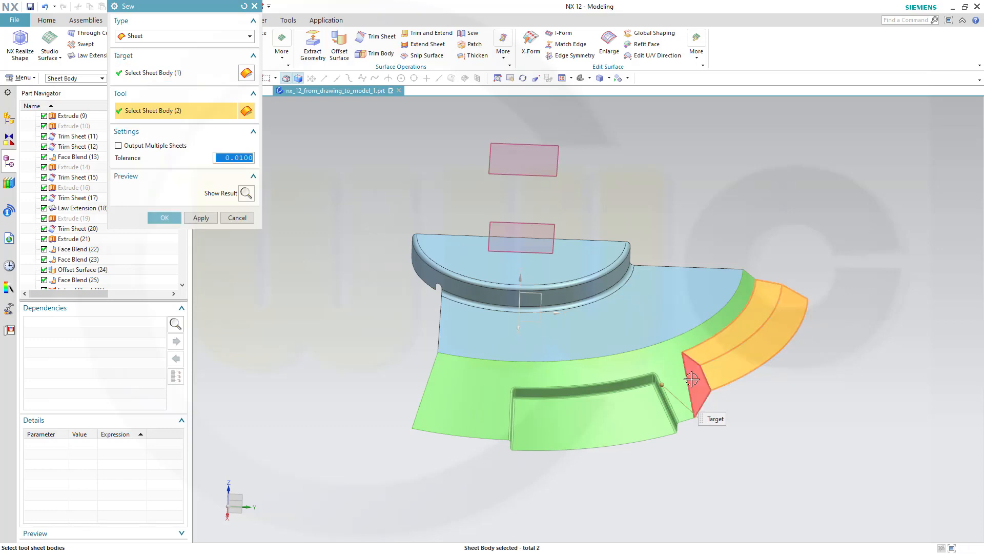
pyautogui.click(693, 379)
pyautogui.click(164, 217)
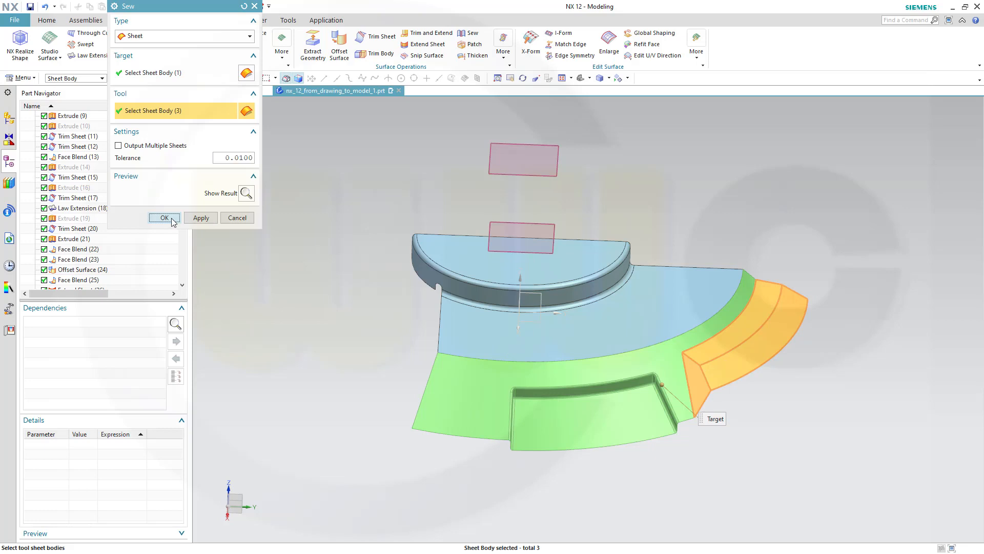
# - Apply a tangent circular edge blend of 1 mm radius to the curved edge between the two outer flange faces
pyautogui.scroll(2, 830, 389)
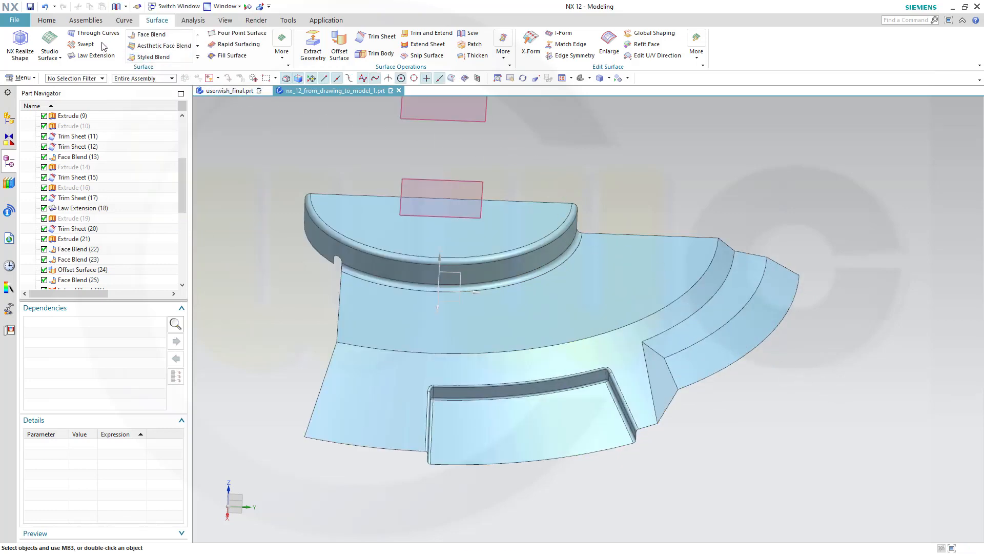
pyautogui.click(48, 20)
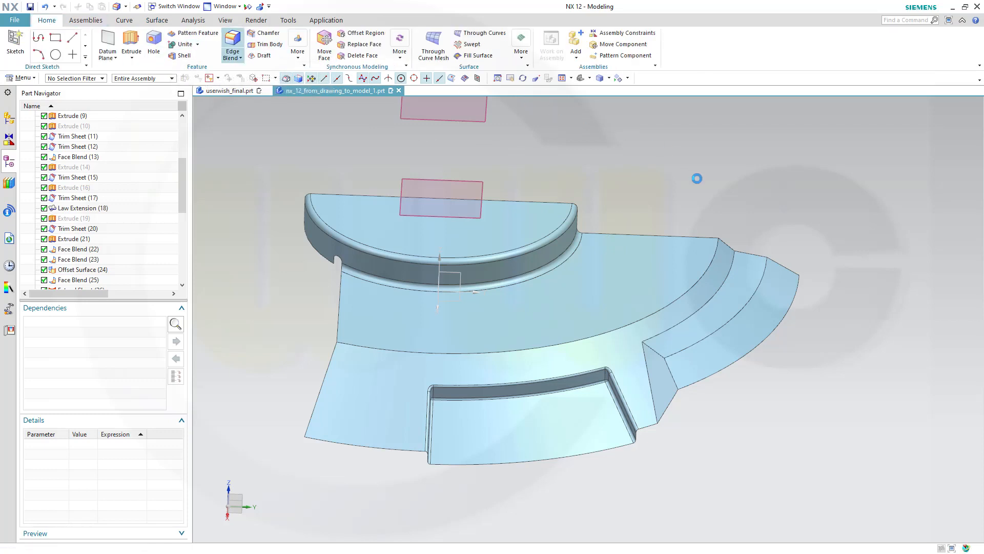
pyautogui.click(725, 321)
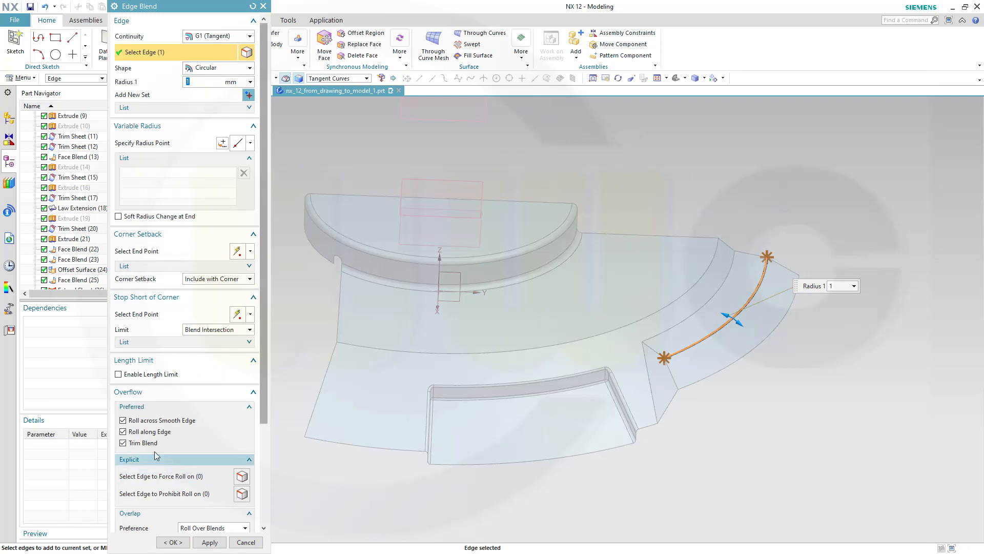
pyautogui.click(209, 542)
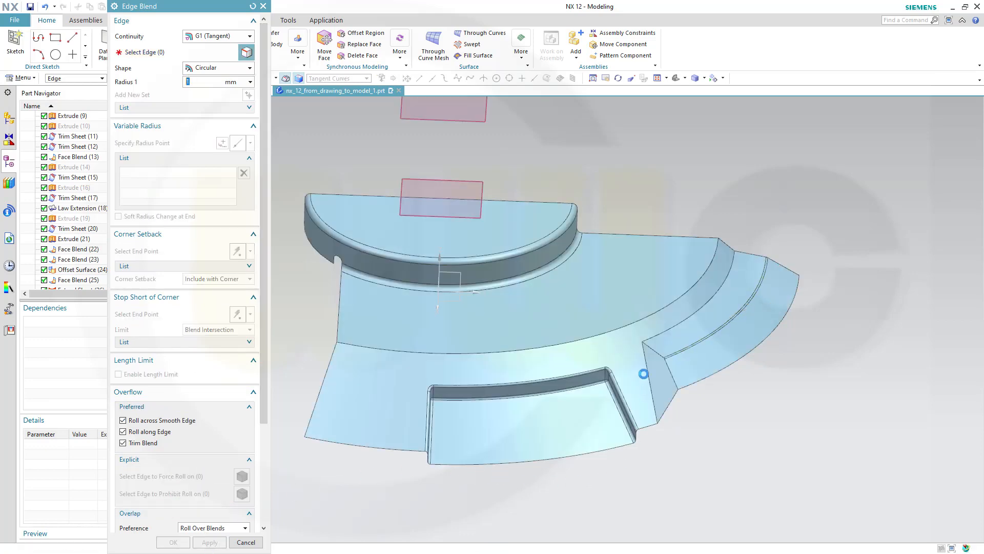
# - Apply a tangent circular edge blend of 1 mm radius along the bent edge between the triangular notch plane and the flange faces
pyautogui.scroll(-2, 666, 415)
pyautogui.scroll(-3, 694, 400)
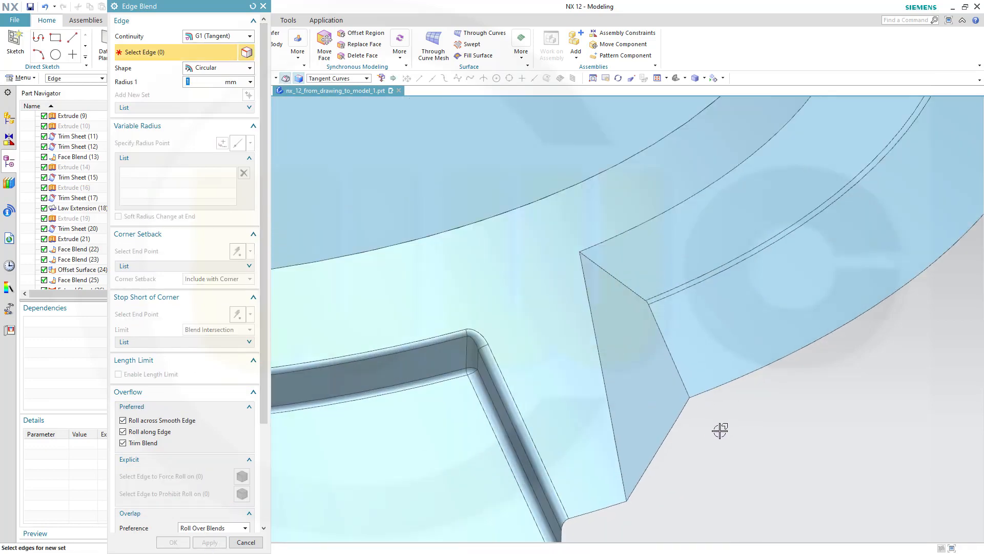
pyautogui.click(670, 359)
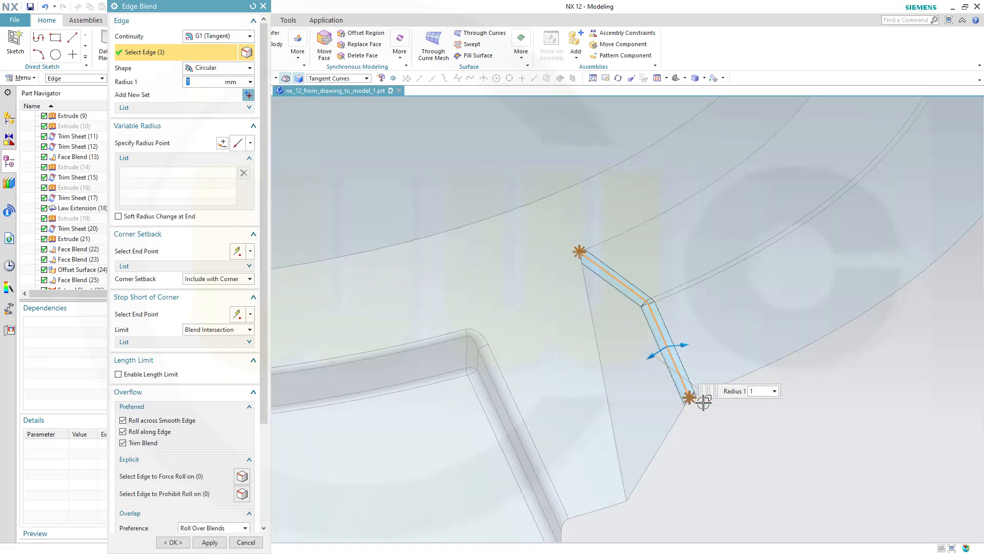
pyautogui.scroll(-6, 585, 266)
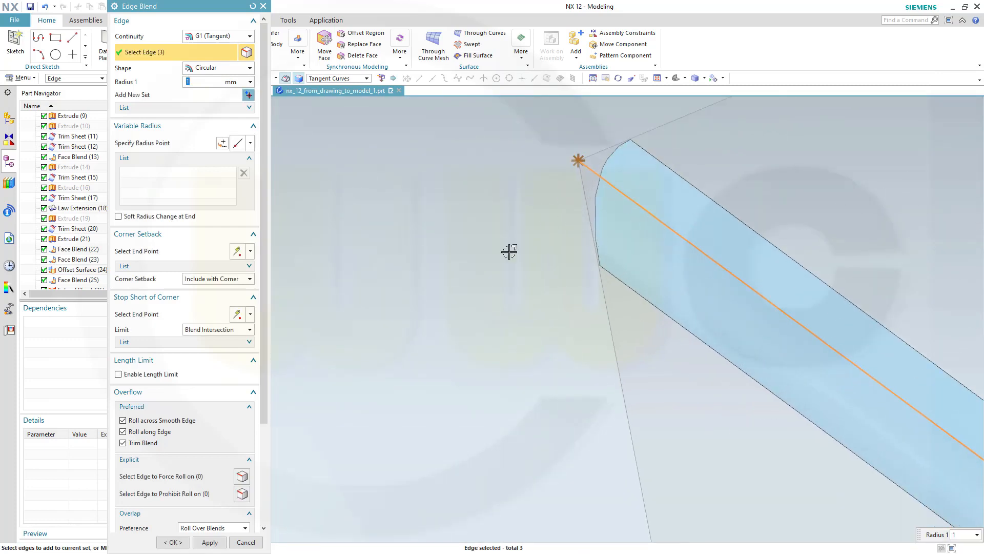
pyautogui.click(204, 545)
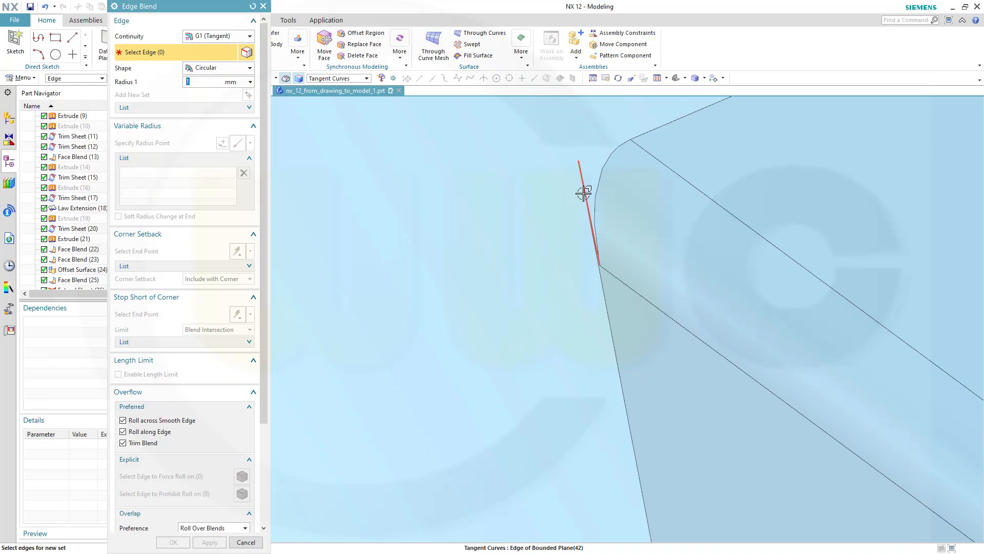
pyautogui.scroll(5, 589, 246)
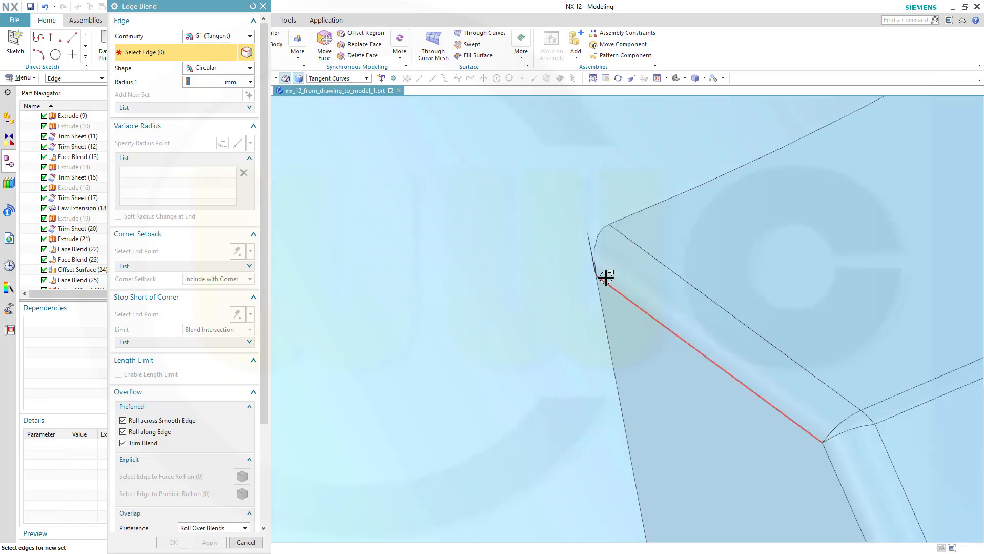
pyautogui.scroll(2, 588, 252)
pyautogui.moveTo(709, 328); pyautogui.dragTo(684, 283, button='middle')
pyautogui.scroll(5, 780, 390)
pyautogui.moveTo(792, 408); pyautogui.dragTo(618, 288, button='middle')
pyautogui.scroll(2, 724, 397)
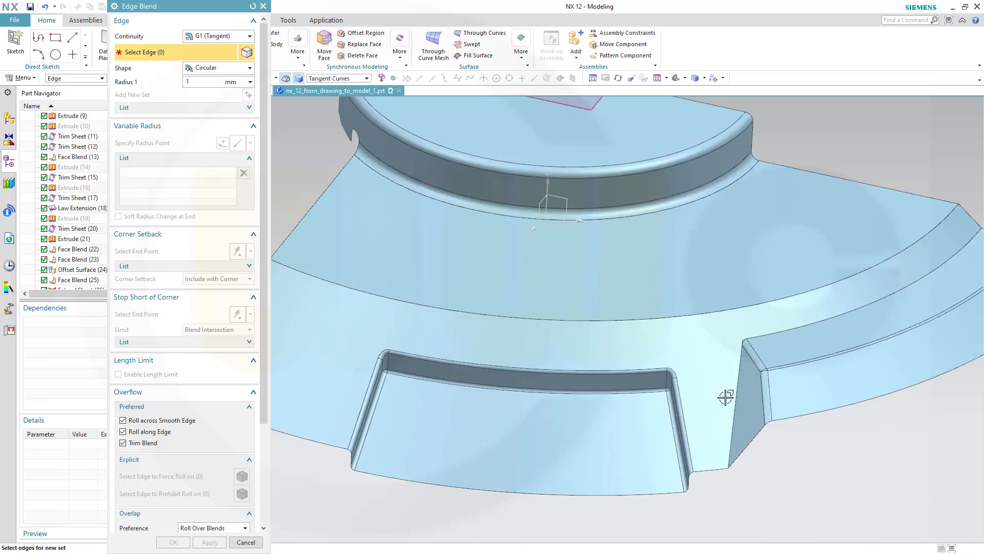
pyautogui.click(813, 318)
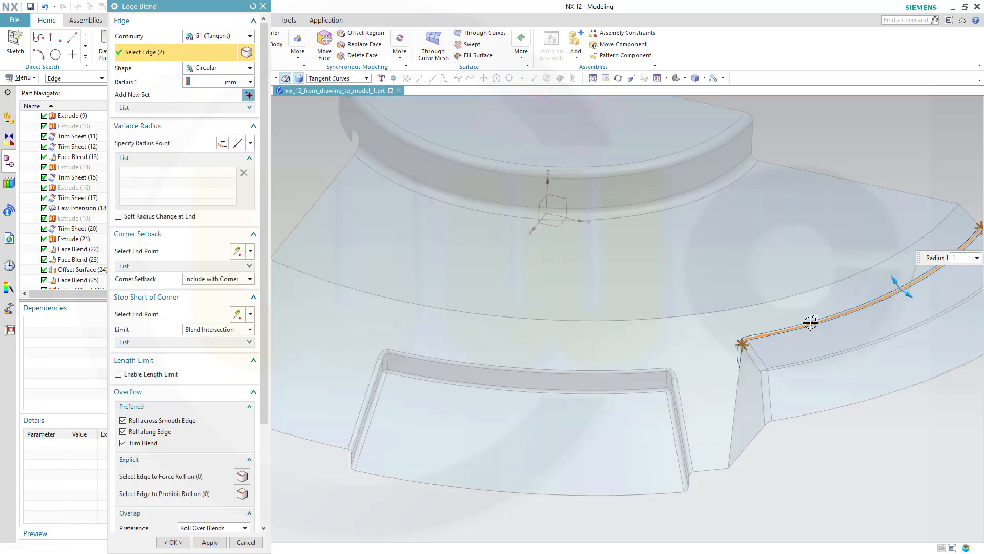
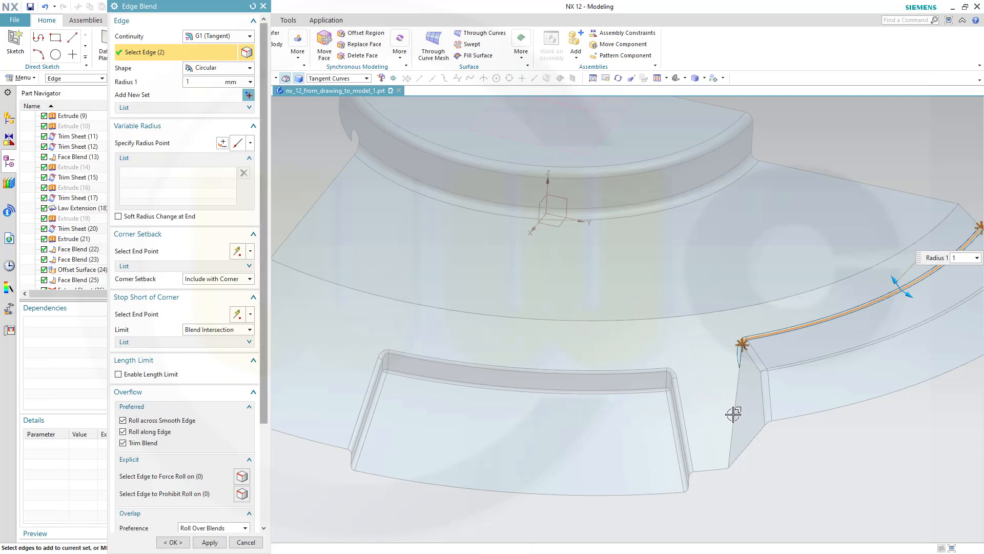
pyautogui.click(367, 79)
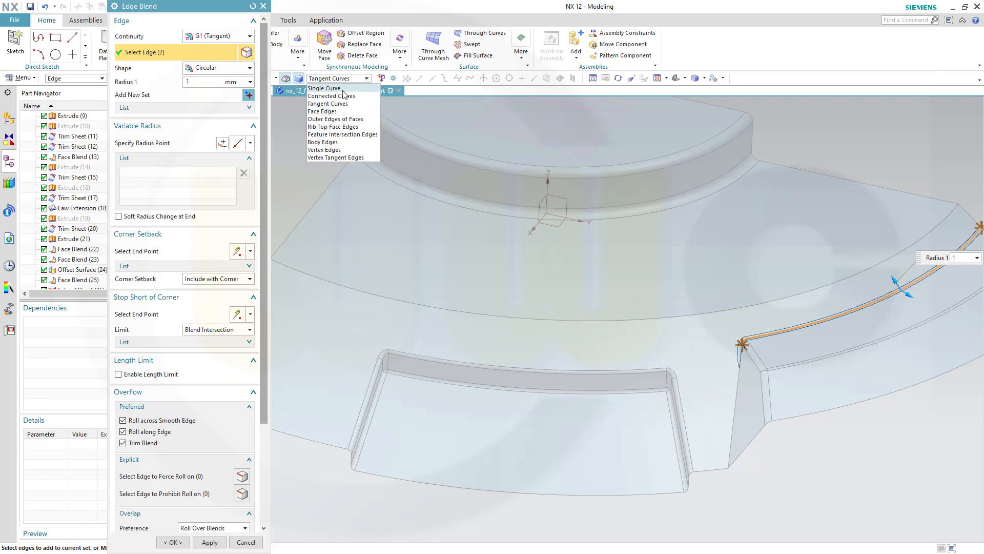
pyautogui.click(326, 88)
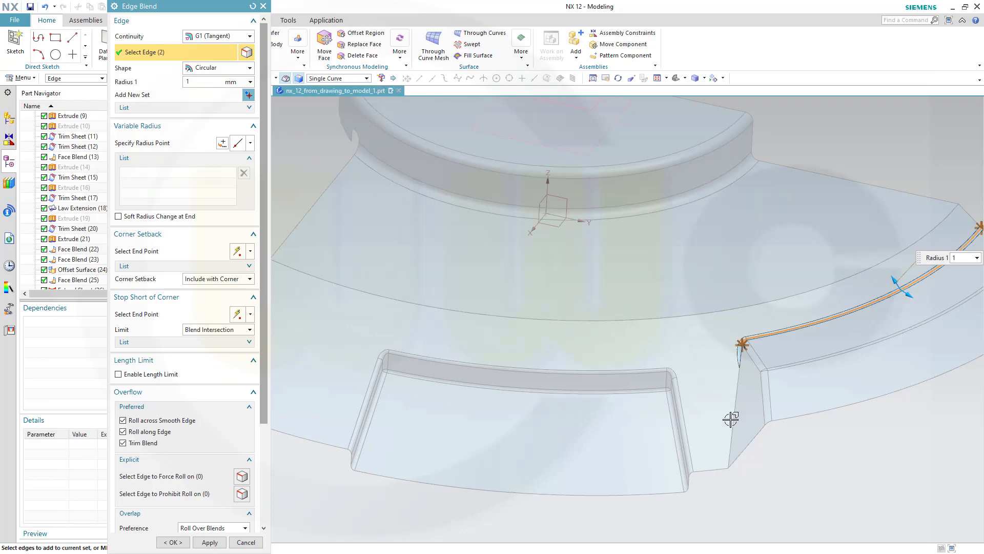
pyautogui.click(246, 542)
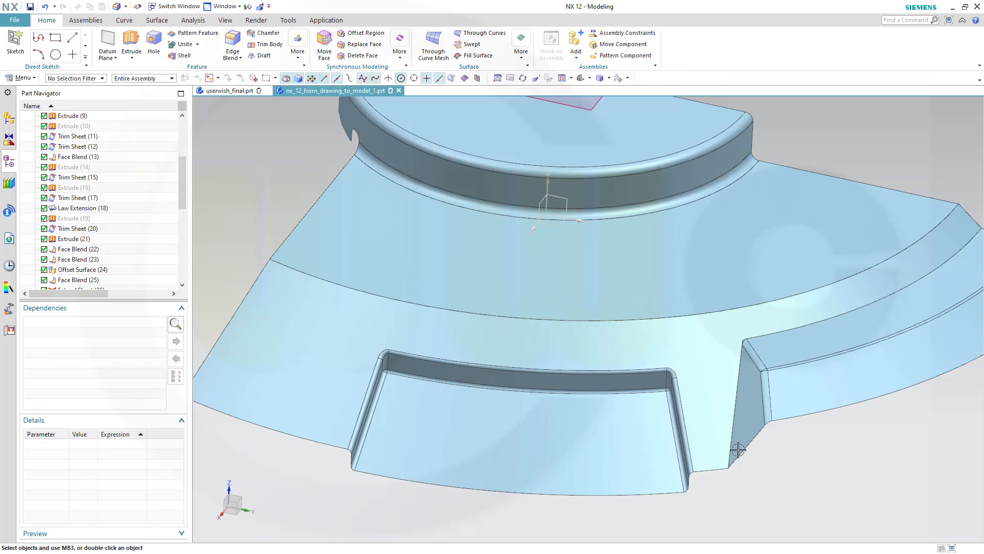
# - Examine the blended notch corner where it meets the sloping face from several angles and close up
pyautogui.moveTo(793, 423); pyautogui.dragTo(815, 402, button='middle')
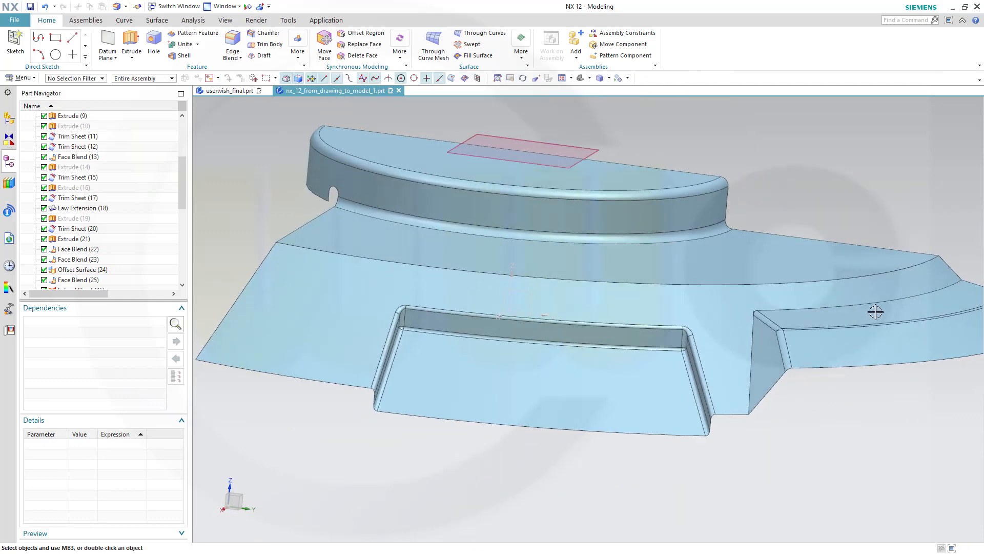
pyautogui.scroll(1, 875, 314)
pyautogui.moveTo(875, 315); pyautogui.dragTo(867, 337, button='middle')
pyautogui.scroll(2, 860, 225)
pyautogui.scroll(-2, 827, 248)
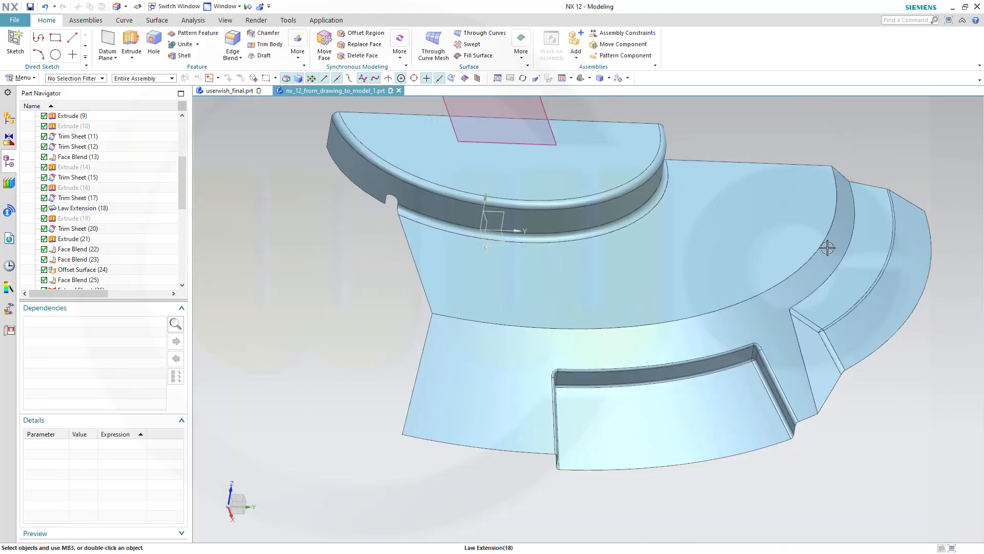
pyautogui.moveTo(857, 288); pyautogui.dragTo(718, 395, button='middle')
pyautogui.scroll(-3, 715, 399)
pyautogui.scroll(6, 713, 403)
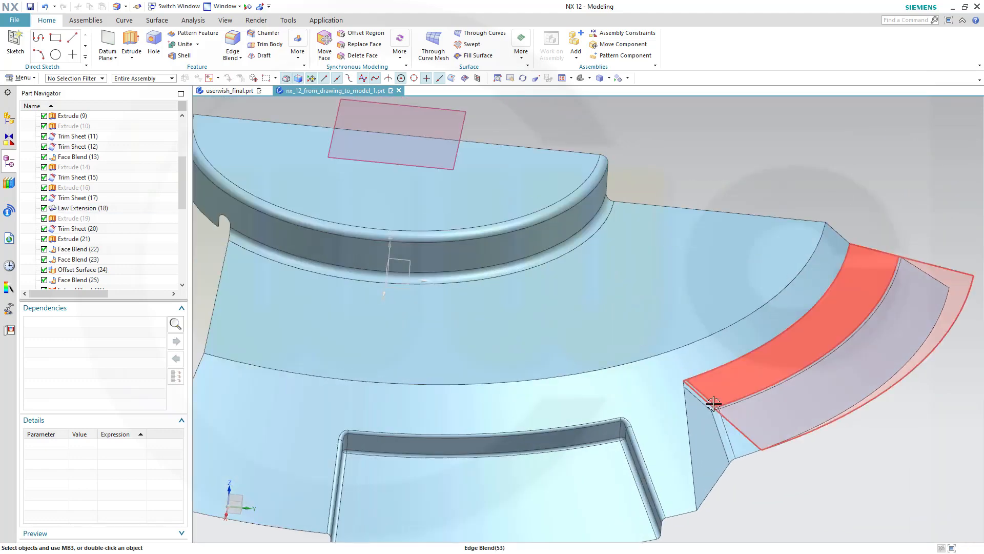
pyautogui.scroll(-1, 702, 406)
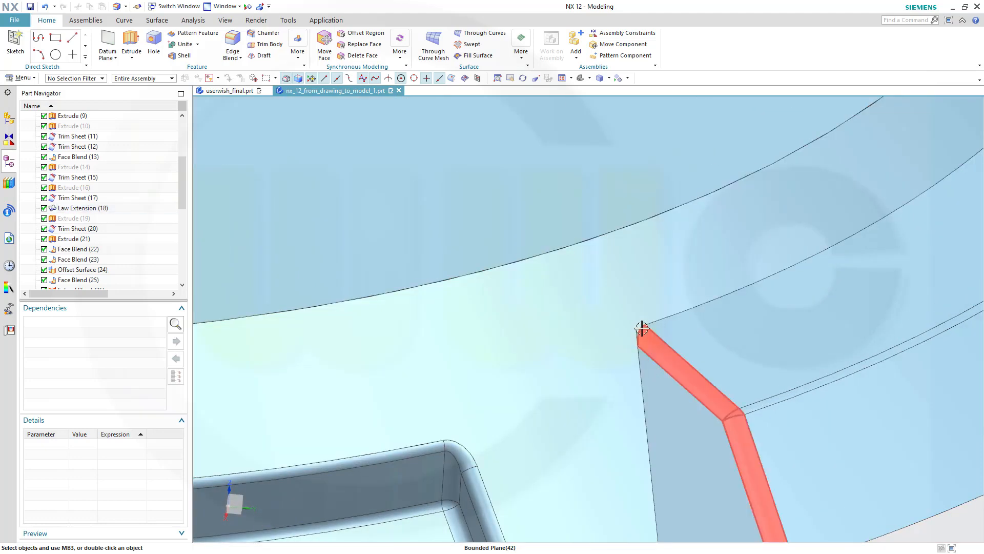
# - Review the definition of Edge Blend (52) along the curved flange edge without changing its settings
pyautogui.scroll(-1, 185, 202)
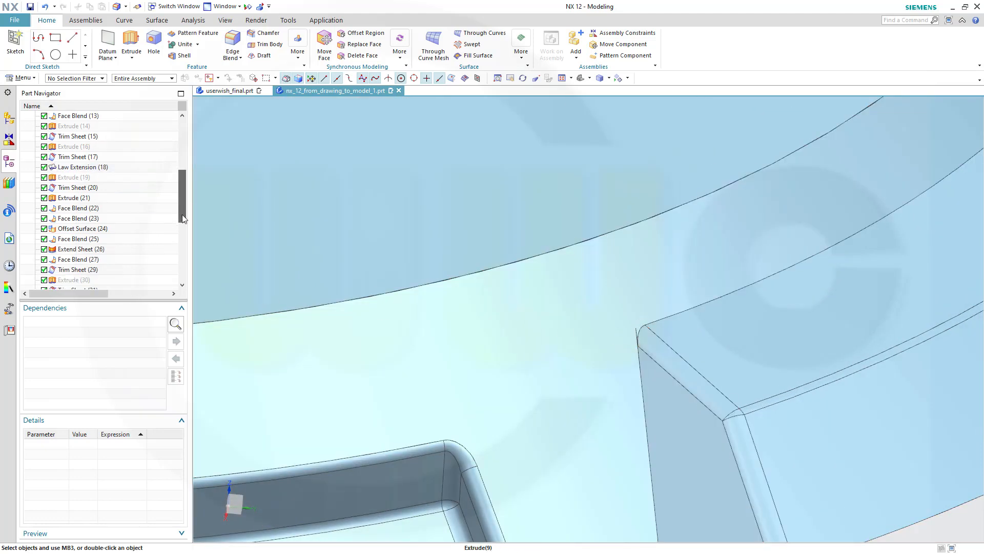
pyautogui.scroll(-2, 183, 217)
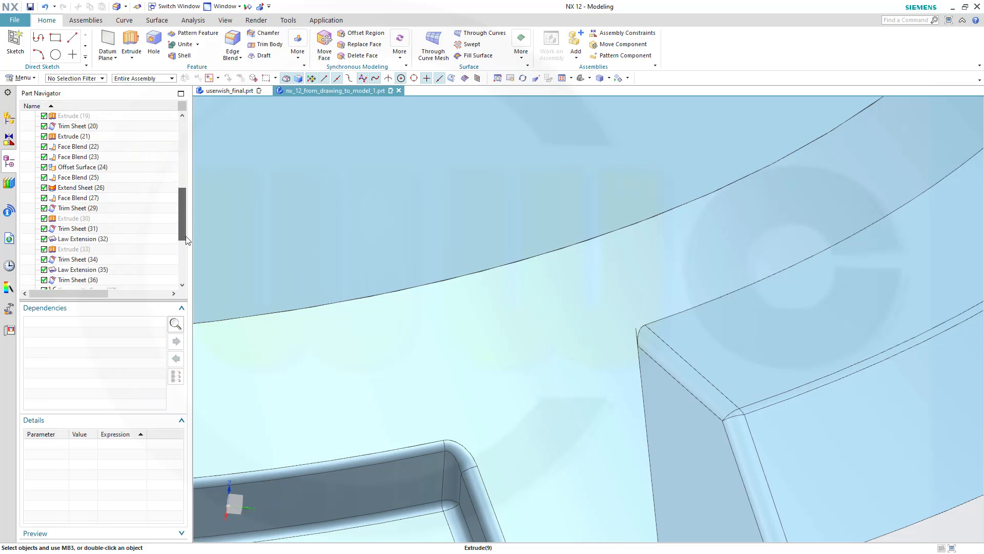
pyautogui.scroll(-1, 673, 408)
pyautogui.scroll(-1, 673, 407)
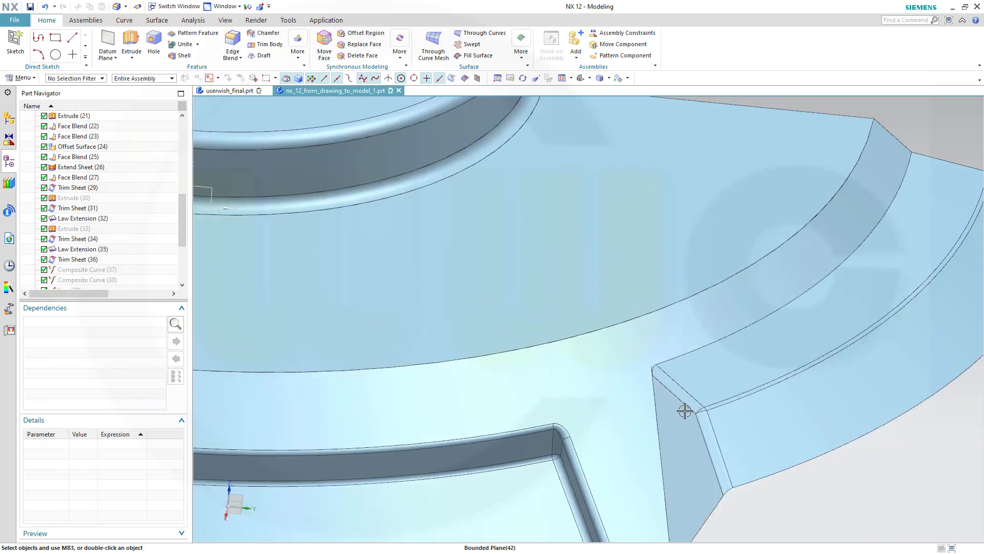
pyautogui.scroll(-3, 141, 271)
pyautogui.scroll(-1, 139, 277)
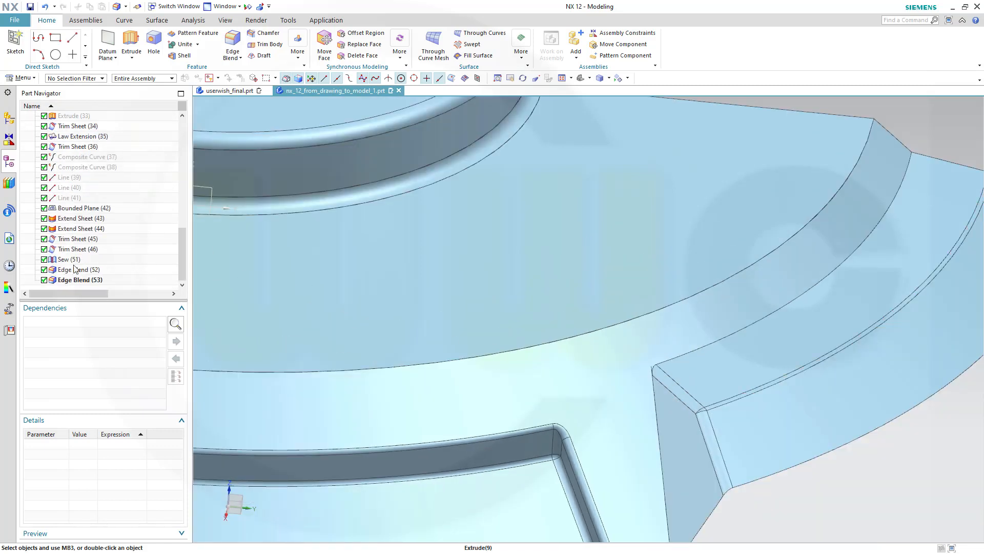
pyautogui.doubleClick(67, 270)
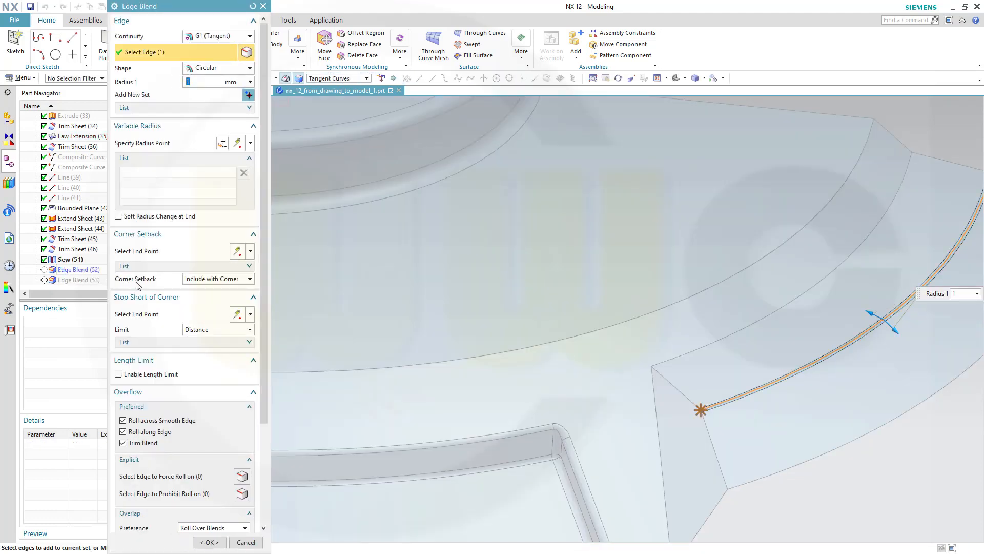
pyautogui.click(209, 542)
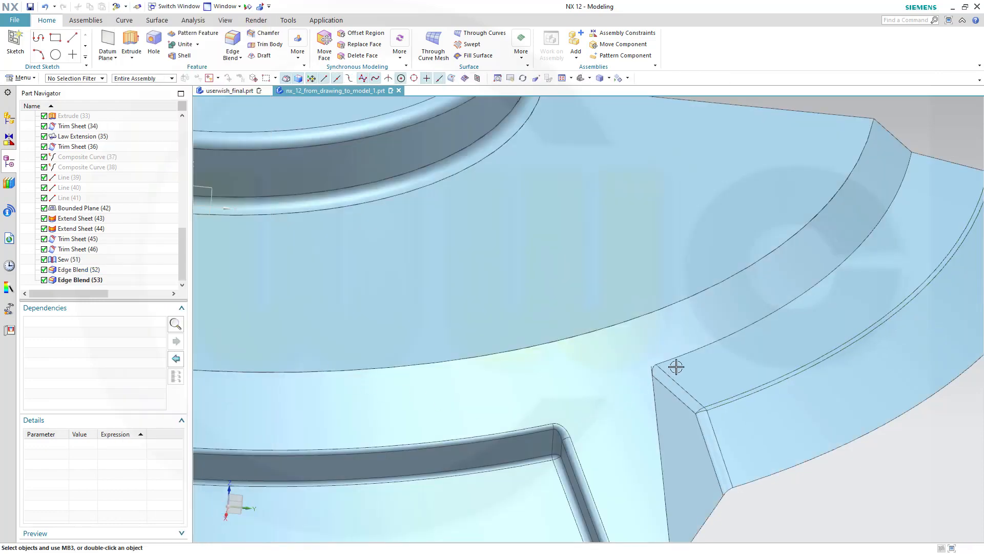
# - Delete Edge Blend (53) from the bent edge of the triangular notch plane
pyautogui.scroll(5, 676, 367)
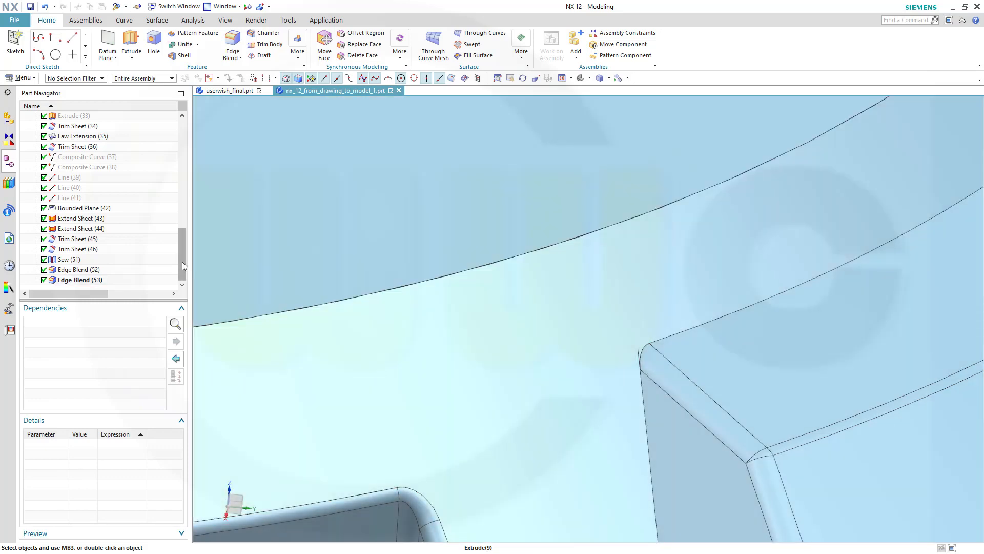
pyautogui.click(74, 281)
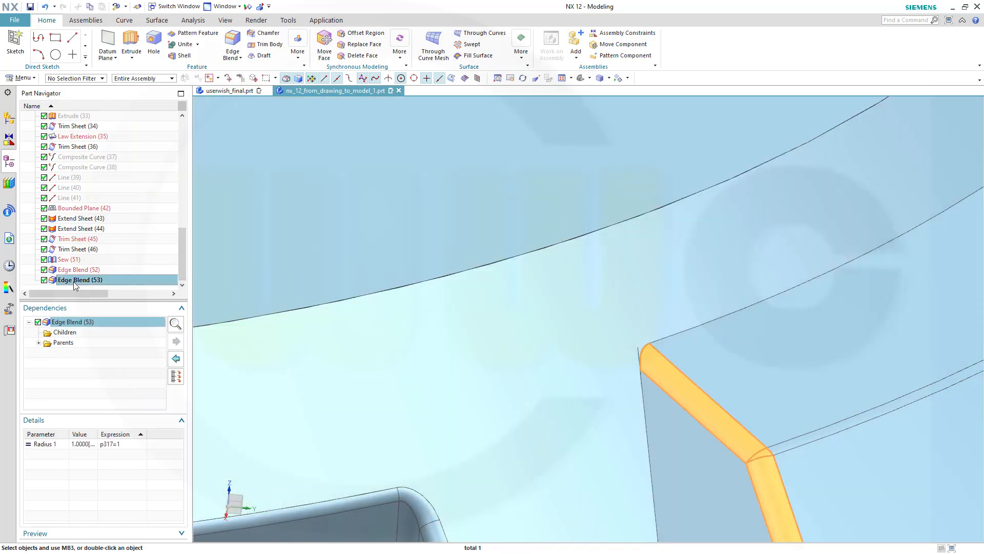
pyautogui.rightClick(72, 282)
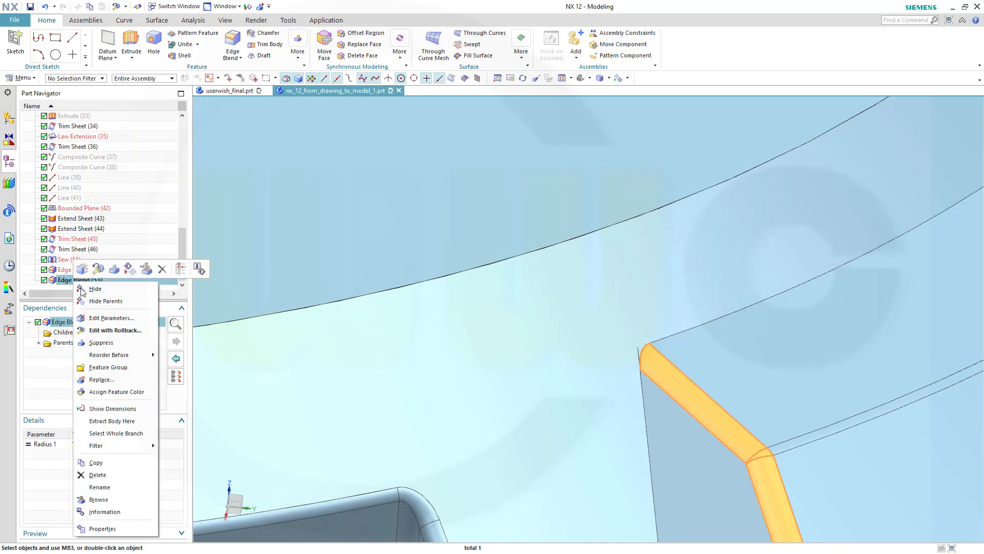
pyautogui.click(97, 475)
pyautogui.scroll(-3, 477, 178)
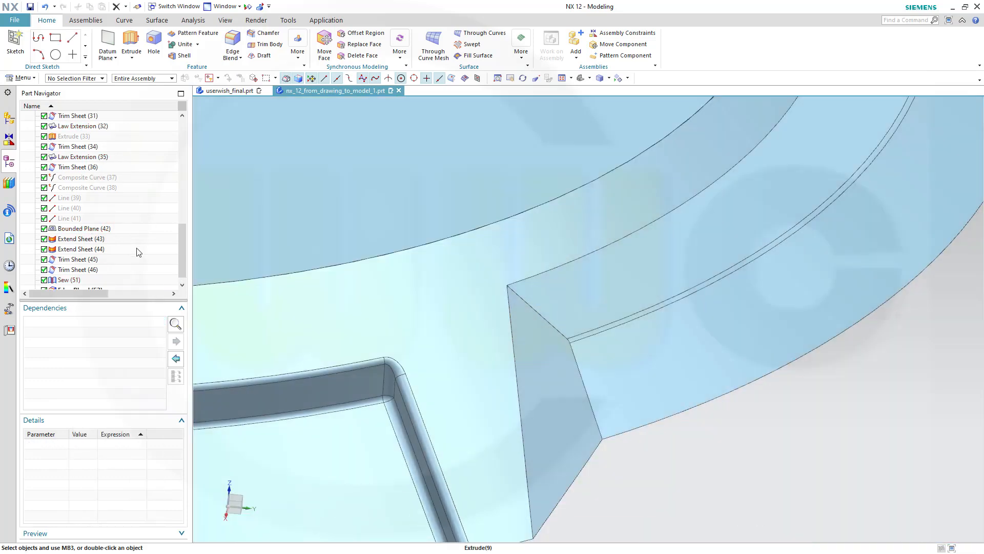
# - Delete Edge Blend (52) on the curved flange edge and the Sew (51) feature
pyautogui.moveTo(178, 270); pyautogui.dragTo(179, 291)
pyautogui.click(70, 281)
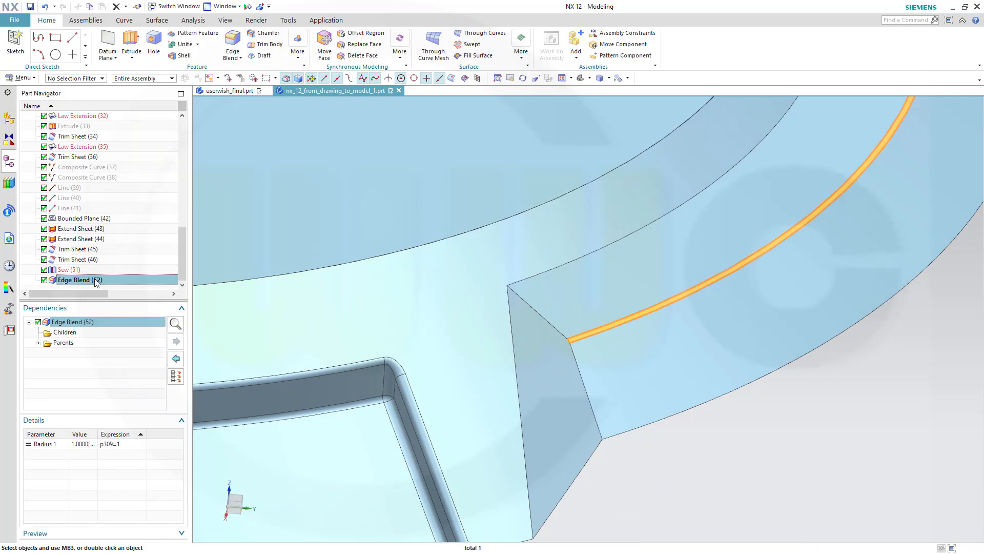
pyautogui.rightClick(96, 280)
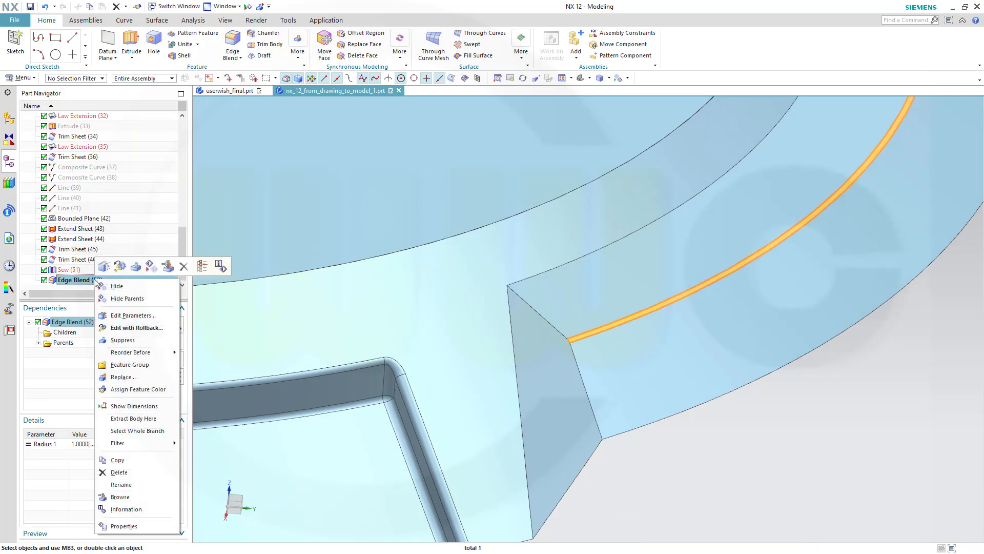
pyautogui.click(119, 472)
pyautogui.scroll(-1, 79, 279)
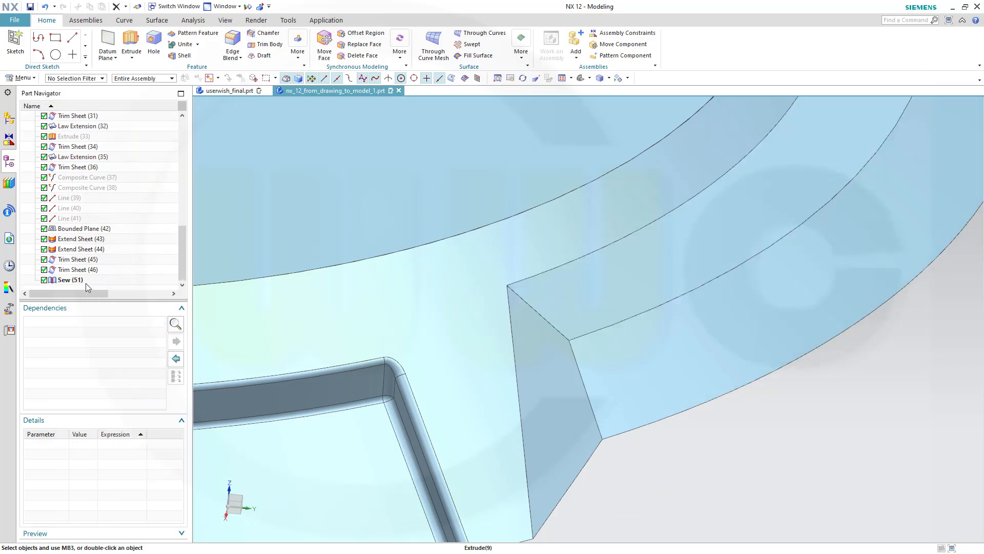
pyautogui.rightClick(63, 282)
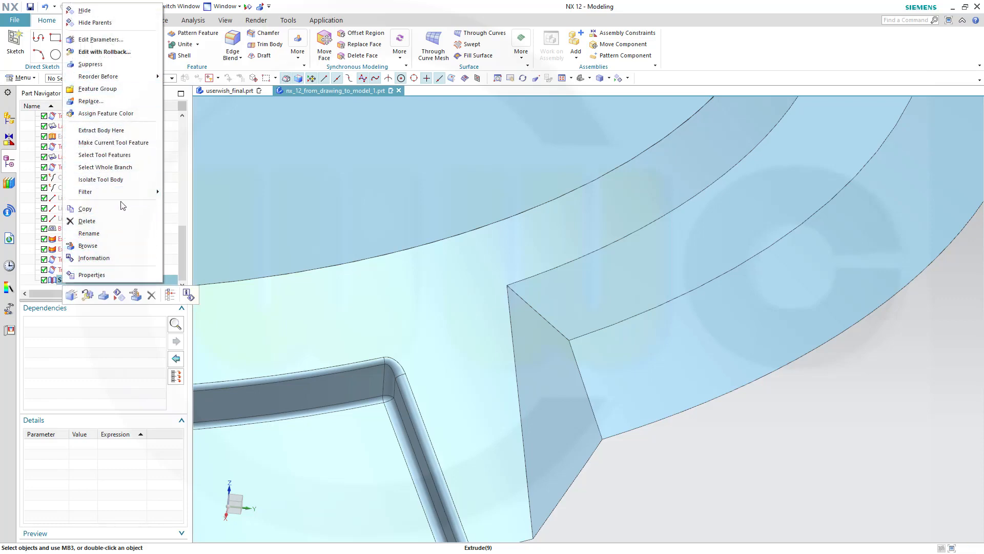
pyautogui.click(87, 221)
# - Examine the triangular notch plane and the corner where it meets the sloping face and flange sheets
pyautogui.moveTo(500, 266); pyautogui.dragTo(521, 281, button='middle')
pyautogui.scroll(-5, 520, 282)
pyautogui.scroll(8, 514, 424)
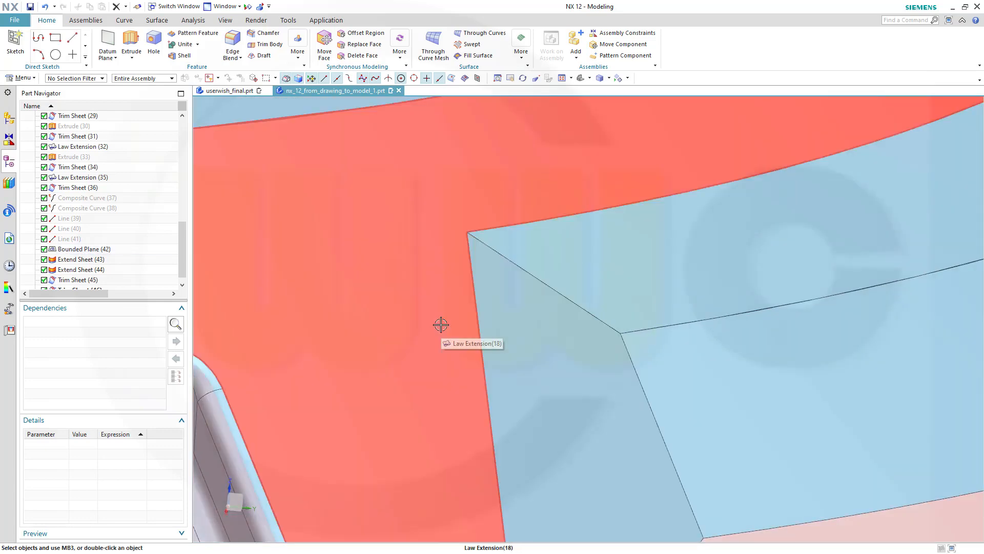
pyautogui.scroll(-3, 521, 352)
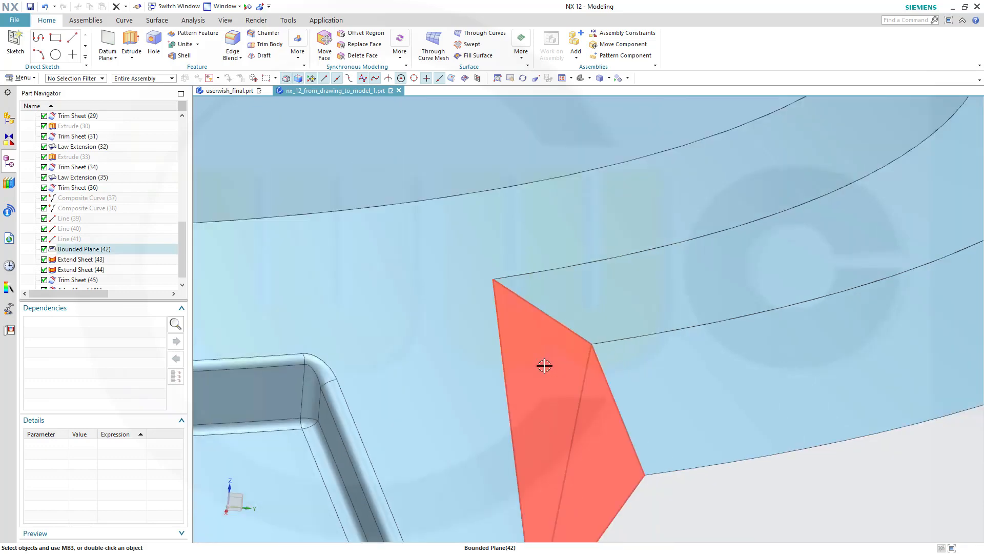
pyautogui.moveTo(544, 362); pyautogui.dragTo(679, 337, button='middle')
pyautogui.scroll(3, 498, 174)
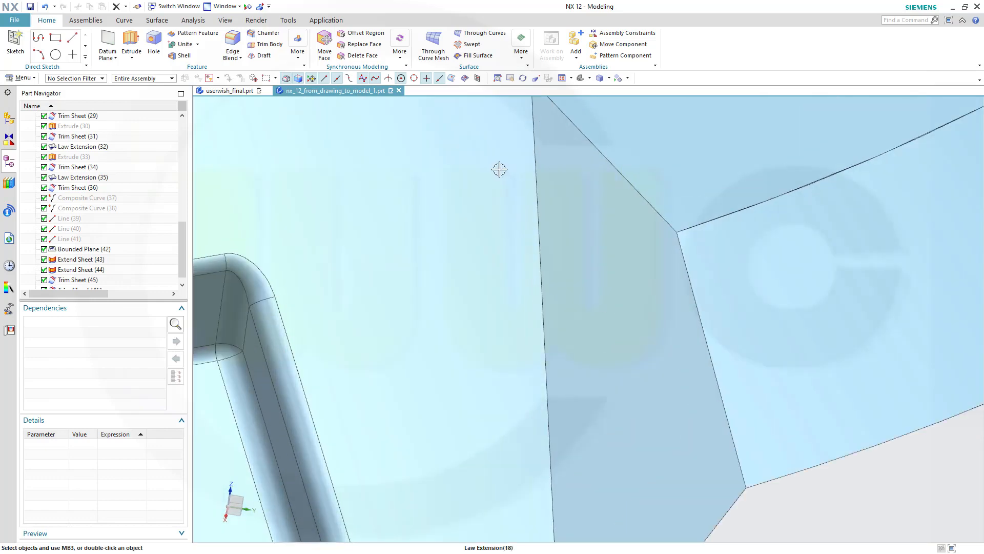
pyautogui.scroll(-4, 541, 167)
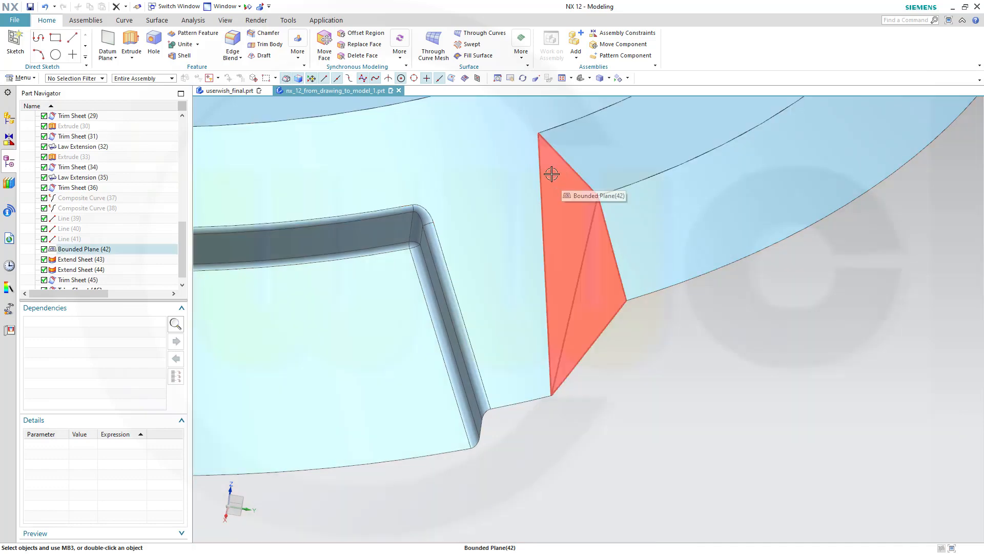
pyautogui.scroll(-2, 540, 172)
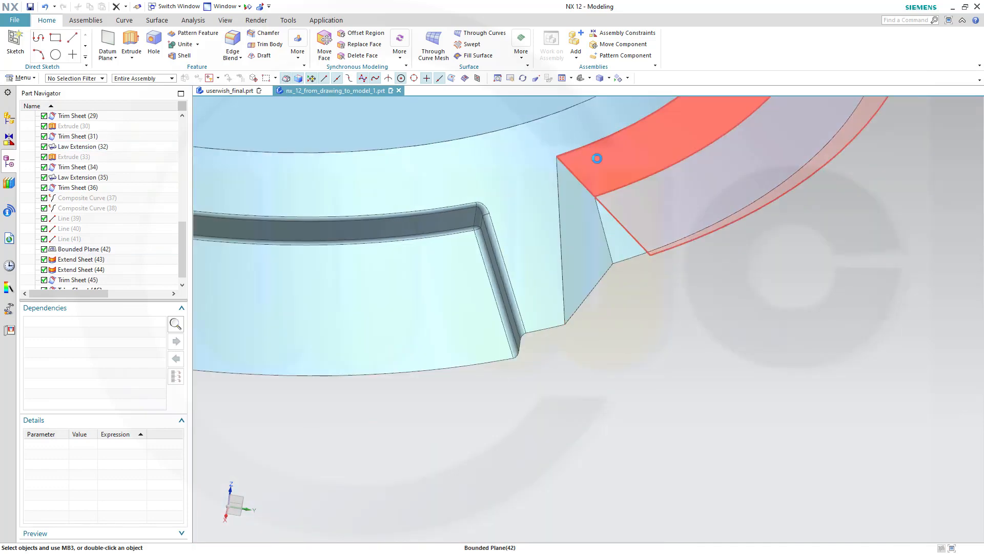
pyautogui.keyDown('shift'); pyautogui.moveTo(587, 156); pyautogui.dragTo(583, 263, button='middle'); pyautogui.keyUp('shift')
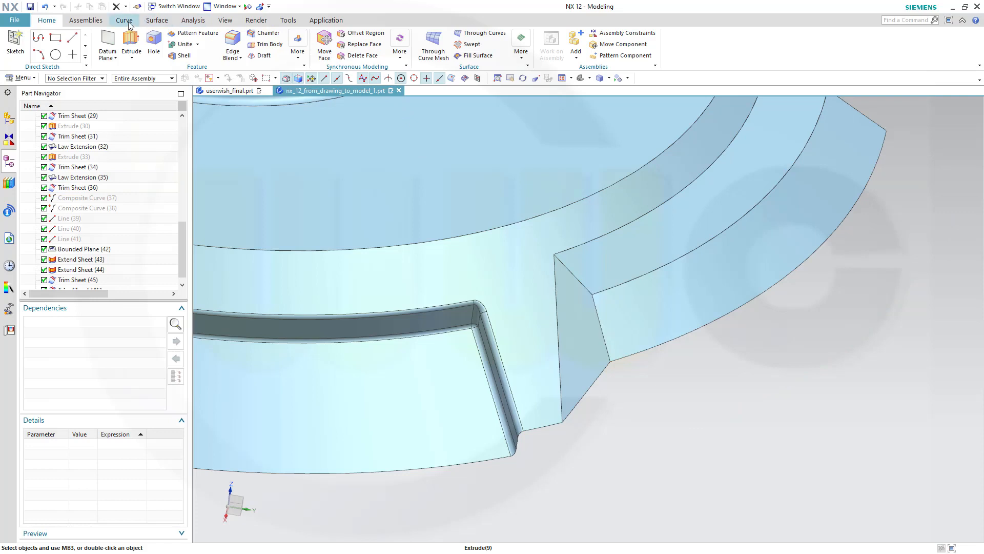
# - Sew the outer sloping flange sheet to the adjoining step sheet and the triangular notch plane
pyautogui.click(152, 20)
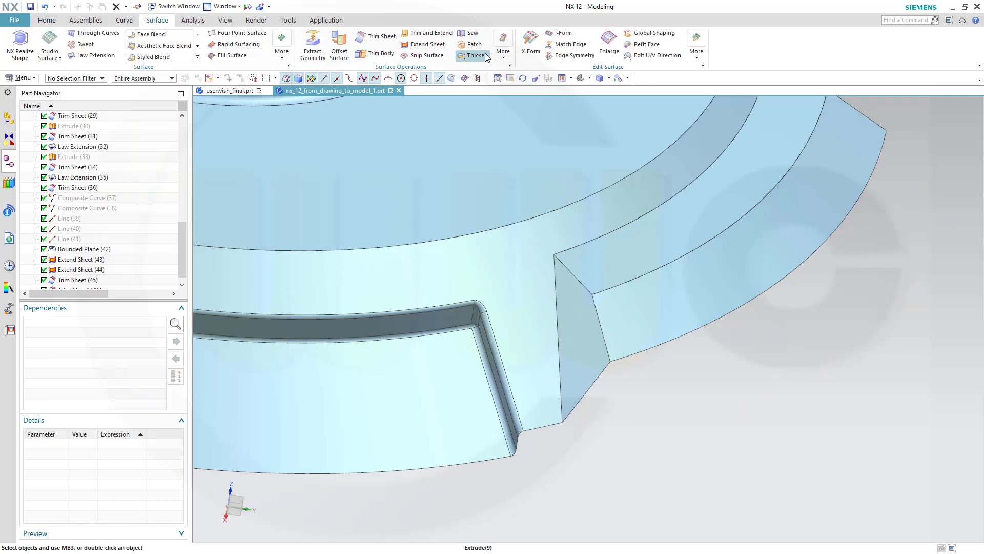
pyautogui.click(468, 33)
pyautogui.click(712, 292)
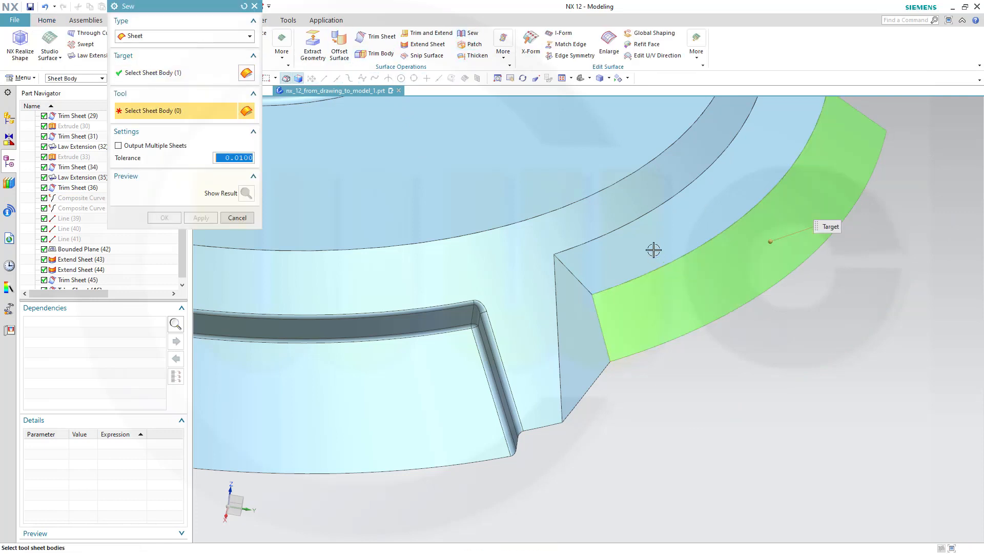
pyautogui.click(652, 248)
pyautogui.click(584, 294)
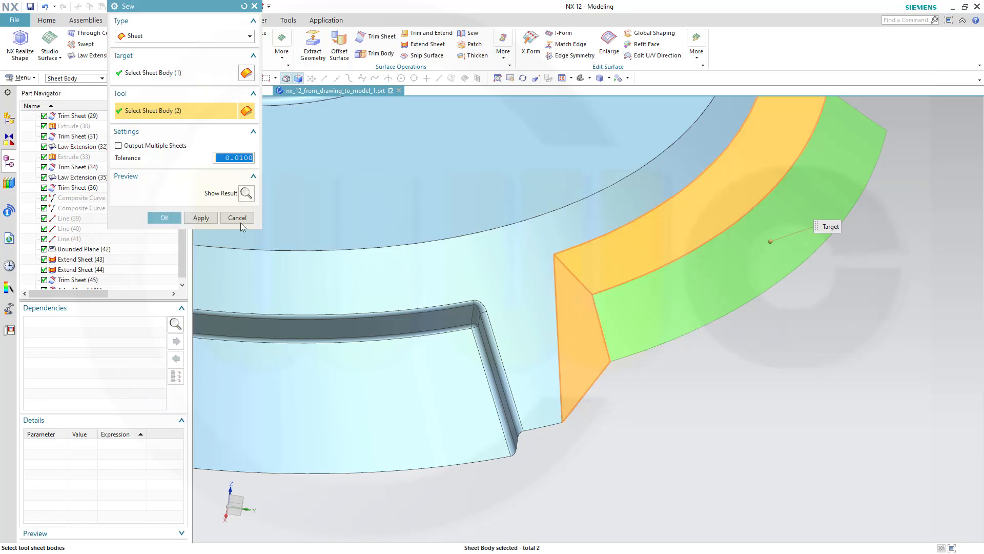
pyautogui.click(164, 218)
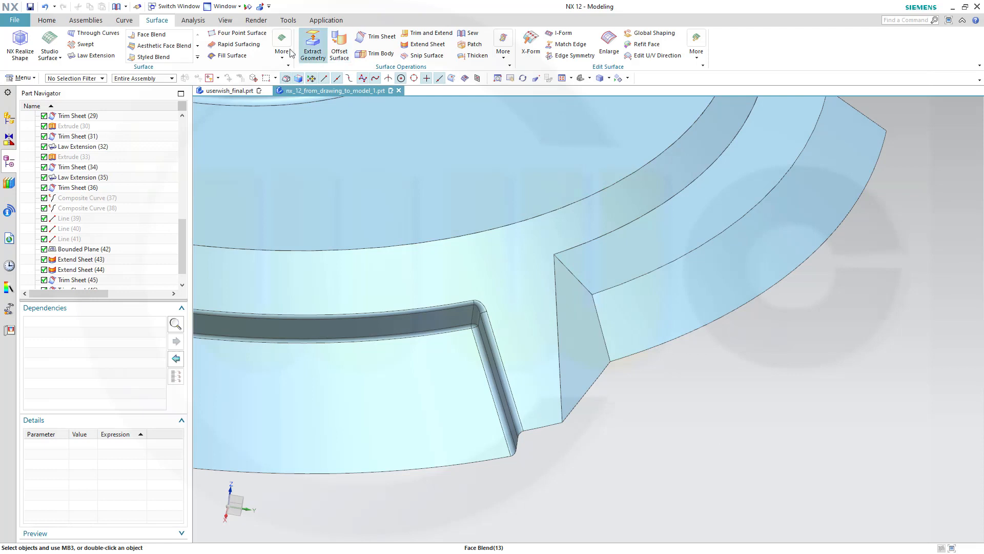
# - Add 1 mm edge blends to the curved flange edge and, as a separate blend, to the bent edge of the triangular notch plane
pyautogui.click(47, 20)
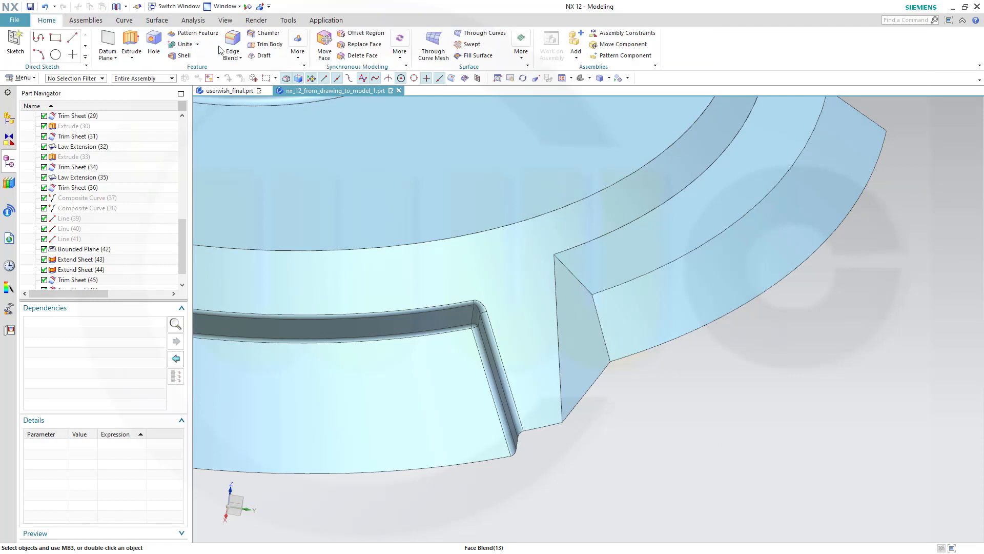
pyautogui.click(665, 262)
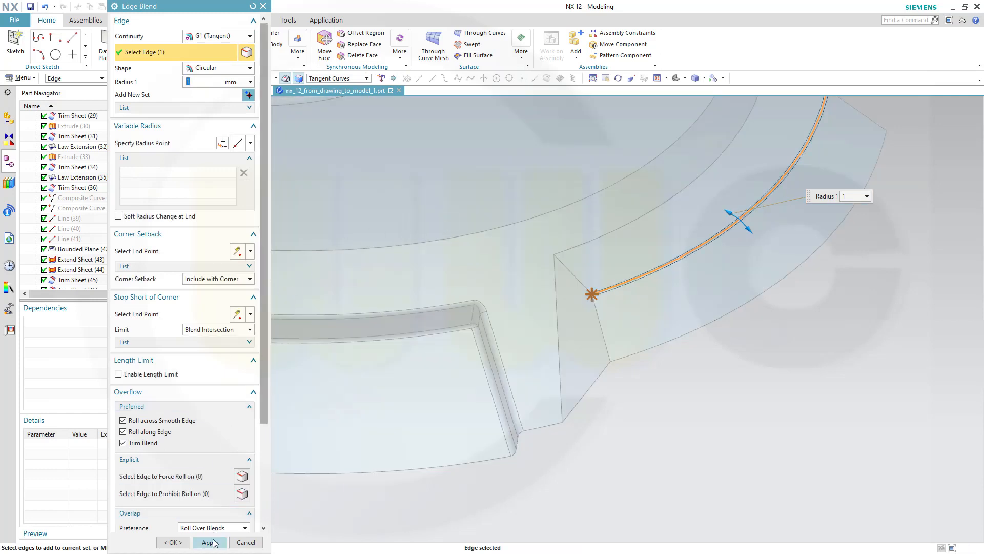
pyautogui.click(209, 542)
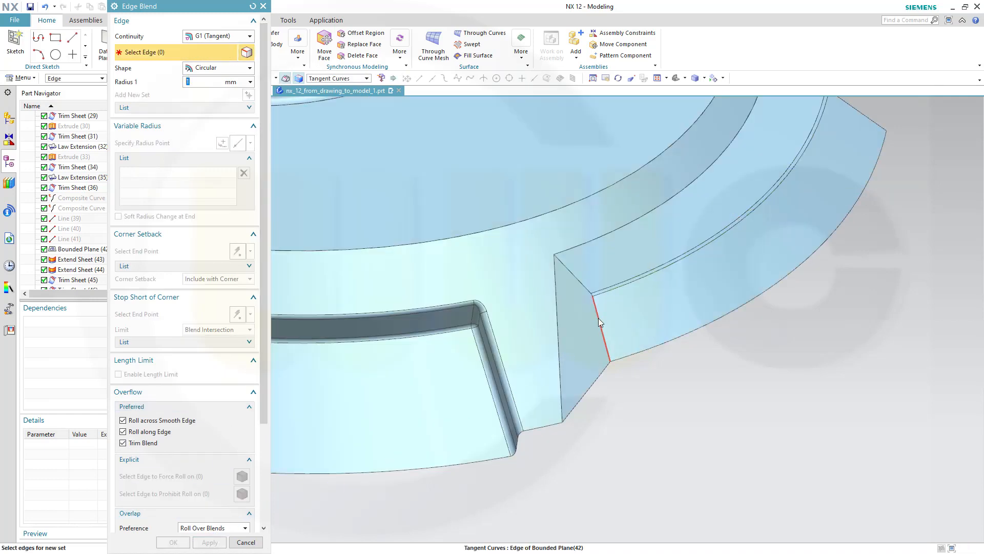
pyautogui.click(600, 322)
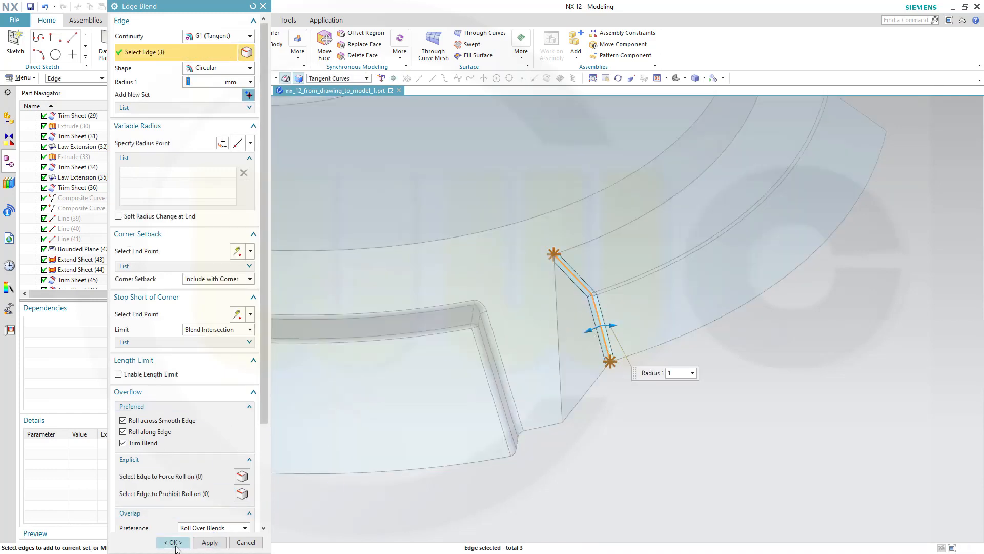
pyautogui.click(176, 545)
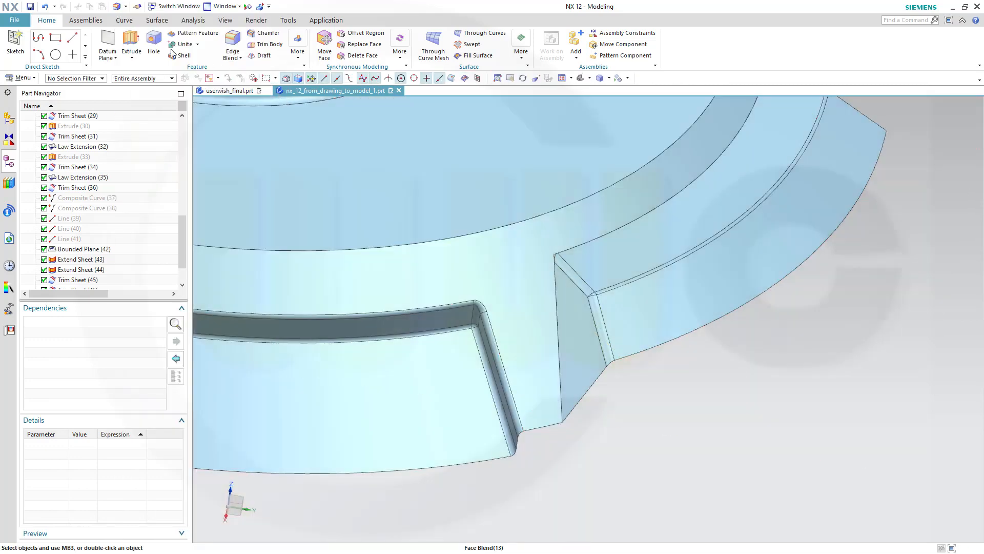
# - Create a two-face Face Blend with a 0.5 mm radius between the recessed side wall body and the sewn flange body
pyautogui.click(159, 21)
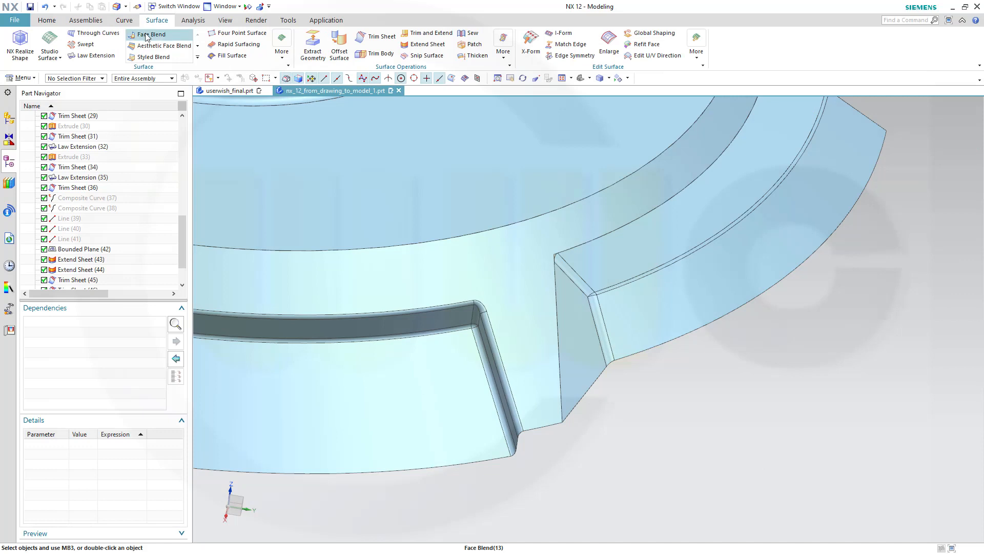
pyautogui.click(150, 34)
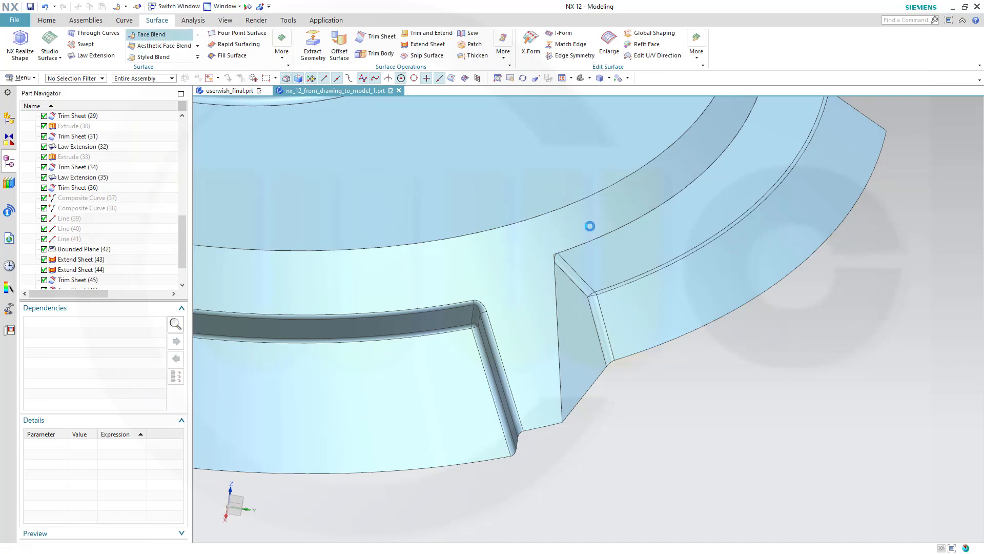
pyautogui.click(588, 221)
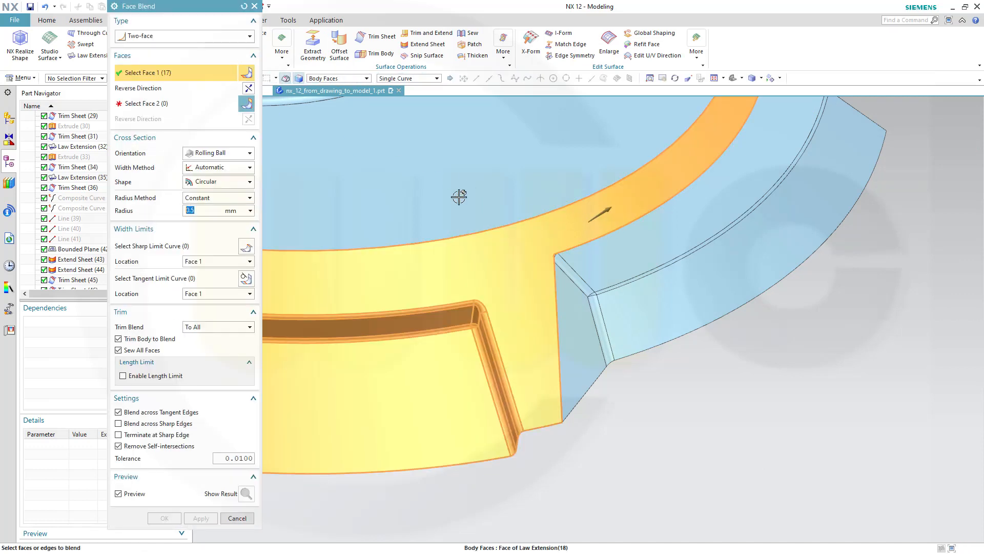
pyautogui.click(157, 104)
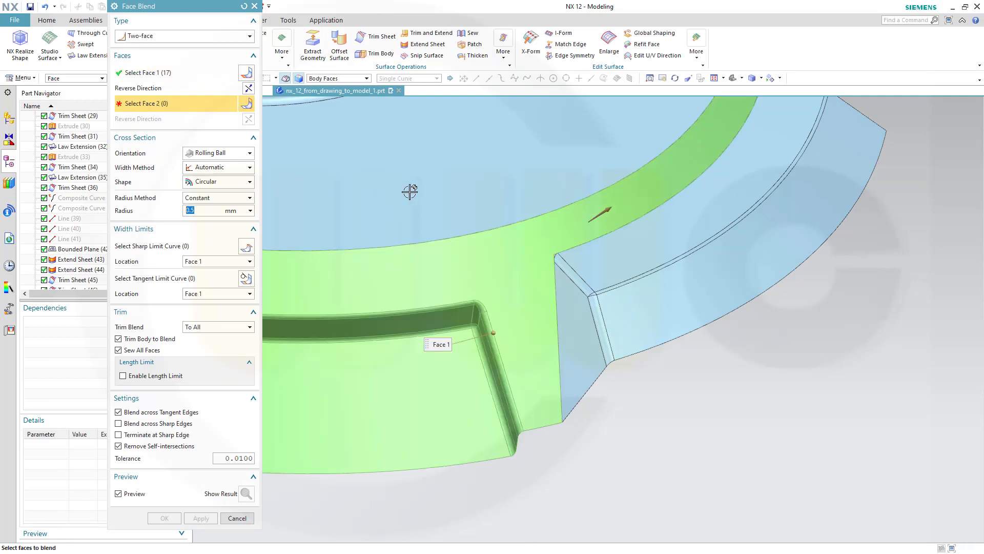
pyautogui.click(617, 255)
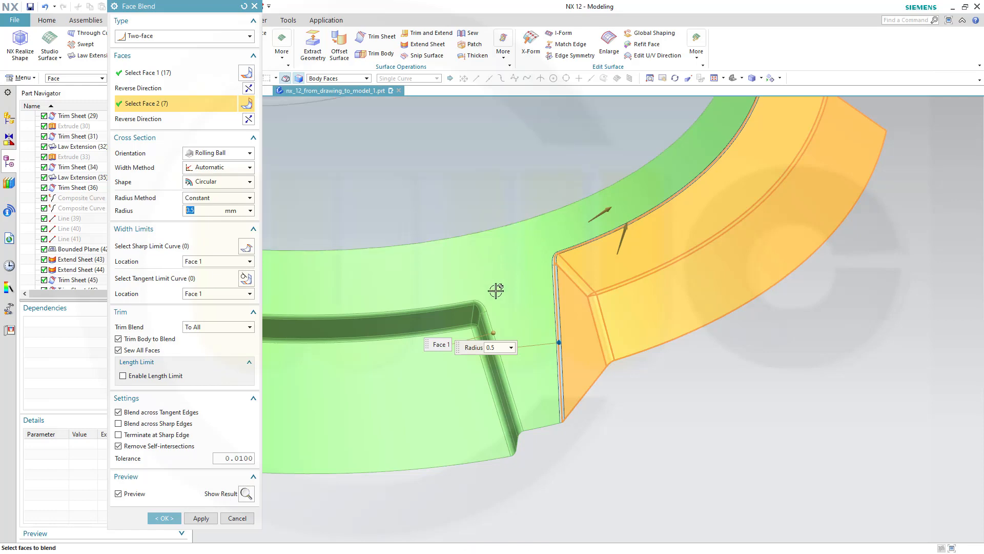
pyautogui.click(164, 518)
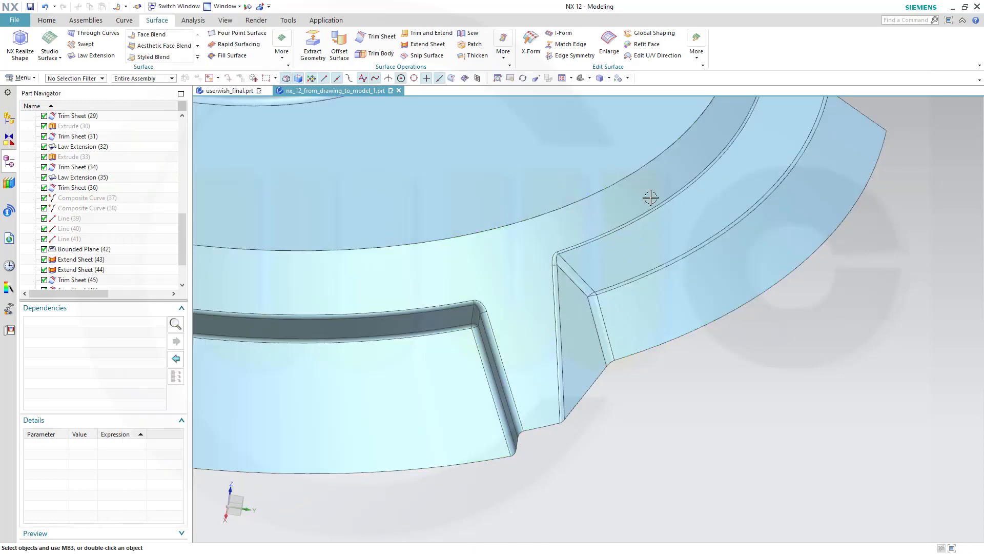
pyautogui.moveTo(548, 274); pyautogui.dragTo(784, 312, button='middle')
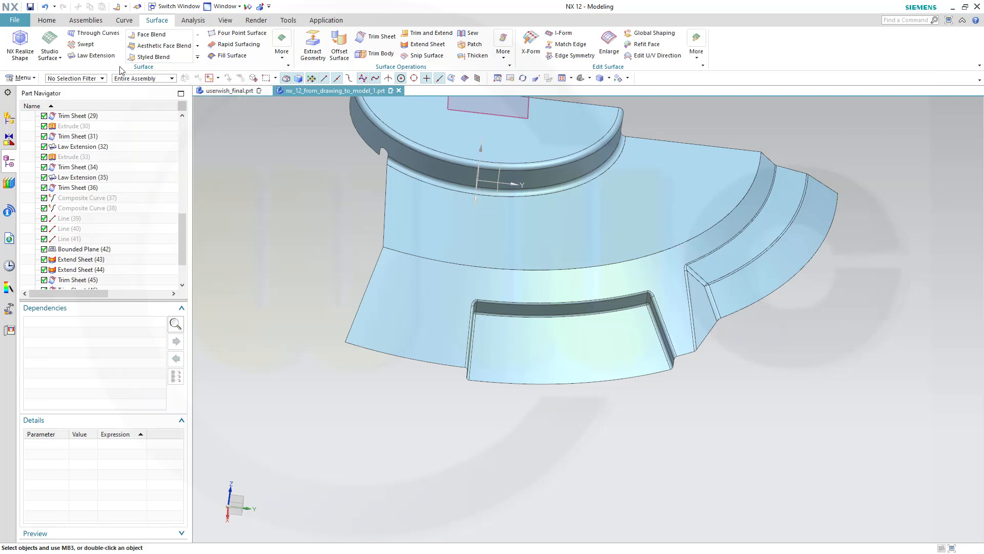
pyautogui.click(149, 34)
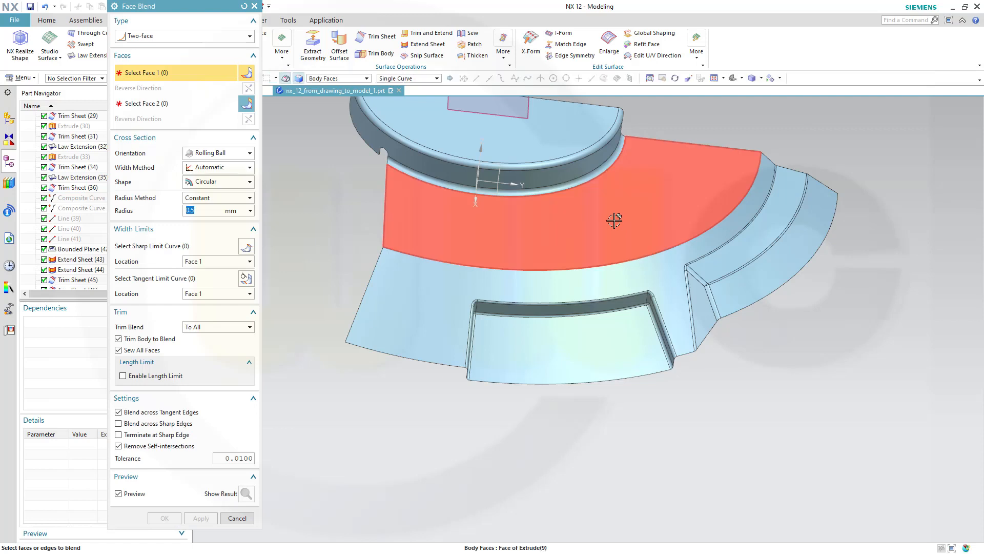
pyautogui.click(614, 220)
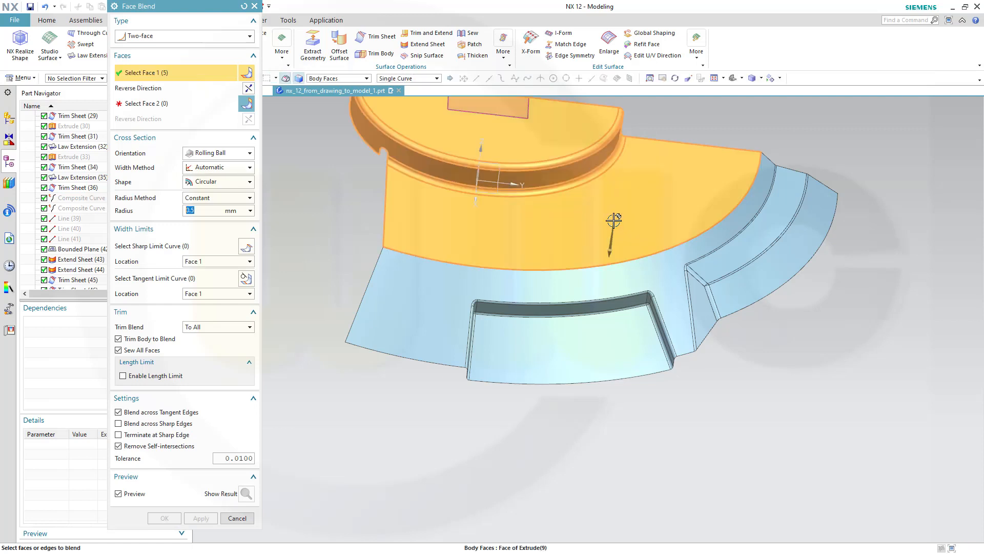
pyautogui.click(145, 104)
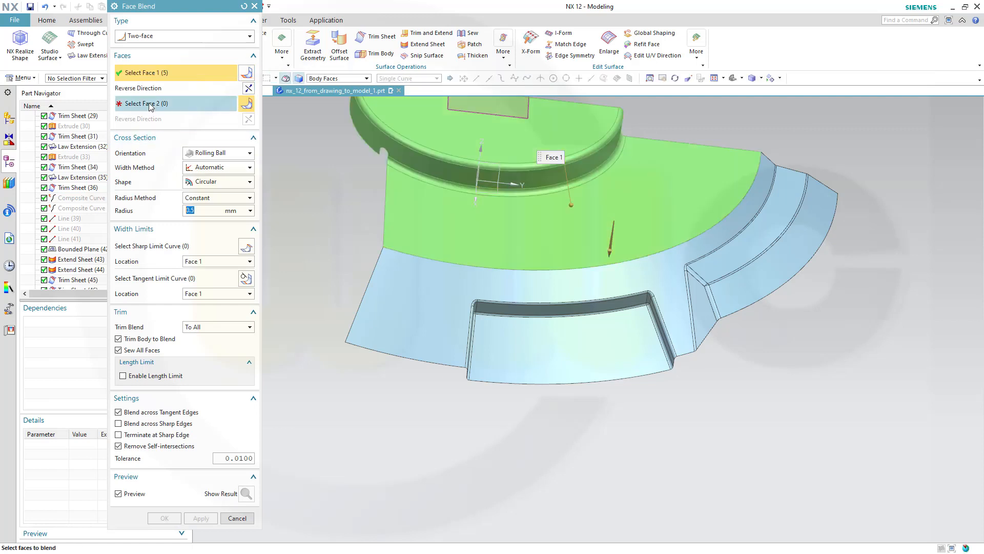
pyautogui.click(657, 266)
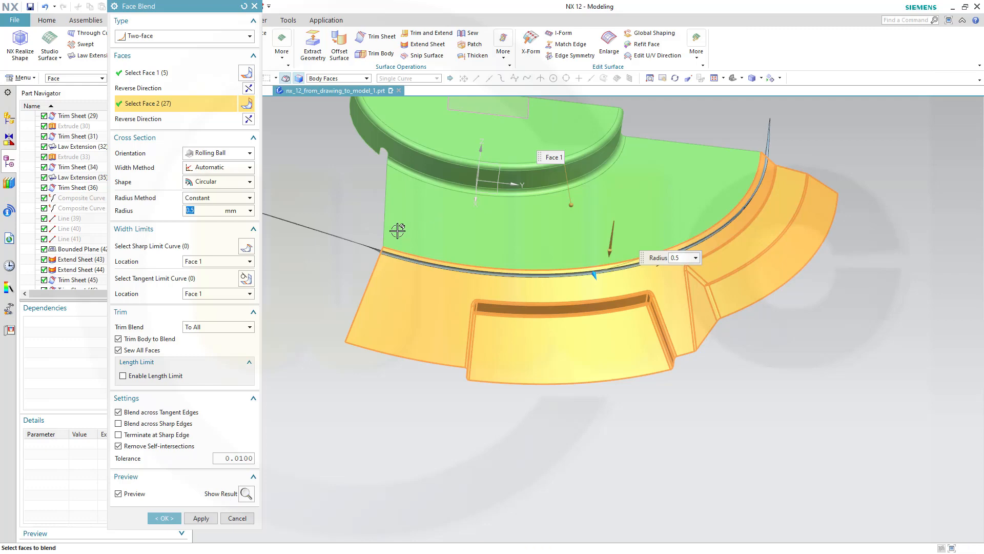
pyautogui.moveTo(595, 412); pyautogui.dragTo(656, 428, button='middle')
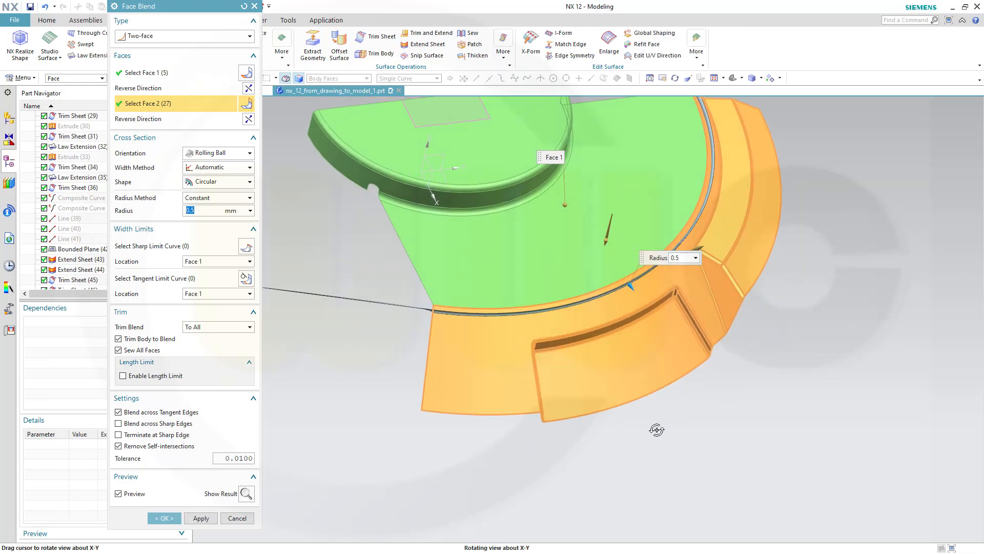
pyautogui.doubleClick(703, 250)
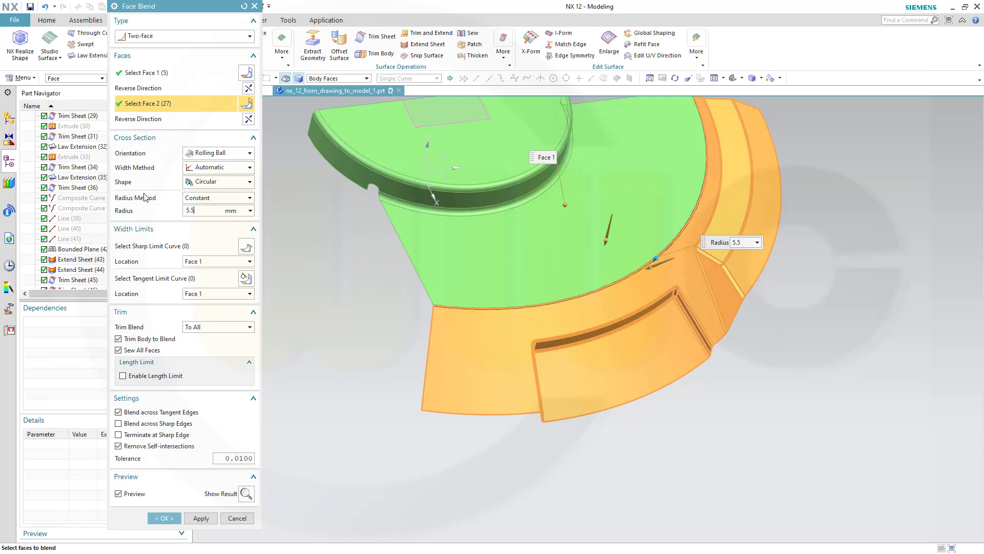
pyautogui.press('Tab')
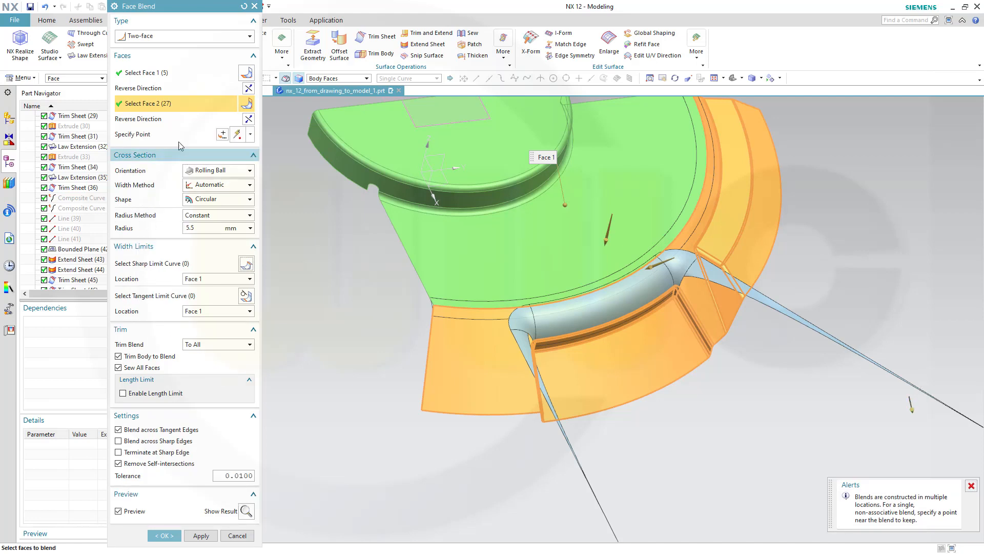
pyautogui.click(237, 535)
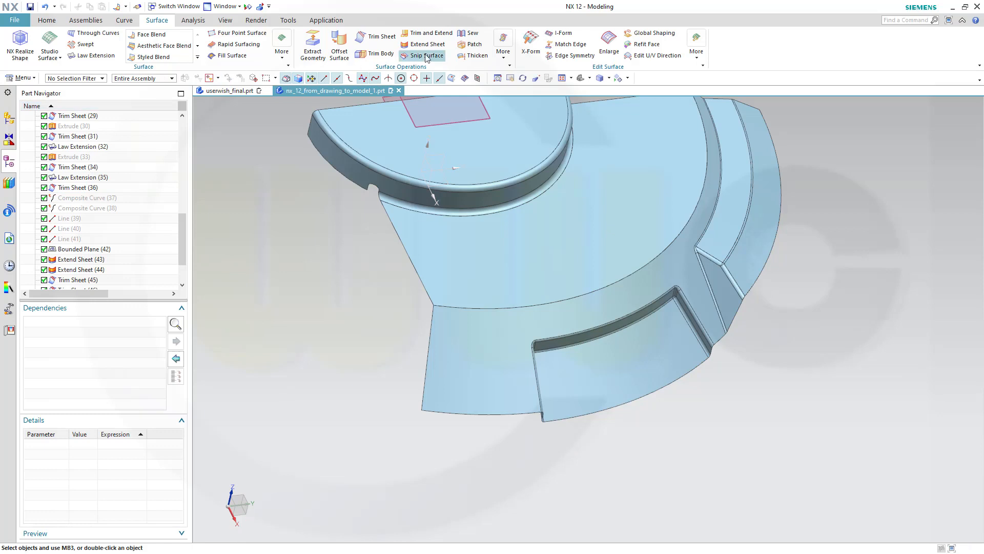
# - Sew the recessed side wall body to the upper sheet body that carries the raised disc
pyautogui.click(468, 34)
pyautogui.click(628, 290)
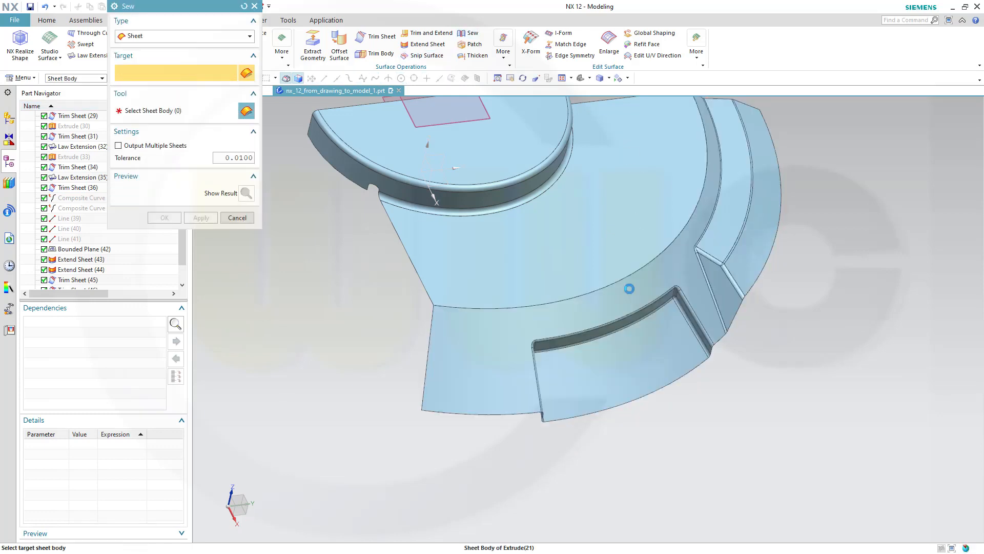
pyautogui.click(628, 259)
pyautogui.click(165, 218)
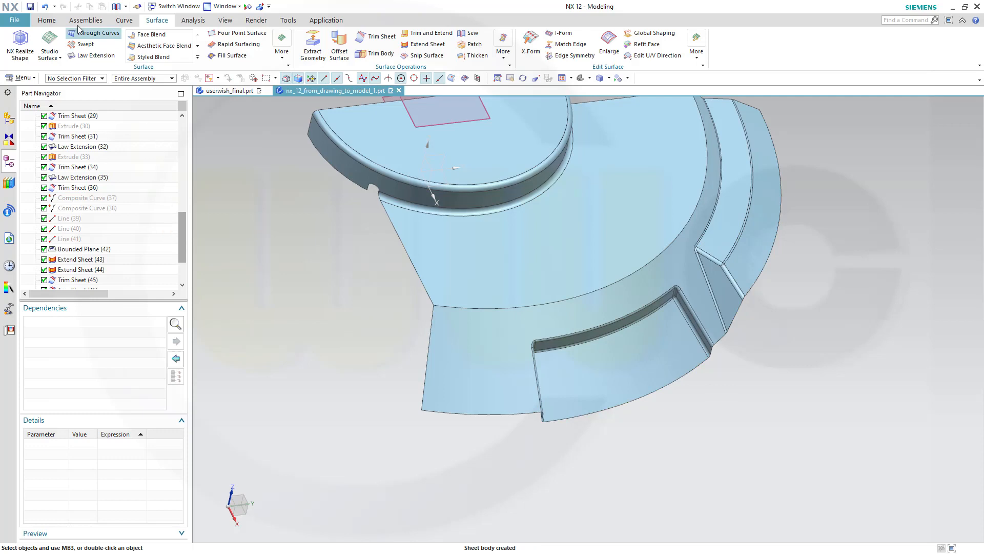
# - Apply a 5.5 mm edge blend to the long curved edge between the upper surface and the side wall
pyautogui.click(46, 21)
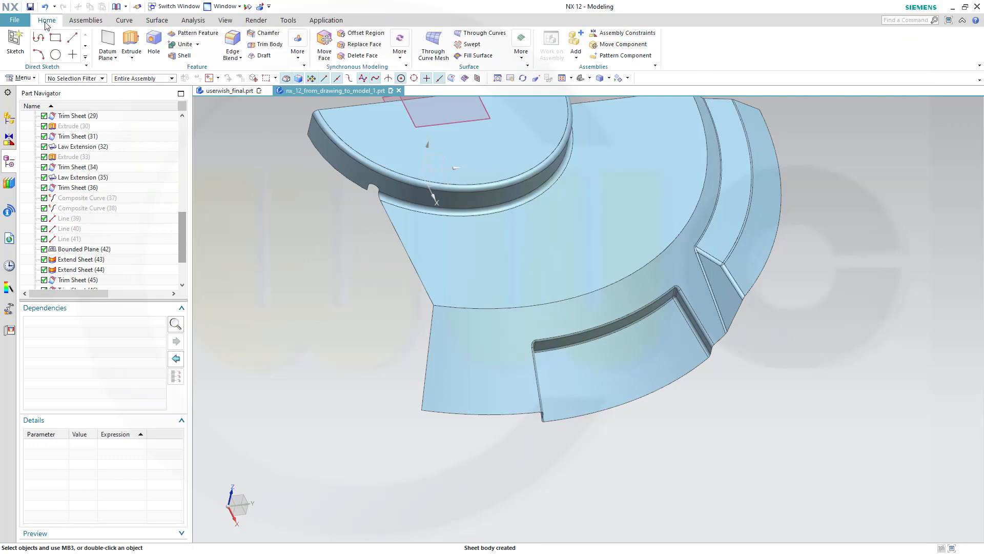
pyautogui.click(235, 41)
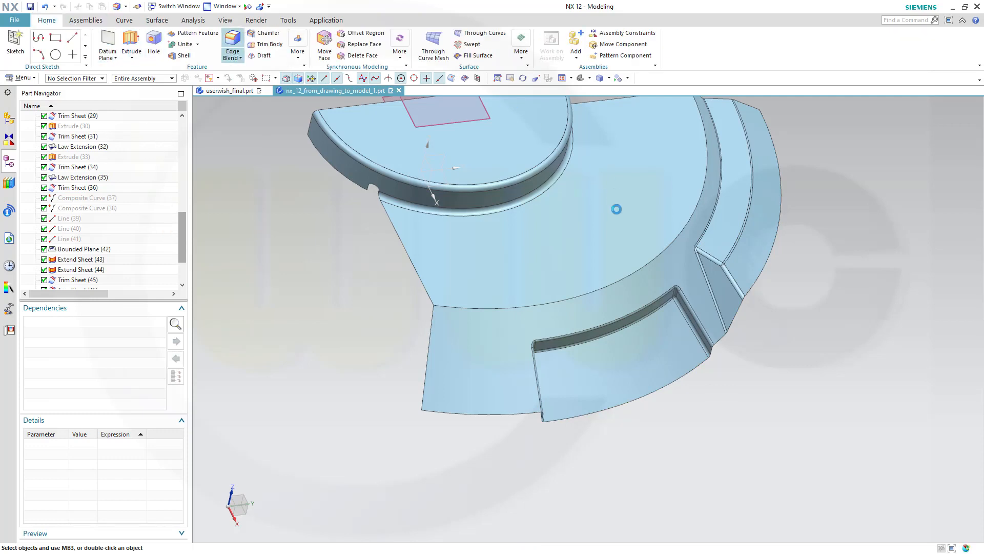
pyautogui.click(621, 278)
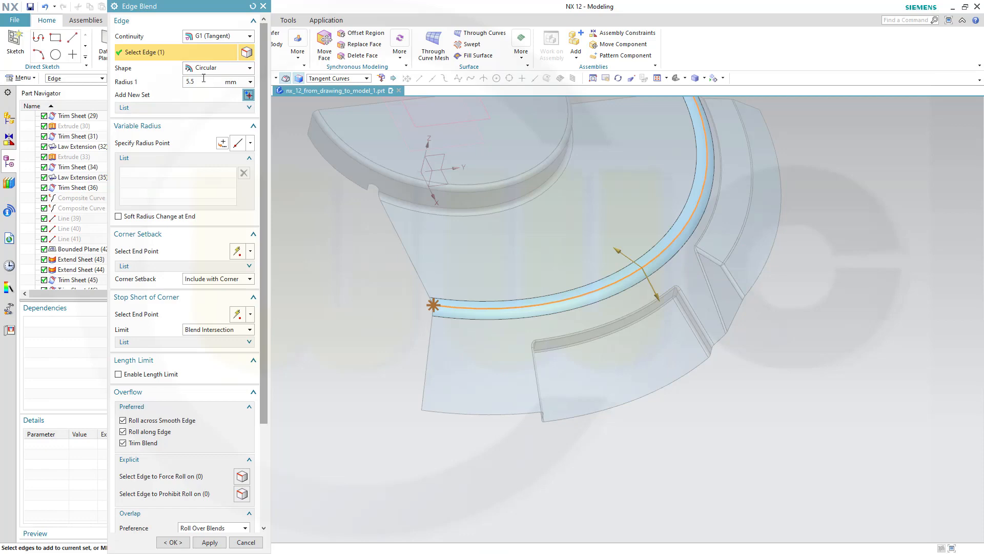
pyautogui.middleClick(203, 78)
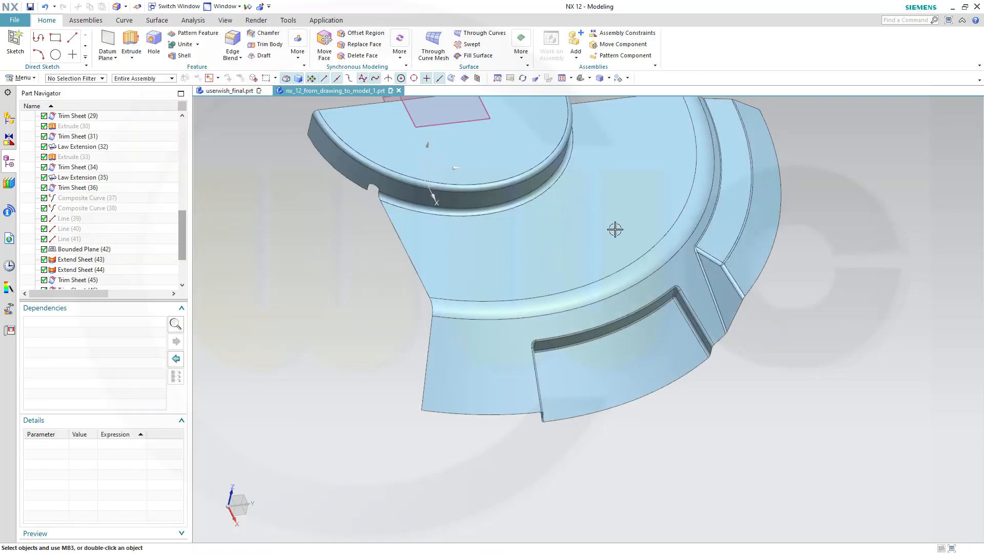
# - Turn off timestamp order for the feature list so that it is grouped by body
pyautogui.moveTo(615, 229); pyautogui.dragTo(545, 328, button='middle')
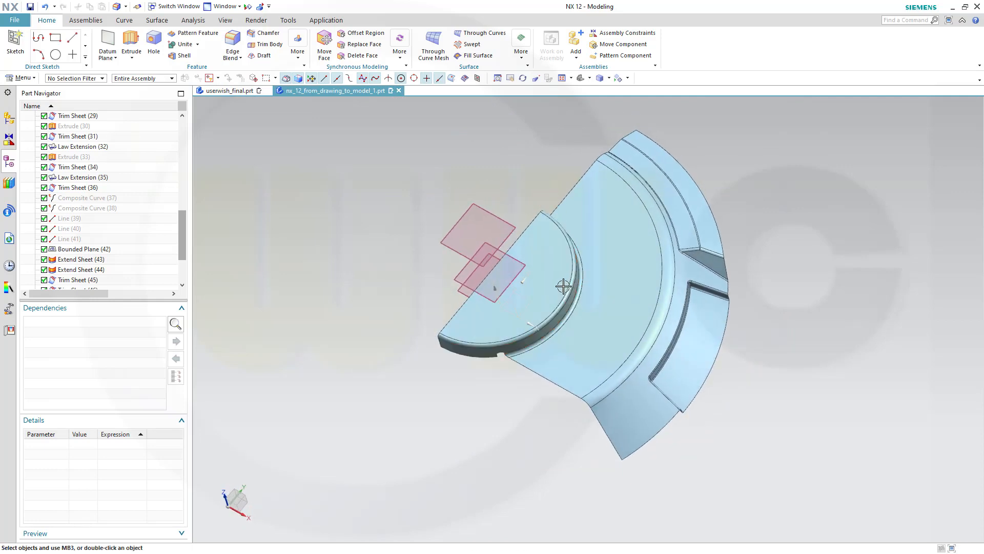
pyautogui.rightClick(84, 113)
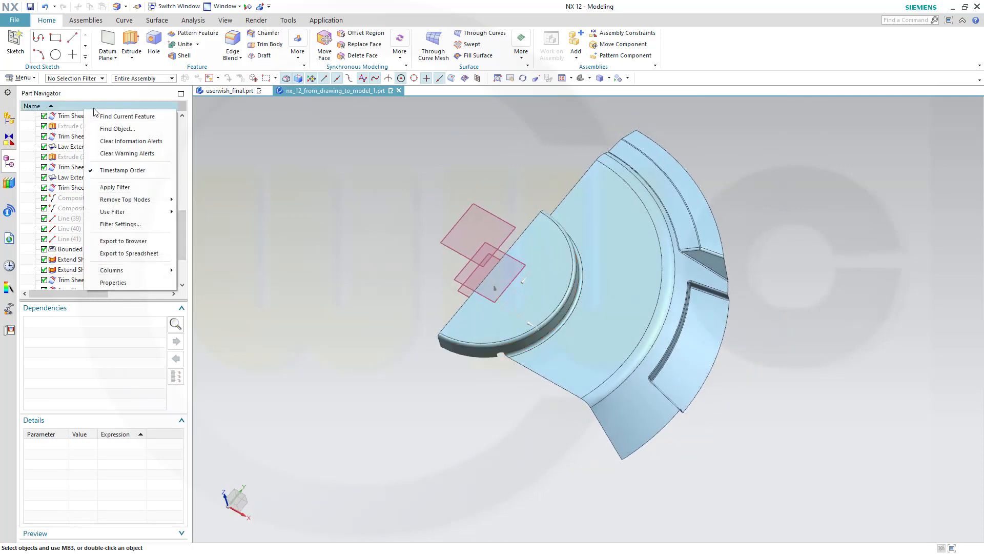
pyautogui.click(125, 170)
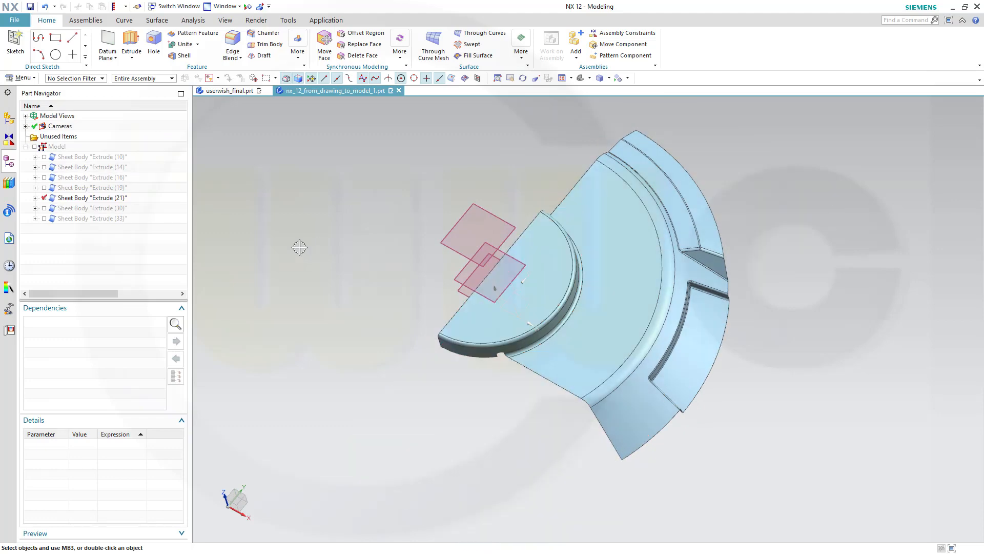
# - Mirror the finished sheet body across the YZ plane of the datum coordinate system as associative mirrored geometry
pyautogui.click(298, 61)
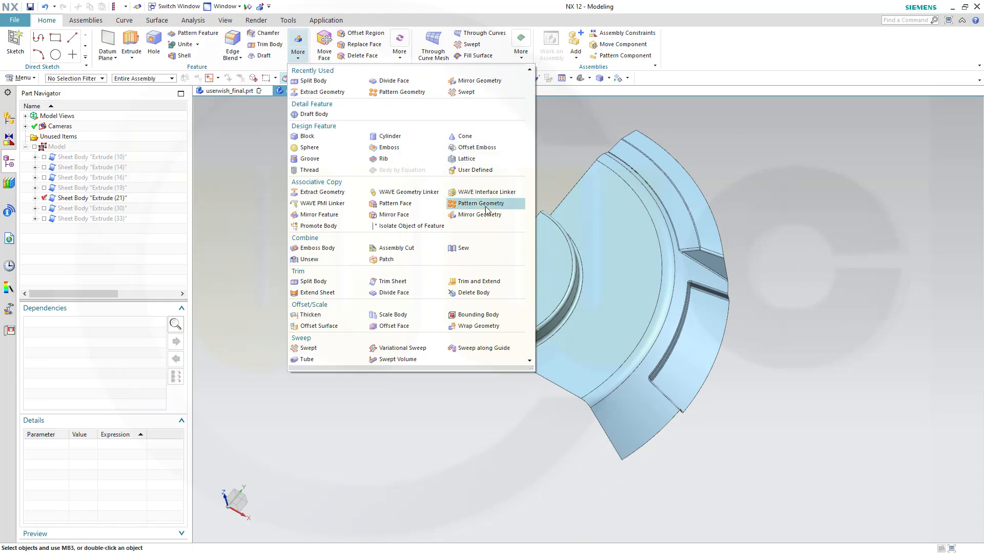
pyautogui.click(482, 216)
pyautogui.click(593, 272)
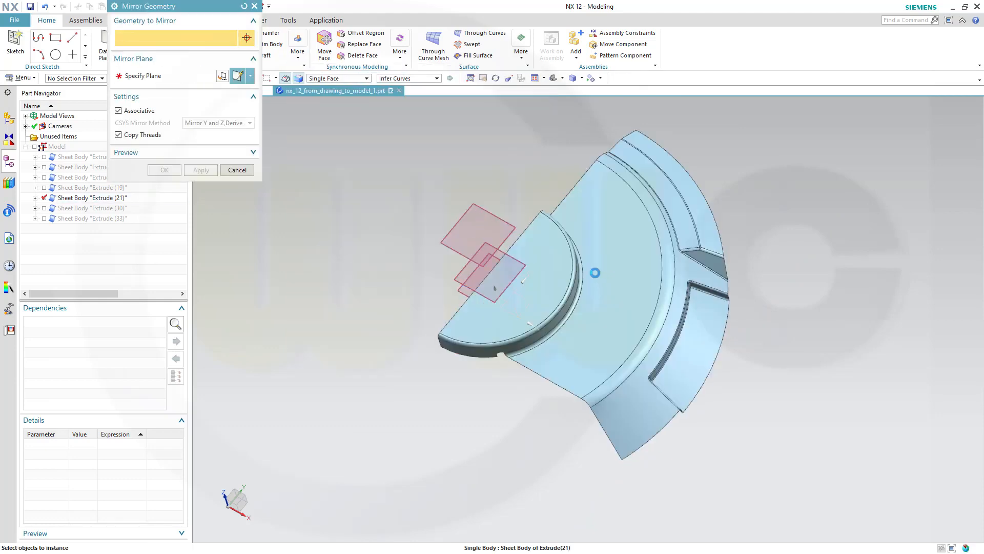
pyautogui.click(205, 76)
pyautogui.moveTo(318, 215); pyautogui.dragTo(450, 217, button='middle')
pyautogui.click(545, 264)
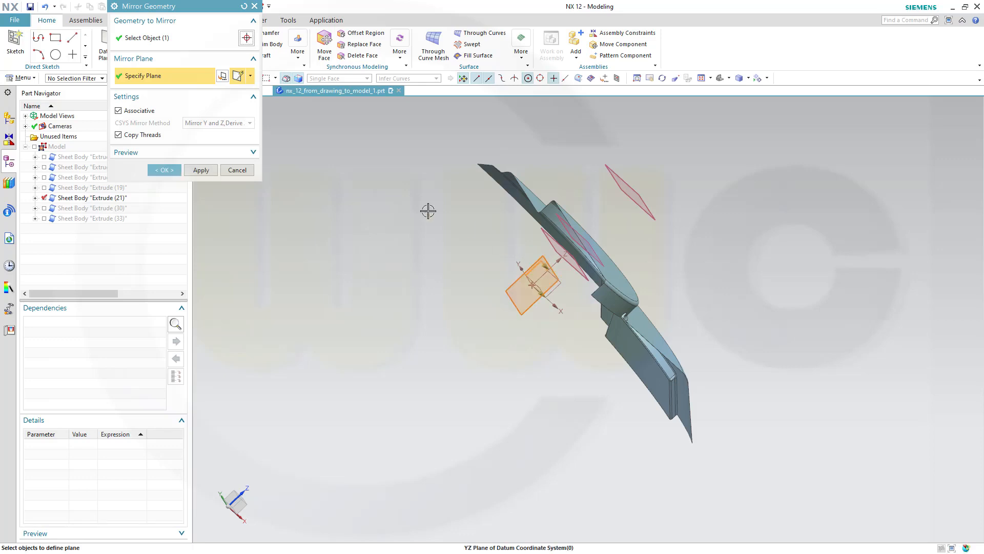
pyautogui.click(164, 169)
pyautogui.moveTo(347, 208); pyautogui.dragTo(262, 256, button='middle')
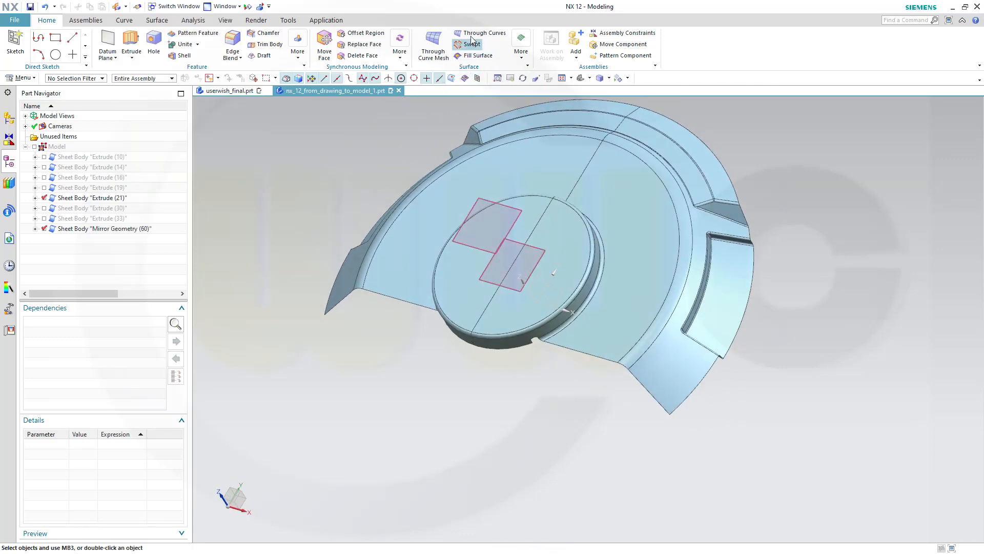
# - Sew the mirrored sheet body to the original sheet body, using the original half as the target
pyautogui.click(157, 20)
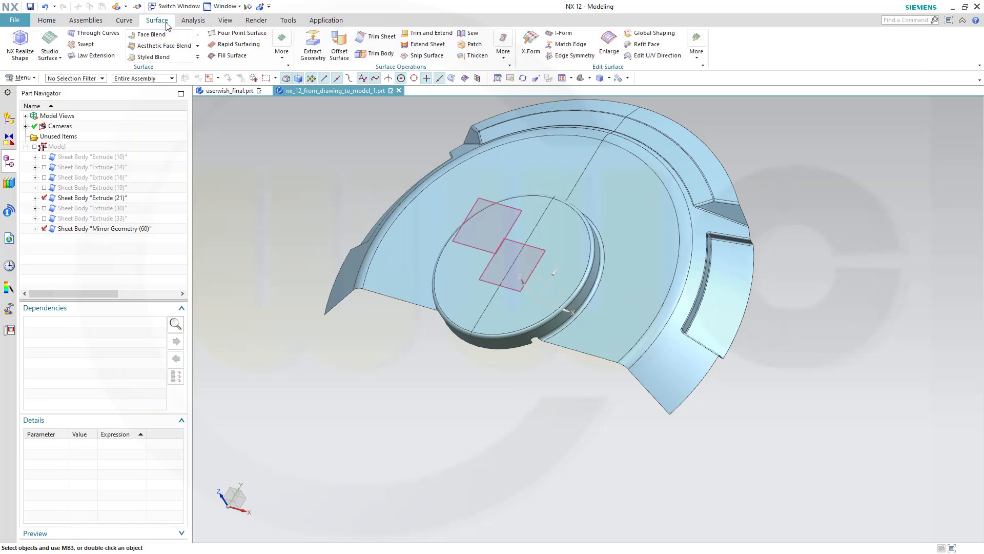
pyautogui.click(473, 33)
pyautogui.click(633, 213)
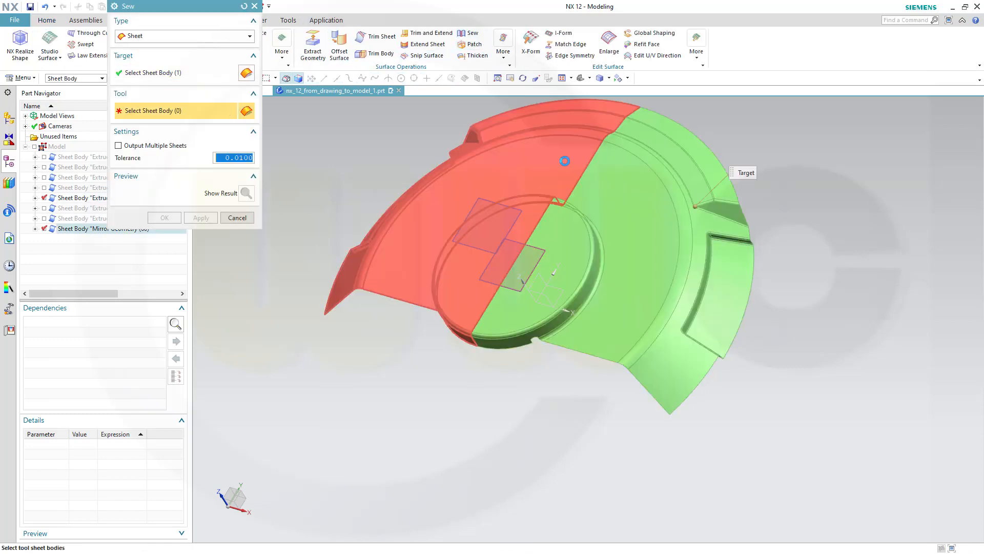
pyautogui.click(560, 158)
pyautogui.click(174, 220)
pyautogui.keyDown('shift'); pyautogui.moveTo(381, 186); pyautogui.dragTo(333, 287, button='middle'); pyautogui.keyUp('shift')
# - Hide all datums in the model so that only the sewn sheet body is displayed
pyautogui.click(246, 10)
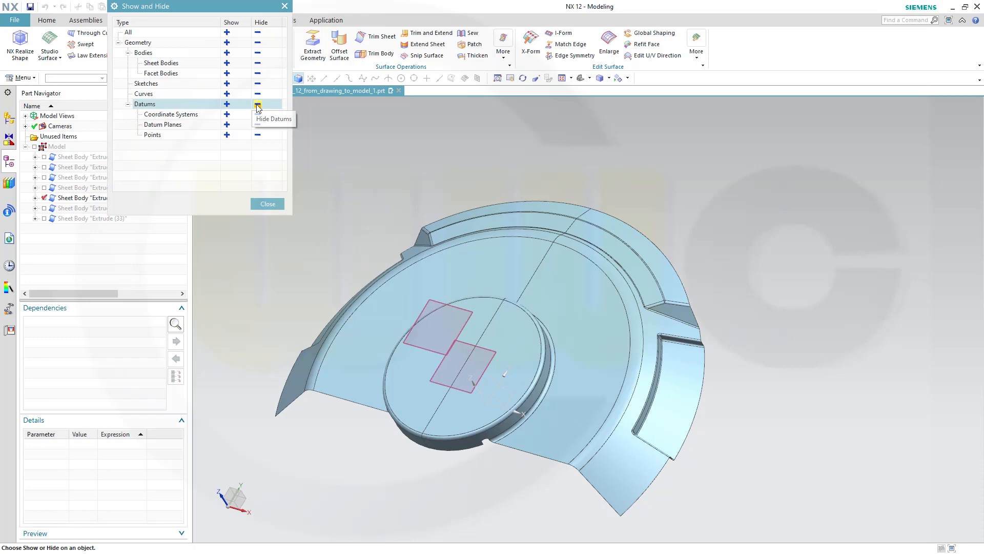
pyautogui.click(258, 104)
pyautogui.click(268, 204)
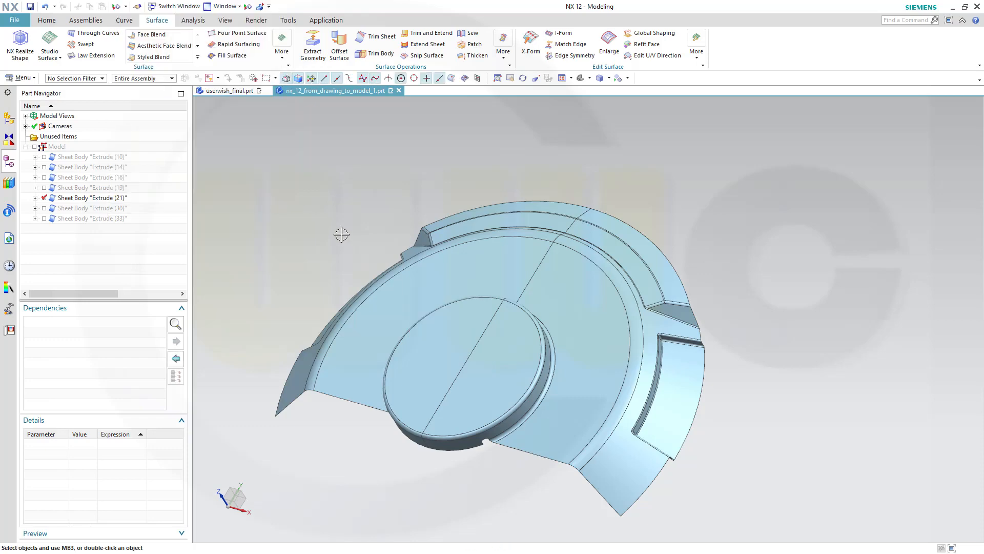
pyautogui.moveTo(359, 224)
pyautogui.mouseDown(button='middle')
pyautogui.moveTo(361, 258)
pyautogui.moveTo(433, 284)
pyautogui.moveTo(450, 301)
pyautogui.moveTo(405, 277)
pyautogui.moveTo(373, 176)
pyautogui.moveTo(398, 203)
pyautogui.moveTo(380, 301)
pyautogui.moveTo(395, 187)
pyautogui.moveTo(378, 185)
pyautogui.moveTo(361, 222)
pyautogui.moveTo(336, 205)
pyautogui.moveTo(343, 242)
pyautogui.moveTo(354, 227)
pyautogui.mouseUp(button='middle')
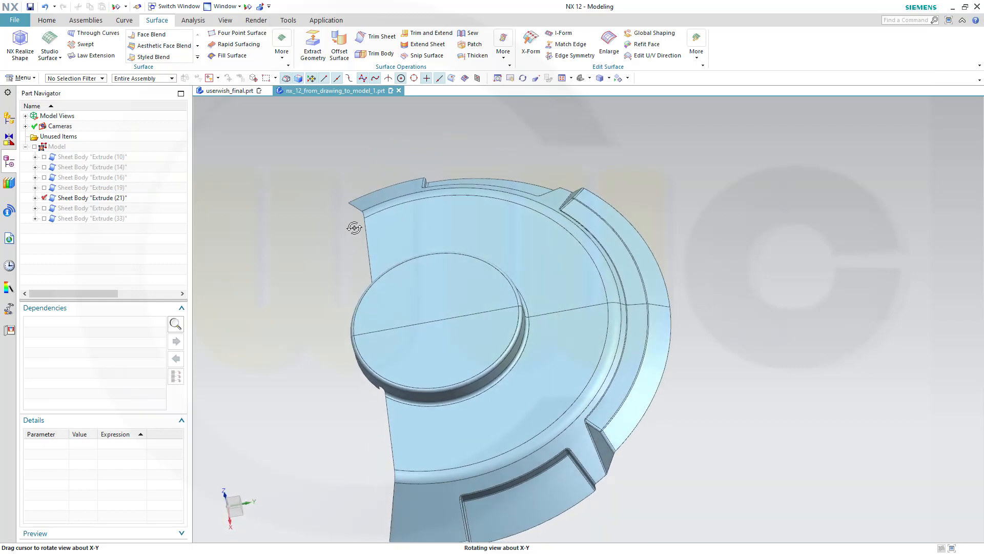